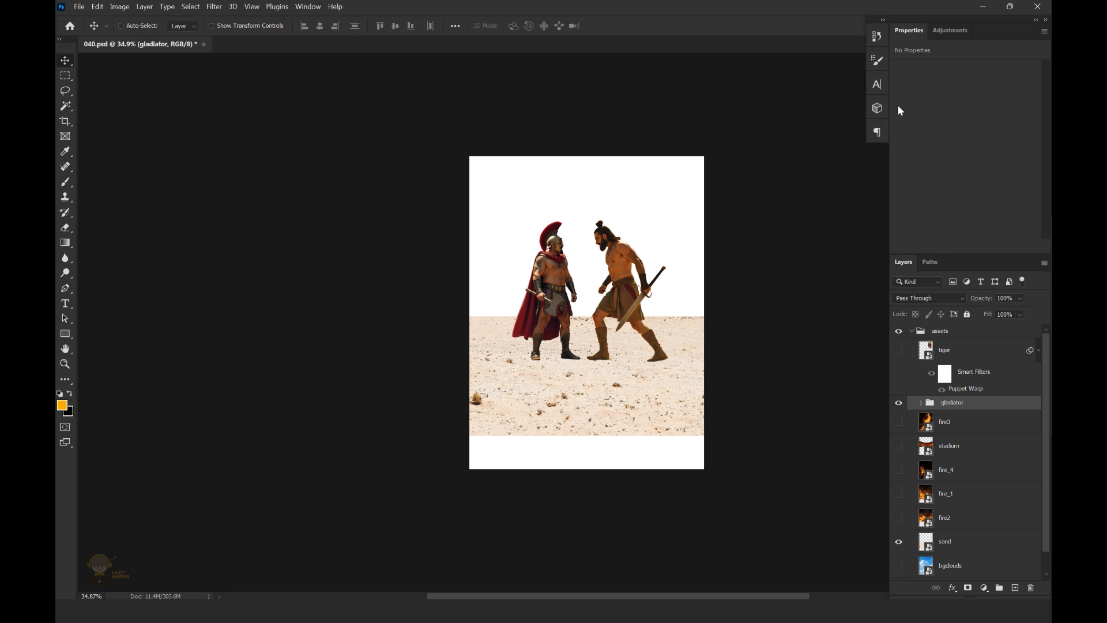
Nudge the gladiator group down and move the sand layer down to cover the canvas's bottom edge
key("ctrl+d")
key("shift+Down")
key("shift+Down")
key("shift+Down")
key("shift+Down")
key("shift+Down")
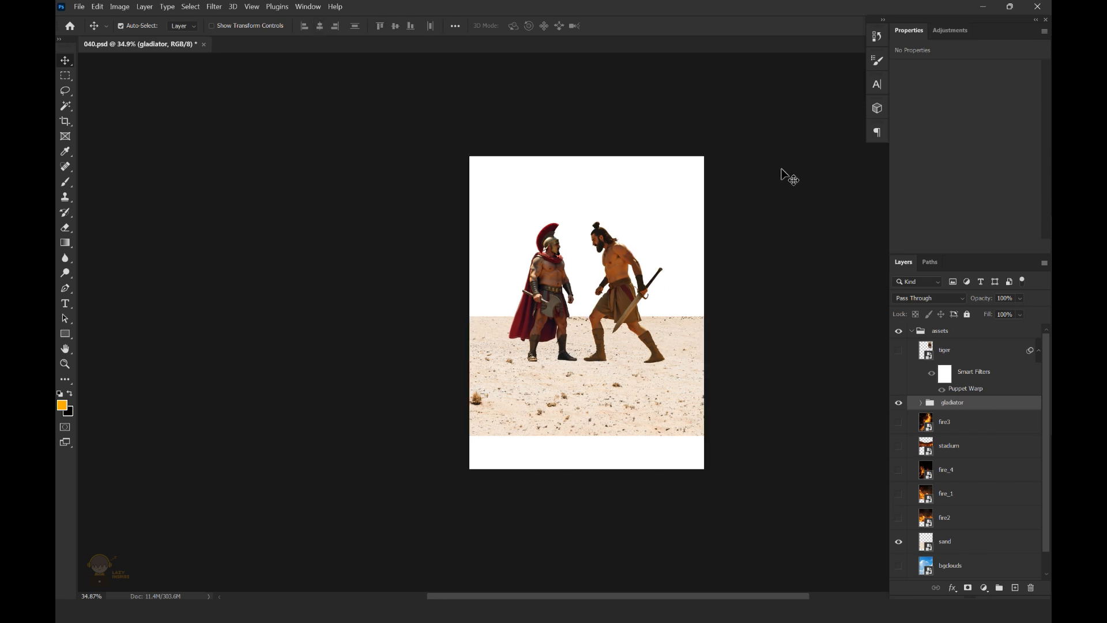
left_click(946, 541)
mouse_move(601, 434)
left_mouse_down()
mouse_move(568, 450)
mouse_move(606, 437)
left_mouse_up()
left_click(1002, 470)
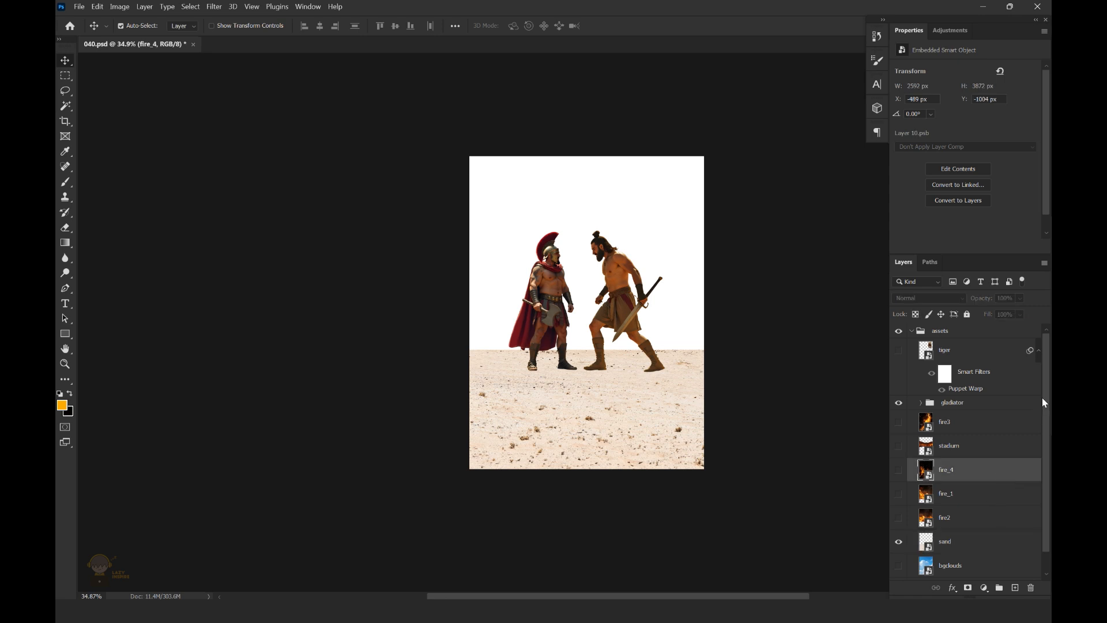
Show the stadium layer and move it up behind the two gladiators
left_click_drag(1044, 399, 1044, 427)
left_click(898, 425)
left_click_drag(679, 295, 679, 271)
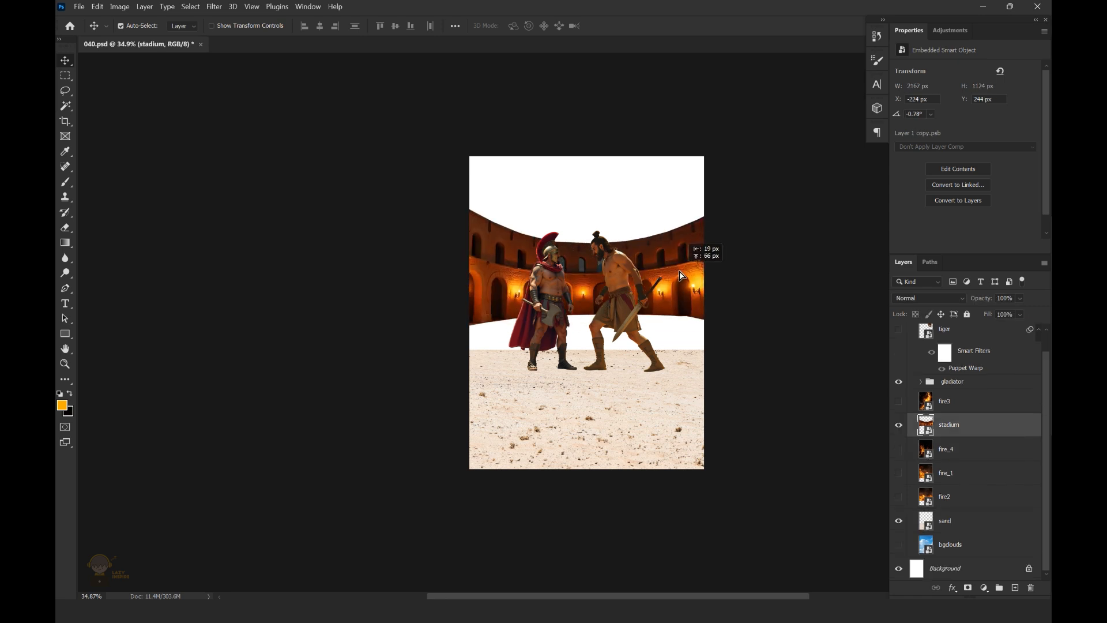
Duplicate the sand layer, raise the copy to meet the stadium walls and place it beneath the original sand layer
left_click(960, 522)
key("ctrl+j")
key("ctrl+t")
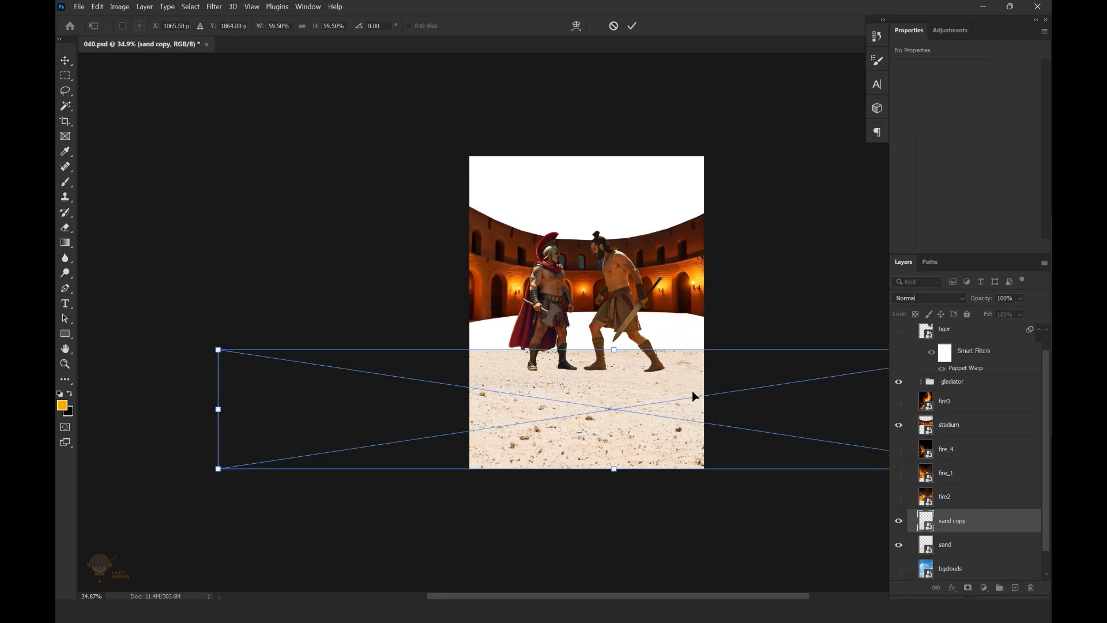
left_click_drag(695, 346, 697, 302)
key("Return")
left_click_drag(988, 545, 987, 515)
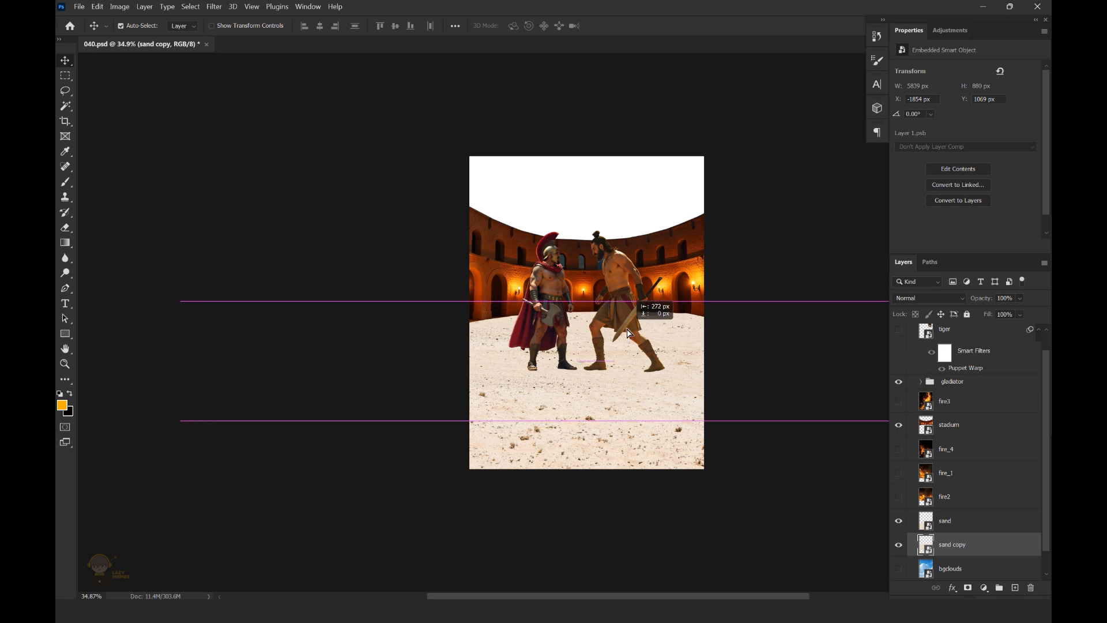
Add a layer mask to the sand layer and blend its upper edge into the sand copy with a short black-to-white gradient
scroll(683, 317, "up", 3)
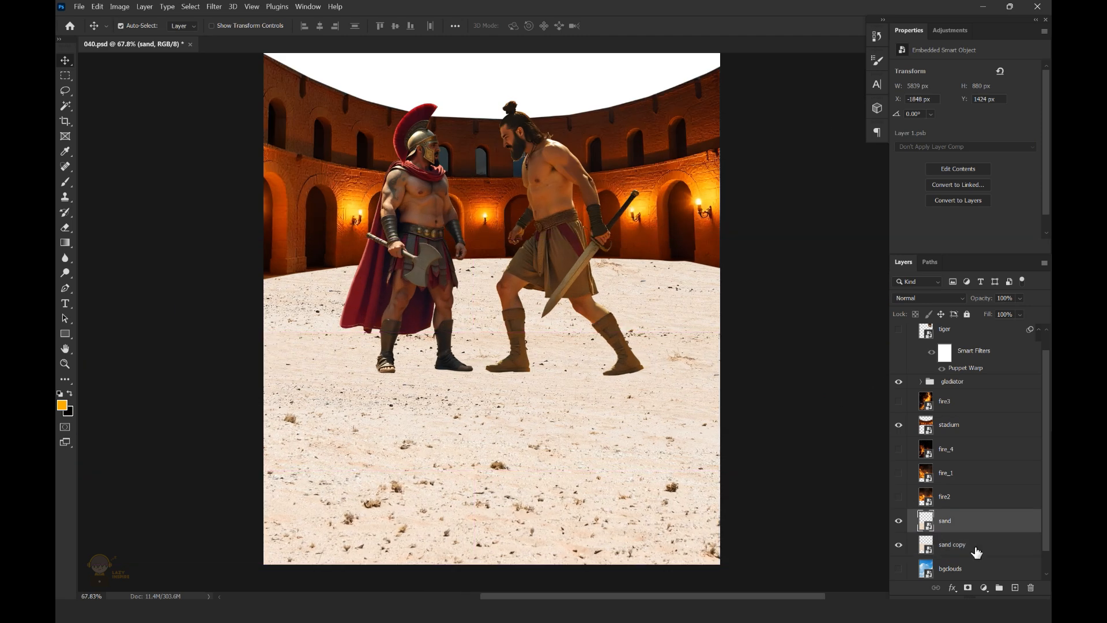
left_click(968, 588)
key("g")
left_click_drag(746, 329, 750, 350)
scroll(598, 314, "down", 4)
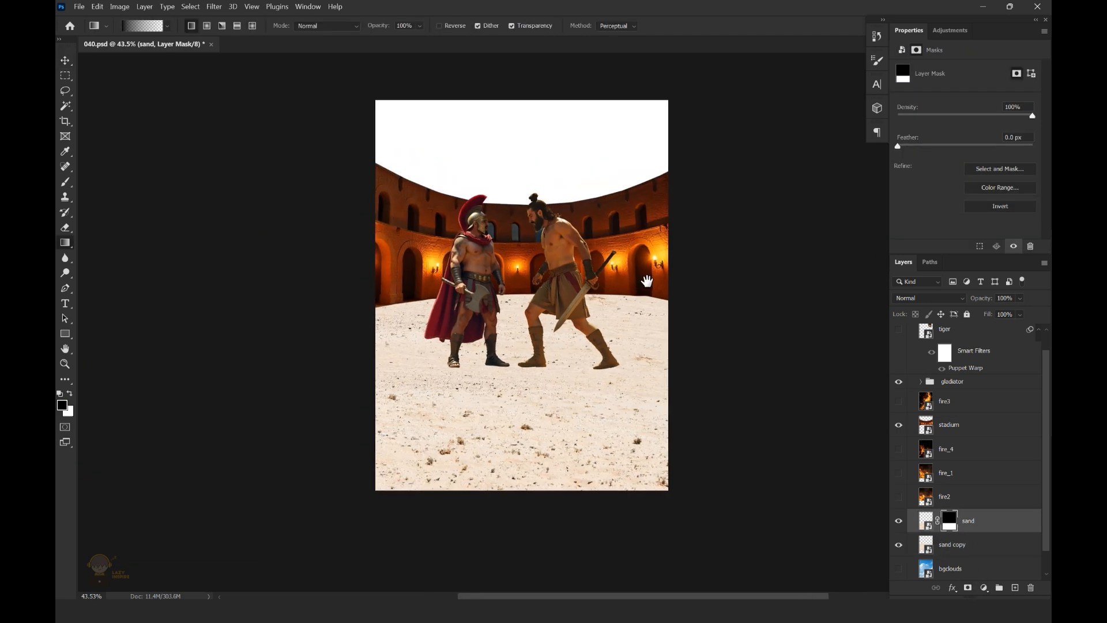
Nudge the stadium layer slightly upward
key("v")
scroll(686, 257, "down", 1)
left_click(652, 260)
key("Up")
key("Up")
key("Up")
scroll(1045, 482, "down", 1)
Show the bgclouds layer and transform it to about 3330 × 1664 px so the clouds fill the sky above the stadium
left_click(898, 545)
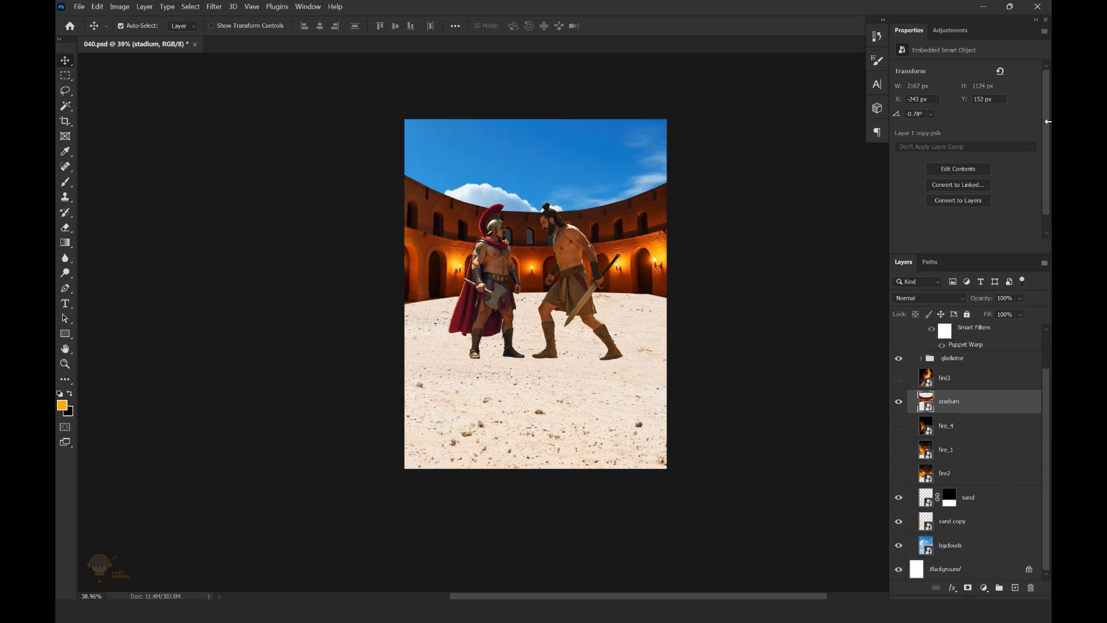
left_click(576, 178)
scroll(586, 233, "down", 3)
key("ctrl+t")
left_click_drag(843, 111, 765, 150)
left_click_drag(719, 202, 752, 147)
left_click_drag(680, 161, 756, 146)
scroll(736, 205, "down", 3)
left_click_drag(819, 109, 781, 128)
mouse_move(732, 166)
left_mouse_down()
mouse_move(713, 166)
mouse_move(716, 154)
left_mouse_up()
left_click_drag(764, 117, 749, 124)
key("Return")
scroll(731, 173, "up", 2)
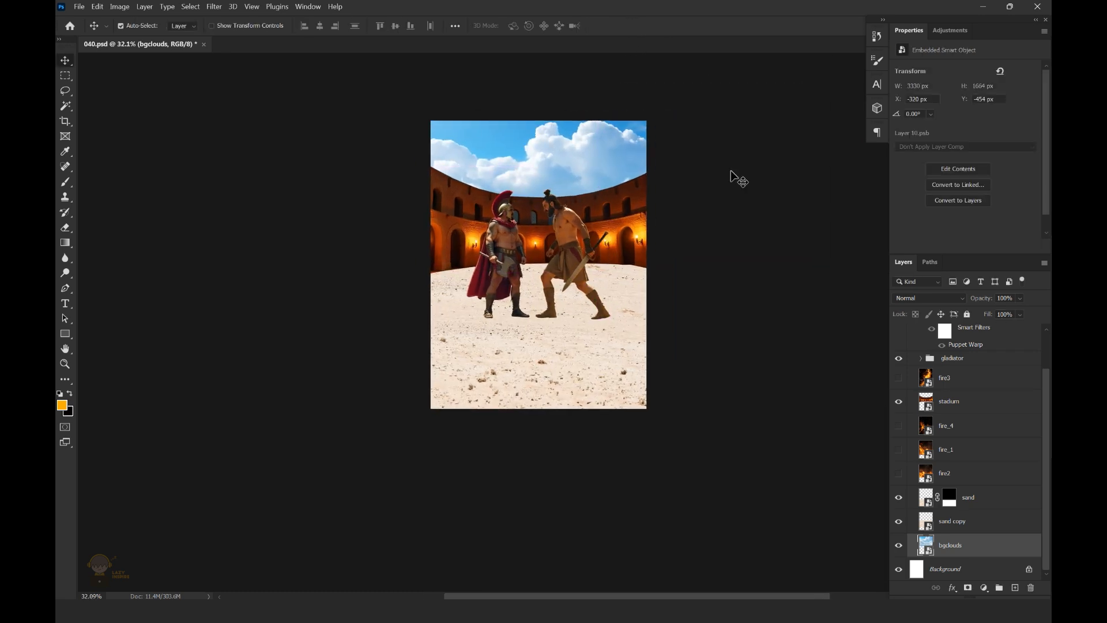
Nudge the gladiator group further down onto the sand and save the document
left_click(505, 245)
left_click(569, 239, "shift")
left_click(957, 358)
key("shift+Down")
key("shift+Down")
key("shift+Down")
key("shift+Down")
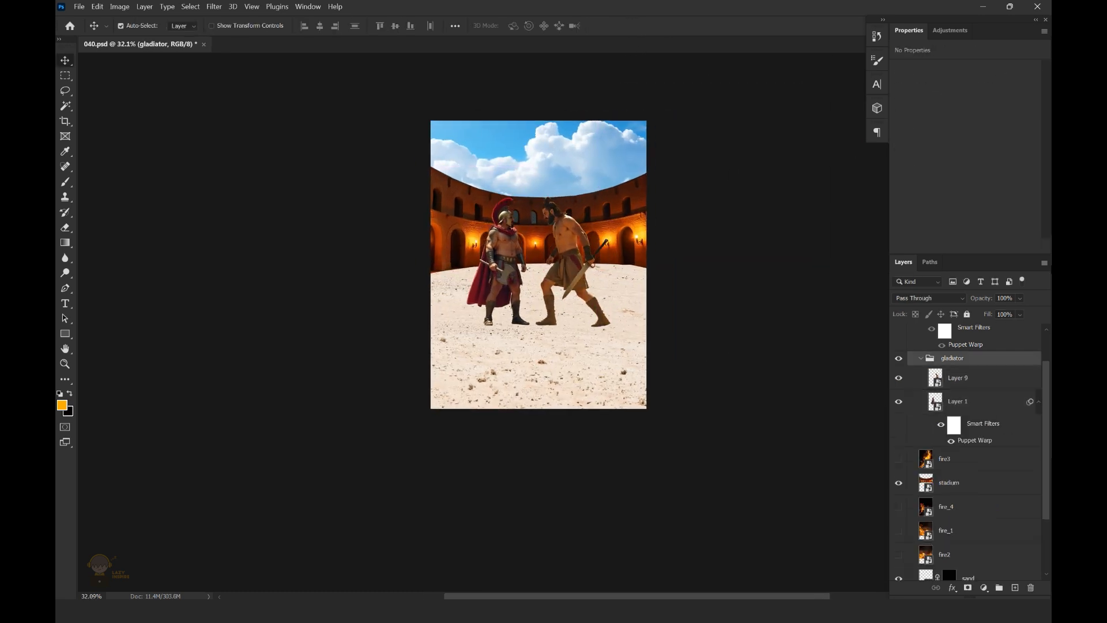
key("ctrl+s")
Add a Brightness/Contrast adjustment clipped to the bgclouds layer with Brightness at -150
scroll(486, 448, "down", 1)
left_click(573, 221)
scroll(573, 221, "up", 2)
left_click(985, 587)
left_click(993, 418)
left_click_drag(962, 102, 898, 103)
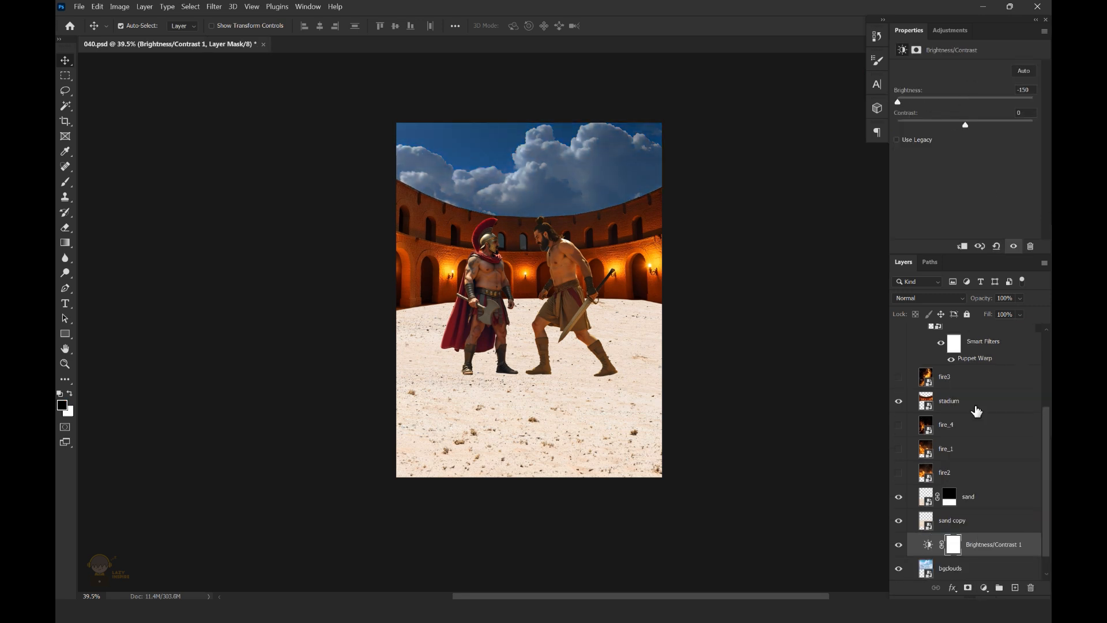
scroll(1043, 559, "down", 1)
left_click(995, 533, "alt")
Clip a Curves adjustment to the clouds and warm them, lowering the Blue channel to output 94 at input 167
left_click(984, 587)
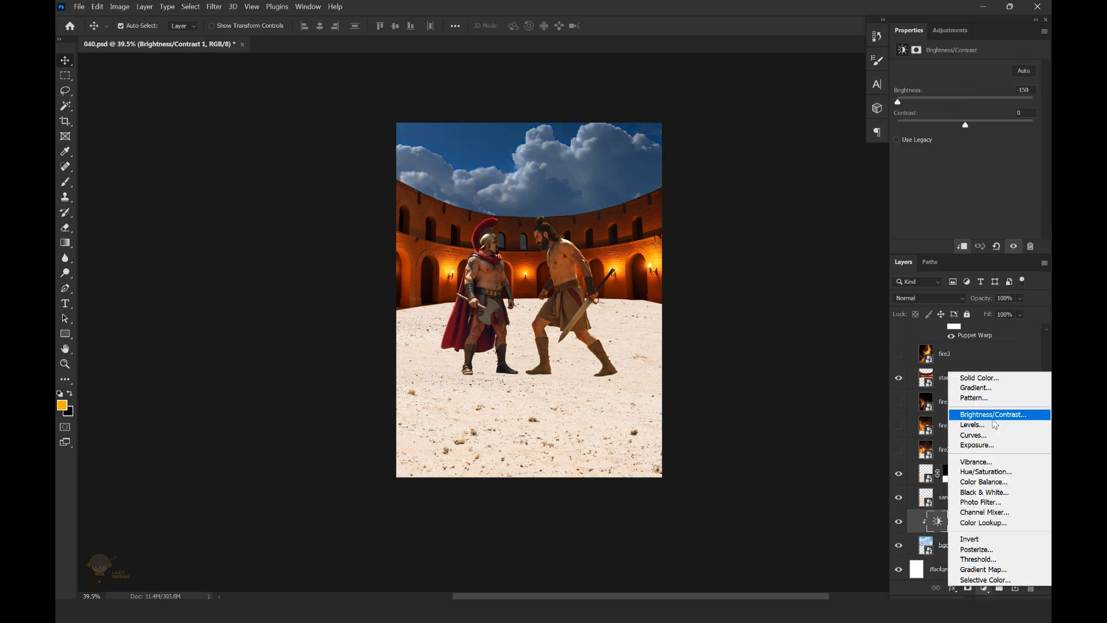
left_click(992, 435)
key("ctrl+0")
left_click(996, 536, "alt")
scroll(638, 202, "down", 2)
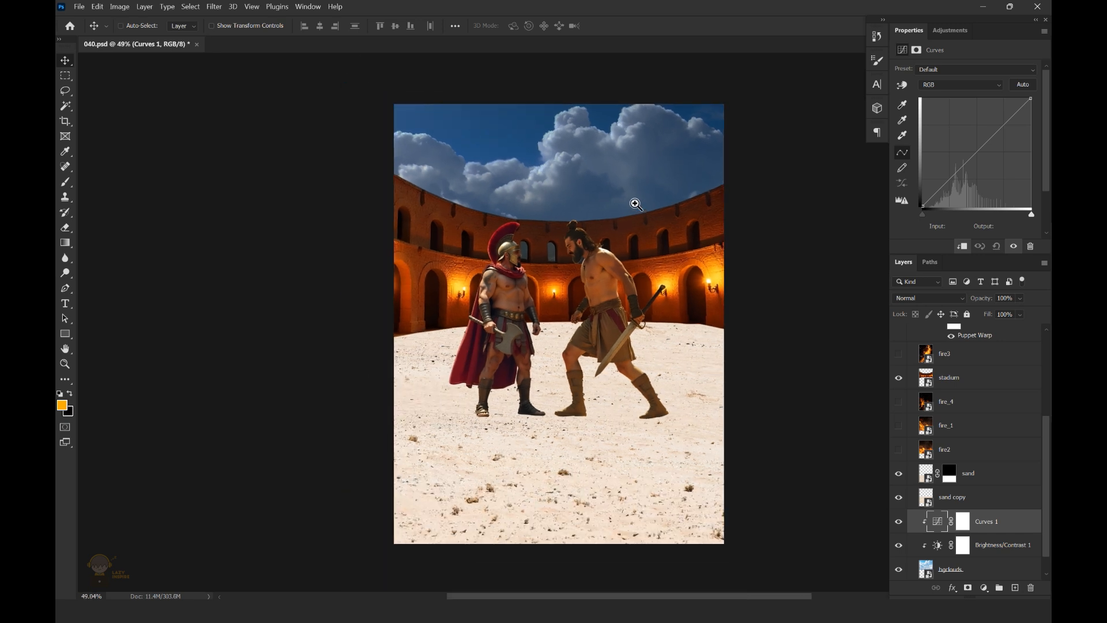
left_click(960, 84)
left_click(959, 104)
mouse_move(969, 160)
left_mouse_down()
mouse_move(956, 139)
mouse_move(970, 169)
left_mouse_up()
left_click(957, 85)
left_click(958, 122)
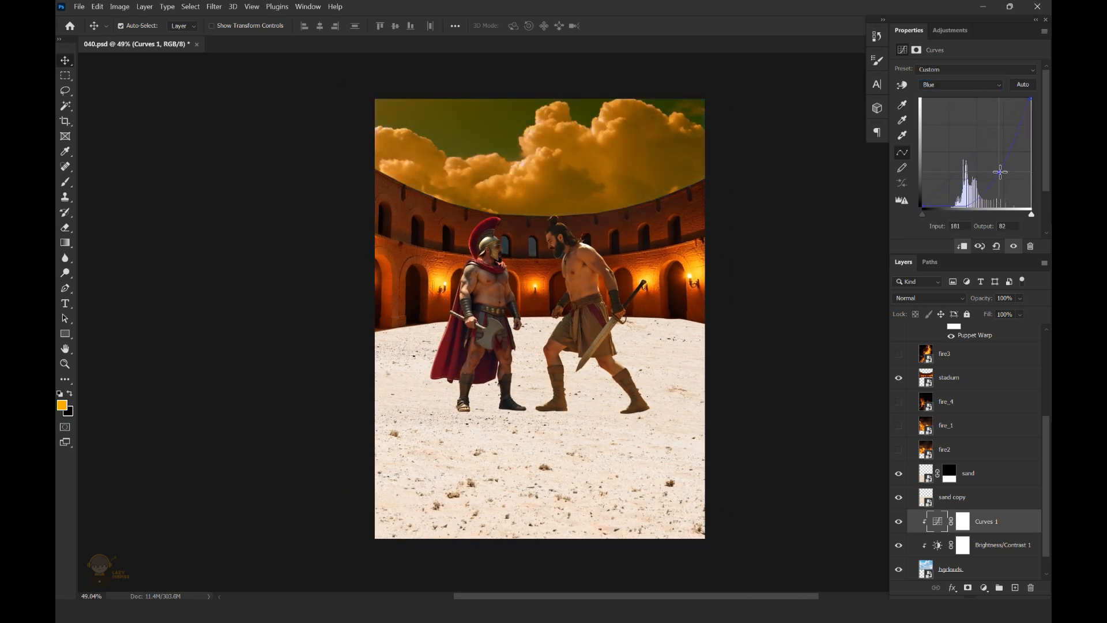
Clip a Levels adjustment with midtones 0.54 and a Vibrance adjustment with Vibrance +30 and Saturation +14 to the clouds
left_click(984, 587)
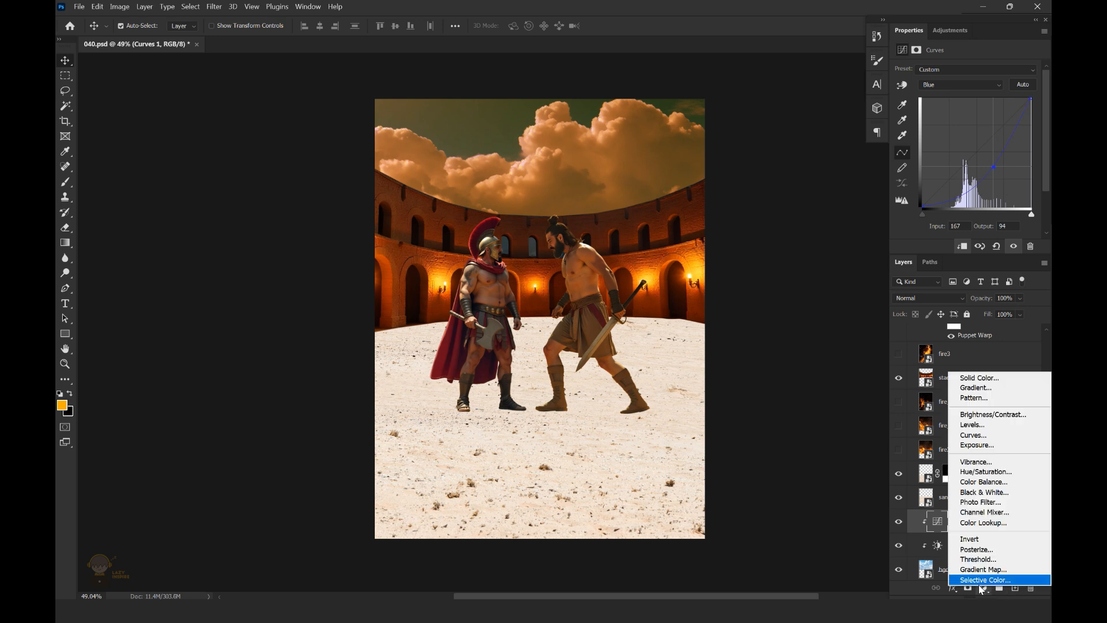
left_click(973, 425)
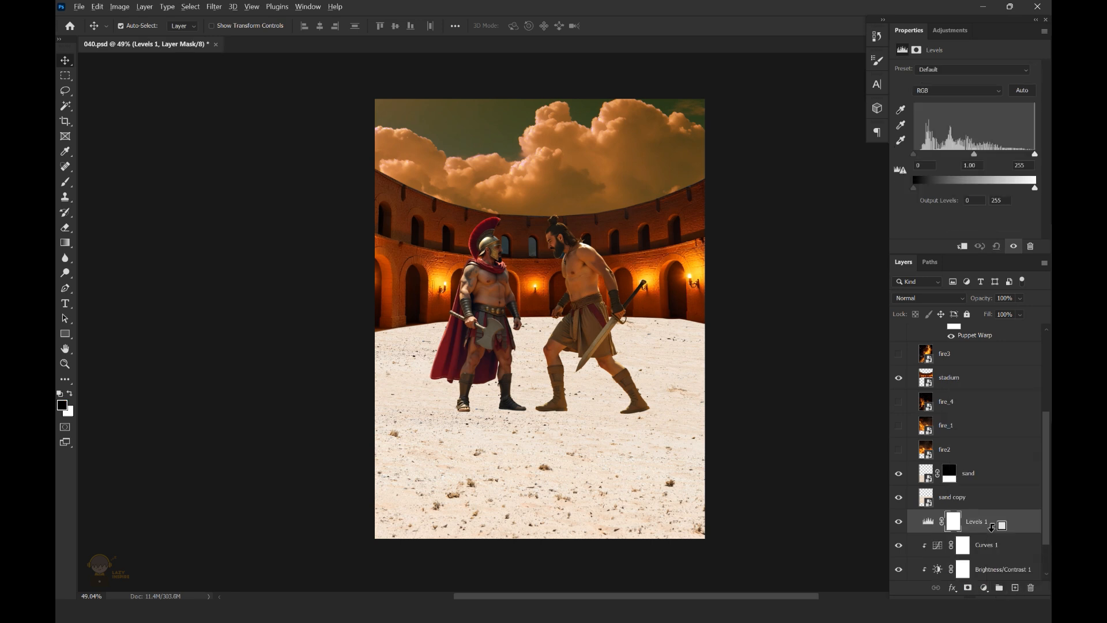
left_click_drag(974, 156, 998, 156)
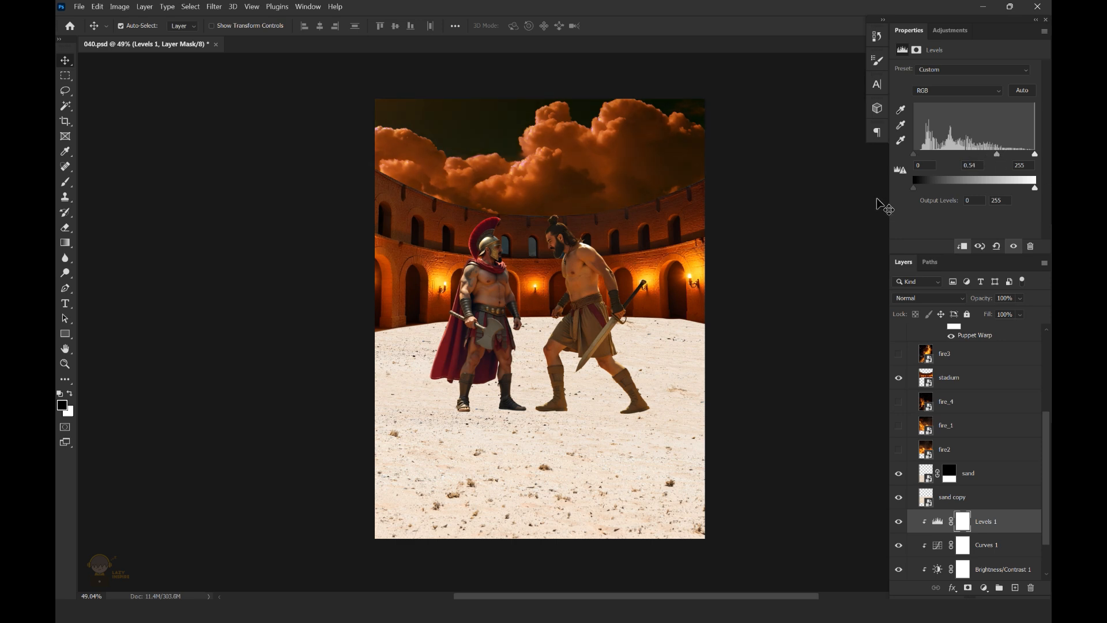
left_click(983, 587)
left_click(923, 457)
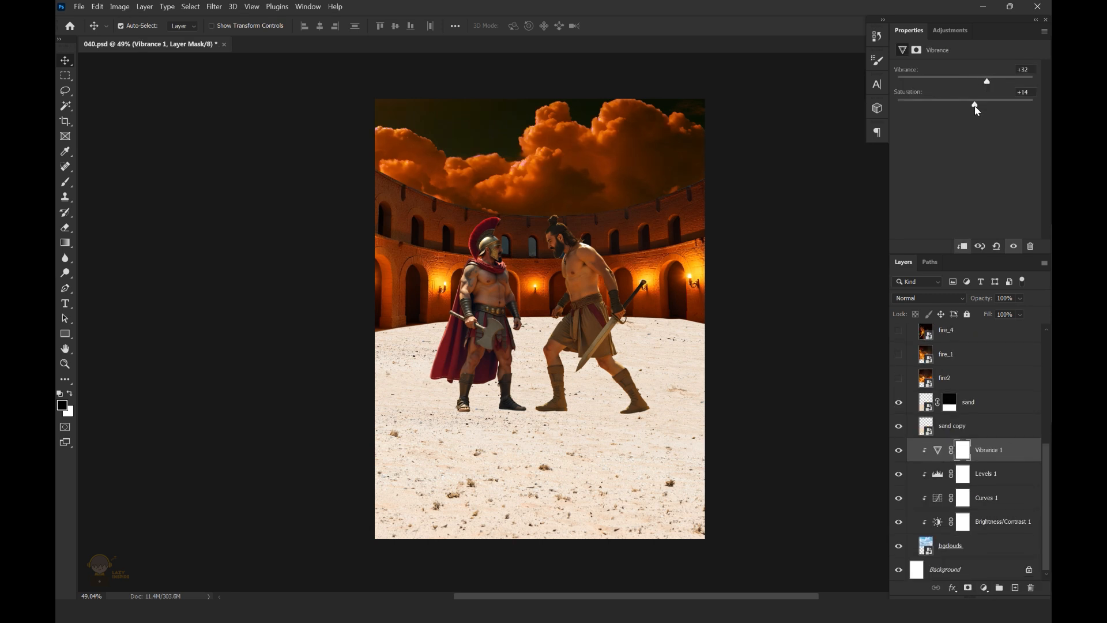
Add an orange Solid Color fill (#ff8a00) above the cloud adjustments and set its blend mode to Color
left_click(984, 587)
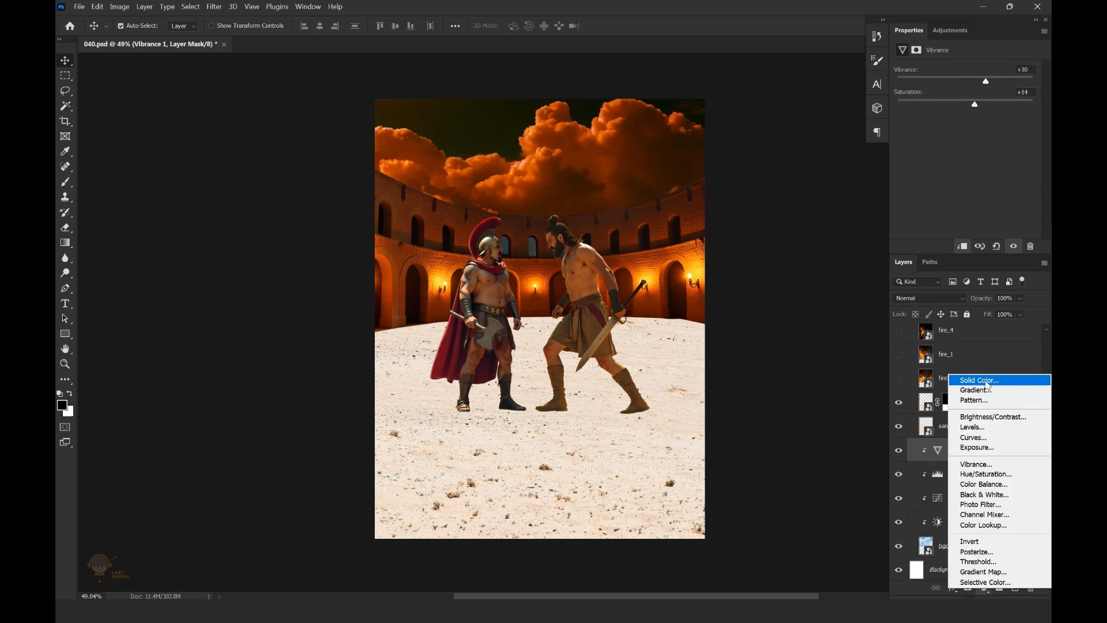
left_click(985, 380)
left_click_drag(899, 490, 898, 493)
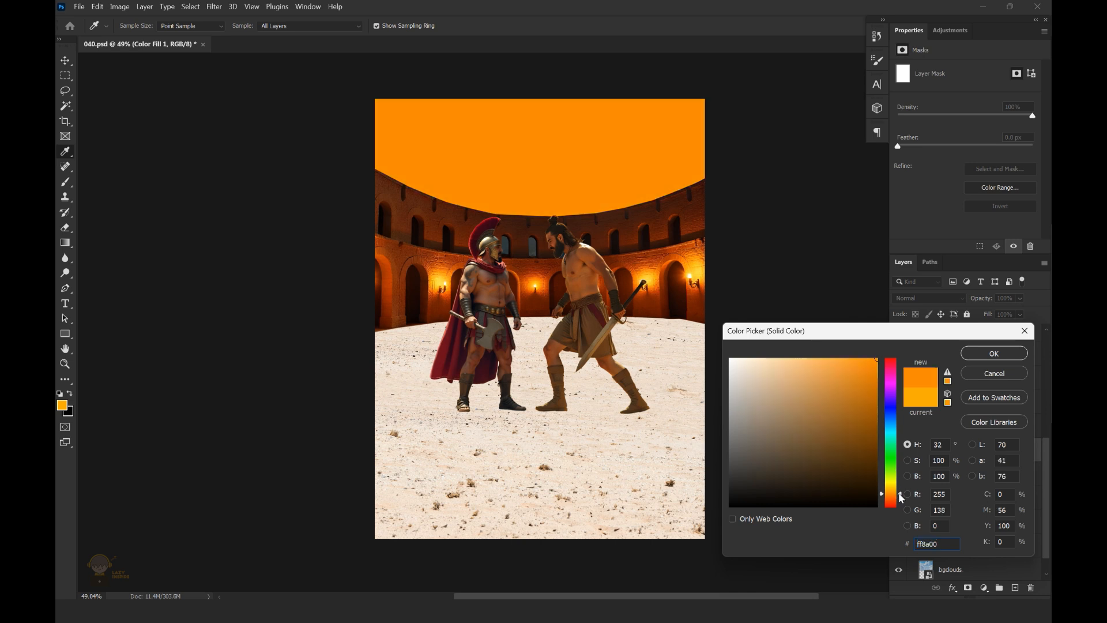
left_click(979, 357)
left_click(929, 299)
left_click(904, 577)
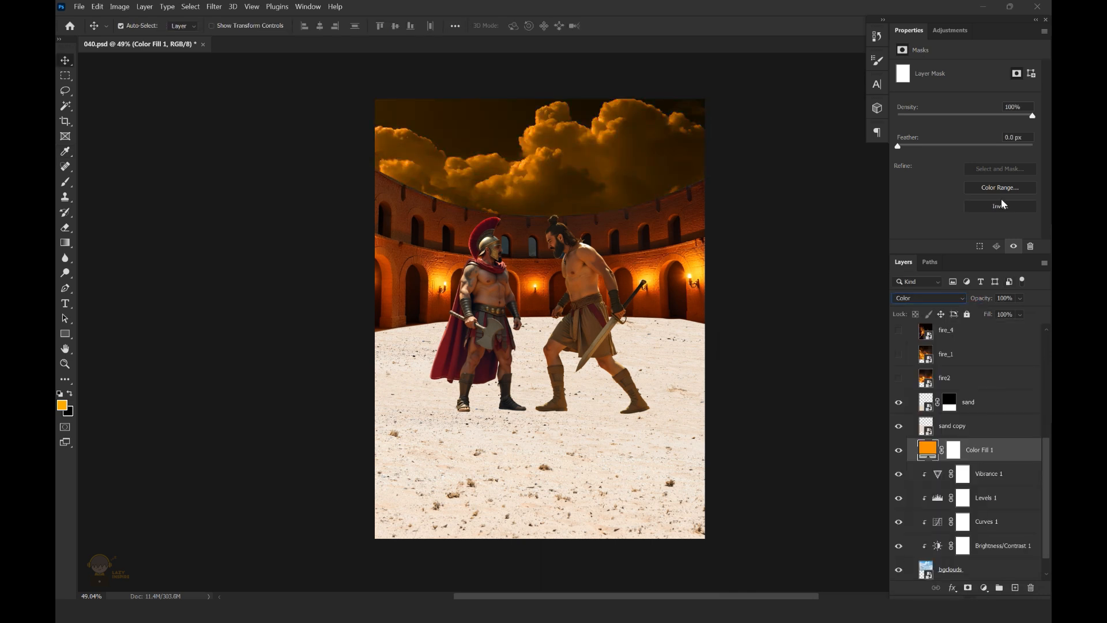
Change the Color Fill layer to a redder orange and clip it to the clouds
double_click(927, 450)
left_click(899, 502)
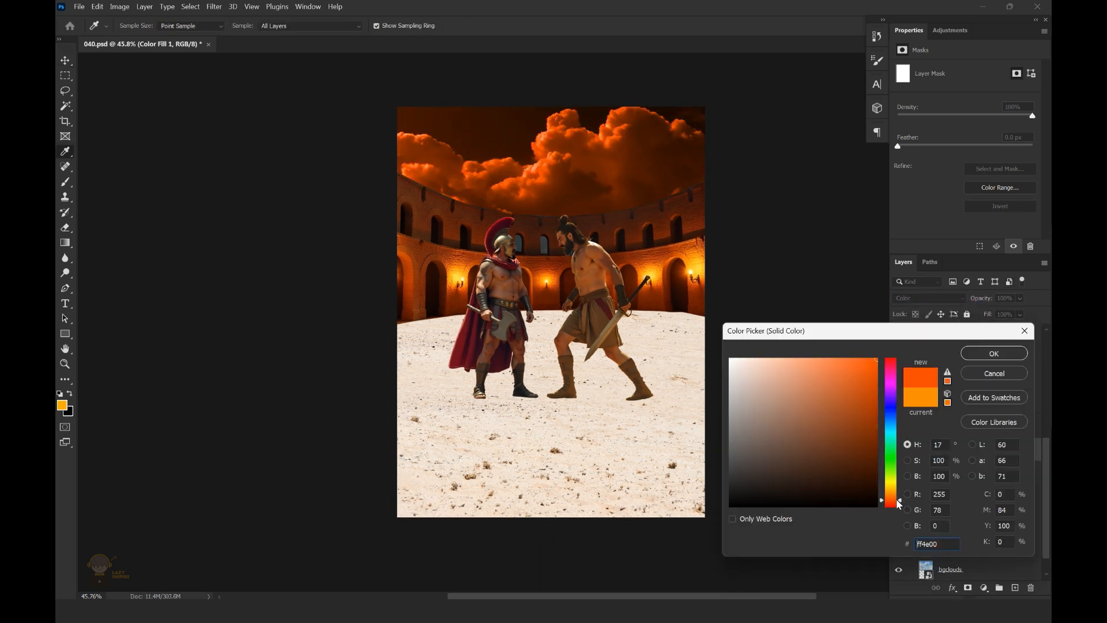
left_click_drag(901, 503, 901, 501)
left_click(994, 359)
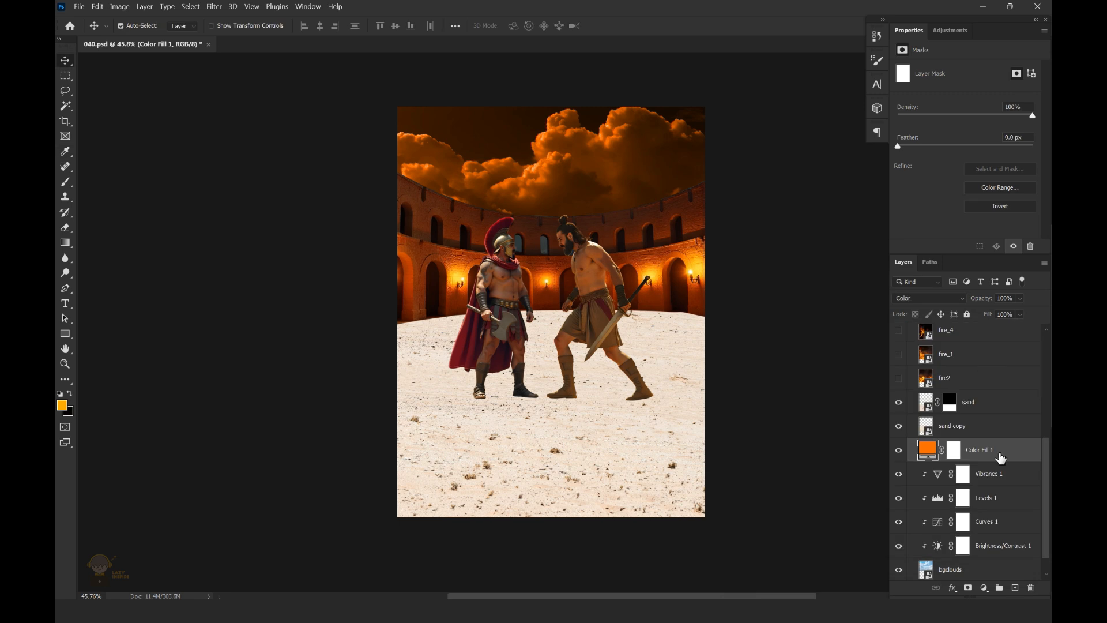
Clip a second Curves adjustment to the clouds and darken the midtones to output 90 at input 135
left_click(984, 587)
left_click(972, 439)
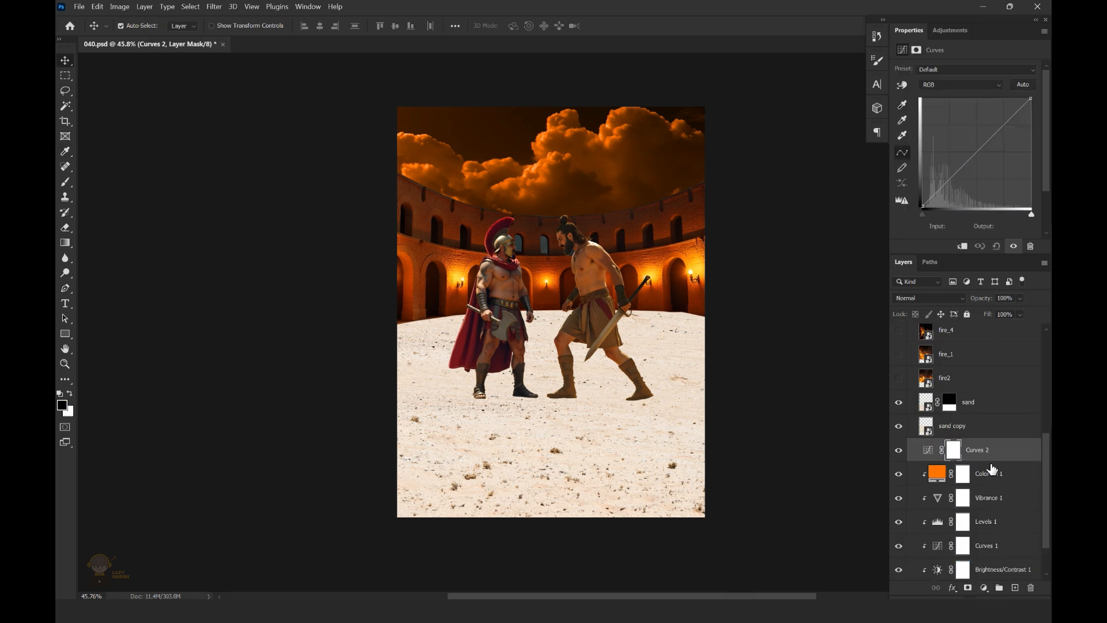
left_click(996, 457, "alt")
left_click_drag(974, 155, 980, 168)
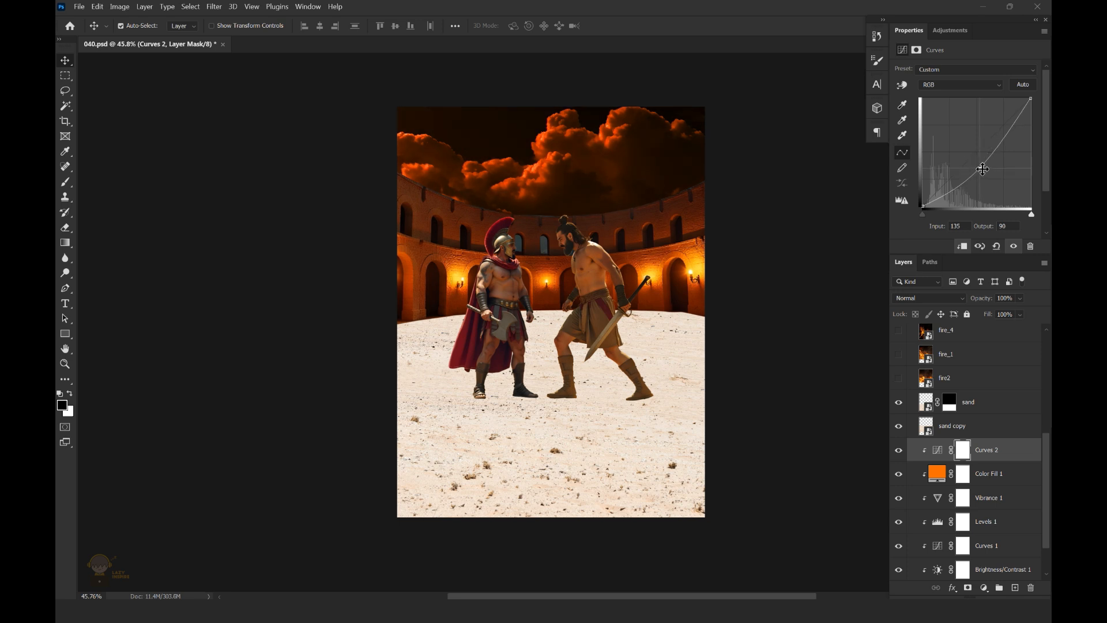
Shift the Color Fill layer's hue to a slightly yellower orange
double_click(961, 472)
left_click_drag(900, 501, 901, 494)
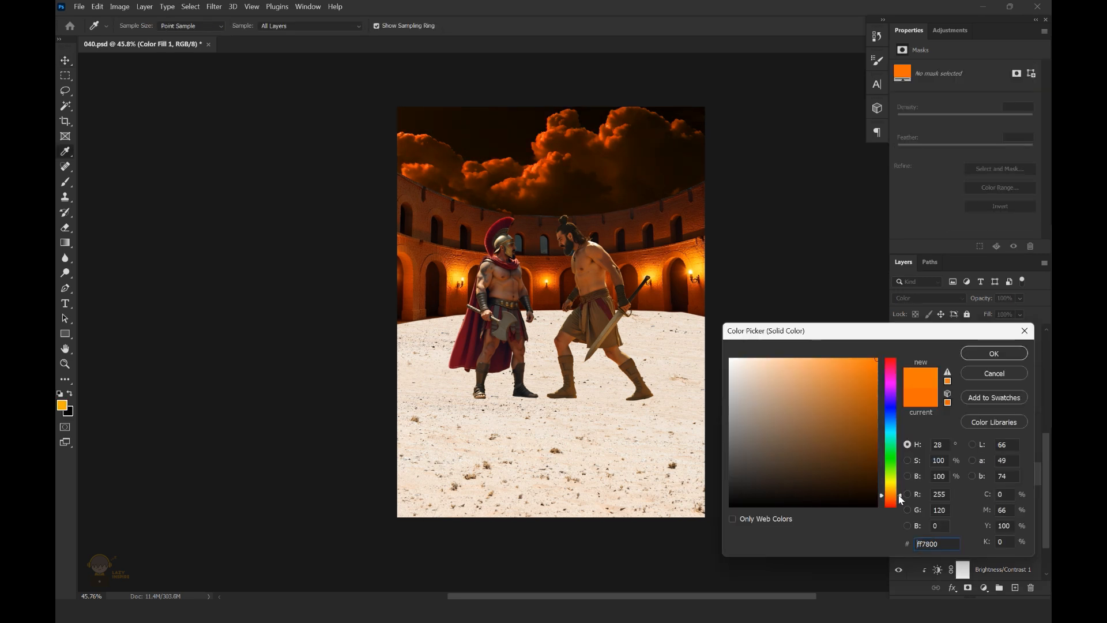
left_click(893, 495)
left_click(995, 353)
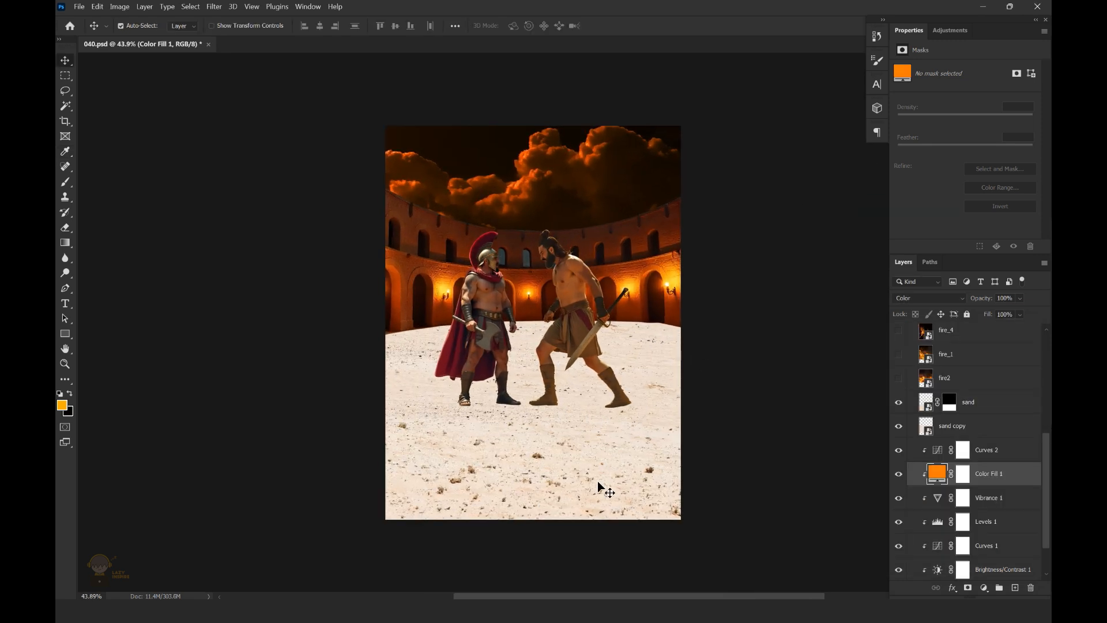
Group the sand and sand copy layers and name the group "sand"
left_click(980, 402)
left_click(964, 426, "shift")
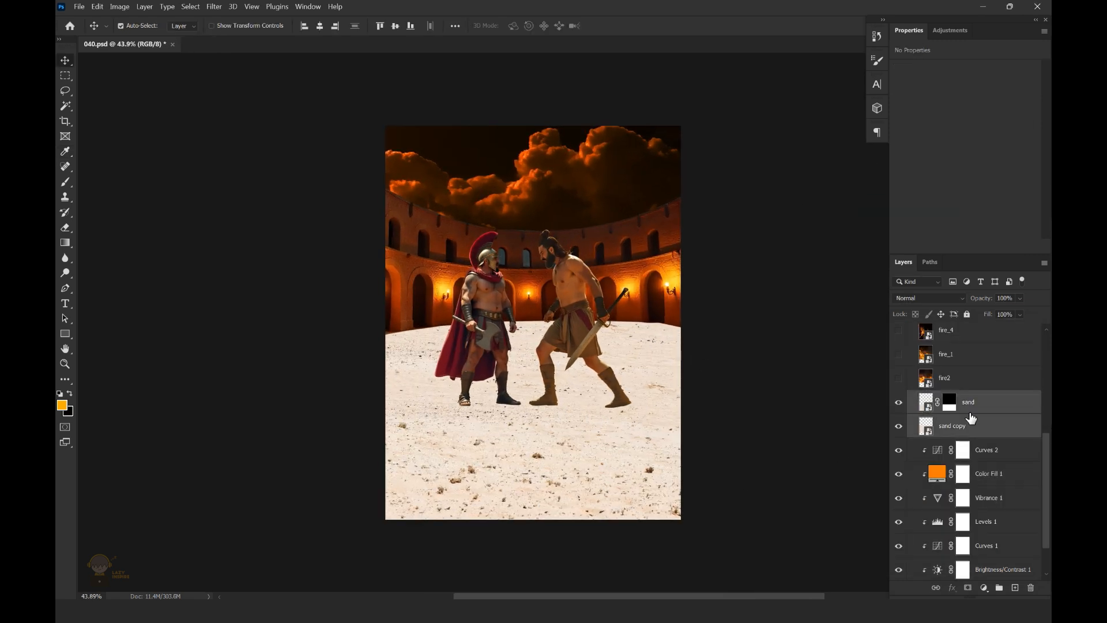
key("ctrl+g")
double_click(958, 397)
key("Return")
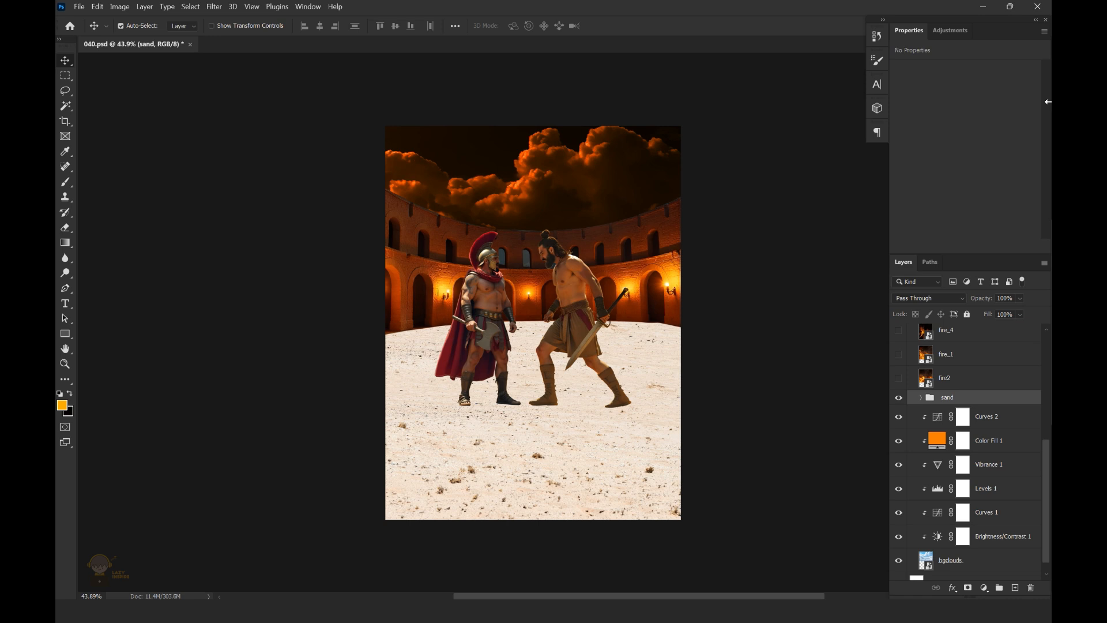
Clip a Brightness/Contrast adjustment to the sand group with Brightness -150 and Contrast 19
left_click(984, 587)
left_click(992, 410)
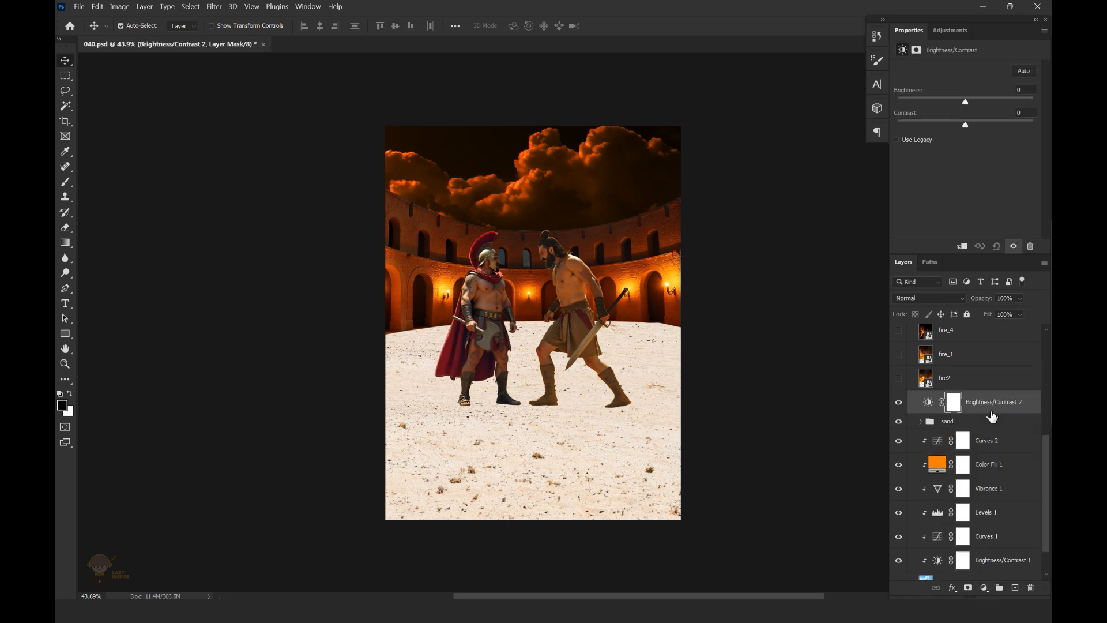
key("ctrl+alt+g")
left_click_drag(966, 106, 905, 101)
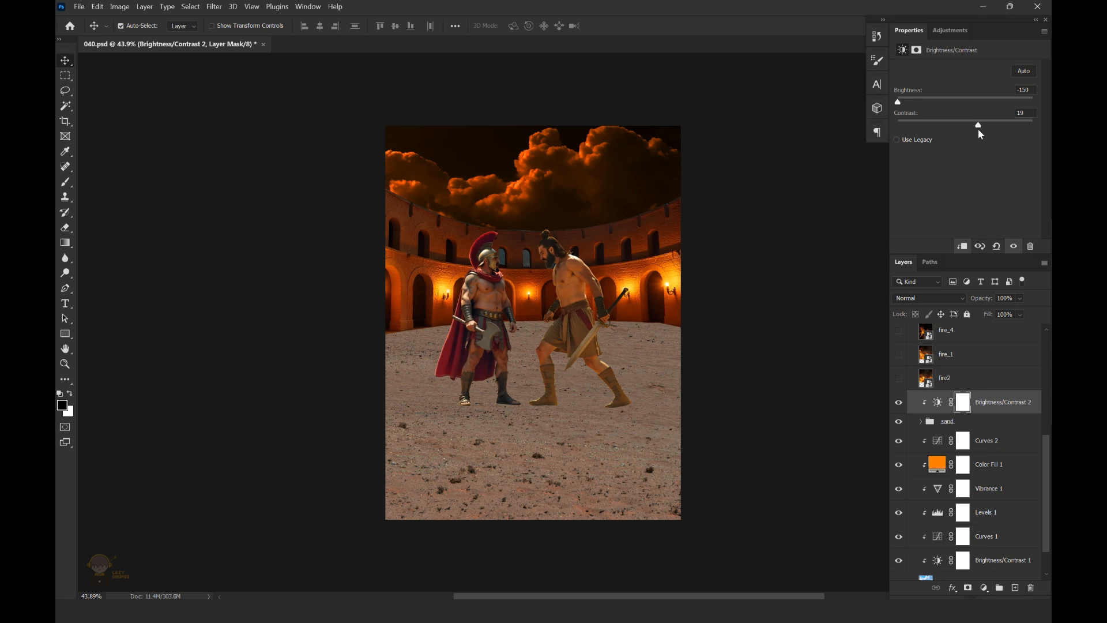
left_click_drag(1014, 142, 1014, 149)
Clip a Curves adjustment to the sand group, raising Red to output 161 at input 103 and lowering RGB to output 98 at input 136
left_click(984, 587)
left_click(945, 444)
key("ctrl+alt+g")
left_click(960, 85)
left_click(955, 97)
left_click_drag(971, 156, 968, 150)
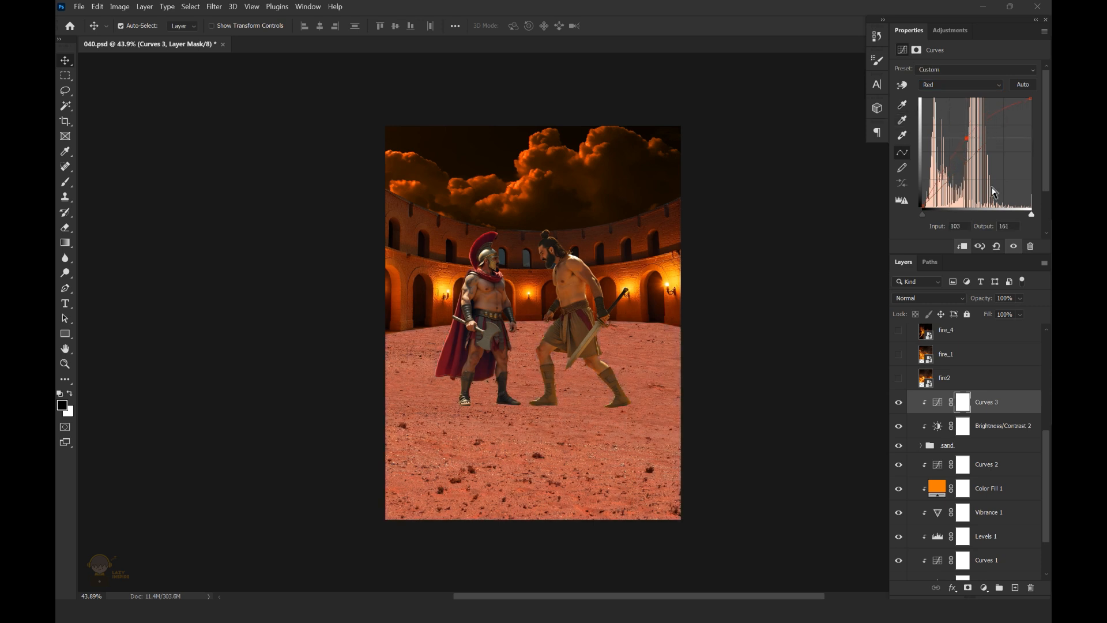
left_click(960, 85)
left_click(954, 88)
mouse_move(971, 161)
left_mouse_down()
mouse_move(971, 172)
mouse_move(981, 164)
left_mouse_up()
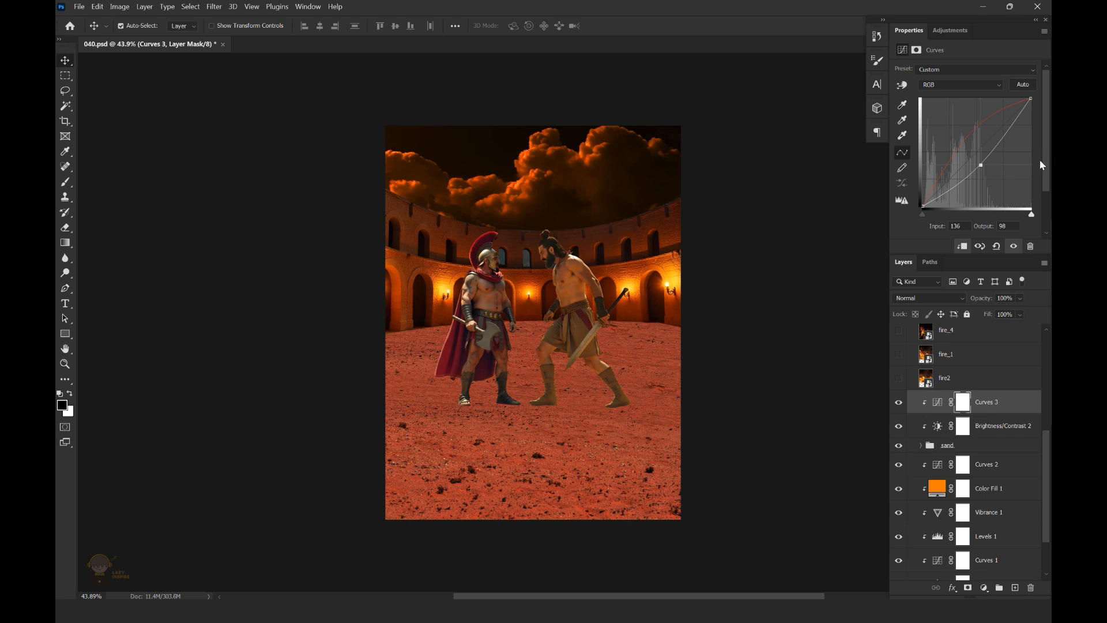
Add a clipped Vibrance adjustment to the sand group with Vibrance +27 and Saturation +18
left_click(987, 591)
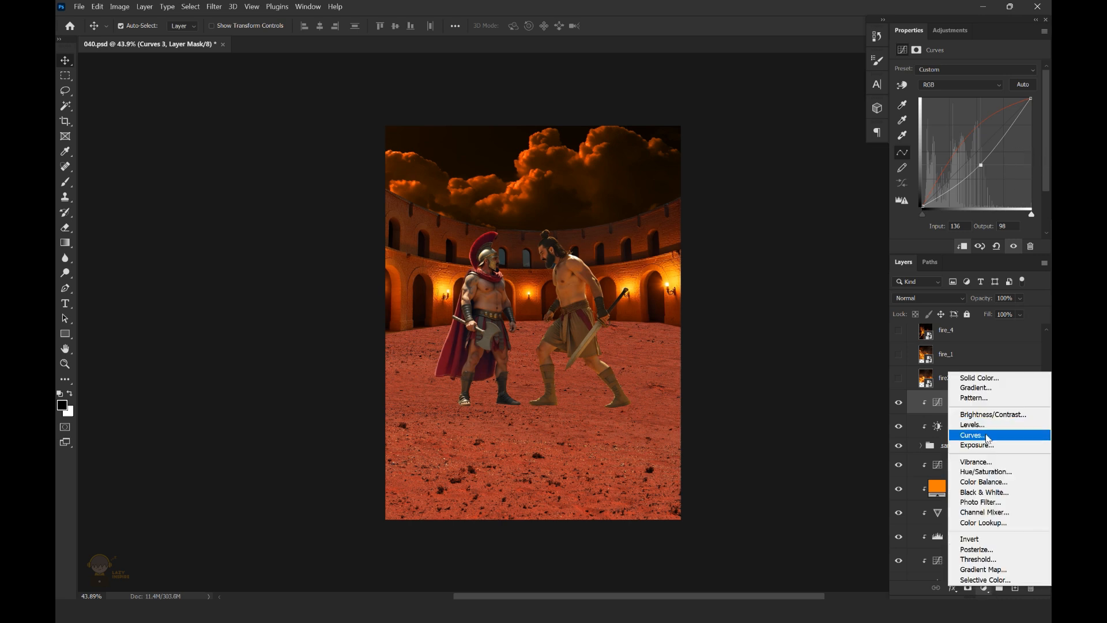
left_click(980, 459)
left_click_drag(967, 107, 982, 112)
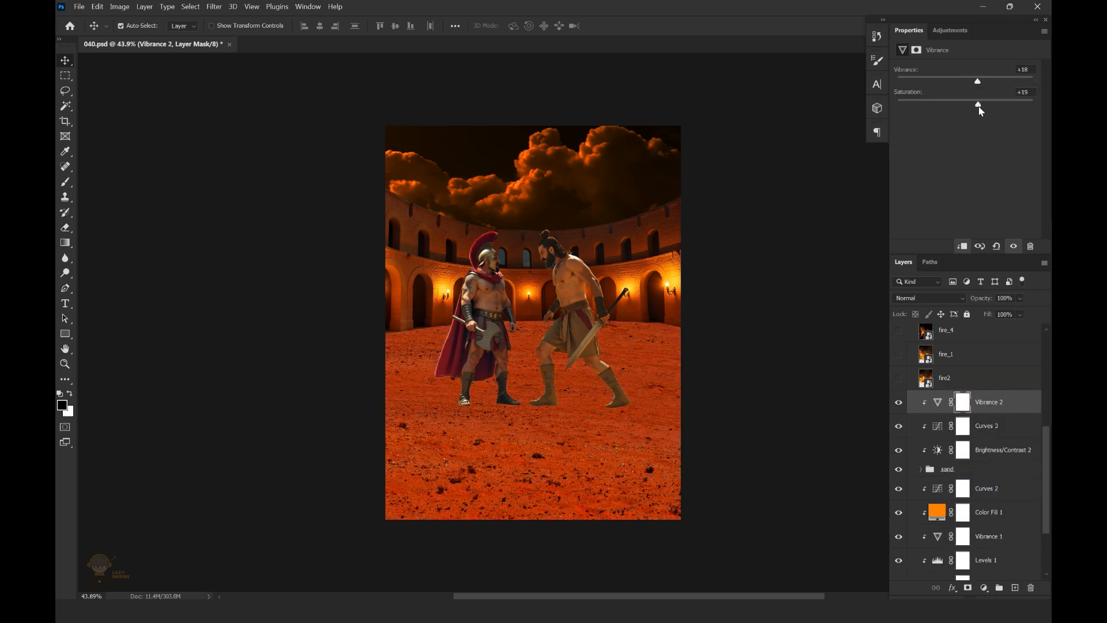
scroll(686, 356, "down", 3)
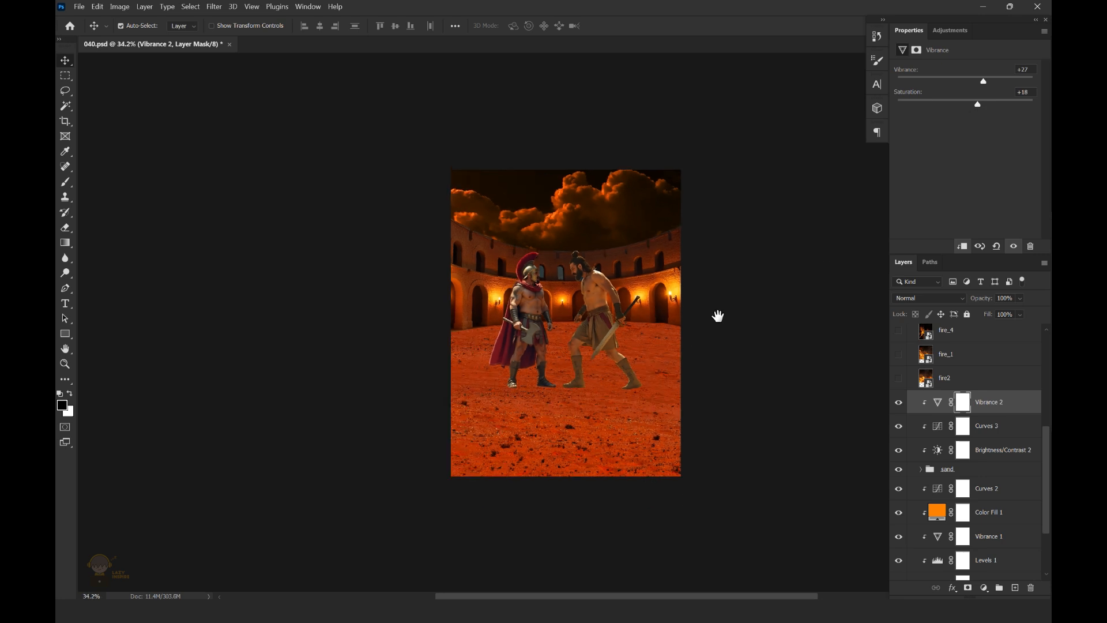
Clip another Curves adjustment to the sand group directly above Curves 3 and fine-tune its RGB midtones
left_click_drag(717, 316, 699, 313)
left_click(1007, 428)
left_click(985, 588)
left_click(988, 438)
mouse_move(970, 158)
left_mouse_down()
mouse_move(968, 148)
mouse_move(966, 157)
left_mouse_up()
scroll(564, 381, "up", 1)
scroll(712, 334, "down", 2)
left_click_drag(711, 335, 697, 321)
scroll(697, 321, "up", 3)
Clip a Brightness/Contrast adjustment to the sand group above Curves 4 with Brightness -41 and Contrast -6
left_click(984, 588)
left_click(988, 416)
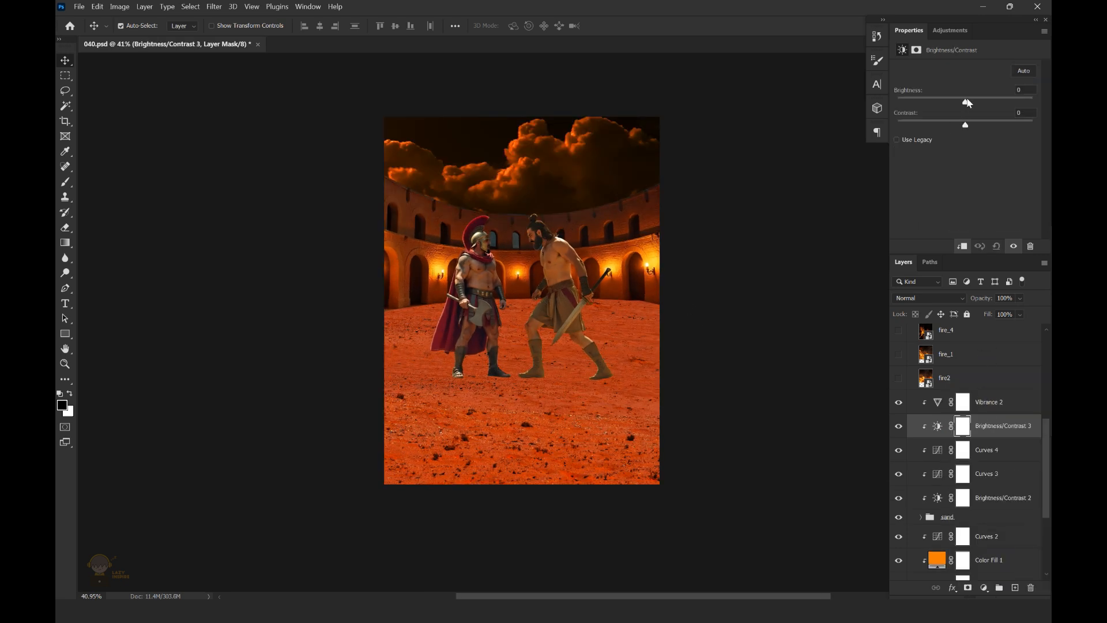
left_click_drag(967, 103, 954, 99)
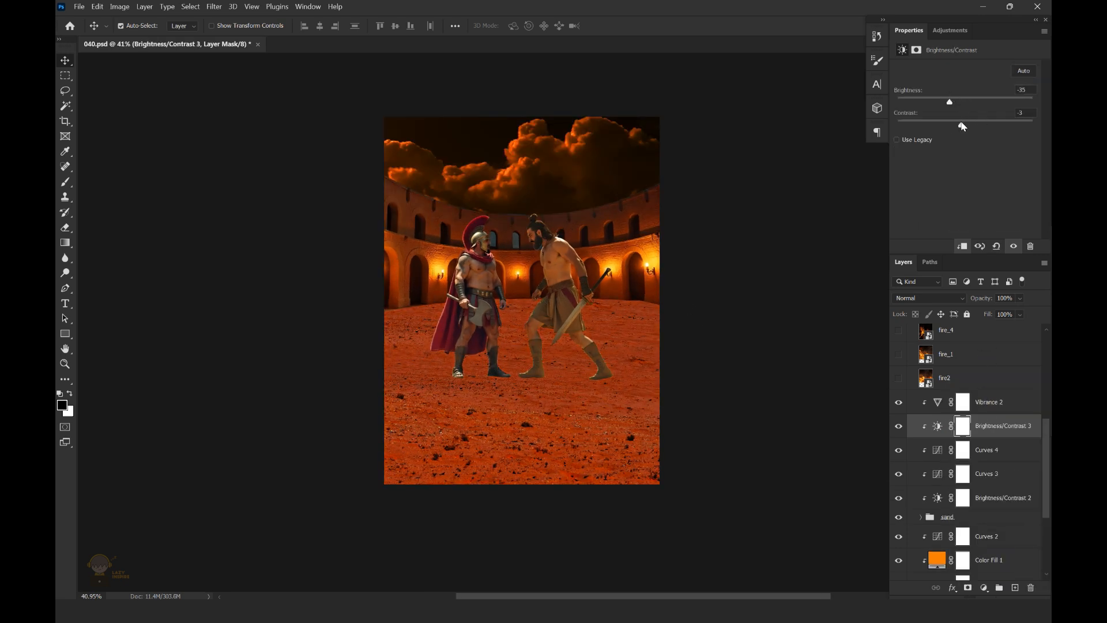
scroll(602, 321, "down", 1)
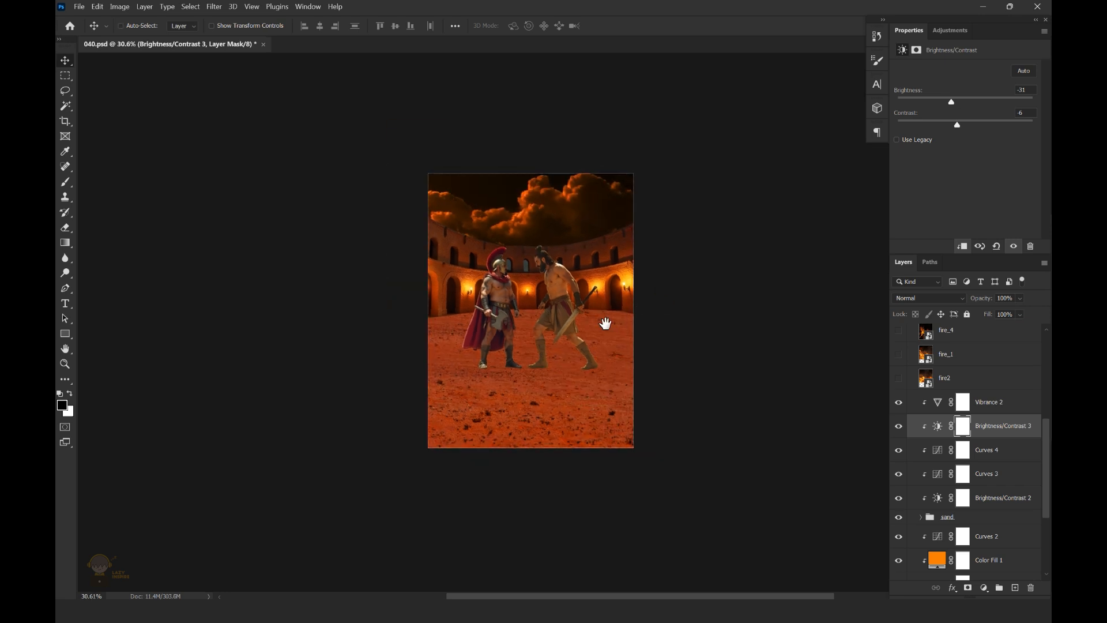
scroll(682, 321, "up", 2)
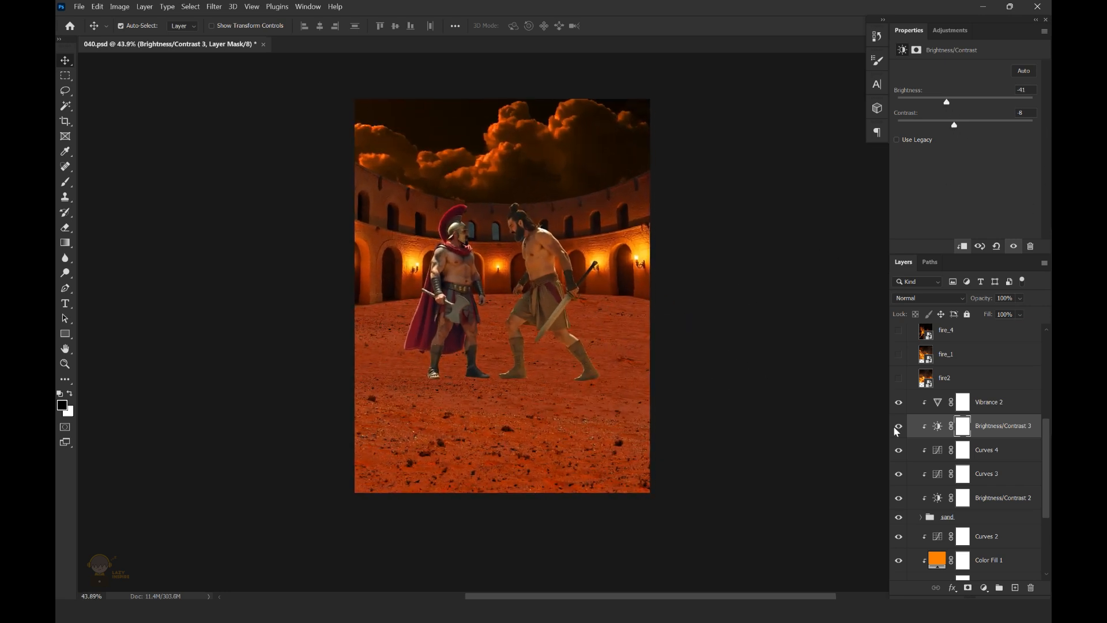
Show the fire_1 layer and move it directly above the stadium layer
left_click(898, 353)
left_click(969, 354)
scroll(926, 408, "up", 5)
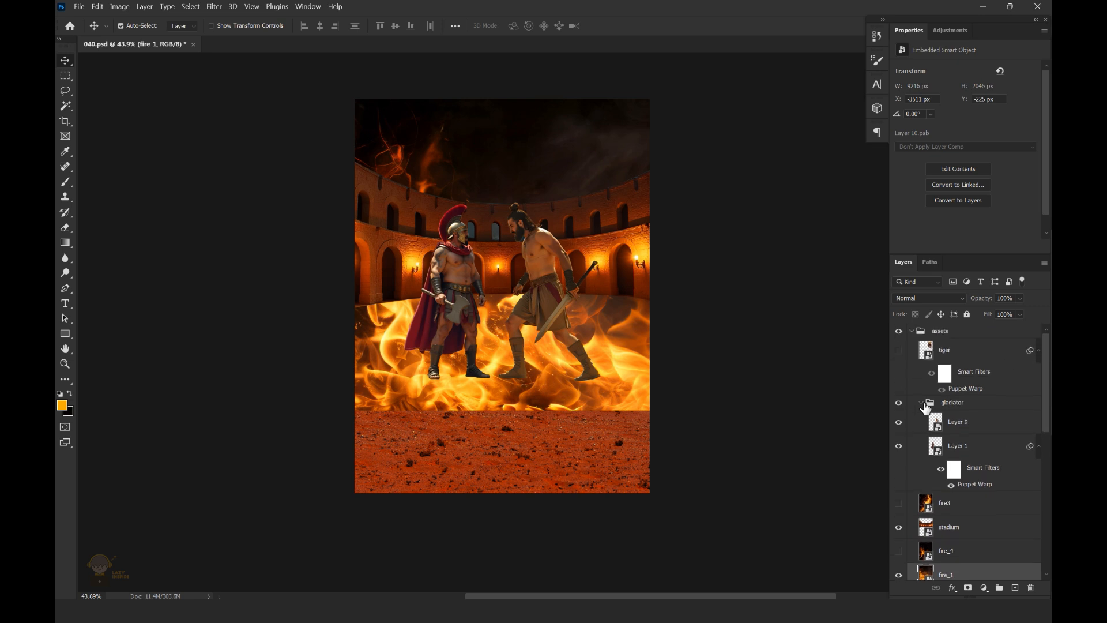
left_click(921, 402)
left_click_drag(966, 492, 968, 445)
Transform fire_1 to 3470 × 770 px and position the flames behind the fighters along the arena floor
key("ctrl+t")
scroll(674, 282, "down", 2)
left_click_drag(714, 254, 562, 232)
left_click_drag(836, 171, 581, 226)
left_click_drag(529, 254, 679, 299)
scroll(593, 330, "up", 2)
key("Up")
key("Up")
key("Up")
key("Up")
key("Up")
left_click_drag(808, 220, 802, 222)
mouse_move(709, 275)
left_mouse_down()
mouse_move(696, 274)
mouse_move(705, 280)
left_mouse_up()
left_click(633, 25)
Blend away the dark areas of fire_1 with Blend If, splitting the Current Layer black slider to 0 / 99
left_click(952, 587)
left_click(992, 464)
left_click_drag(739, 390, 799, 404)
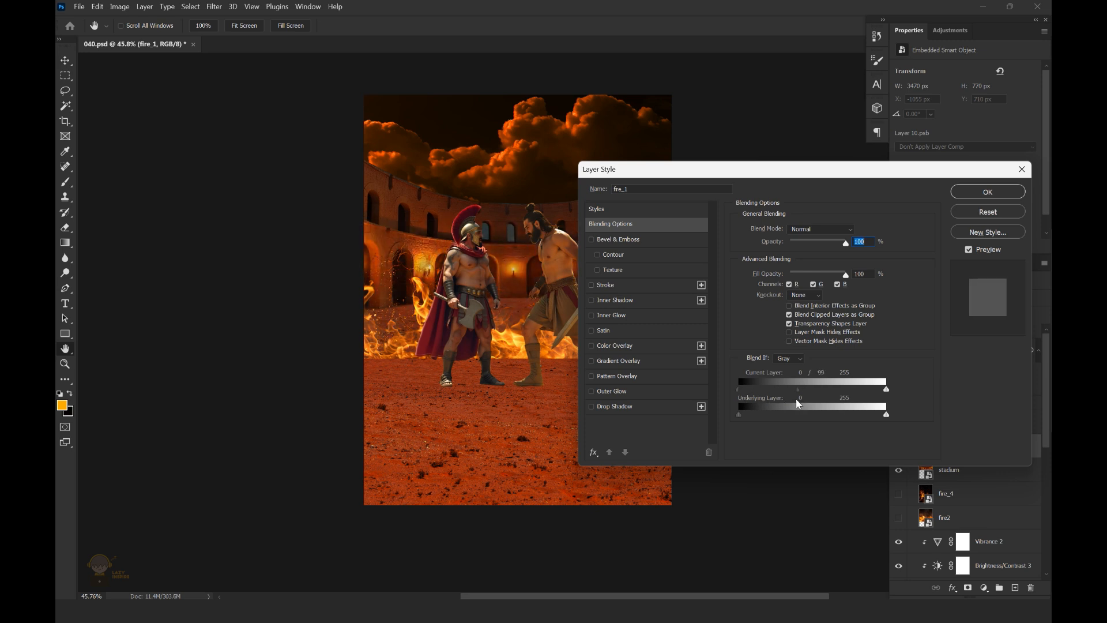
key("Return")
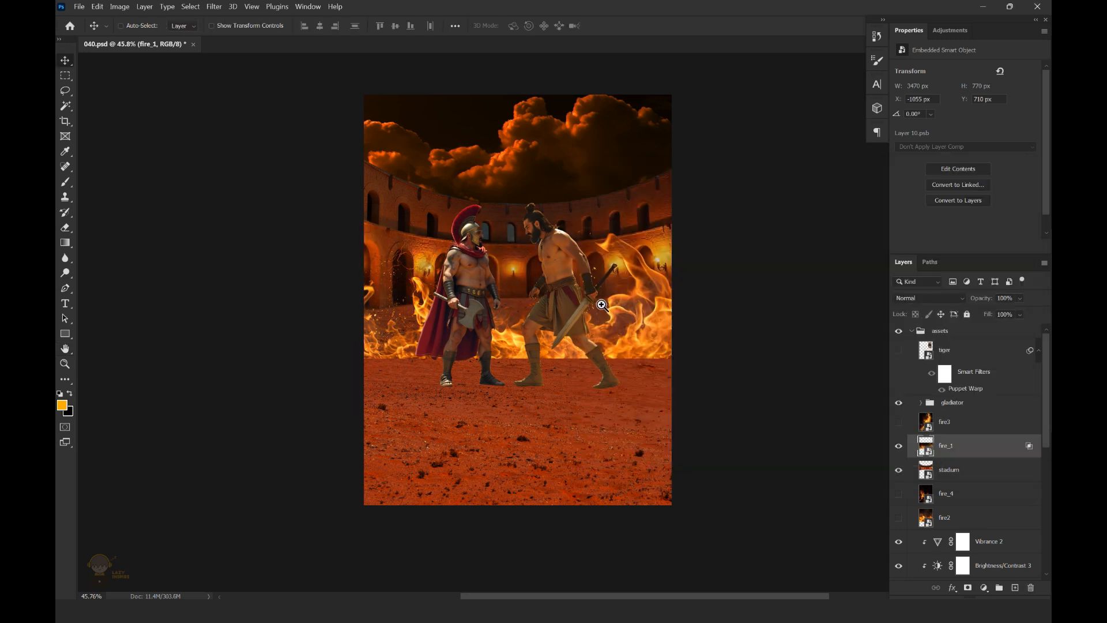
scroll(565, 349, "down", 2)
Show the fire2 layer and move it up the layer stack above the stadium
left_click(975, 464)
left_click(898, 517)
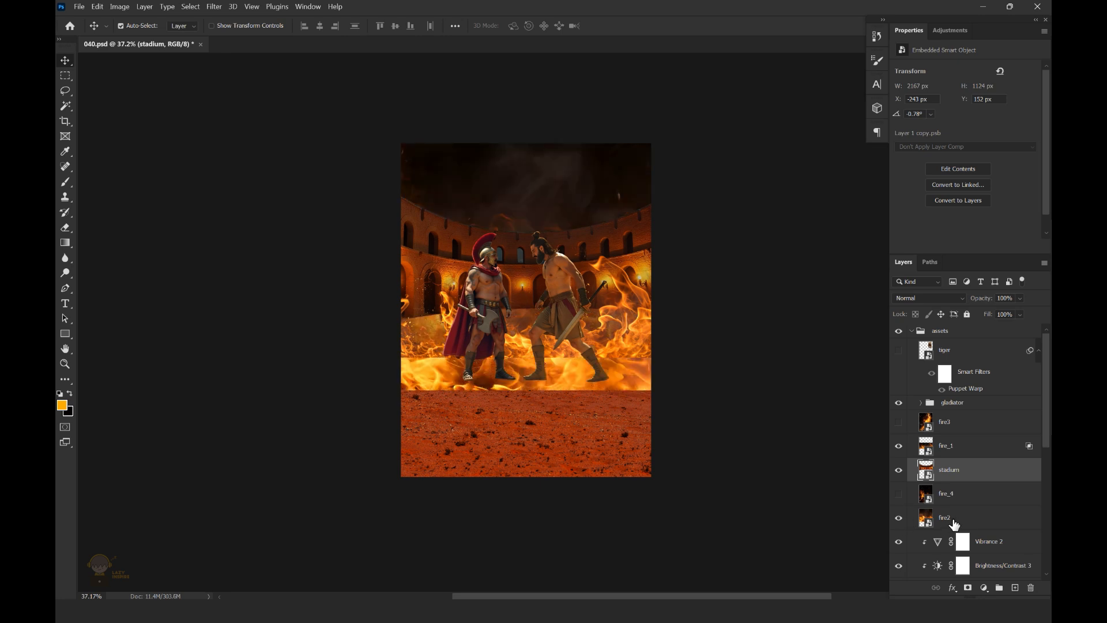
left_click_drag(945, 517, 980, 435)
Resize fire2 to 4508 × 1001 px behind the fighters and place it directly below the fire_1 layer
key("ctrl+t")
key("ctrl+0")
left_click_drag(837, 255, 820, 332)
scroll(640, 315, "up", 6)
left_click_drag(733, 340, 755, 335)
scroll(656, 316, "down", 2)
left_click(632, 25)
left_click_drag(970, 446, 970, 475)
scroll(578, 333, "up", 4)
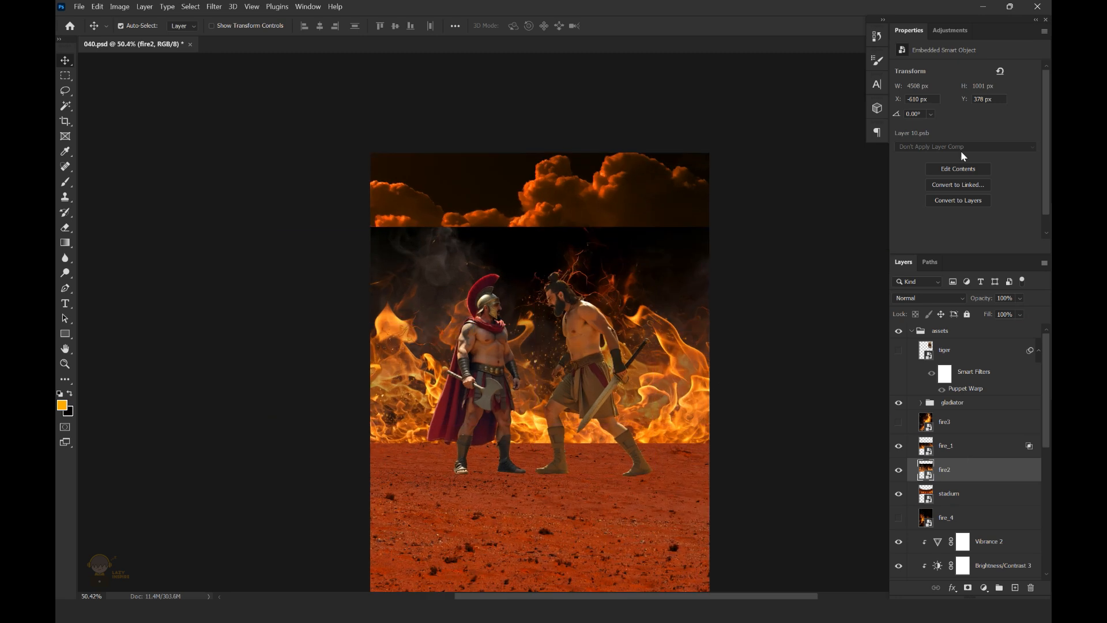
Blend away the dark areas of fire2 with Blend If, splitting the Current Layer black slider to 0 / 149
left_click(952, 587)
left_click(983, 480)
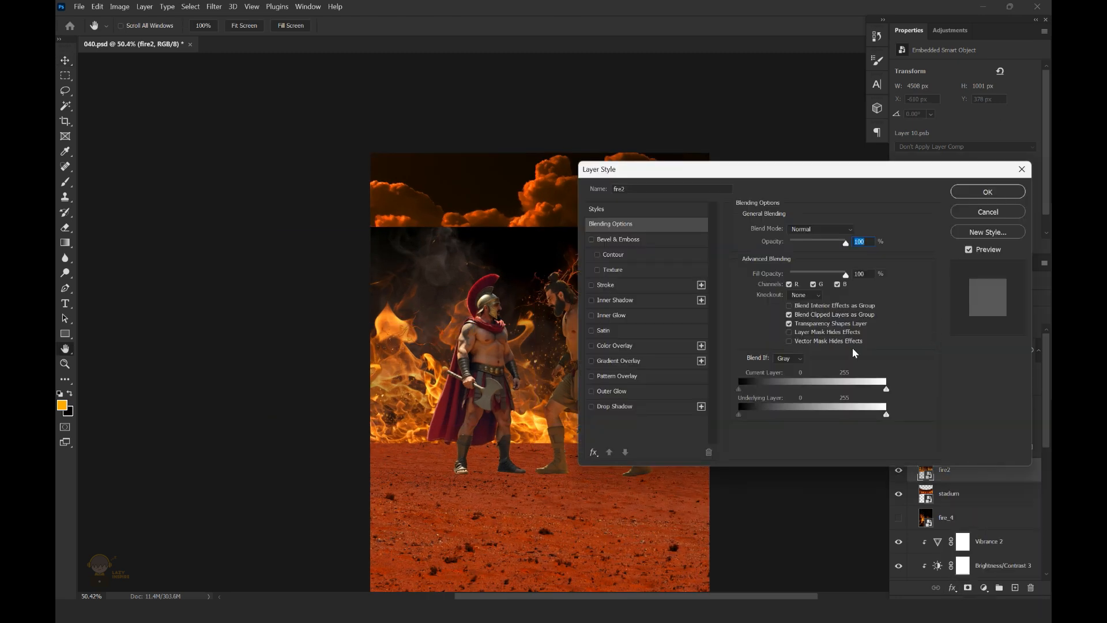
left_click_drag(739, 390, 816, 404)
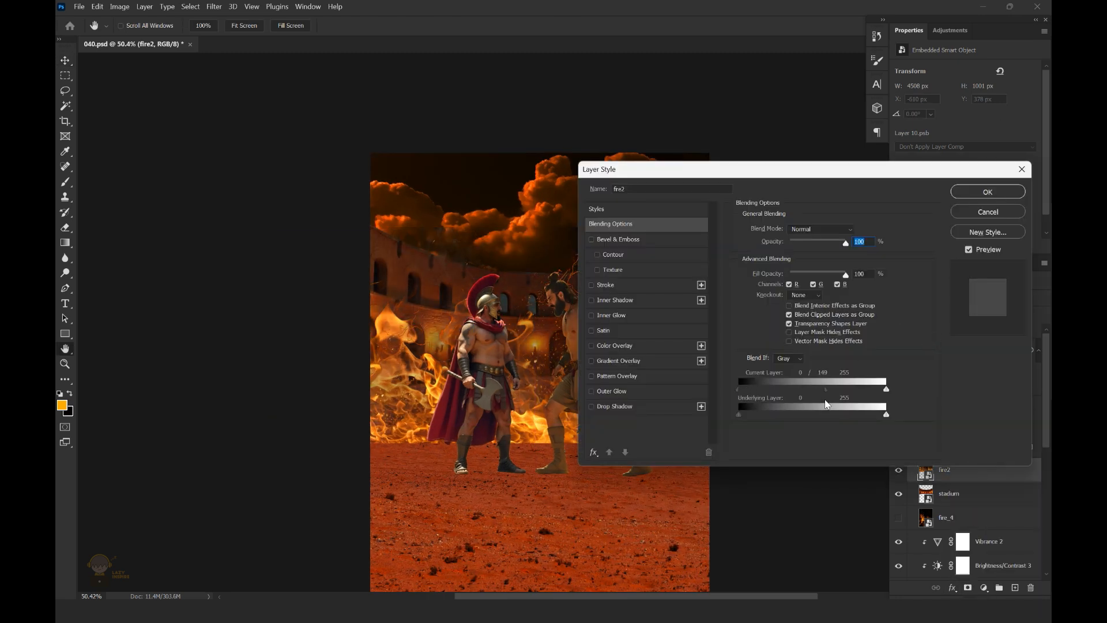
left_click(987, 192)
scroll(662, 304, "down", 1)
scroll(662, 304, "up", 1)
Add a layer mask to fire2 and paint out its upper flames and smoke around the fighters with a black brush
left_click(968, 588)
key("b")
right_click(598, 217)
left_click(647, 315)
left_click_drag(547, 252, 578, 205)
key("bracketleft")
key("bracketleft")
key("bracketleft")
key("bracketleft")
key("bracketleft")
key("bracketleft")
key("bracketleft")
key("bracketleft")
key("bracketleft")
key("bracketleft")
left_click_drag(583, 260, 575, 245)
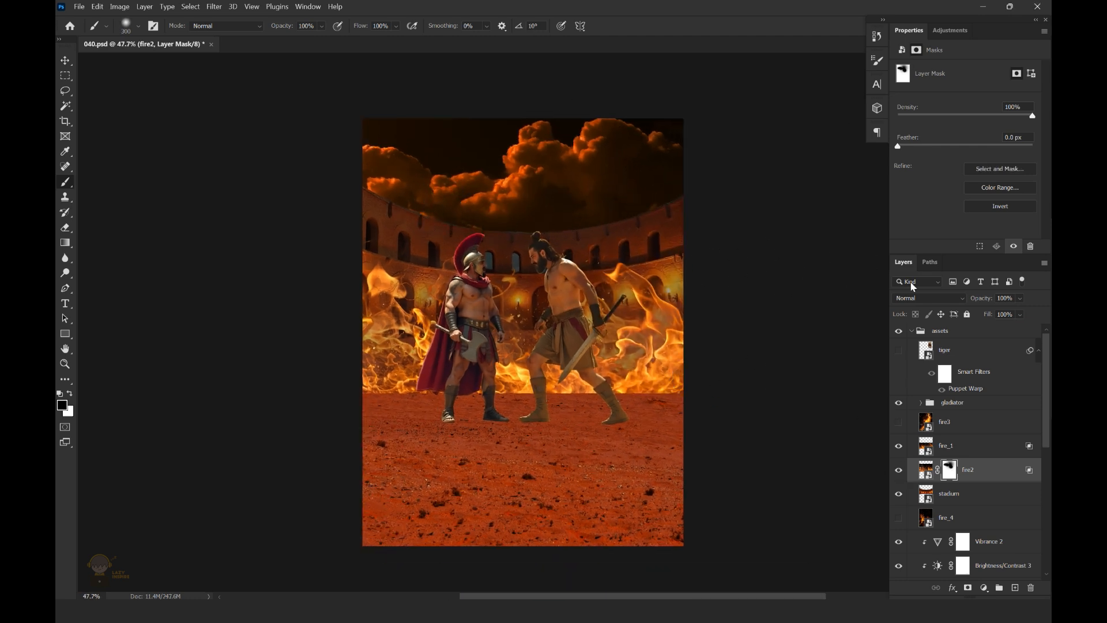
Group the fire_1 and fire2 layers and name the group "fire"
left_click(976, 446, "shift")
key("ctrl+g")
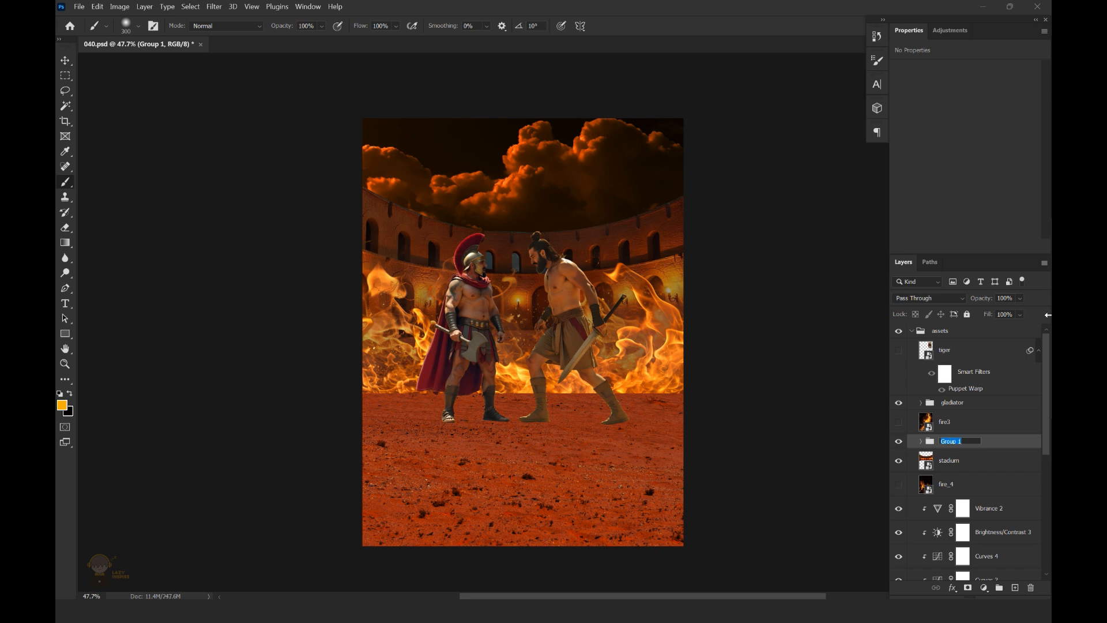
key("Return")
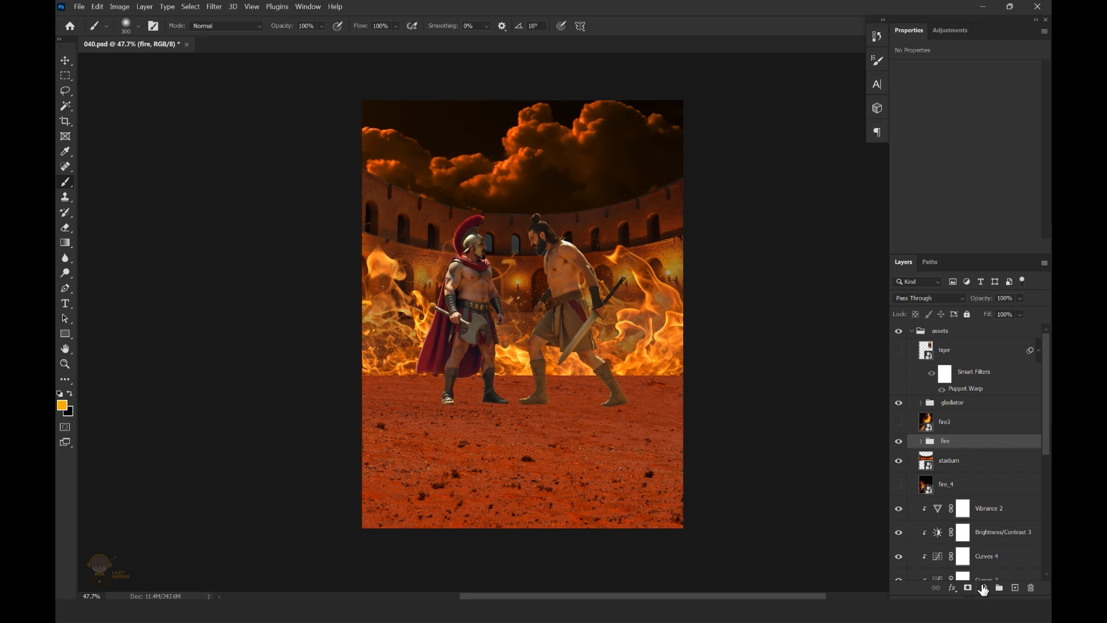
Clip a Vibrance adjustment to the fire group with Vibrance +29 and Saturation +12
left_click(984, 588)
left_click(975, 465)
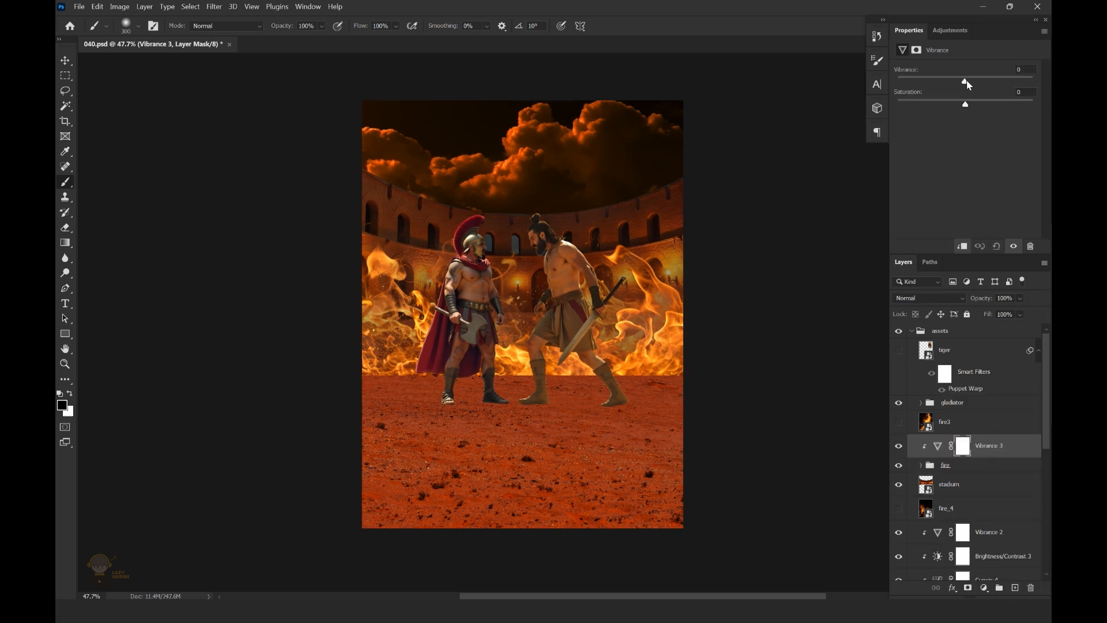
left_click_drag(966, 107, 971, 106)
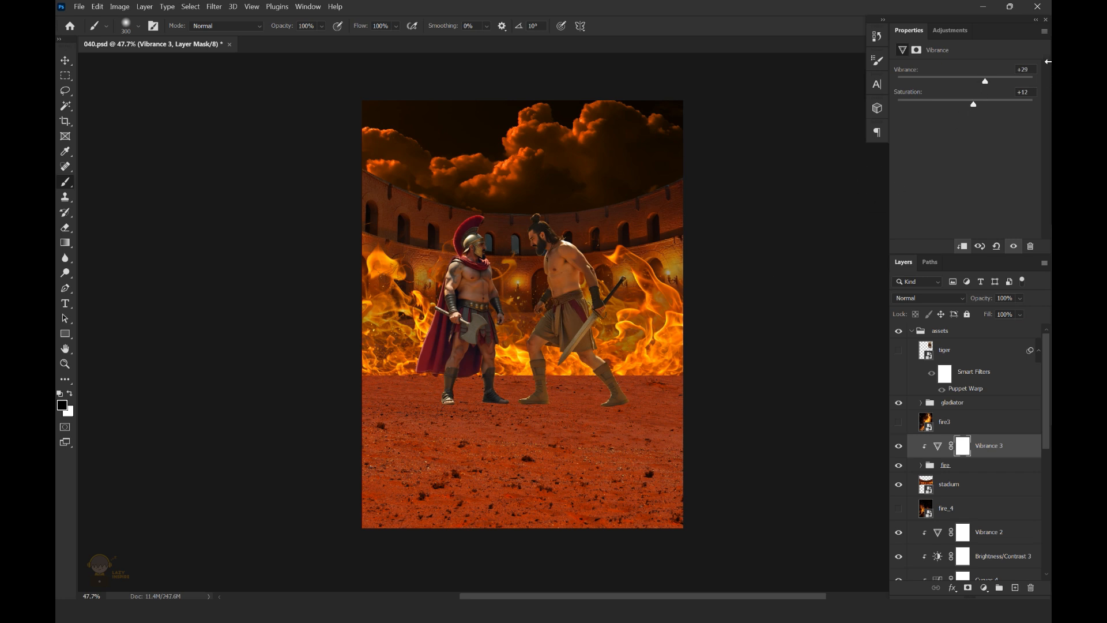
left_click(68, 65)
scroll(697, 262, "down", 2)
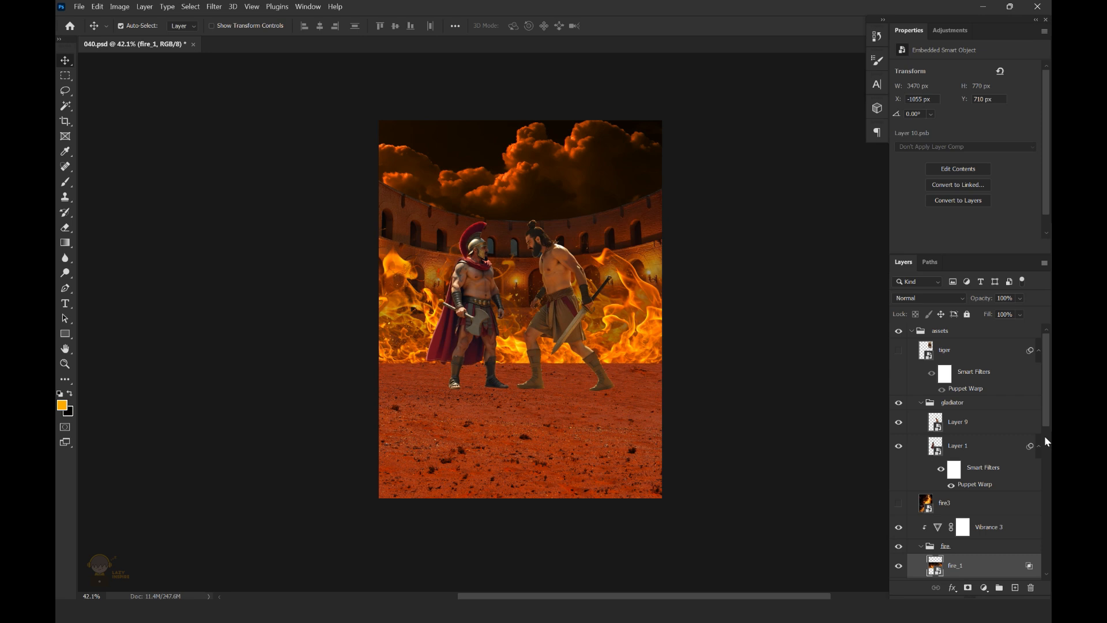
Mask the fire group with a black-to-white gradient that fades the flames' lower edge into the sand
left_click(974, 484)
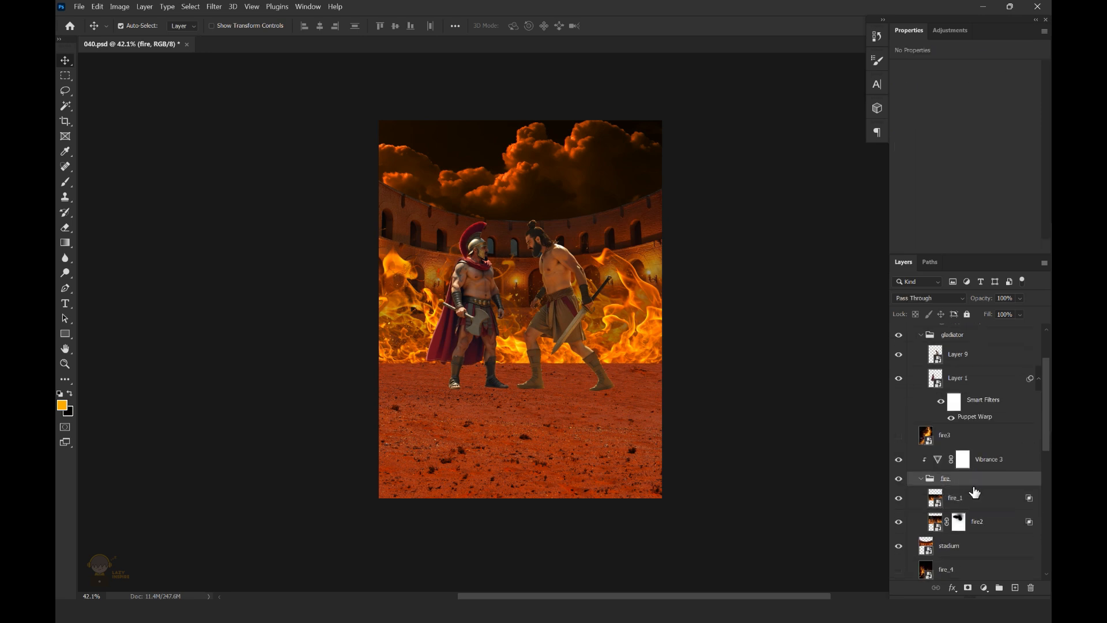
left_click(960, 589)
key("d")
key("g")
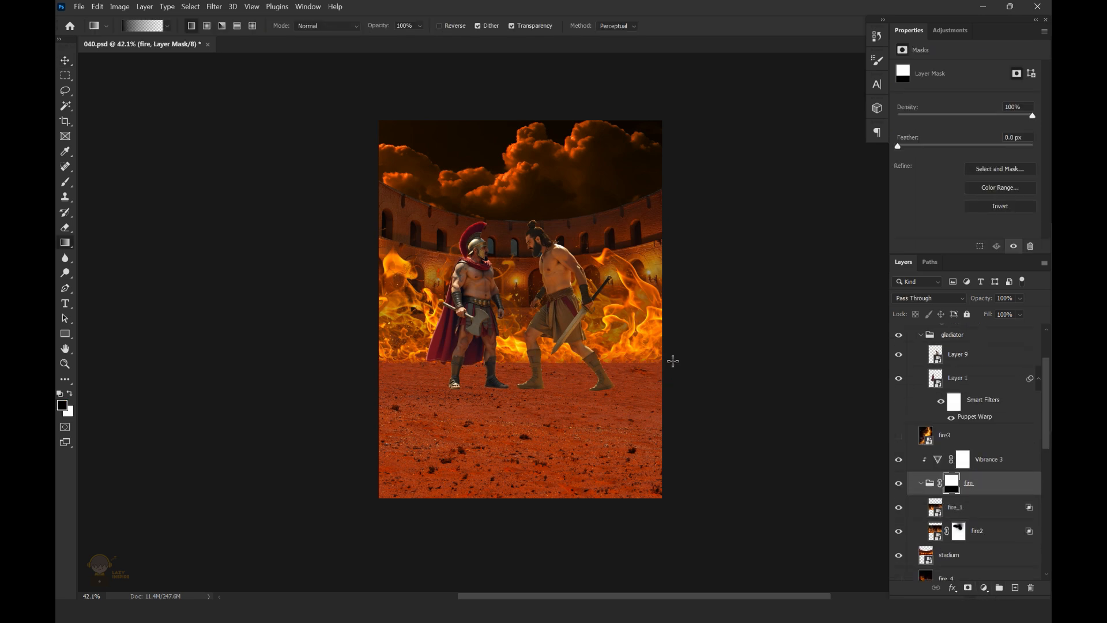
scroll(666, 354, "up", 5)
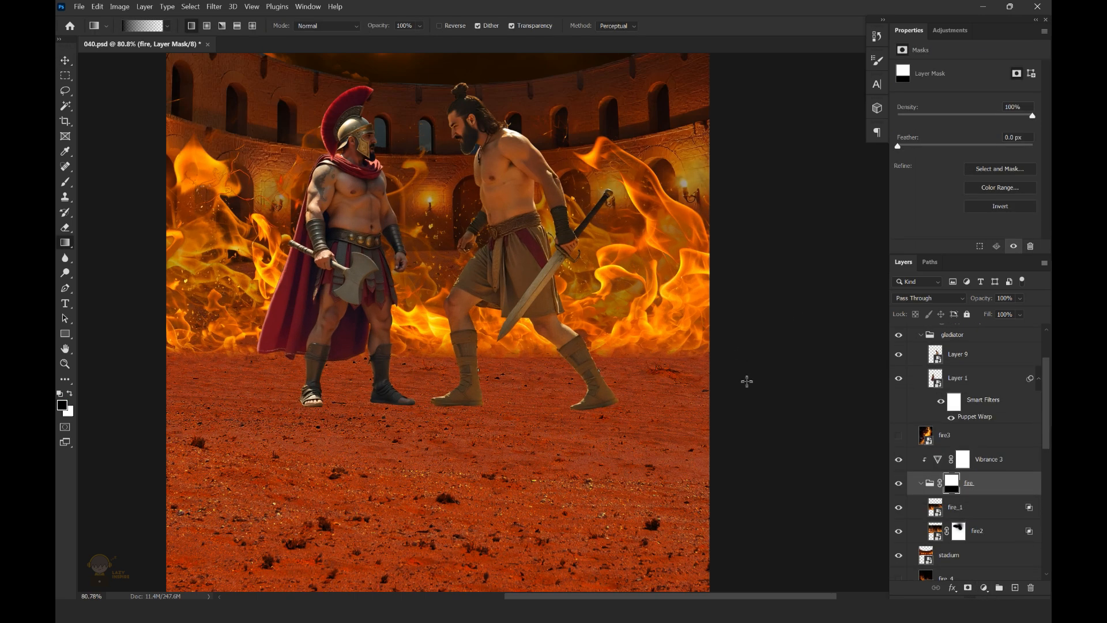
scroll(662, 304, "down", 3)
key("v")
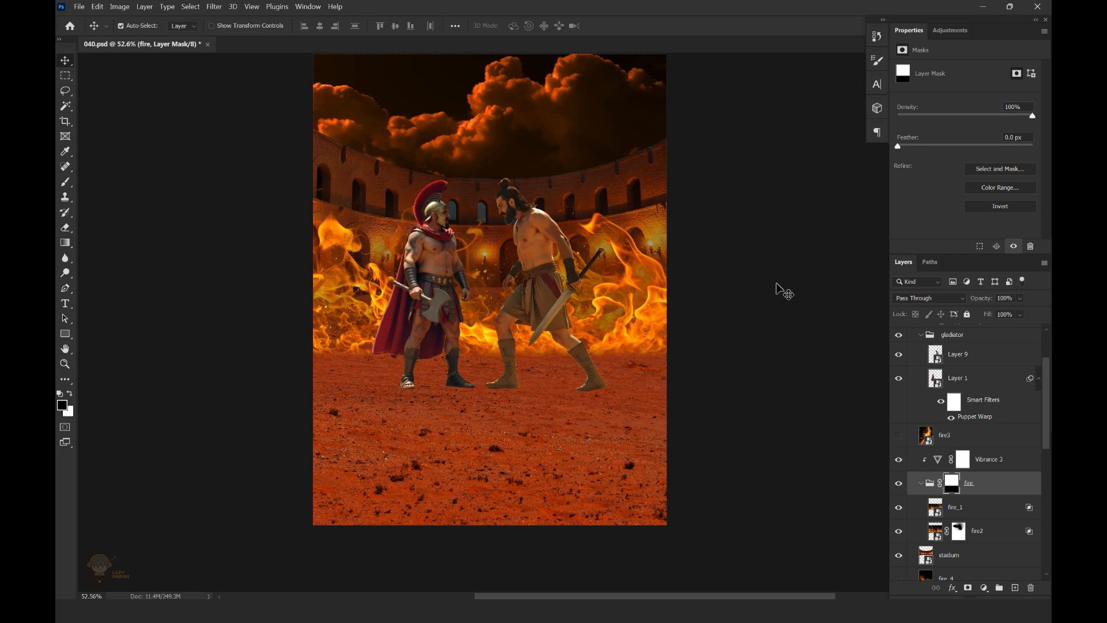
Add a Solid Color fill of #ffae00 above the sand group's Vibrance 2 adjustment and invert its mask to black
scroll(731, 291, "down", 1)
scroll(900, 432, "down", 5)
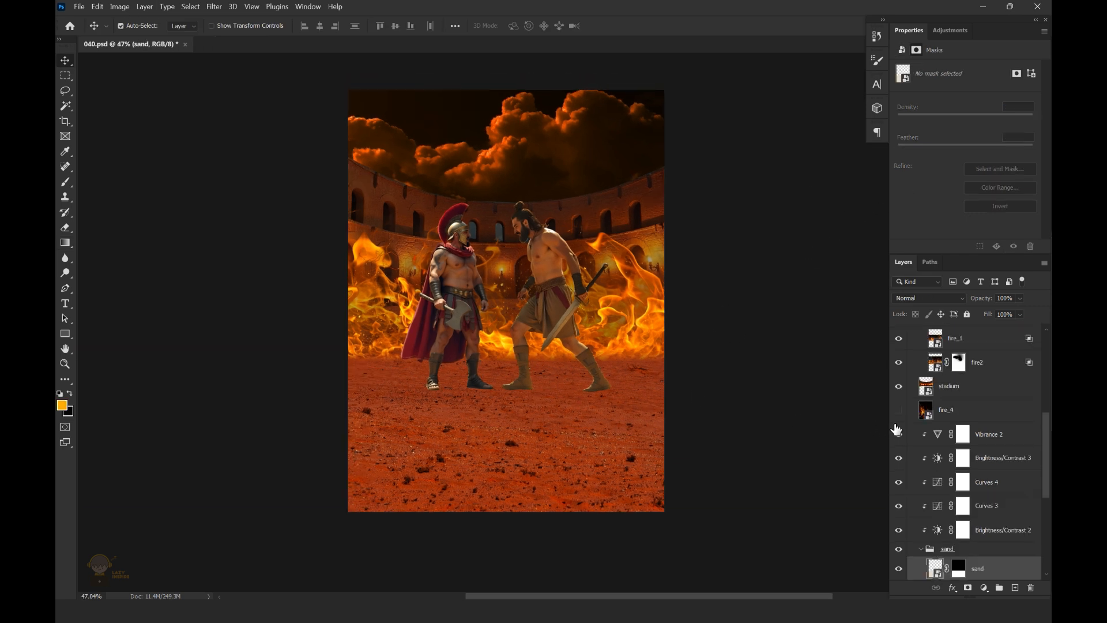
left_click(923, 434)
left_click(984, 588)
left_click(975, 383)
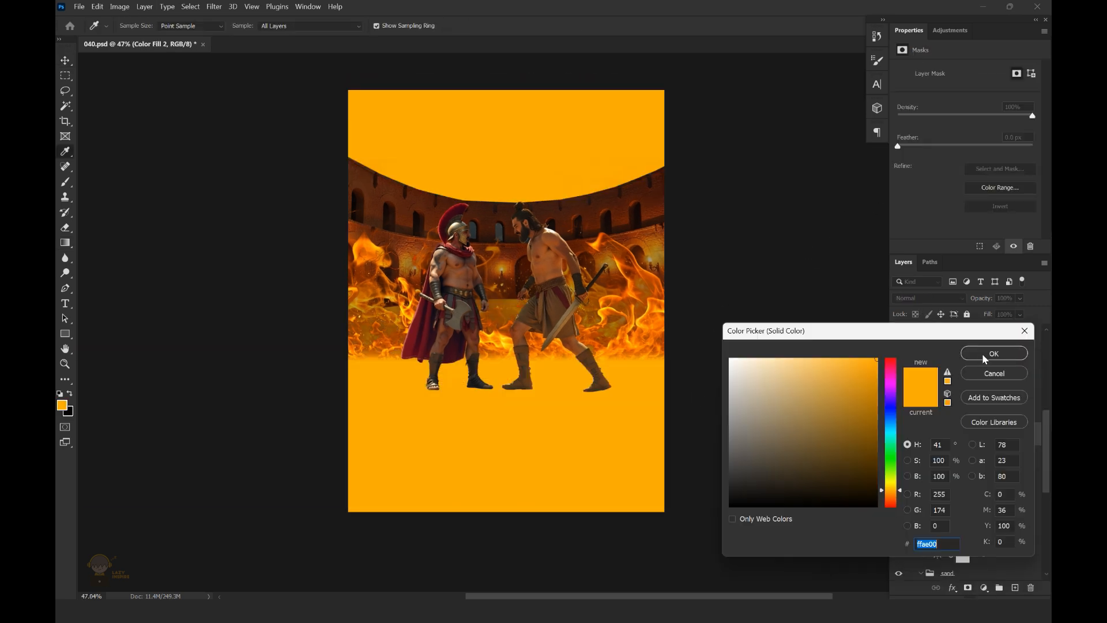
left_click(993, 354)
key("v")
left_click(955, 438)
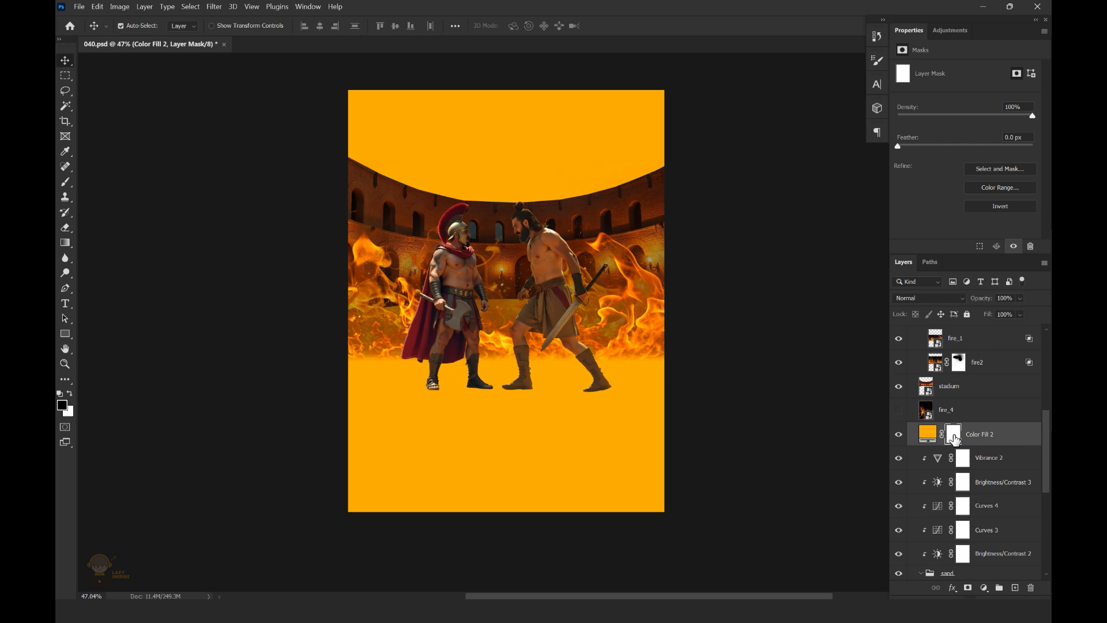
key("ctrl+i")
scroll(505, 367, "up", 1)
Set the blend mode of the Color Fill 2 layer to Color Dodge
left_click(929, 298)
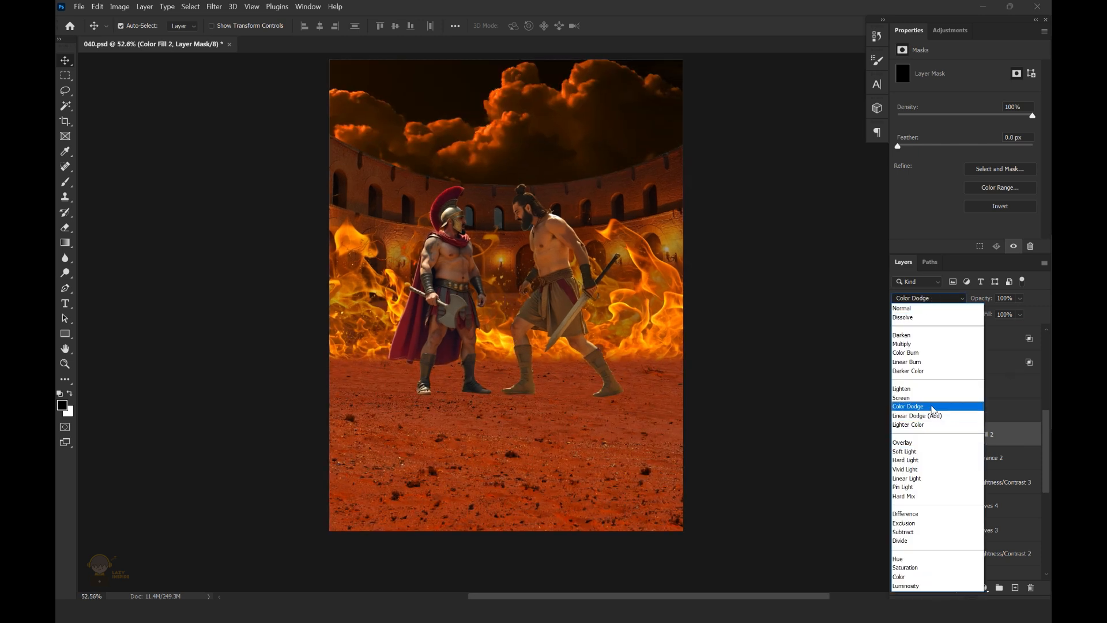
left_click(933, 407)
left_click(979, 438)
Paint white on the Color Fill 2 mask with a flattened 1300 px brush to cast a fire glow across the sand
key("b")
key("ctrl+backslash")
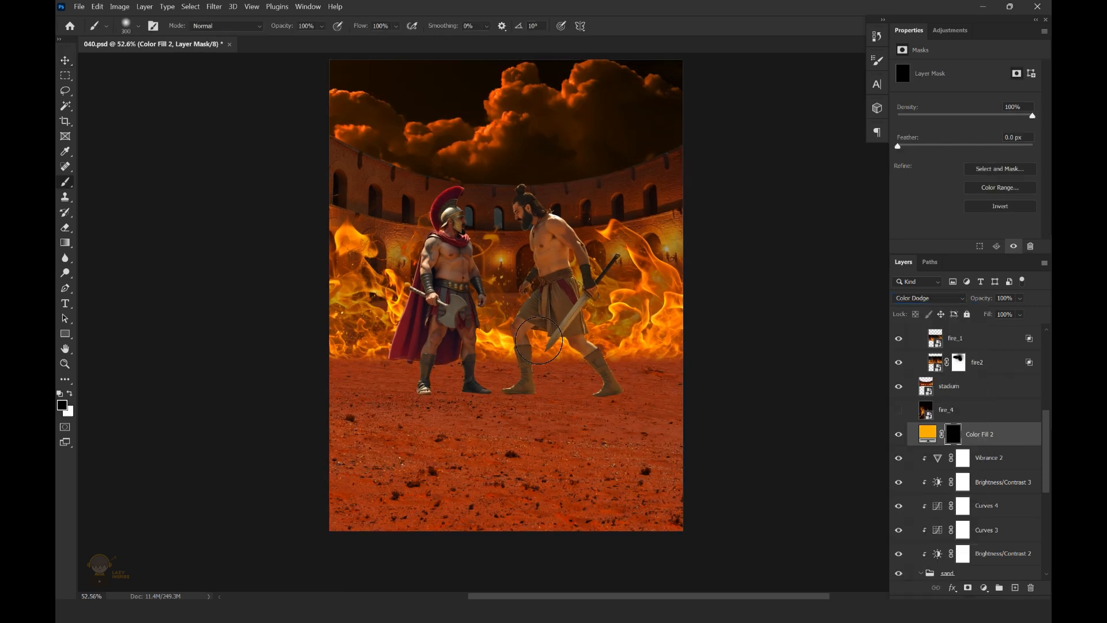
right_click(536, 320)
key("Escape")
key("x")
key("bracketright")
key("bracketright")
key("bracketright")
key("bracketright")
key("bracketright")
key("bracketright")
key("bracketright")
key("bracketright")
key("bracketright")
key("bracketright")
mouse_move(411, 367)
left_mouse_down()
mouse_move(643, 364)
mouse_move(359, 381)
mouse_move(733, 385)
mouse_move(524, 372)
mouse_move(463, 392)
mouse_move(314, 393)
left_mouse_up()
scroll(559, 349, "down", 1)
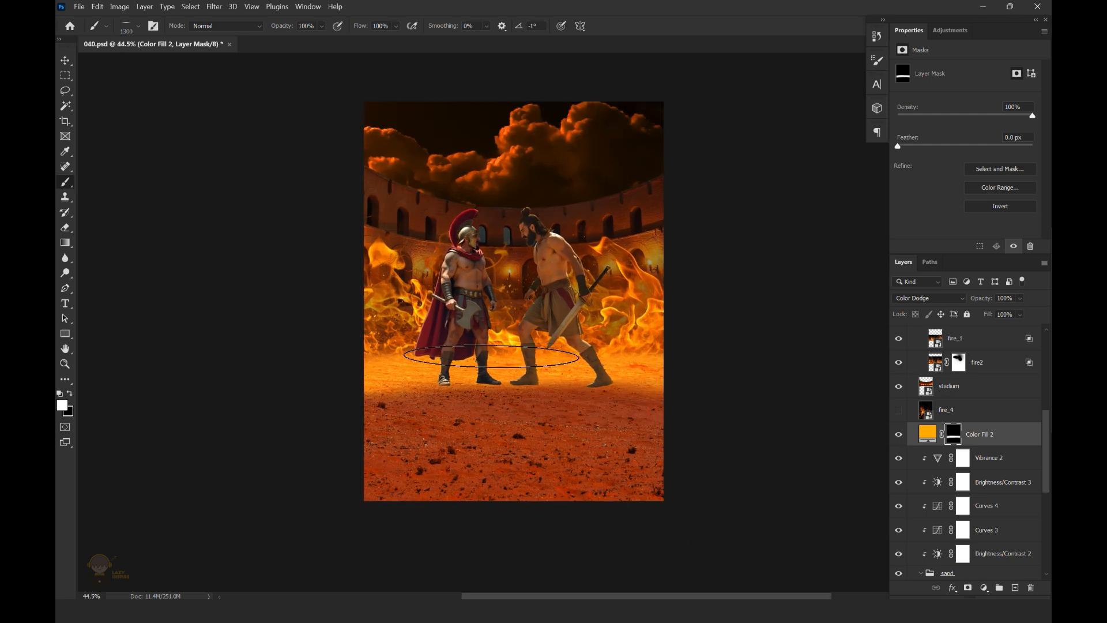
Fine-tune the opacity of the Color Fill 2 glow layer
left_click_drag(1020, 299, 1024, 312)
left_click_drag(1032, 317, 1031, 317)
mouse_move(663, 282)
left_mouse_down()
mouse_move(640, 282)
mouse_move(654, 282)
left_mouse_up()
left_click(65, 60)
mouse_move(741, 286)
left_mouse_down()
mouse_move(690, 297)
mouse_move(726, 281)
left_mouse_up()
scroll(898, 430, "up", 1)
Show fire_4 and transform it to 4752 × 4919 px, rotated -40.05°, so its sparks cover the whole poster
left_click(899, 431)
left_click(970, 432)
key("ctrl+t")
left_click_drag(707, 228, 613, 181)
left_click_drag(660, 274, 673, 299)
left_click_drag(718, 262, 702, 259)
left_click_drag(576, 139, 575, 122)
left_click_drag(642, 250, 676, 263)
left_click(632, 26)
left_click_drag(594, 285, 610, 284)
Place fire_4 above the fire group's Vibrance 3 adjustment and set its blend mode to Screen
left_click_drag(981, 437, 1000, 493)
left_click_drag(635, 314, 654, 314)
left_click(945, 299)
left_click(921, 398)
scroll(663, 266, "down", 2)
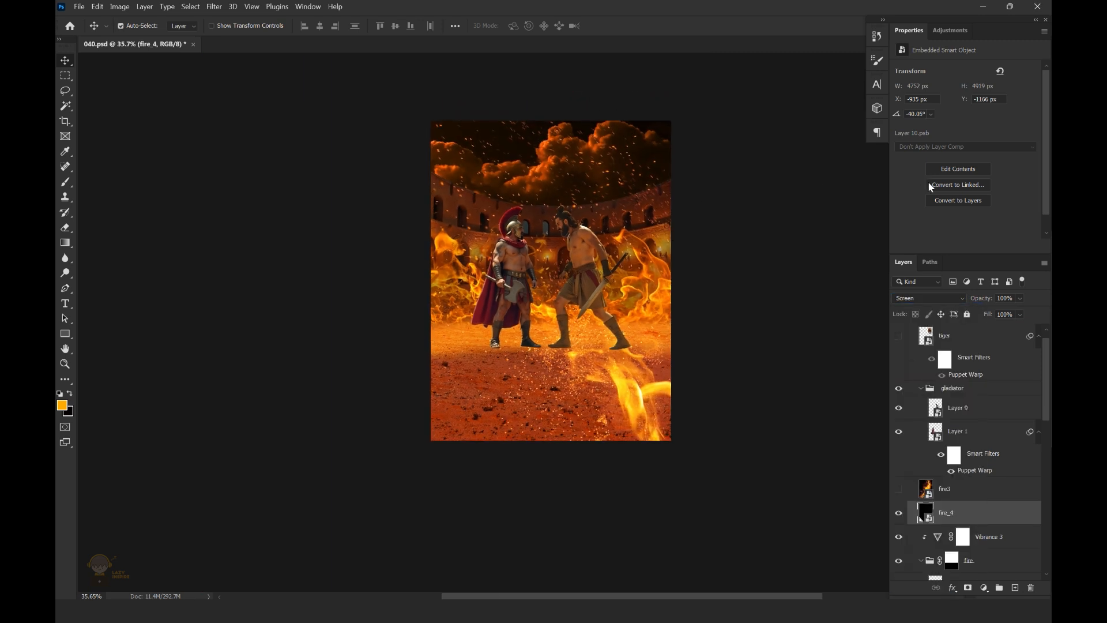
Add a layer mask to fire_4 and paint out the flames over the foreground sand with a large soft black brush
left_click(968, 588)
key("b")
right_click(623, 443)
mouse_move(639, 382)
left_mouse_down()
mouse_move(627, 443)
mouse_move(541, 440)
mouse_move(638, 451)
left_mouse_up()
left_click(661, 490)
left_click_drag(558, 206, 601, 192)
scroll(601, 192, "up", 2)
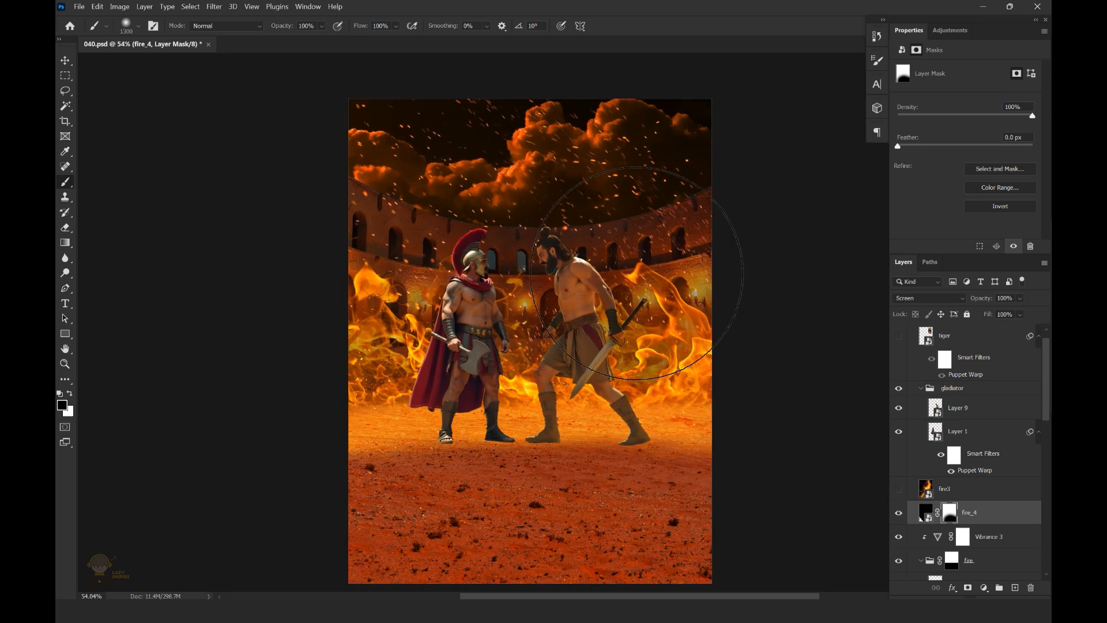
Thin out the sparks over the sky and stadium by painting on the fire_4 mask with a 100 px brush
left_click(137, 26)
left_click(132, 180)
left_click(649, 197)
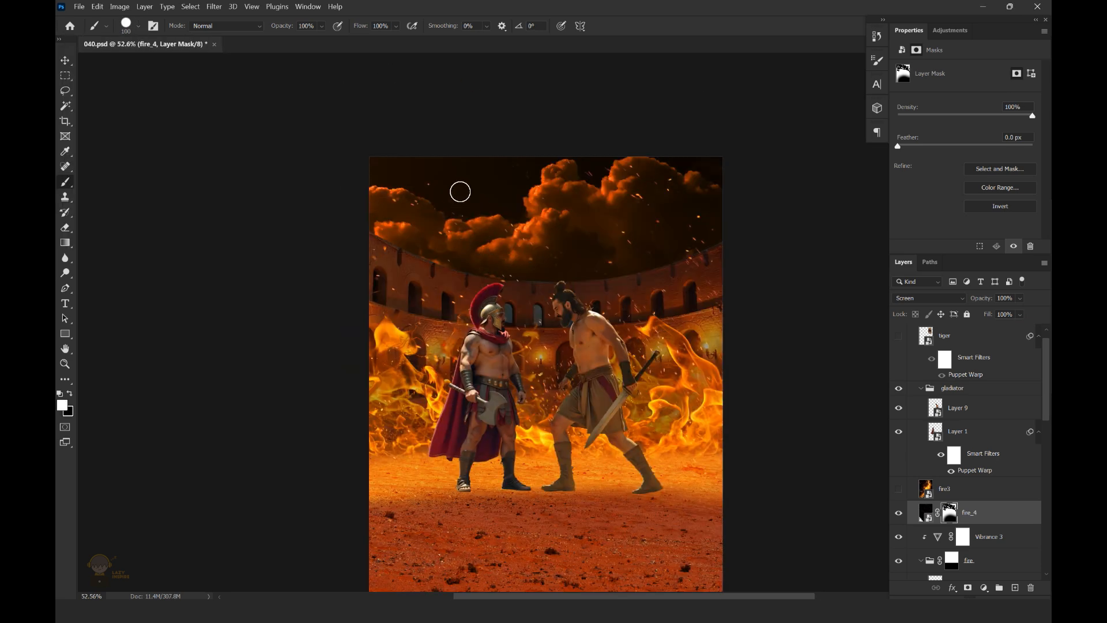
scroll(473, 219, "down", 2)
scroll(547, 276, "up", 6)
key("x")
scroll(645, 294, "down", 7)
scroll(679, 231, "up", 3)
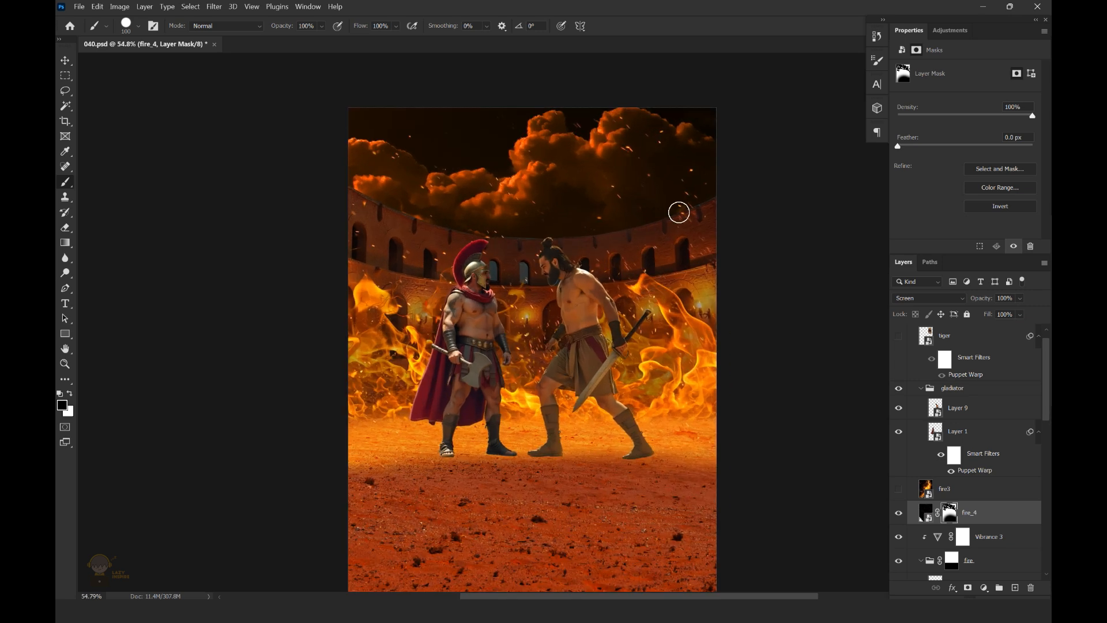
scroll(733, 313, "up", 1)
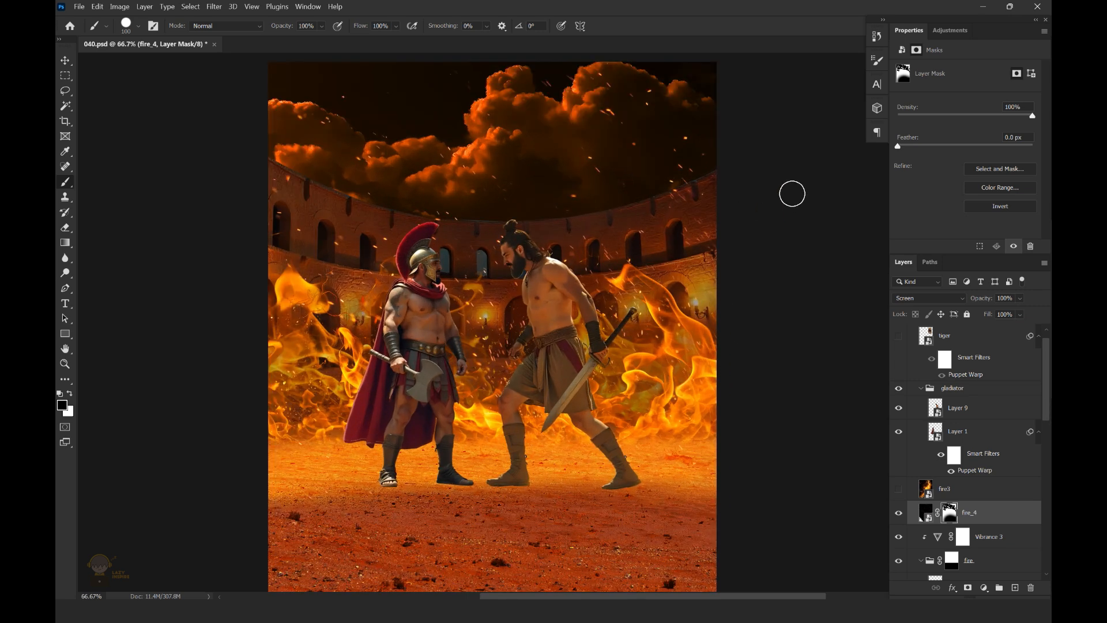
Save the document
scroll(720, 277, "down", 4)
scroll(701, 287, "up", 1)
scroll(689, 362, "up", 1)
key("v")
key("ctrl+s")
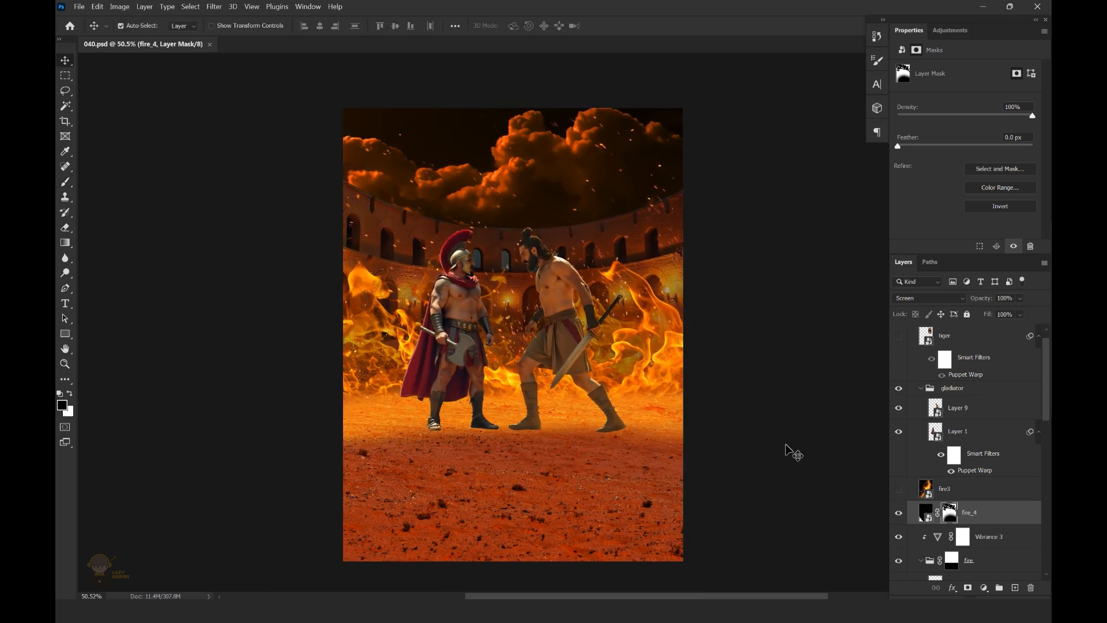
Clip a Curves adjustment to the fire group, raising RGB to output 133 at input 113, and save the file
left_click(925, 512)
left_click_drag(1047, 398, 1047, 424)
left_click(984, 460)
left_click(984, 587)
left_click(969, 429)
left_click_drag(968, 163, 969, 150)
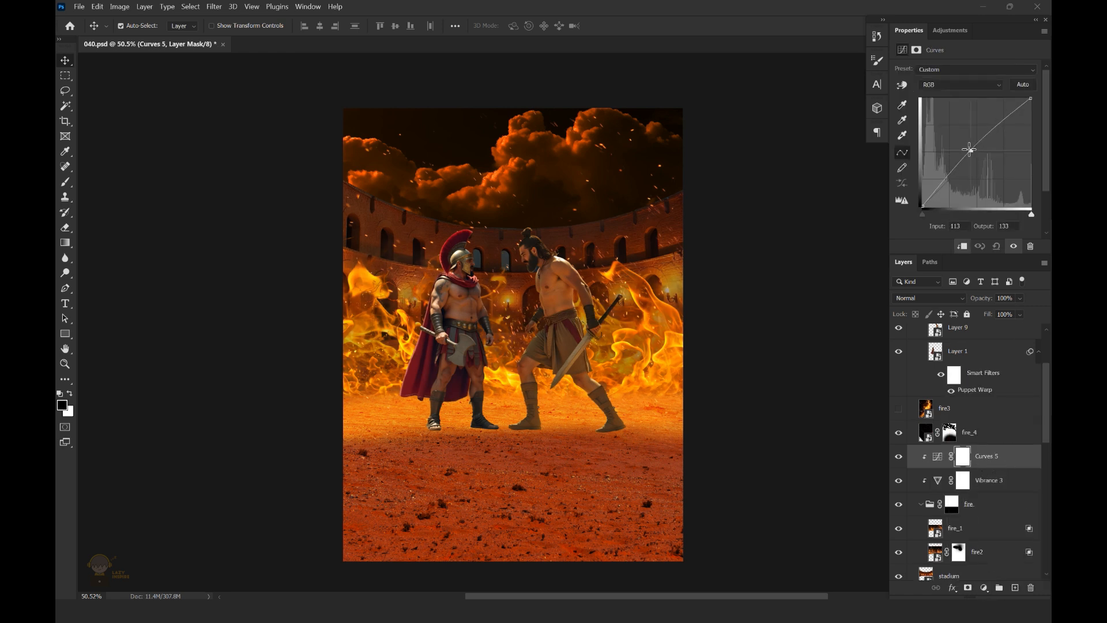
scroll(557, 251, "down", 1)
key("ctrl+s")
Refine the fire_4 layer mask around the stadium wall and fighters with a 500 px brush, and save the file
left_click(984, 455)
left_click(974, 434)
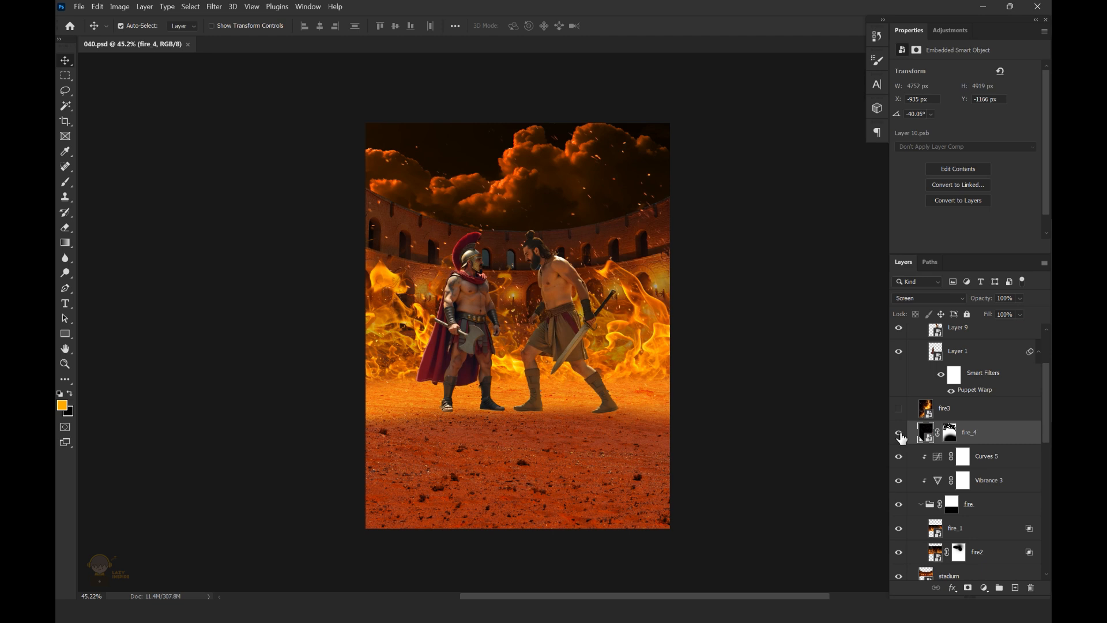
left_click(898, 433)
key("ctrl+backslash")
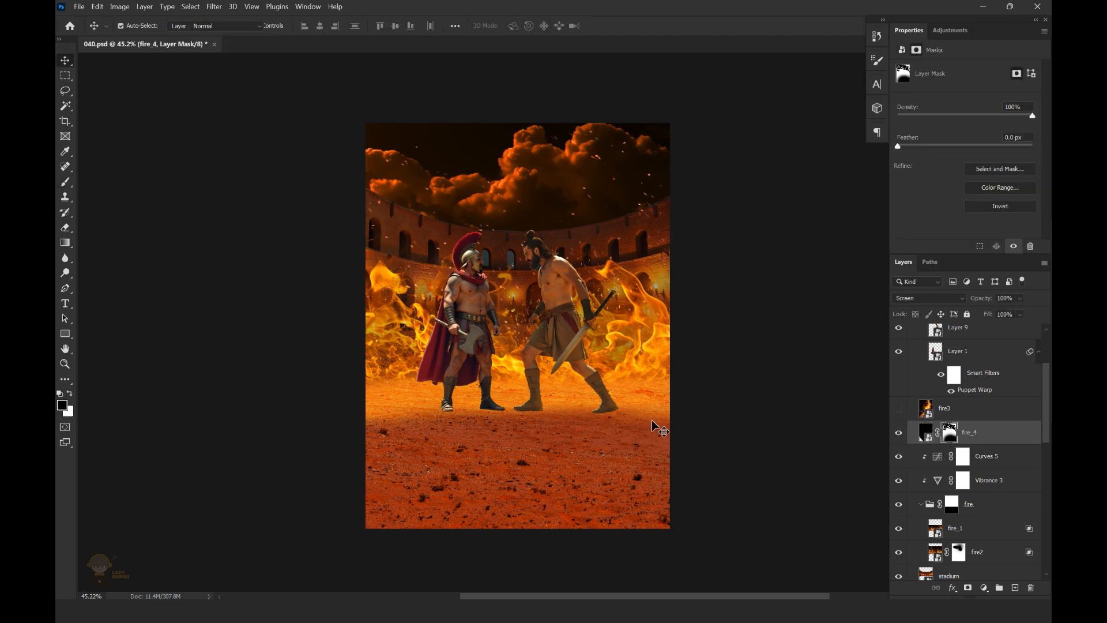
key("b")
mouse_move(323, 249)
left_mouse_down()
mouse_move(348, 240)
mouse_move(325, 245)
left_mouse_up()
left_click_drag(663, 317, 672, 322)
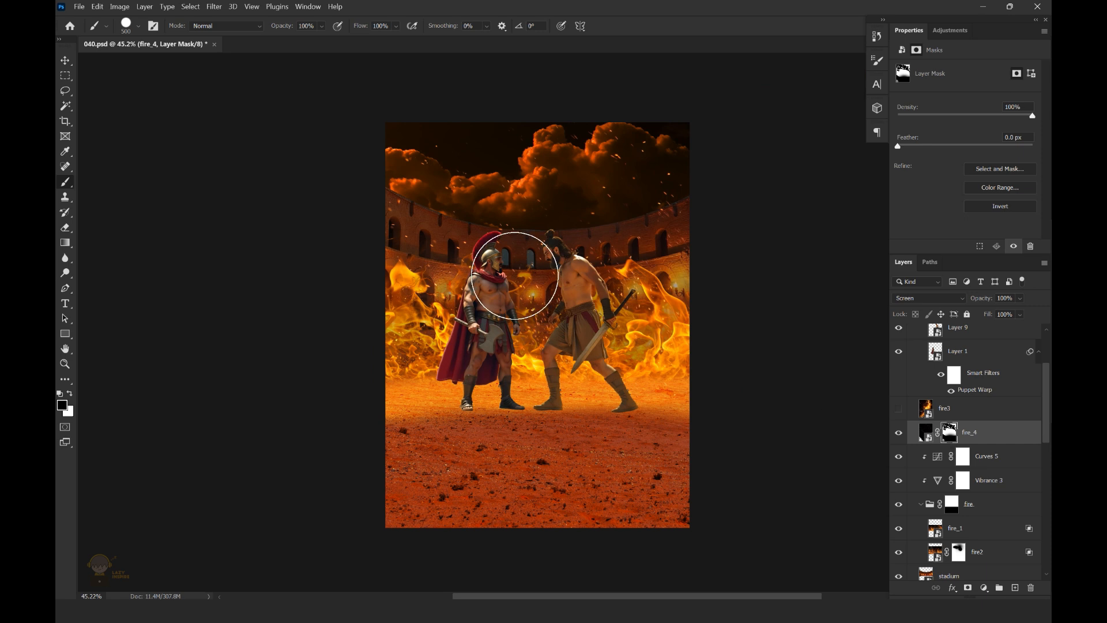
left_click_drag(436, 222, 467, 224)
left_click_drag(585, 260, 551, 262)
key("ctrl+s")
key("v")
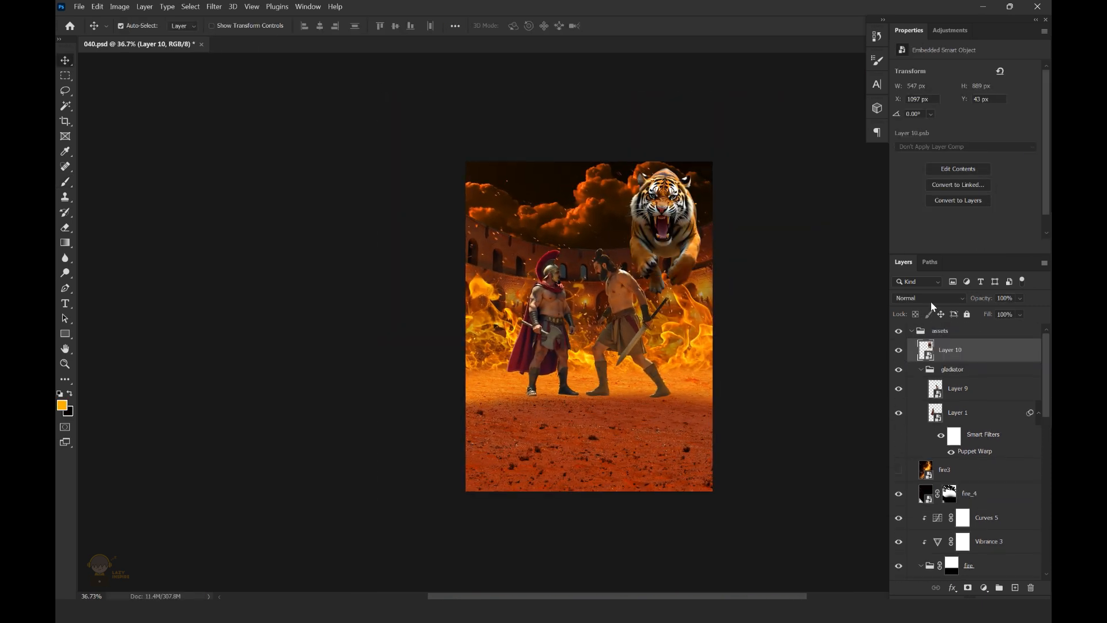
Place the tiger behind the two fighters and center it horizontally on the canvas
left_click_drag(663, 231, 594, 241)
left_click_drag(968, 348, 971, 447)
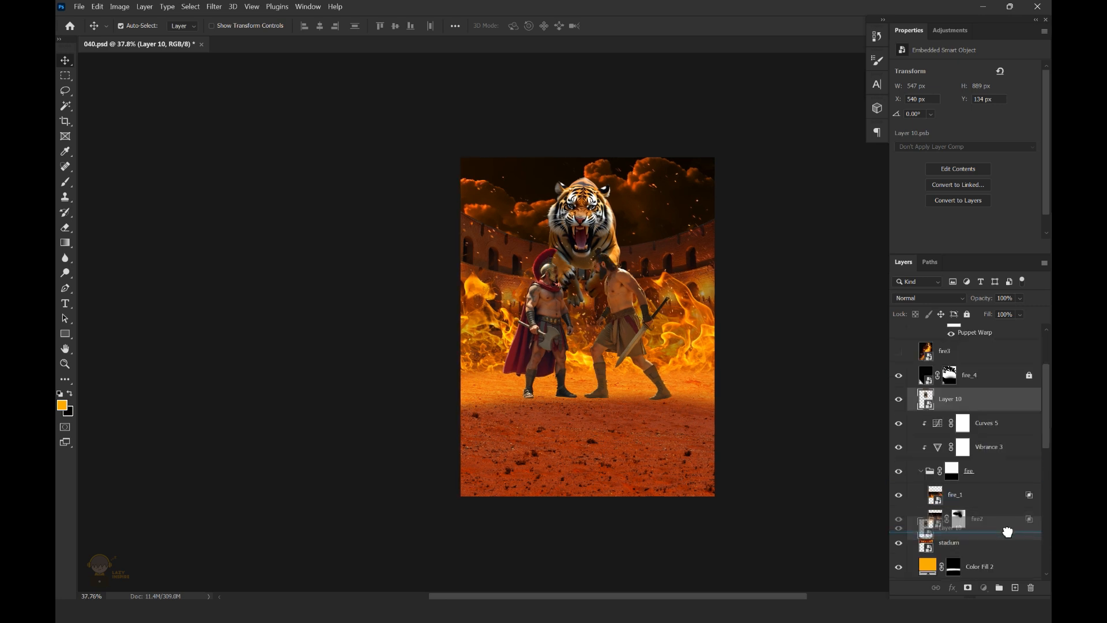
left_click_drag(1006, 531, 1012, 524)
key("ctrl+a")
left_click(320, 26)
key("ctrl+d")
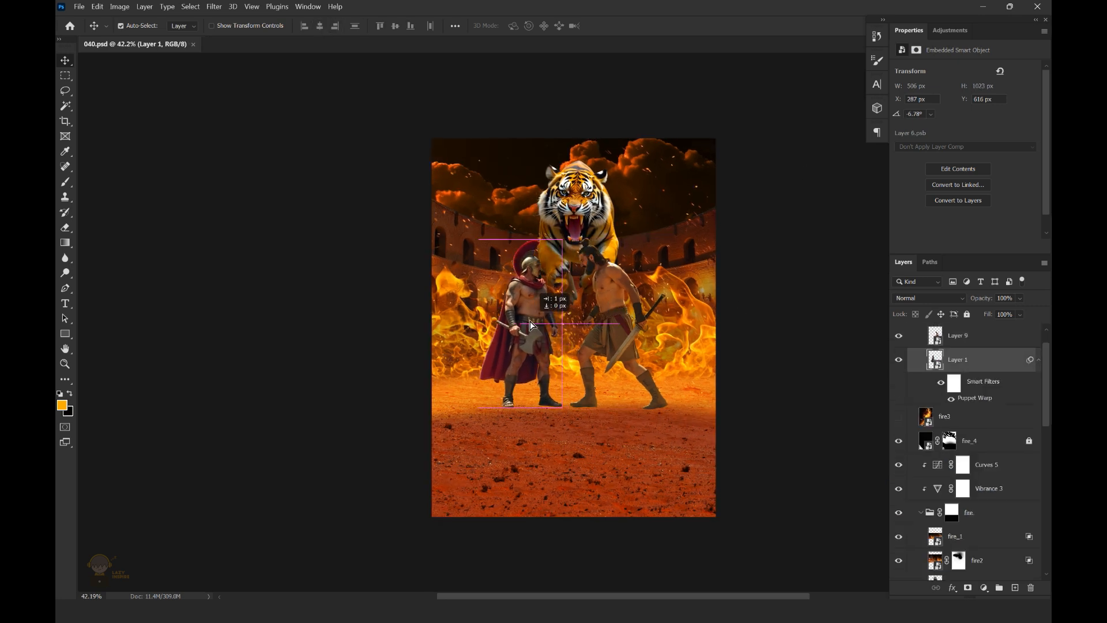
Center the gladiator group horizontally on the canvas and scale it down slightly beneath the tiger
left_click(636, 312)
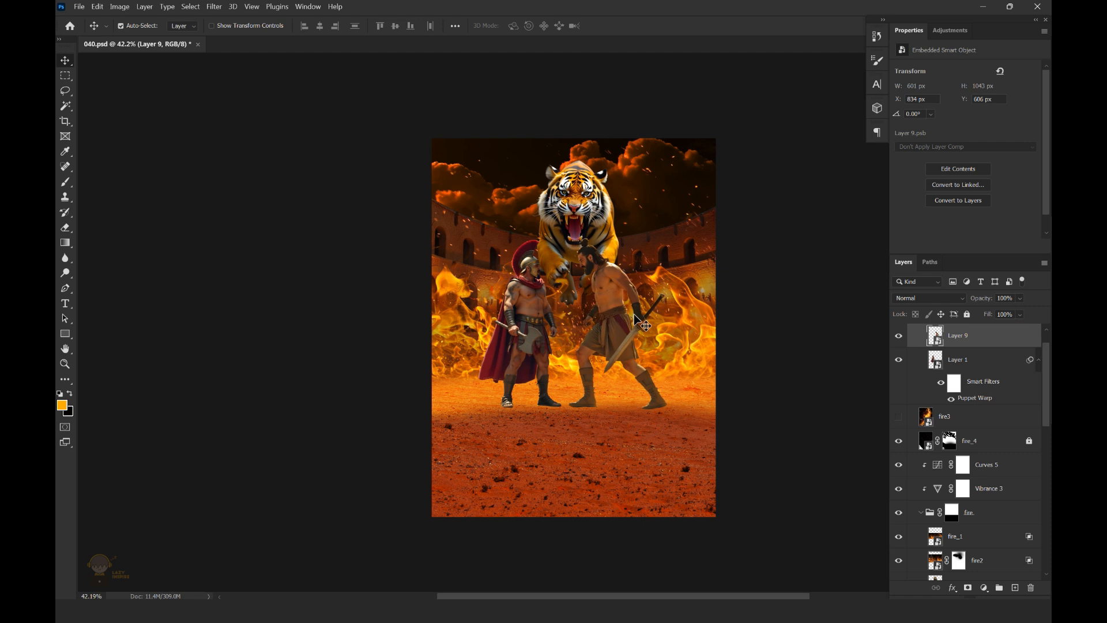
left_click_drag(1048, 378, 1049, 369)
left_click(981, 345)
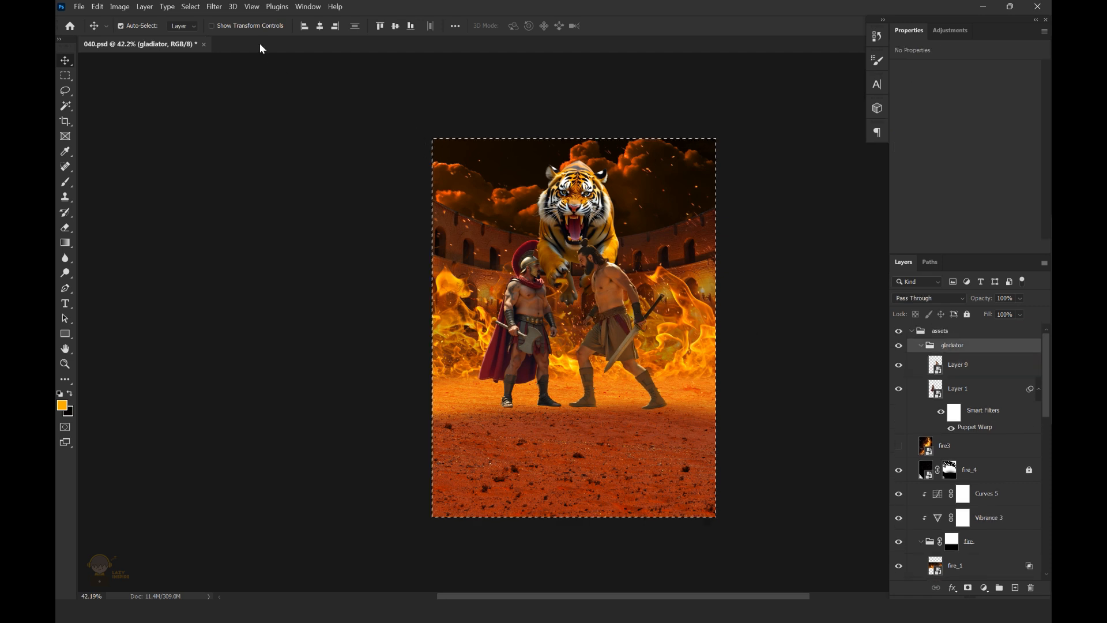
key("ctrl+t")
key("Return")
left_click_drag(607, 297, 612, 276)
left_click_drag(677, 234, 673, 236)
left_click(632, 26)
Add a layer named shadow beneath the fighters and paint black contact shadows under the right fighter's boots with a flattened 150 px brush at 43% opacity
scroll(755, 294, "down", 1)
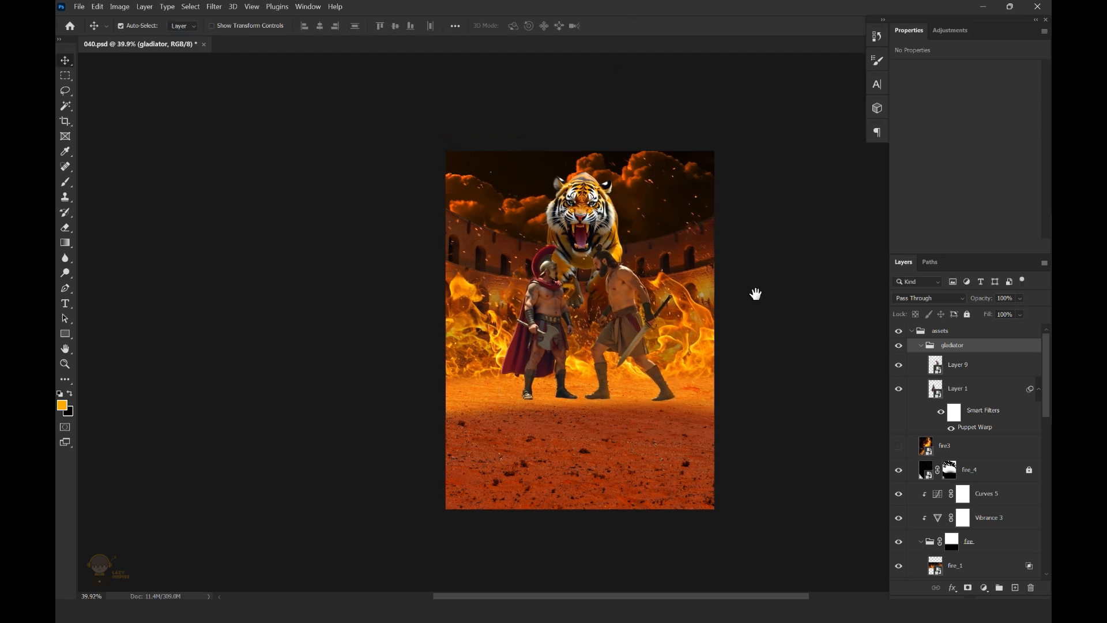
scroll(719, 240, "down", 2)
scroll(741, 303, "up", 1)
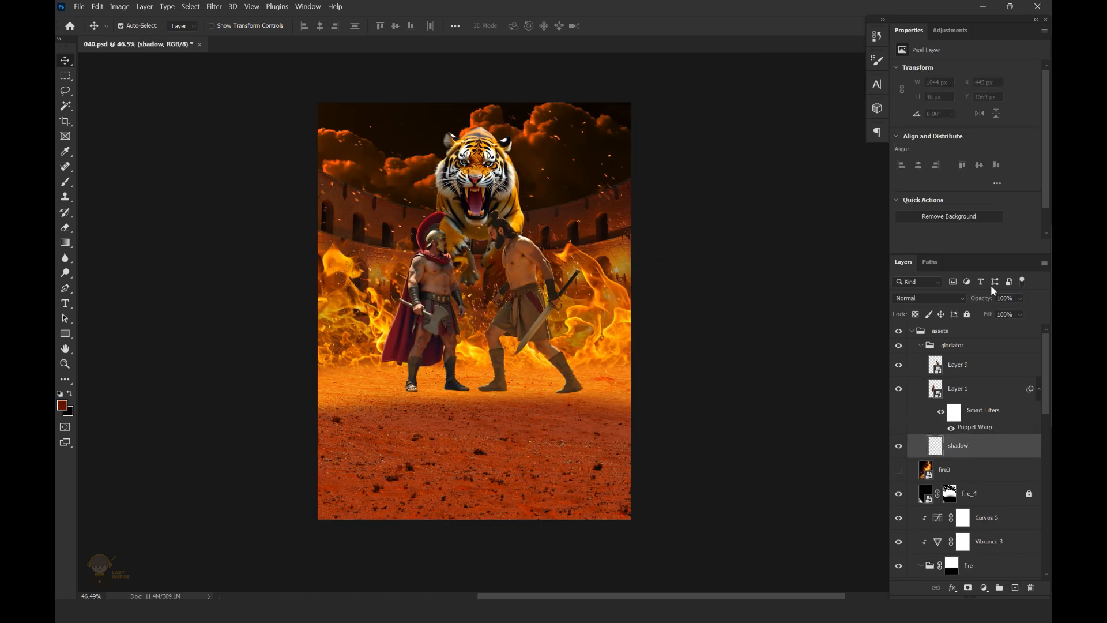
scroll(498, 374, "up", 6)
key("b")
scroll(492, 416, "up", 3)
key("x")
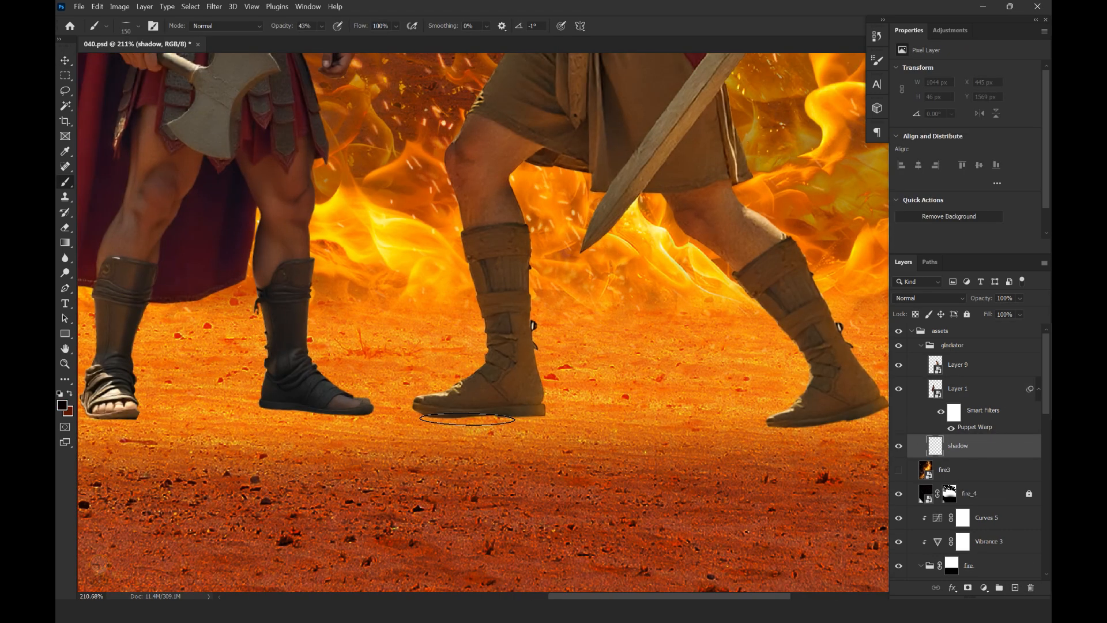
mouse_move(824, 426)
left_mouse_down()
mouse_move(736, 417)
mouse_move(767, 415)
left_mouse_up()
scroll(755, 430, "up", 1)
scroll(628, 407, "down", 7)
scroll(641, 409, "up", 8)
Add a mask to the shadow layer and paint contact shadows on its pixels under the left fighter's feet, reducing the brush to 100 px
left_click(968, 588)
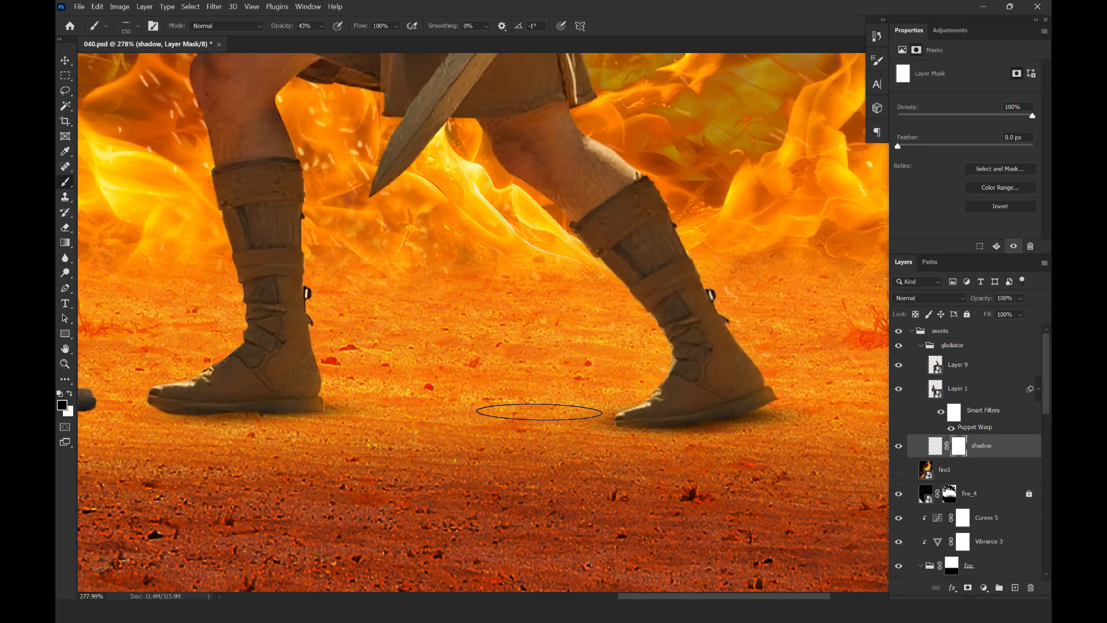
scroll(683, 386, "down", 8)
scroll(561, 403, "up", 8)
left_click(931, 449)
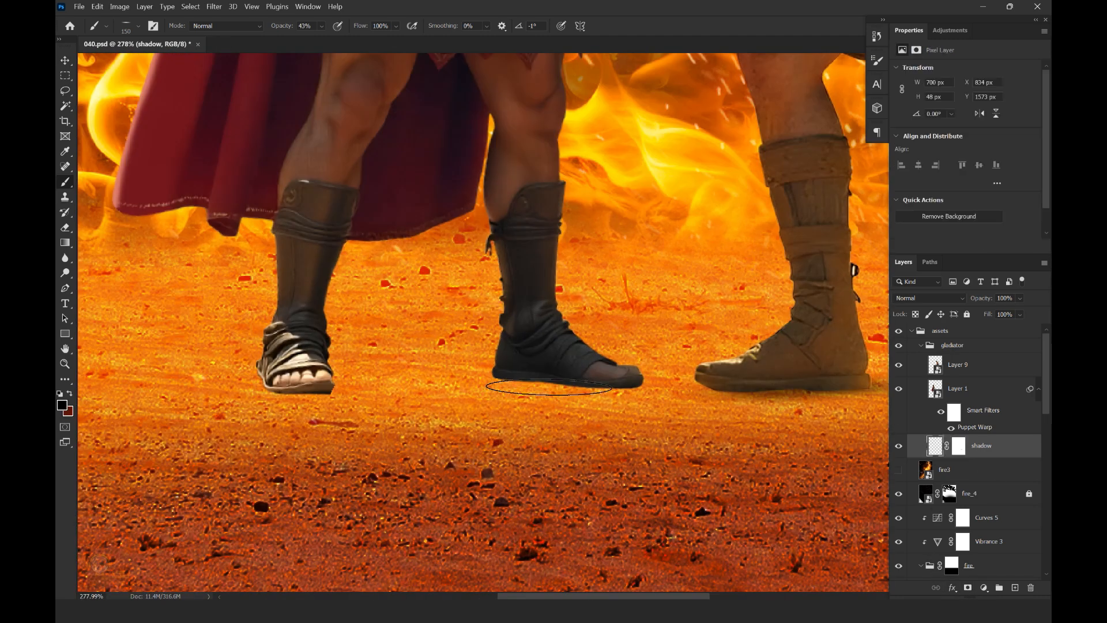
left_click_drag(490, 357, 559, 367)
key("bracketleft")
key("bracketleft")
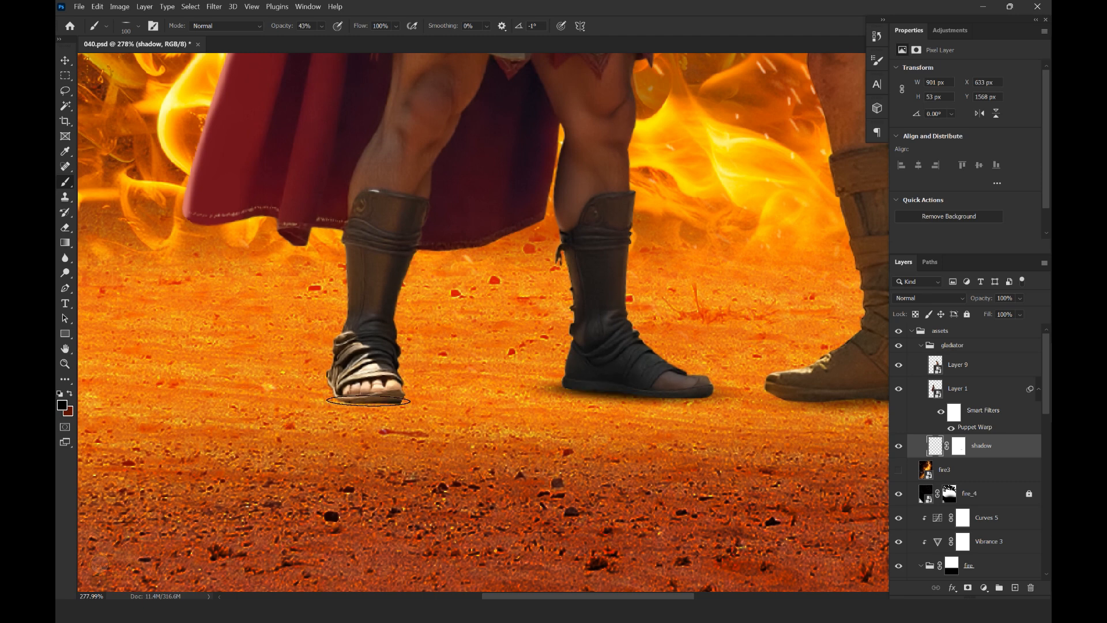
Add a new layer above shadow and paint broad dark red ground shadows around both fighters' feet with a flattened 500 px brush
scroll(432, 379, "down", 8)
left_click(1015, 588)
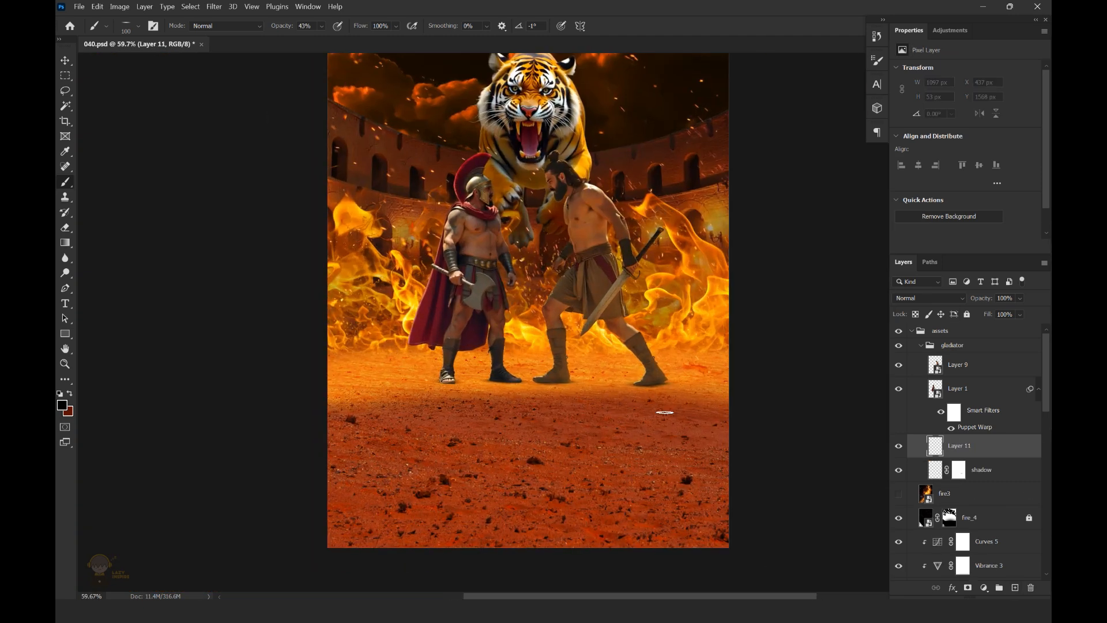
scroll(508, 380, "up", 5)
key("x")
left_click(393, 384)
left_click(686, 392)
scroll(594, 365, "down", 5)
scroll(618, 379, "up", 8)
left_click(638, 371)
scroll(482, 346, "down", 6)
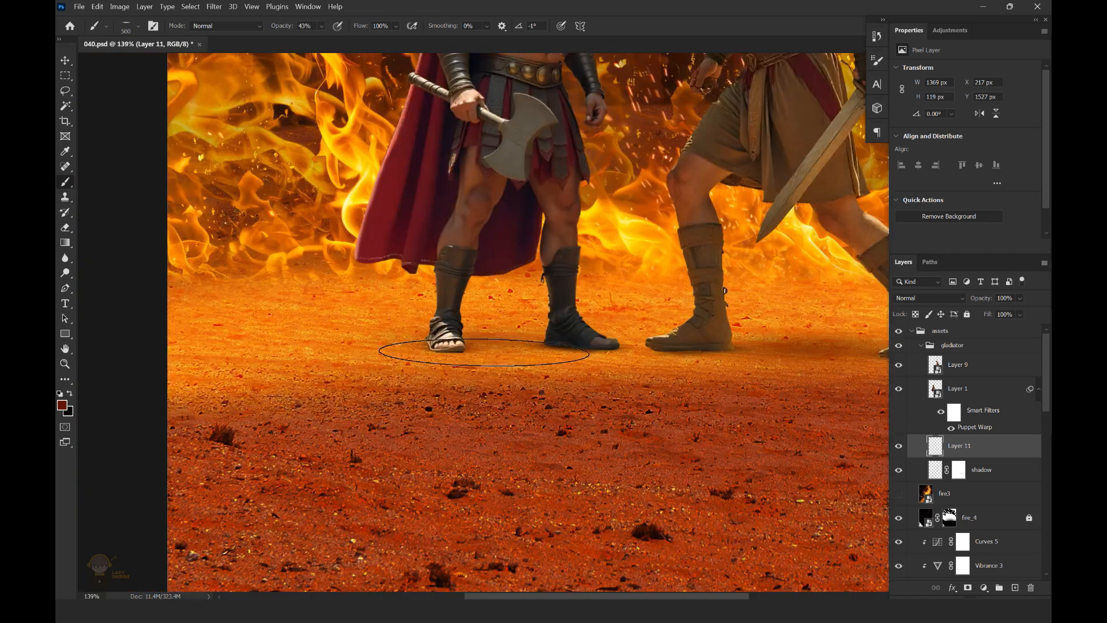
scroll(520, 351, "up", 5)
left_click(415, 356)
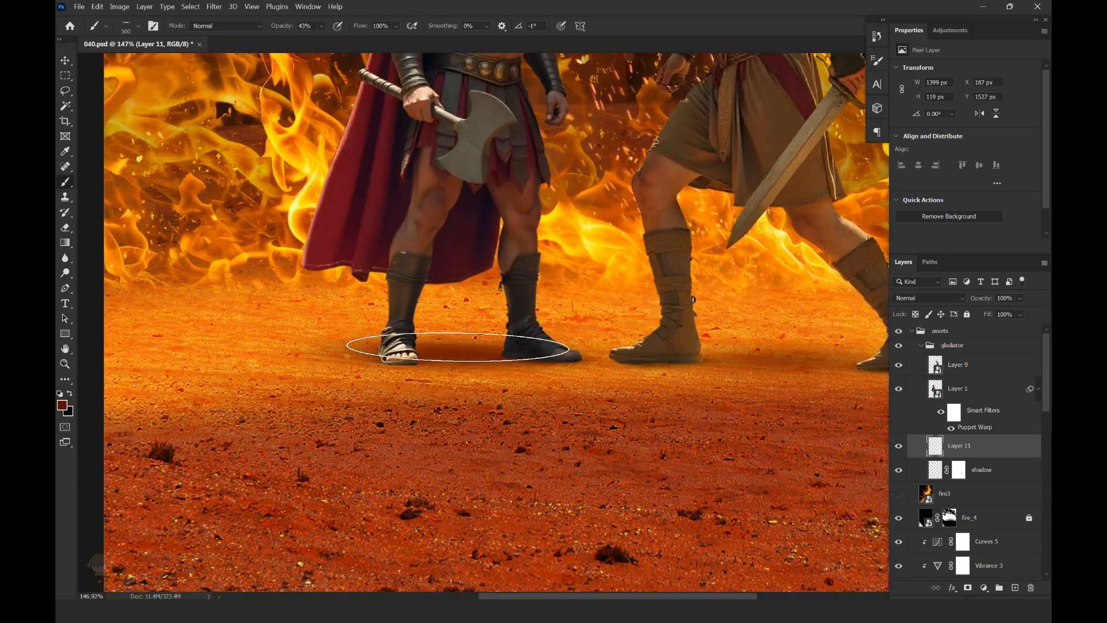
left_click_drag(784, 362, 690, 365)
left_click(736, 363)
Lower the opacity of the dark red ground shadow layer to about 28%
scroll(582, 357, "down", 6)
scroll(585, 348, "up", 3)
left_click_drag(1020, 299, 1003, 313)
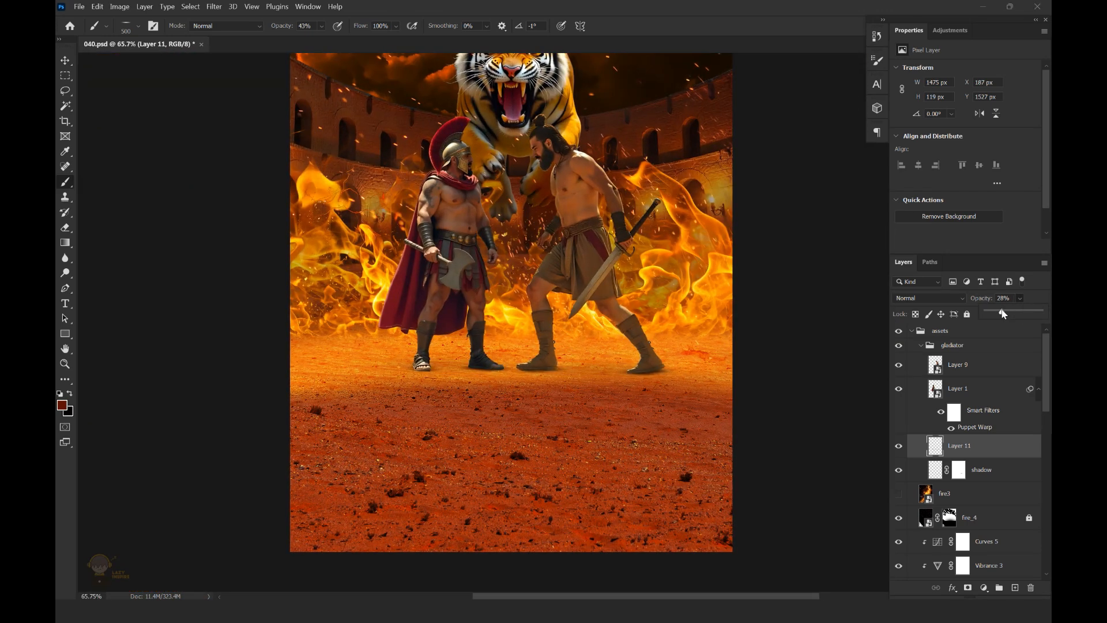
scroll(539, 324, "down", 8)
scroll(538, 324, "up", 1)
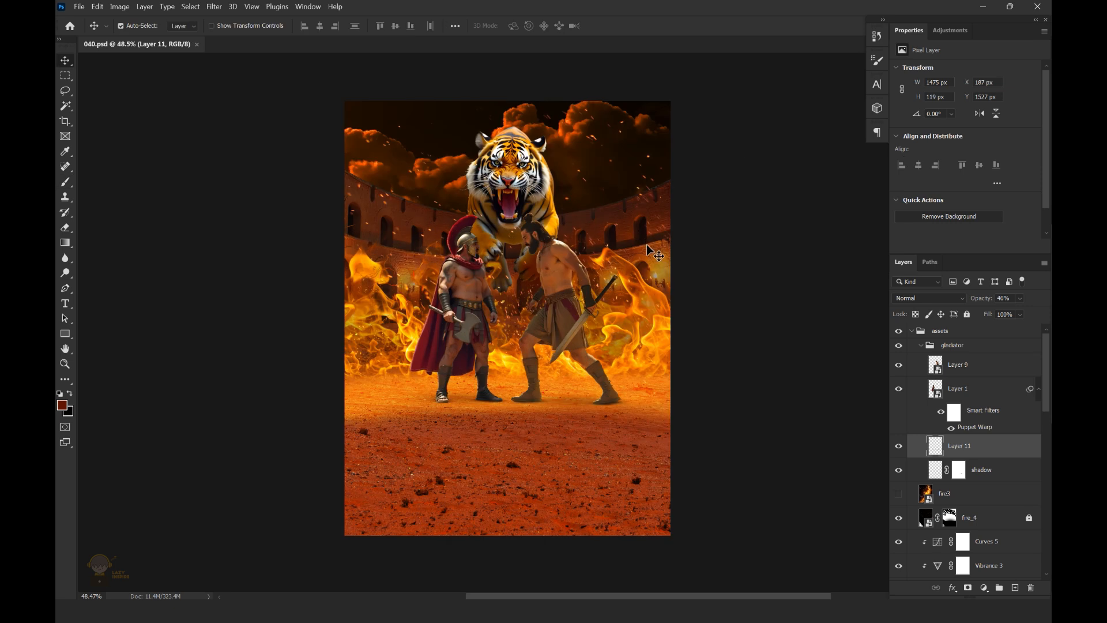
Move the tiger layer below the fire group, directly above the stadium layer
left_click(652, 254)
left_click_drag(1048, 411, 1047, 461)
left_click(951, 473)
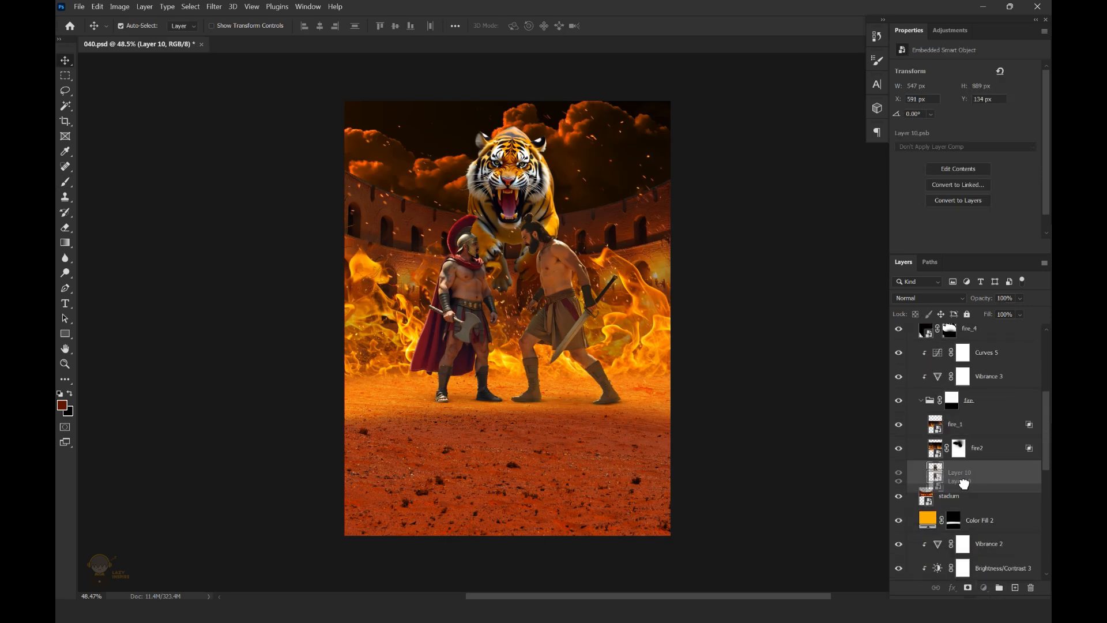
Clip a Curves adjustment to the stadium layer, raising Red to output 142 at input 118
left_click(951, 496)
left_click(984, 588)
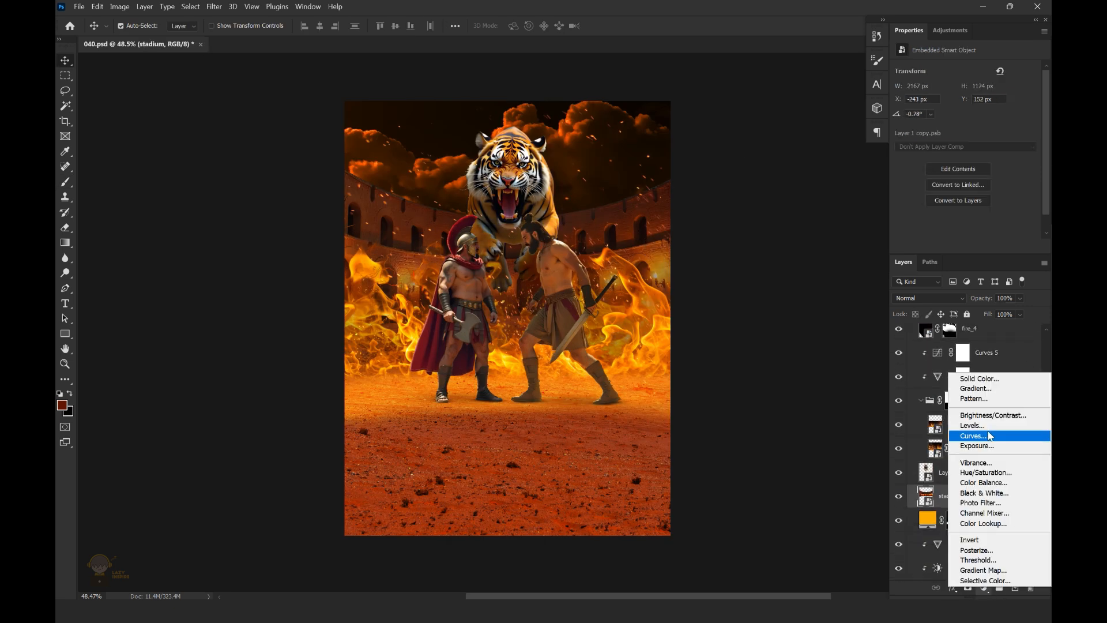
left_click(991, 436)
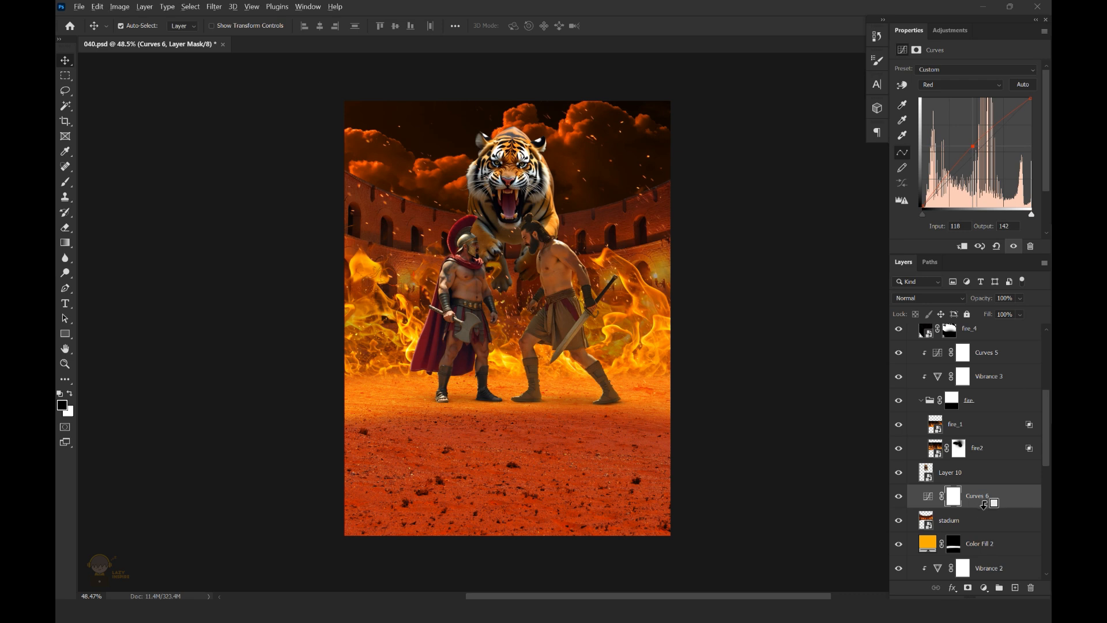
left_click(985, 504, "alt")
Clip a Levels adjustment to the stadium with the black input level at 6, and save the file
left_click(984, 588)
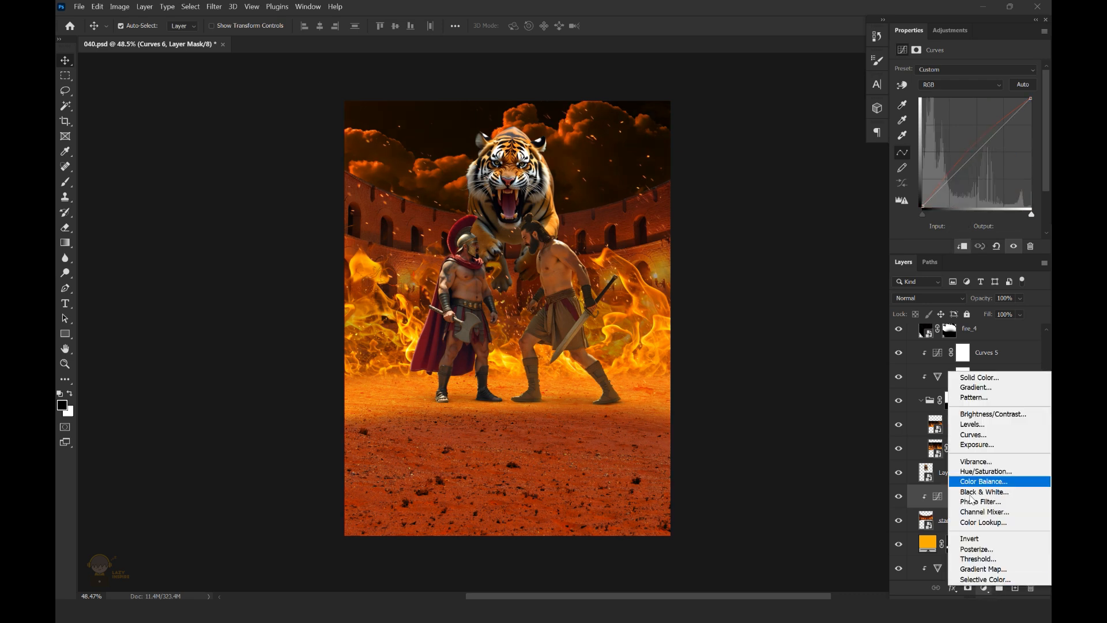
left_click(990, 424)
left_click_drag(914, 155, 919, 154)
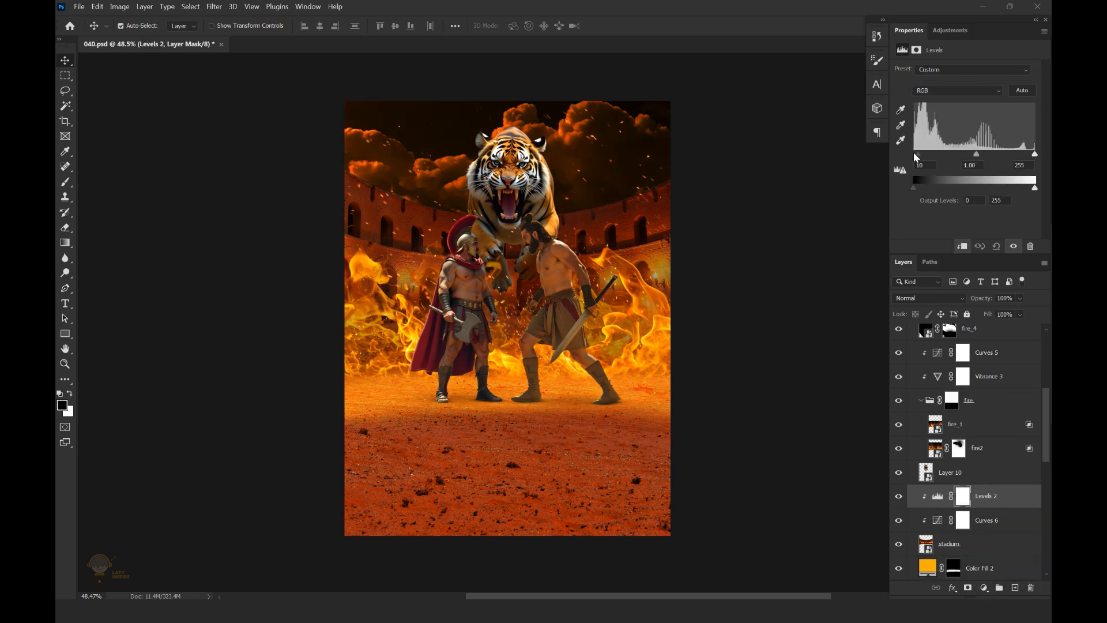
left_click_drag(612, 251, 598, 250)
mouse_move(580, 312)
left_mouse_down()
mouse_move(566, 299)
mouse_move(589, 302)
left_mouse_up()
key("ctrl+s")
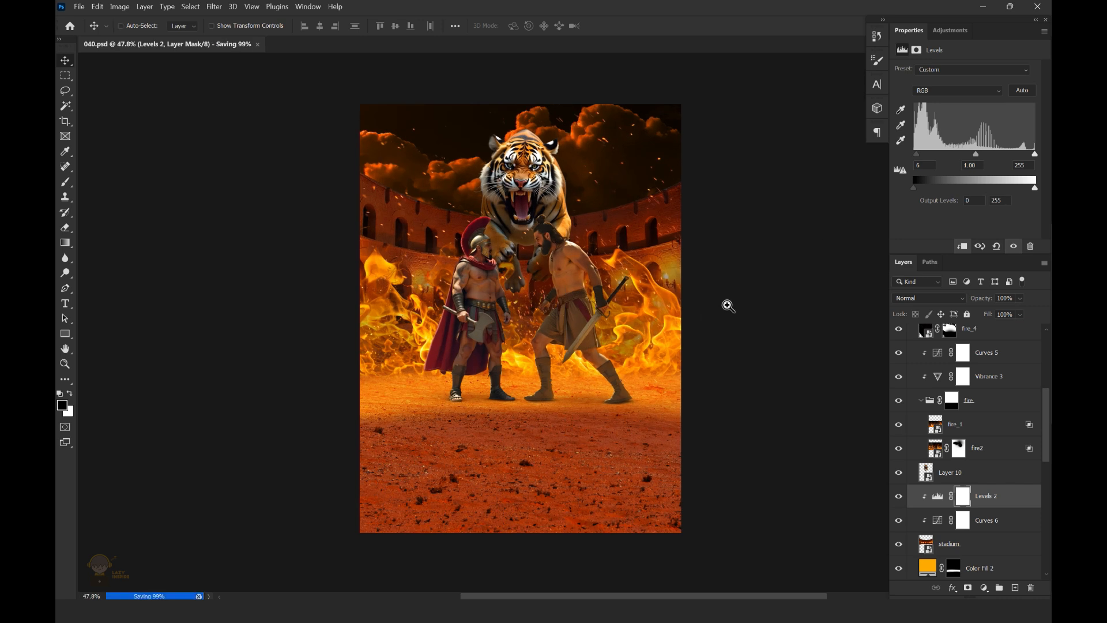
Clip a Curves adjustment to the right fighter's layer, raising Red to output 138 at input 92
left_click_drag(722, 305, 712, 293)
left_click(602, 282)
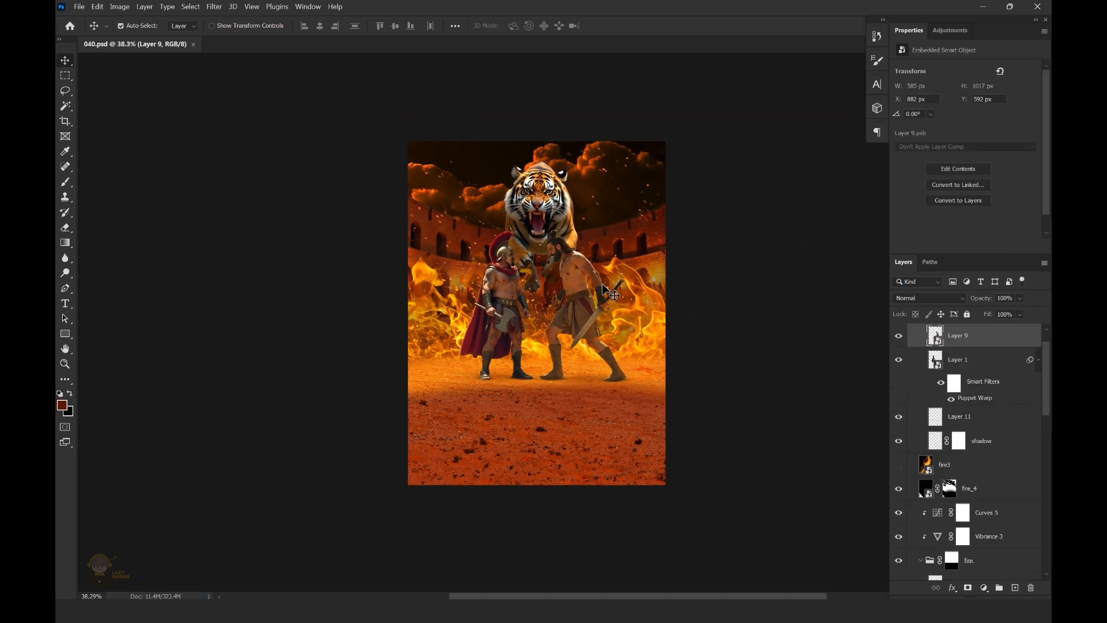
left_click_drag(598, 257, 610, 261)
left_click(984, 587)
left_click(984, 438)
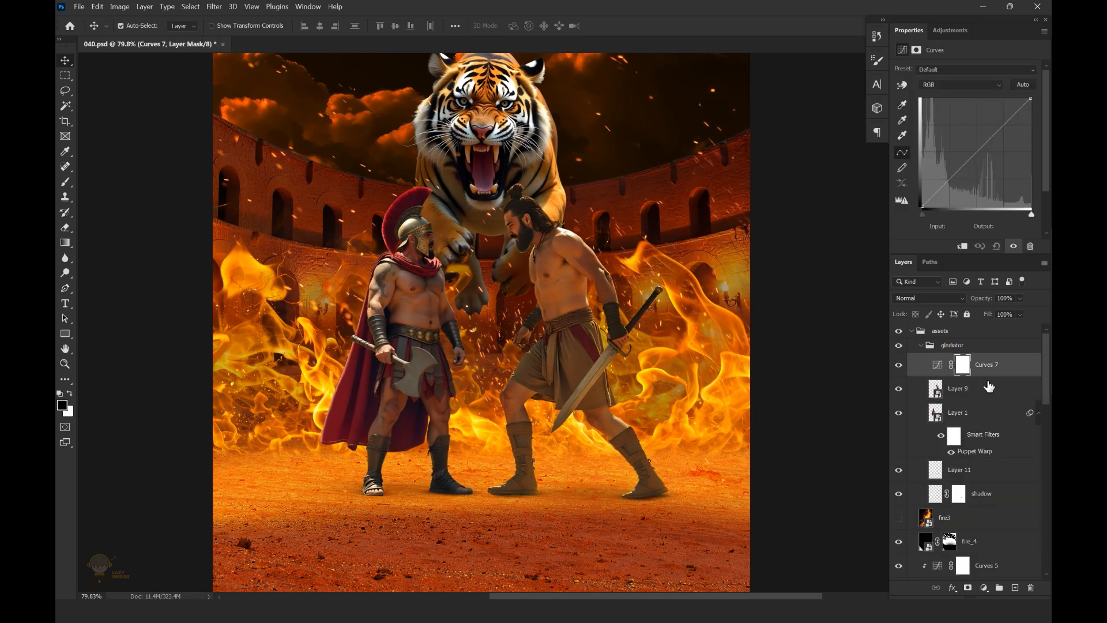
left_click(960, 85)
left_click(957, 95)
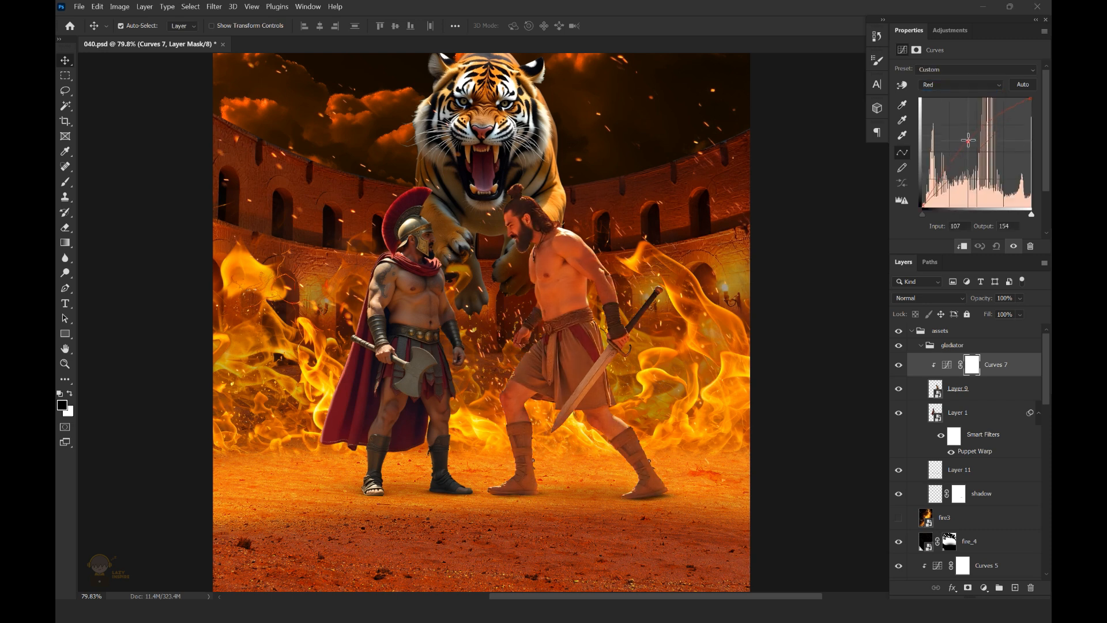
scroll(617, 304, "down", 2)
scroll(595, 273, "up", 1)
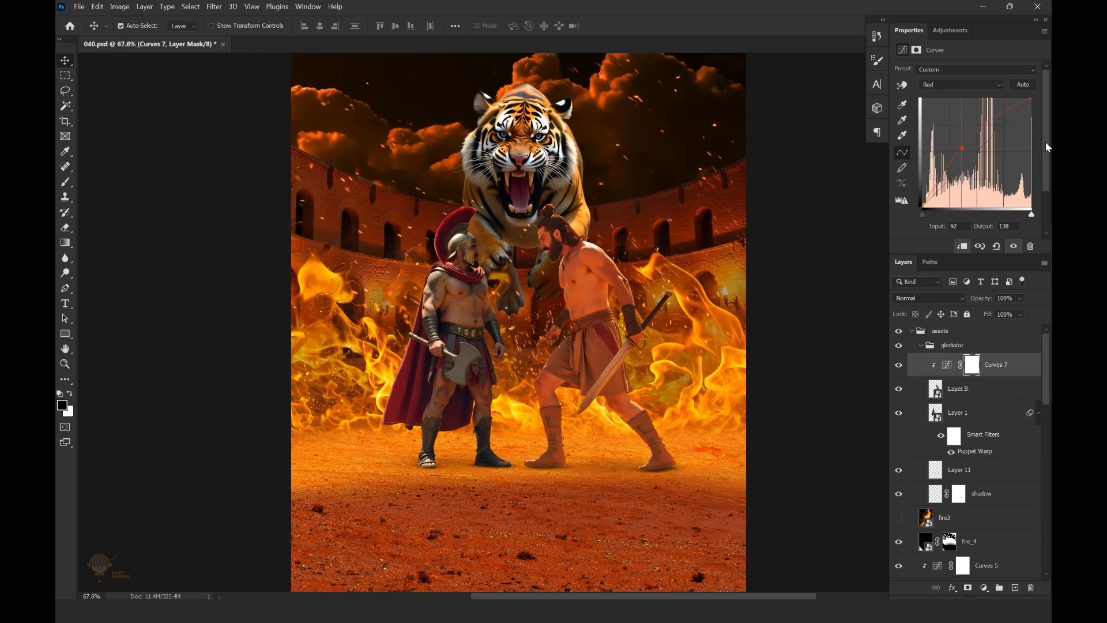
Clip an Exposure adjustment to the right fighter, raise its exposure slightly, and invert its mask to black
left_click(983, 587)
left_click(987, 446)
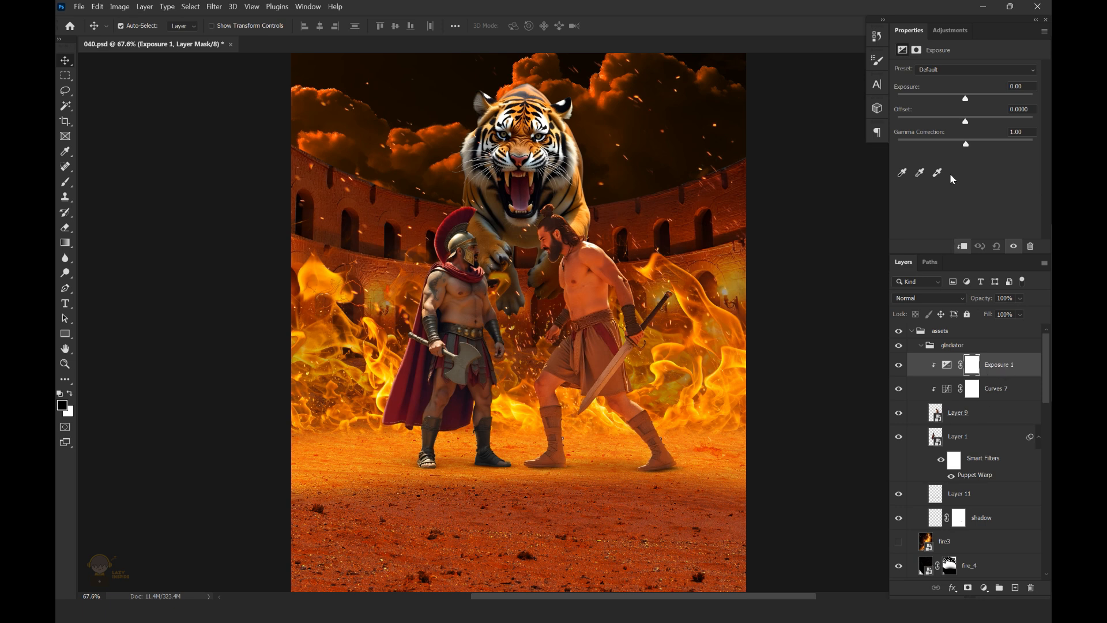
left_click_drag(966, 99, 971, 98)
left_click(974, 369)
left_click(1003, 210)
Brighten the right fighter's chest and shoulder by painting white on the Exposure mask with a soft 500 px brush
scroll(594, 263, "up", 3)
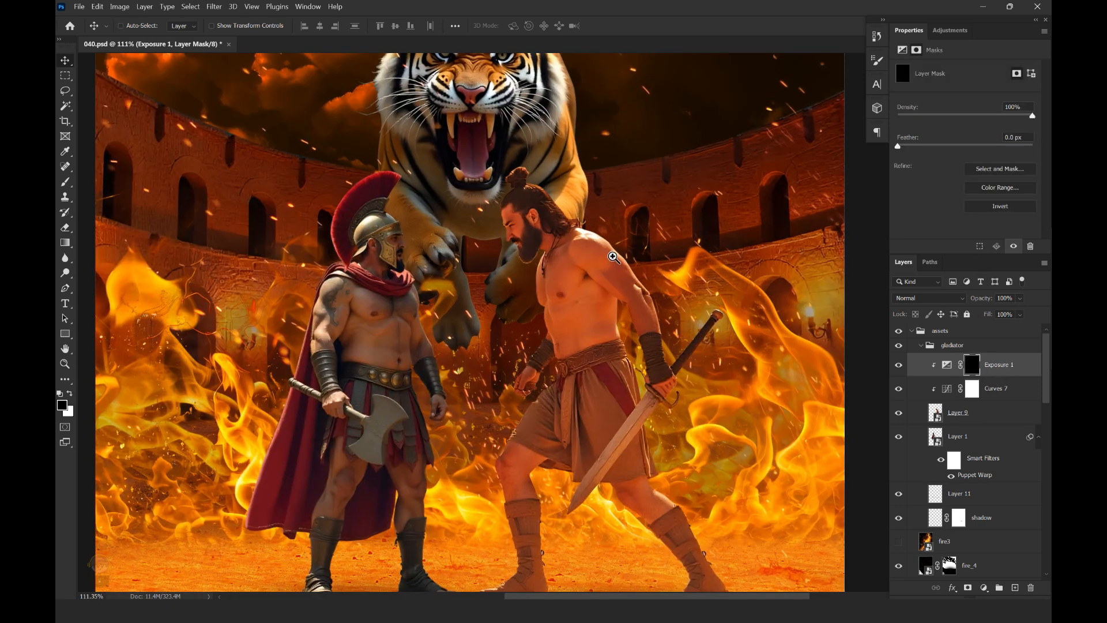
key("b")
right_click(562, 267)
double_click(658, 349)
key("x")
left_click(543, 278)
scroll(542, 278, "down", 3)
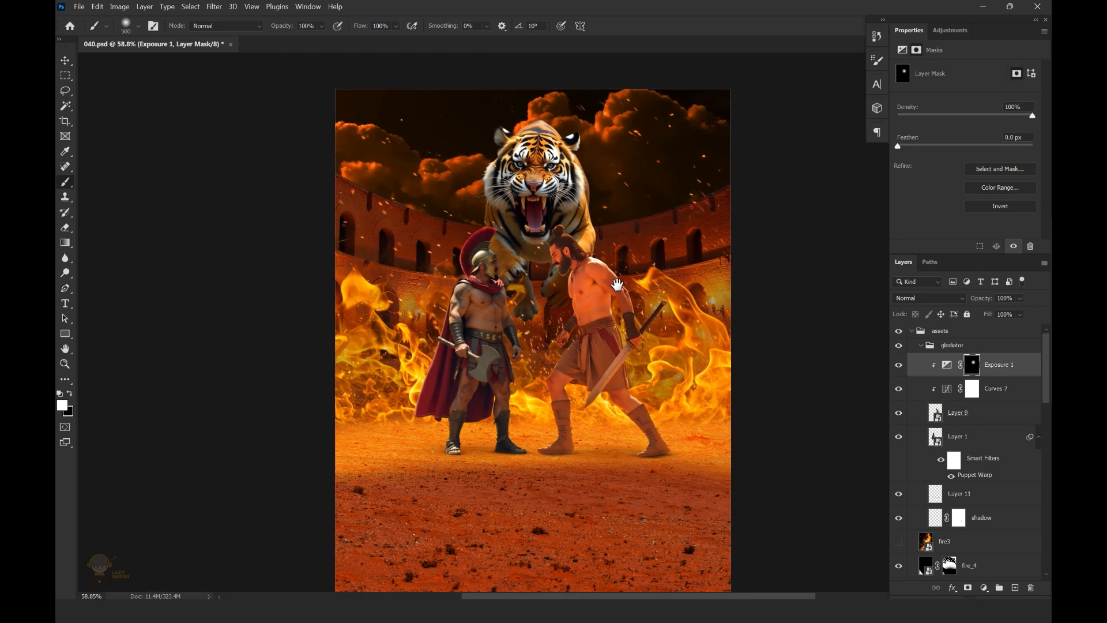
scroll(539, 348, "up", 2)
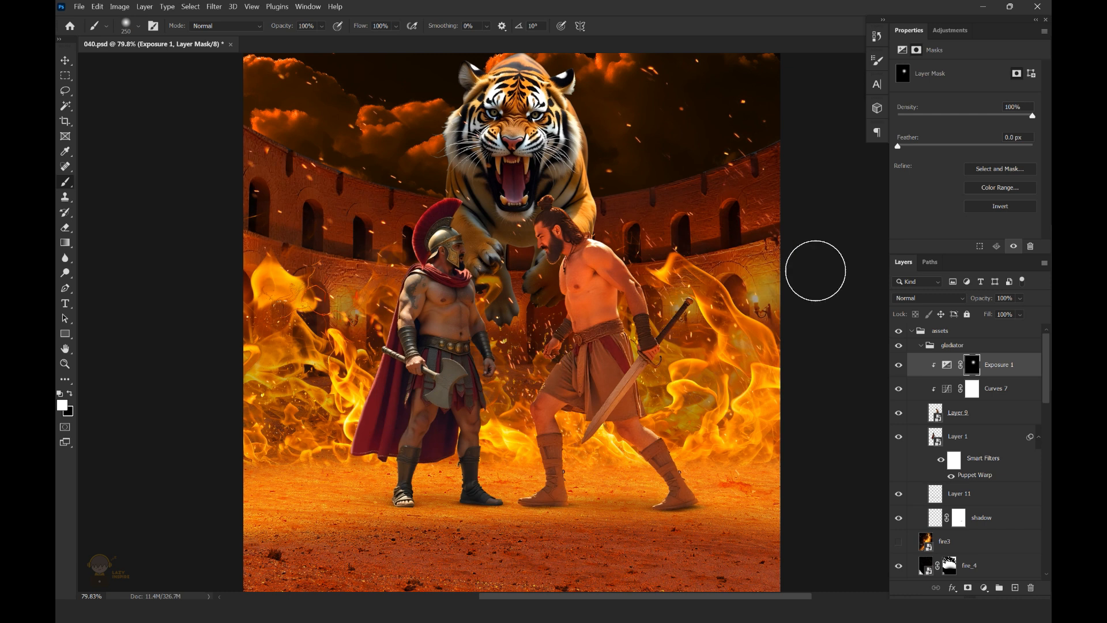
scroll(636, 322, "down", 2)
Clip a Levels adjustment to the right fighter with the black input level at 11, and save the file
left_click(984, 588)
left_click(981, 428)
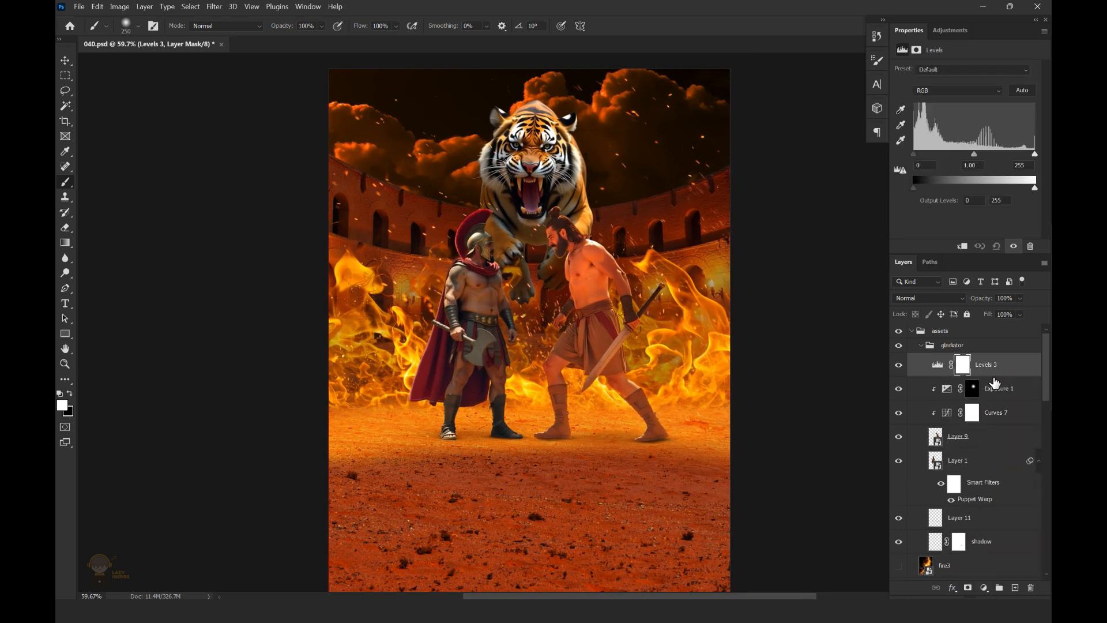
left_click_drag(913, 155, 919, 154)
scroll(598, 231, "up", 1)
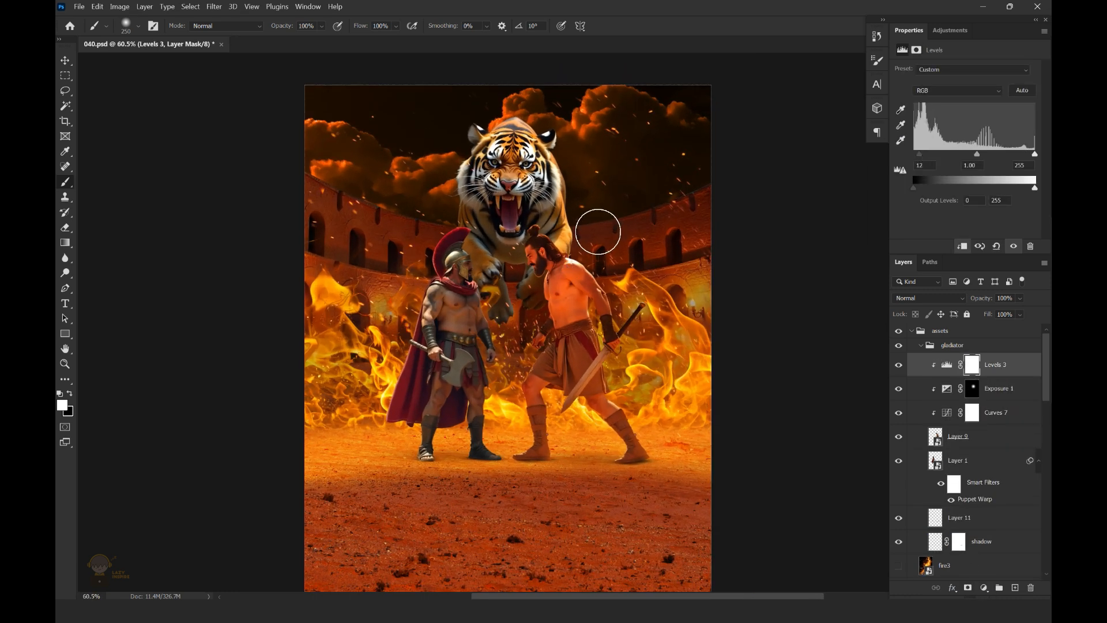
scroll(651, 238, "up", 2)
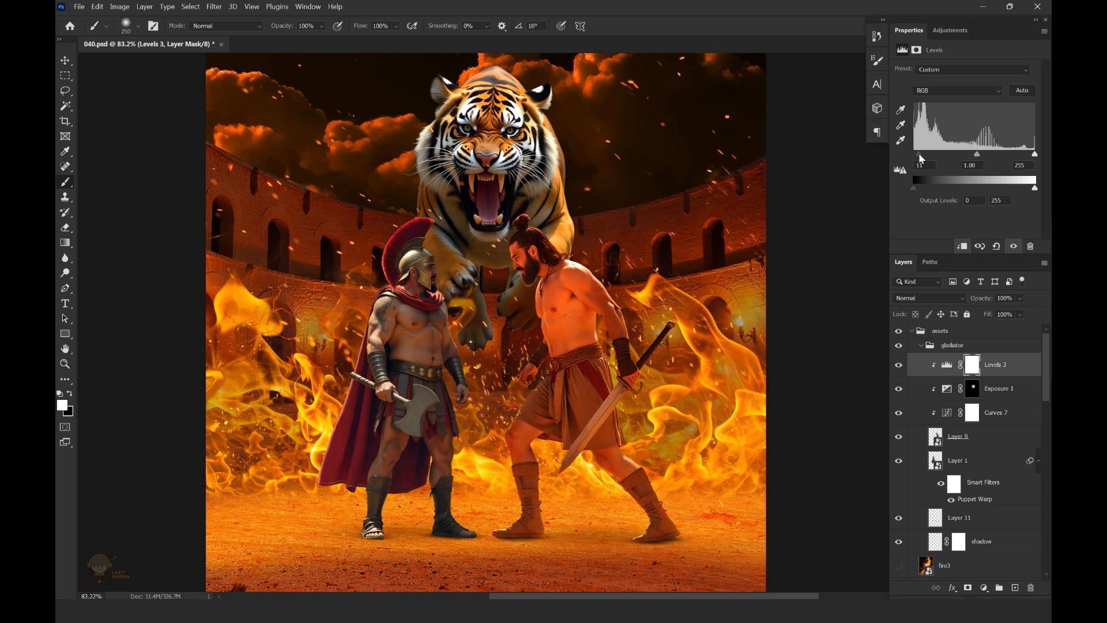
scroll(856, 208, "down", 1)
key("v")
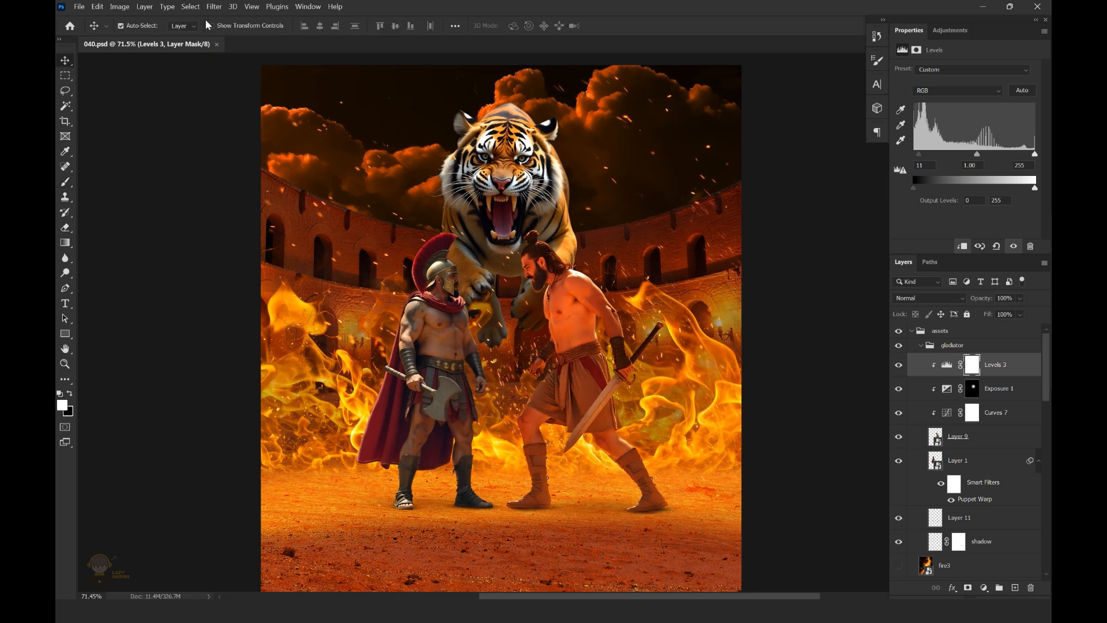
Clip a second Curves adjustment to the right fighter, lowering the RGB curve to output 110 at input 117
left_click(1002, 413)
left_click(984, 587)
left_click(972, 434)
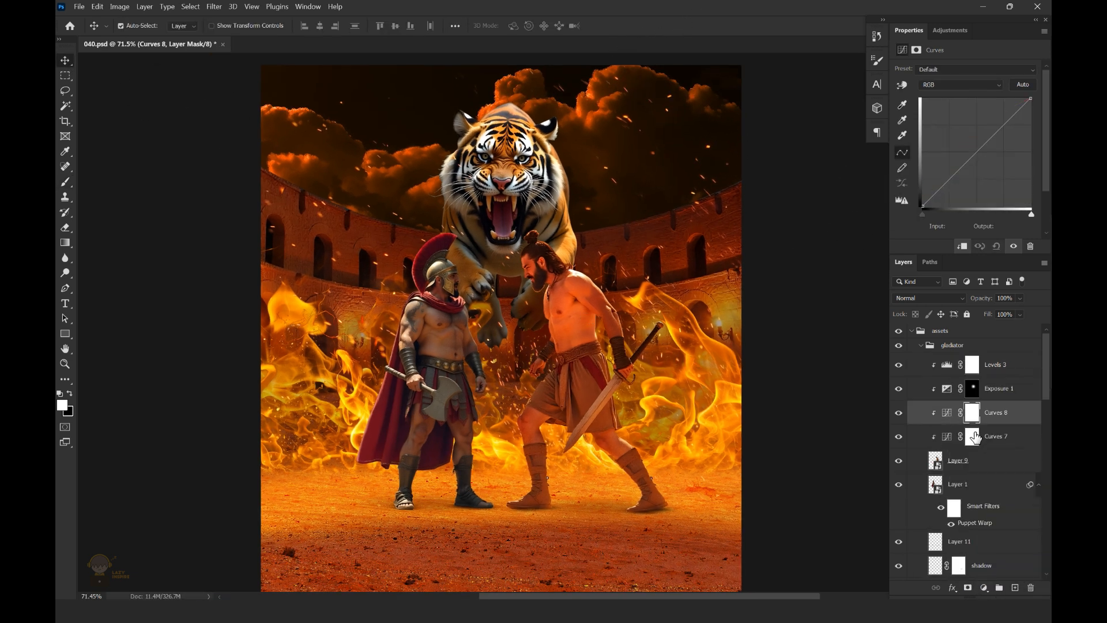
left_click_drag(971, 158, 973, 162)
scroll(607, 219, "down", 1)
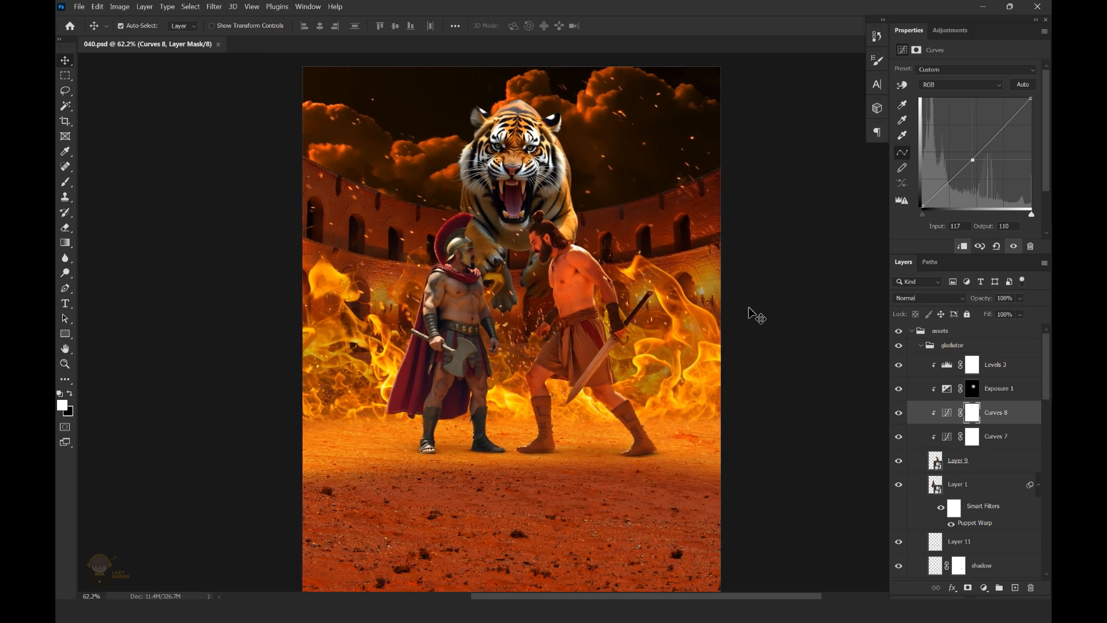
Clip a Curves adjustment to the left fighter's layer, raising Red to output 144 at input 109
left_click(924, 479)
left_click(985, 588)
left_click(980, 439)
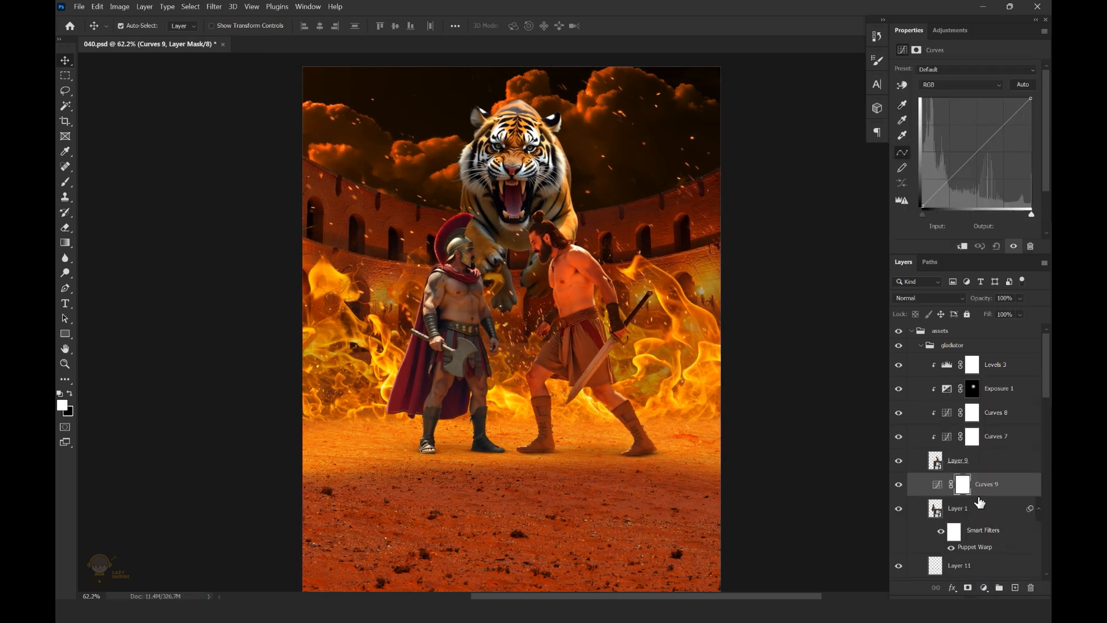
left_click(965, 85)
left_click(964, 101)
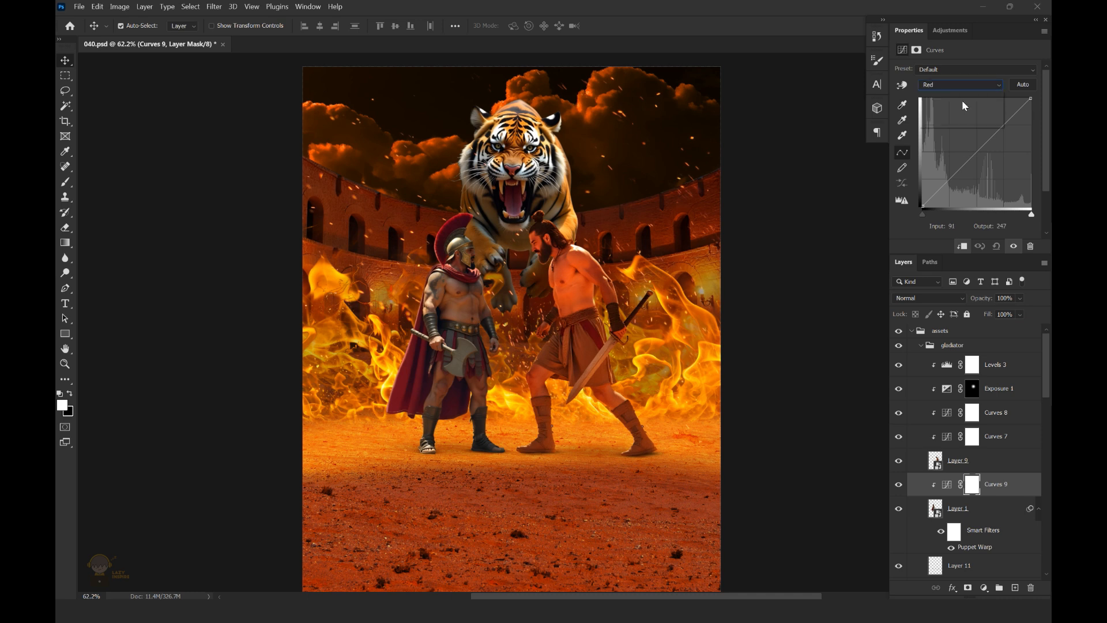
left_click_drag(969, 158, 970, 148)
Clip another Curves adjustment to the left fighter, setting the RGB curve to output 111 at input 114
left_click(984, 588)
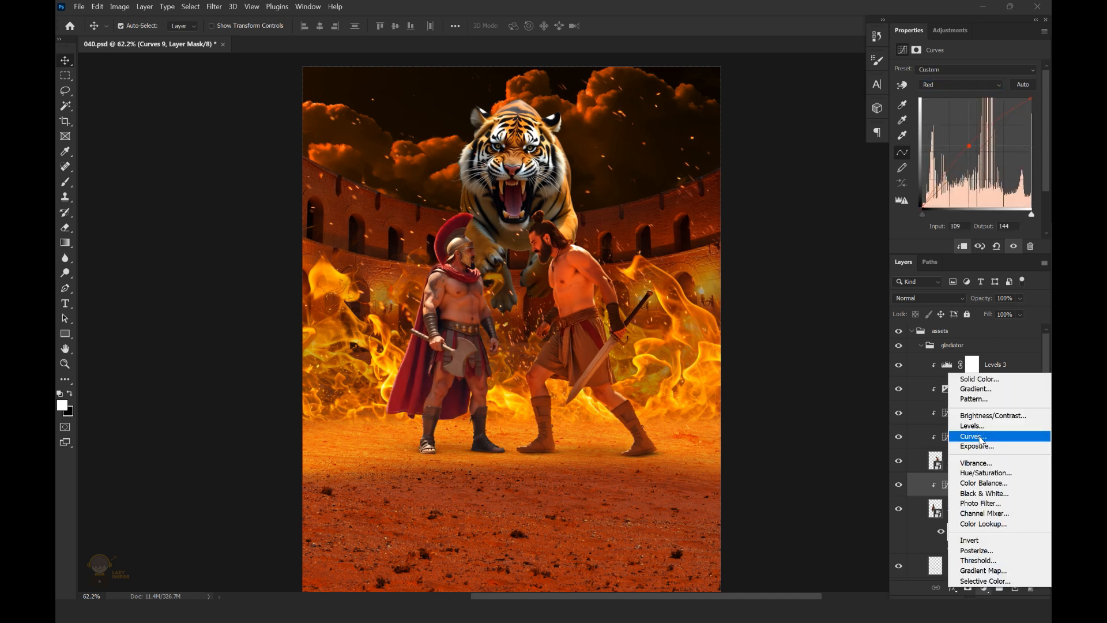
left_click(981, 434)
left_click_drag(973, 161, 972, 159)
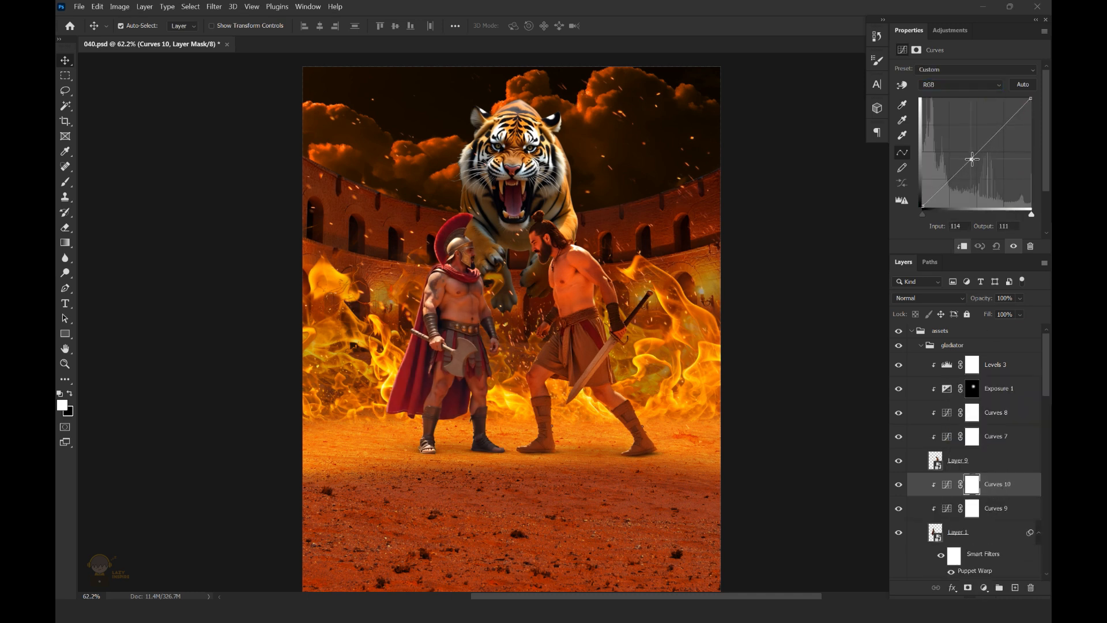
Clip a Levels adjustment to the left fighter with the black input level at 9
left_click(984, 587)
left_click(981, 421)
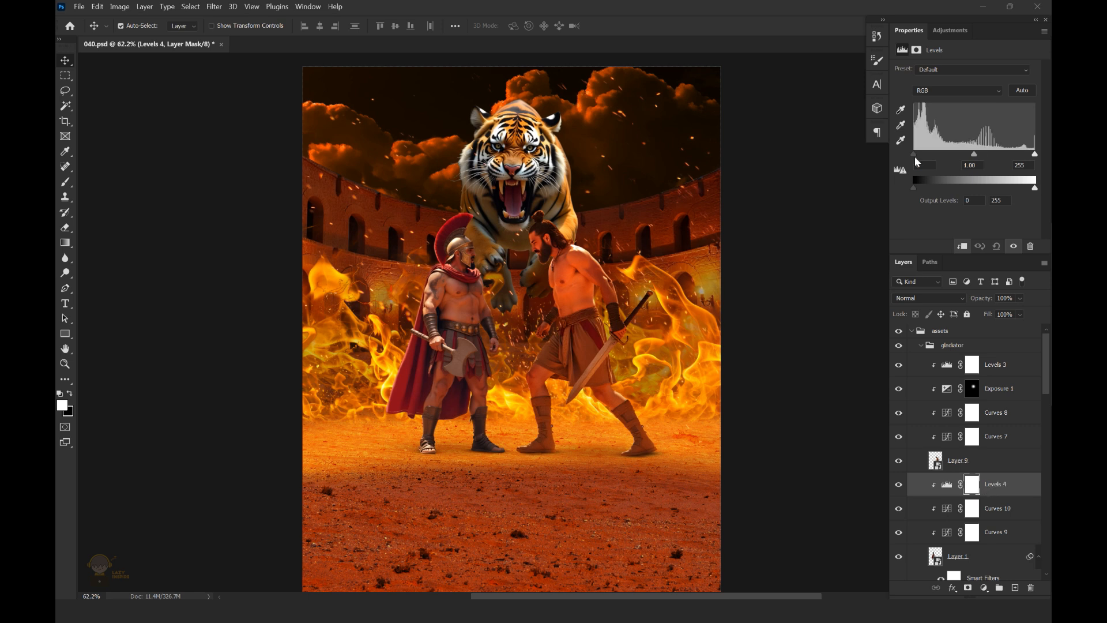
left_click_drag(919, 156, 917, 154)
key("ctrl+0")
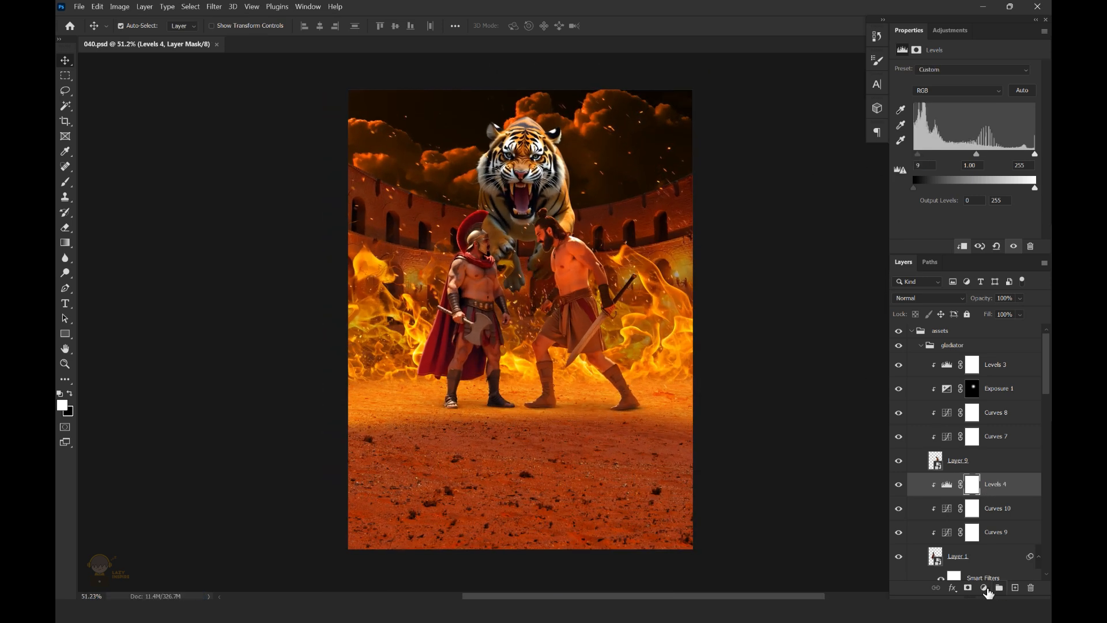
Clip an Exposure adjustment to the left fighter, raise its exposure, and invert its mask to black
left_click(984, 587)
left_click(977, 446)
left_click_drag(965, 99, 972, 104)
key("ctrl+i")
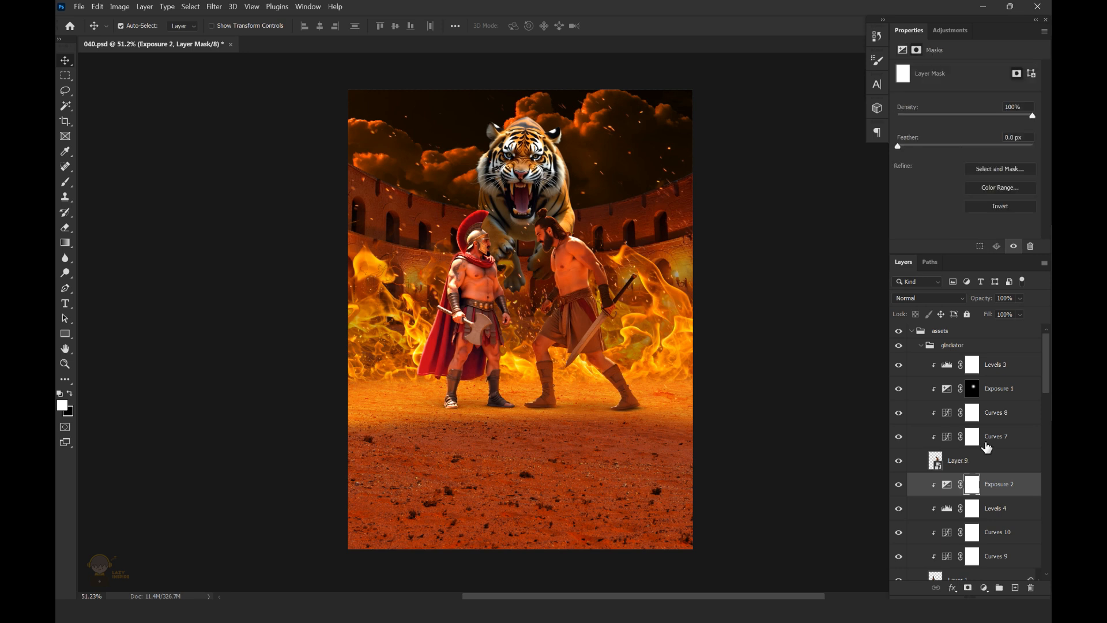
Brighten the left fighter's body and cape by painting white on the Exposure mask with a soft brush, and save the file
left_click_drag(417, 281, 464, 278)
key("b")
left_click(578, 261)
mouse_move(571, 259)
left_mouse_down()
mouse_move(559, 240)
mouse_move(581, 251)
mouse_move(561, 251)
mouse_move(626, 234)
left_mouse_up()
left_click_drag(559, 321, 510, 289)
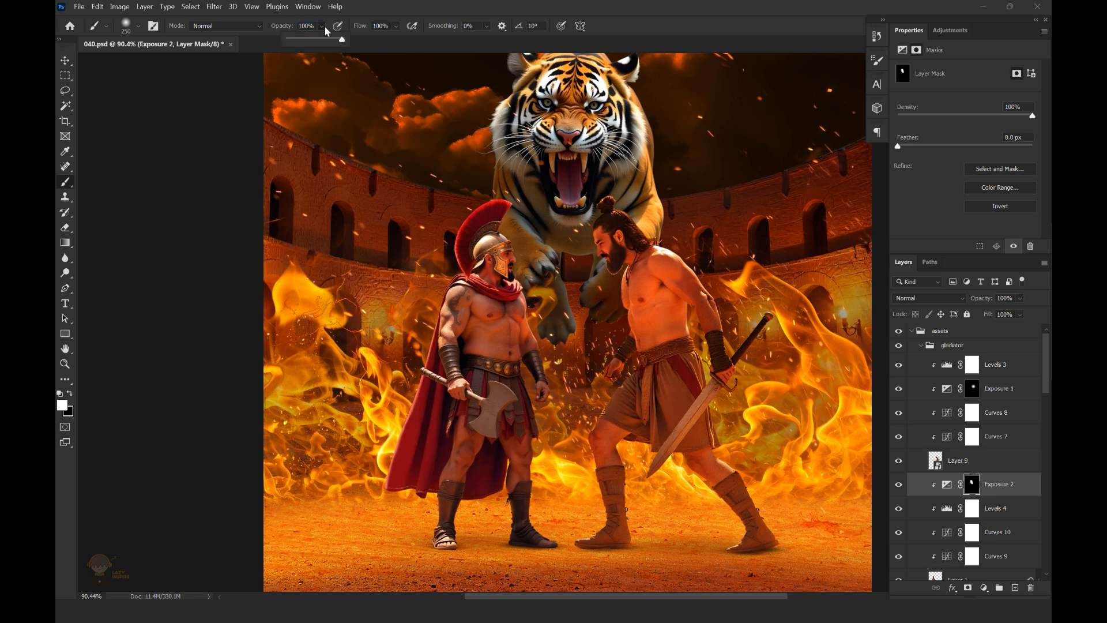
left_click(525, 314)
mouse_move(565, 315)
left_mouse_down()
mouse_move(544, 338)
mouse_move(553, 313)
left_mouse_up()
left_click(533, 386)
left_click_drag(530, 243, 542, 173)
left_click_drag(549, 377, 521, 328)
left_click_drag(523, 285, 562, 274)
key("ctrl+s")
key("v")
Lower the opacity of the right fighter's red-boosting Curves adjustment to 79% and save the file
left_click(973, 390)
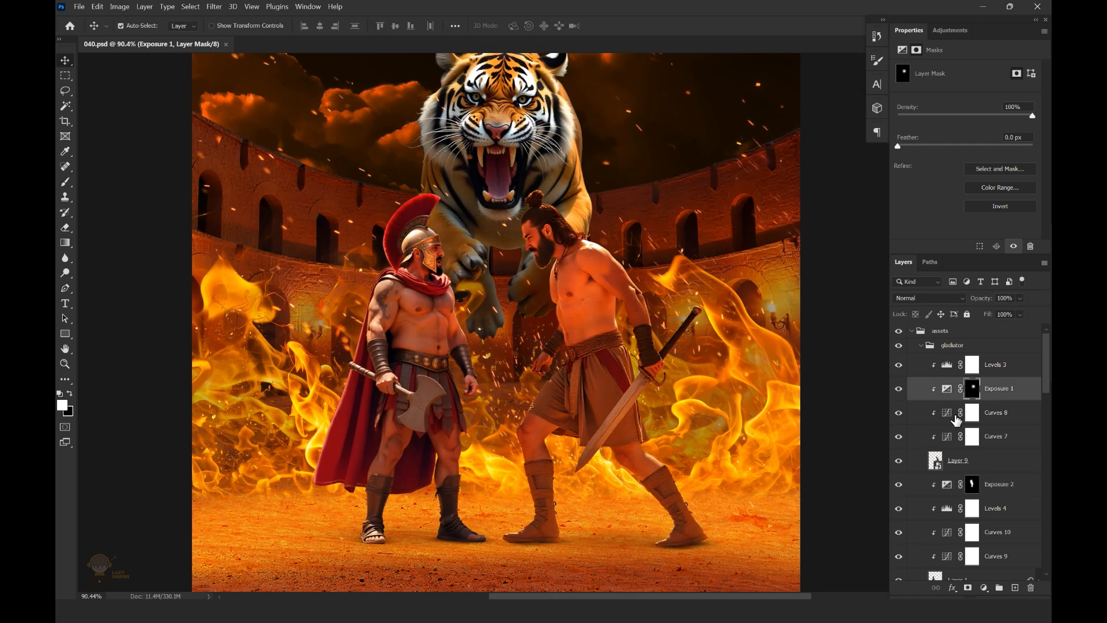
left_click(899, 370)
left_click(897, 437)
left_click(896, 437)
left_click(946, 440)
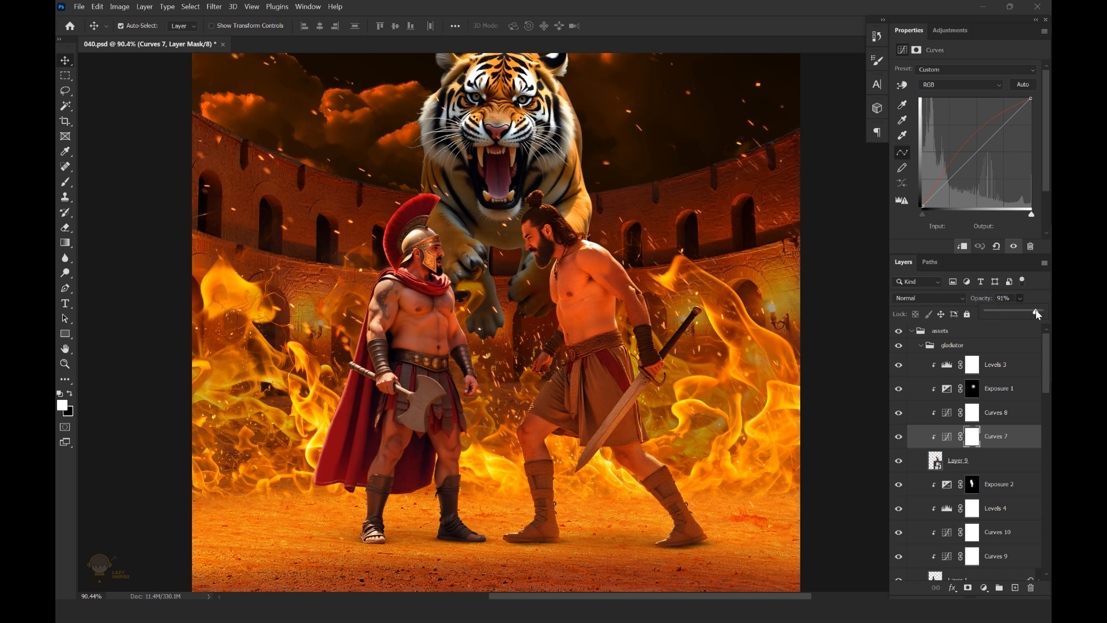
left_click_drag(1030, 312, 1032, 312)
left_click_drag(511, 353, 473, 351)
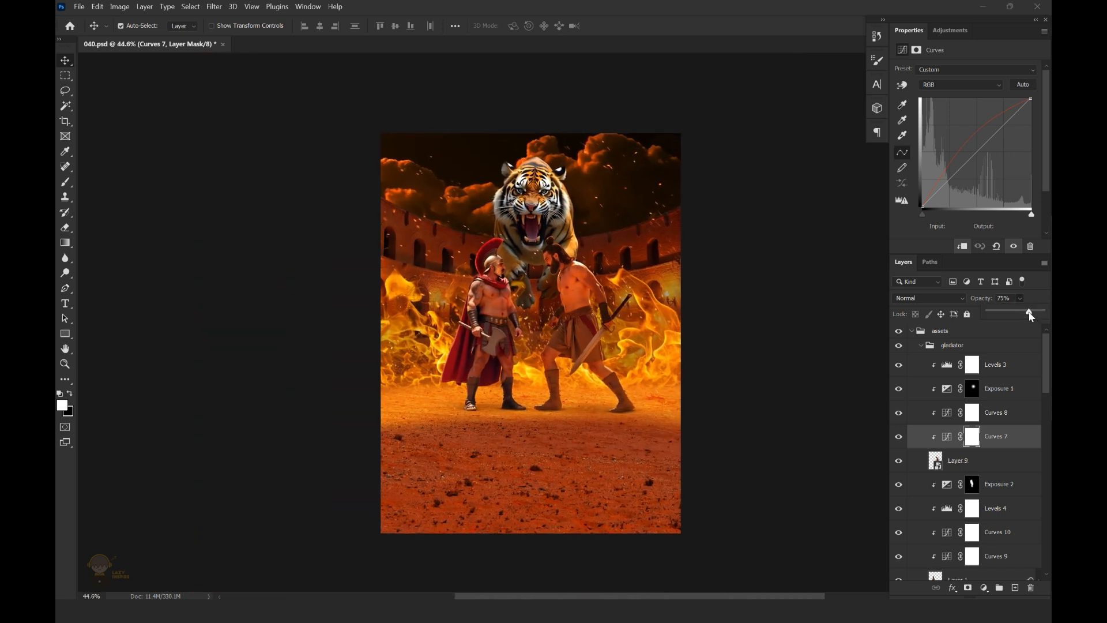
left_click_drag(614, 258, 620, 258)
key("ctrl+s")
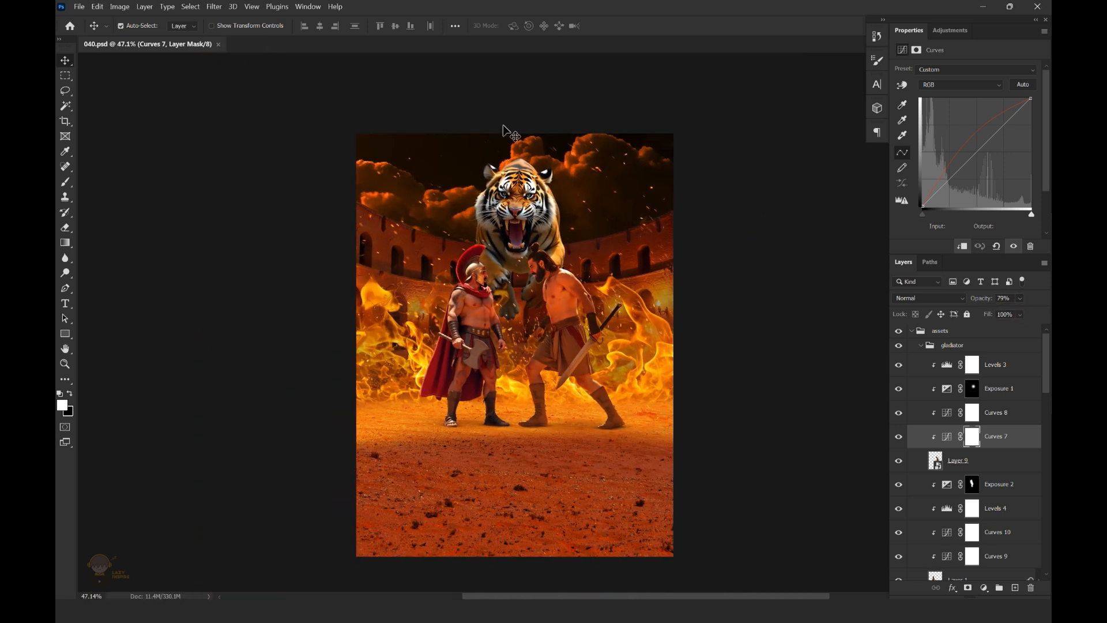
Review the left fighter's Red curve in its Curves adjustment and save the file
left_click(946, 484)
left_click(947, 555)
left_click(960, 85)
left_click(957, 95)
left_click(969, 146)
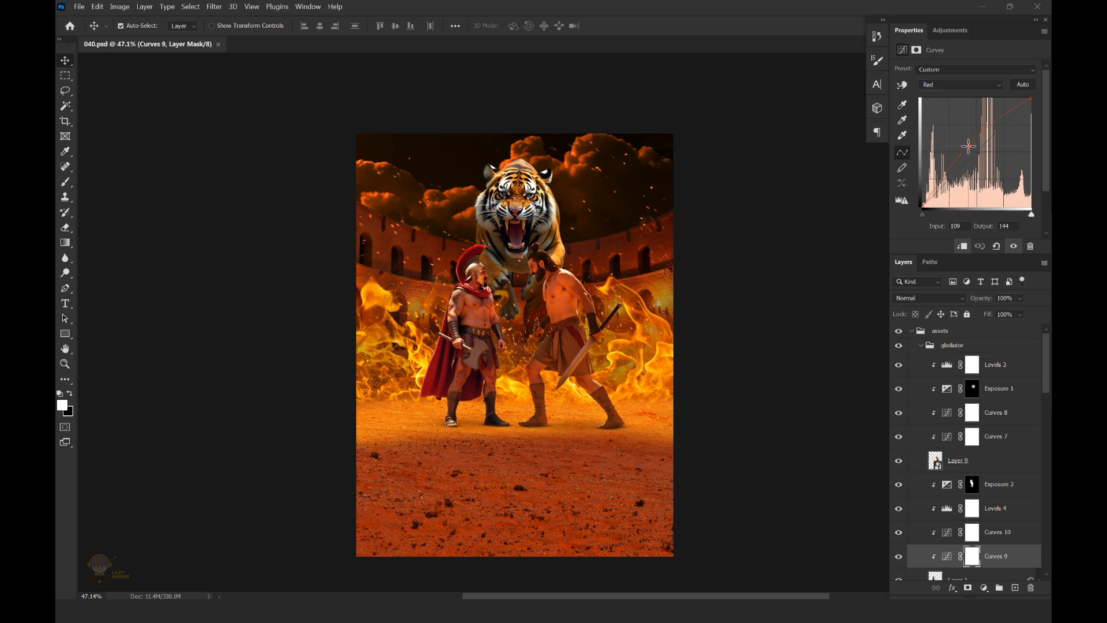
left_click_drag(568, 303, 604, 289)
key("ctrl+s")
Add an orange Solid Color fill layer above the right fighter's Levels adjustment
left_click(948, 390)
left_click(947, 365)
left_click(983, 588)
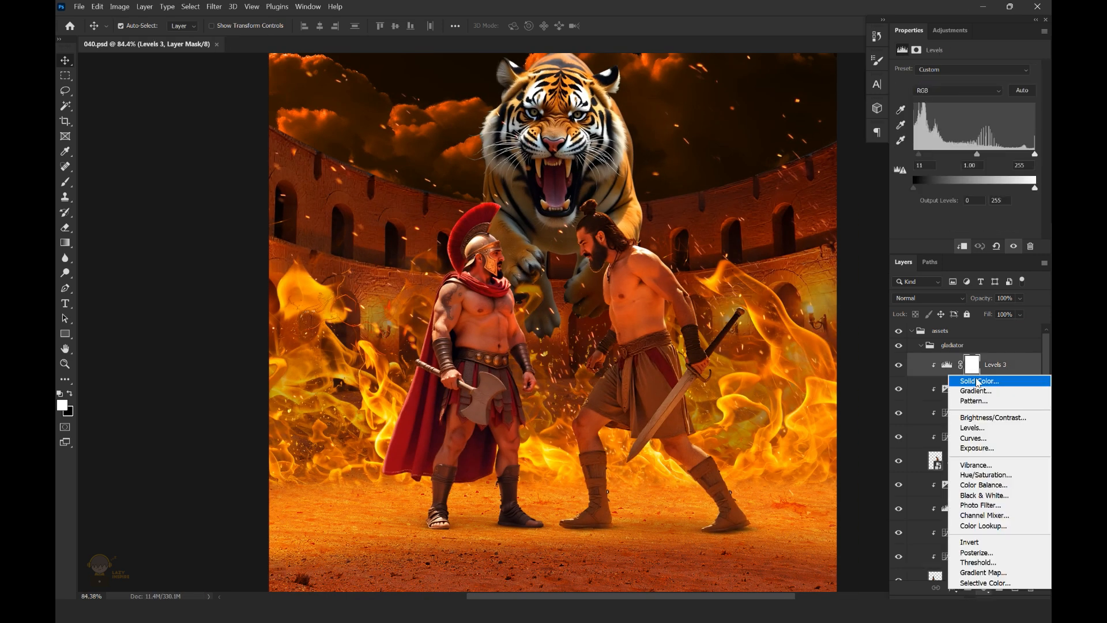
left_click(976, 381)
left_click_drag(870, 388, 878, 358)
left_click_drag(899, 505, 897, 497)
left_click(994, 353)
Clip the orange fill to the right fighter in Color Dodge mode and shift its colour to a yellower orange
left_click(928, 298)
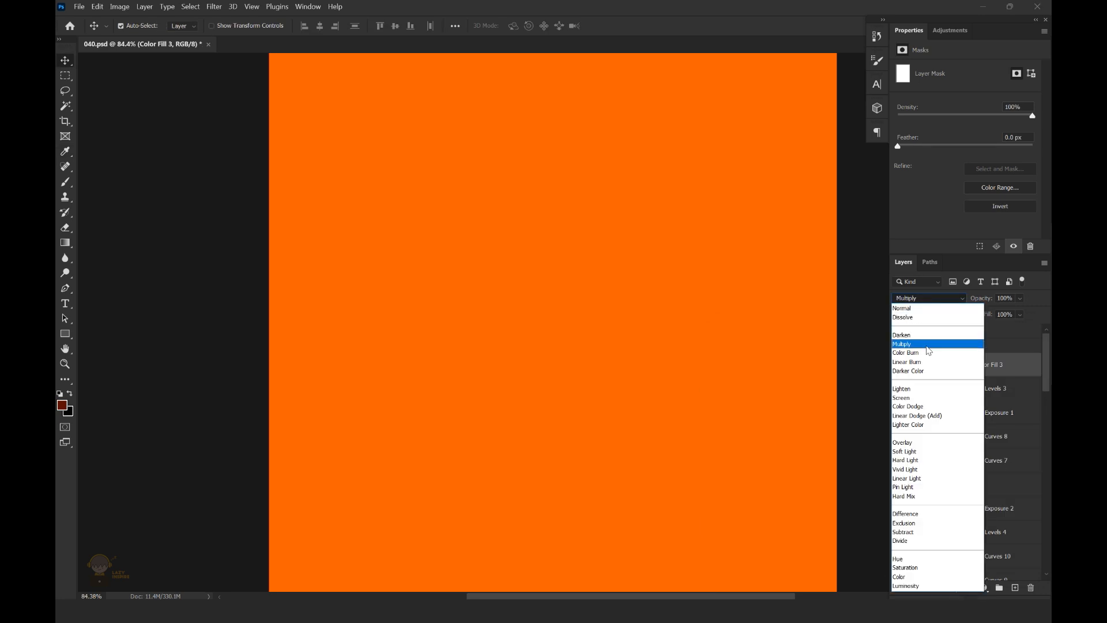
left_click(921, 408)
mouse_move(646, 235)
left_mouse_down()
mouse_move(682, 235)
mouse_move(655, 236)
left_mouse_up()
double_click(946, 367)
left_click_drag(898, 500, 899, 493)
left_click(993, 353)
left_click(972, 365)
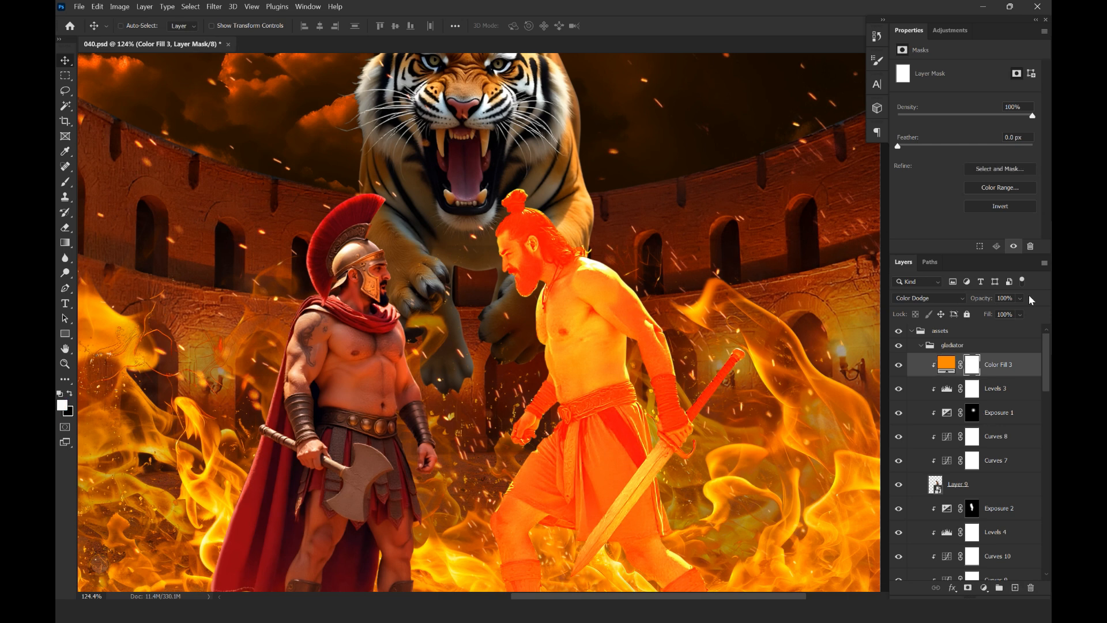
Invert the orange fill's mask to black and paint white rim light along the right fighter's hair, shoulder and arm
key("ctrl+i")
left_click_drag(596, 256, 610, 256)
key("b")
left_click_drag(526, 197, 550, 188)
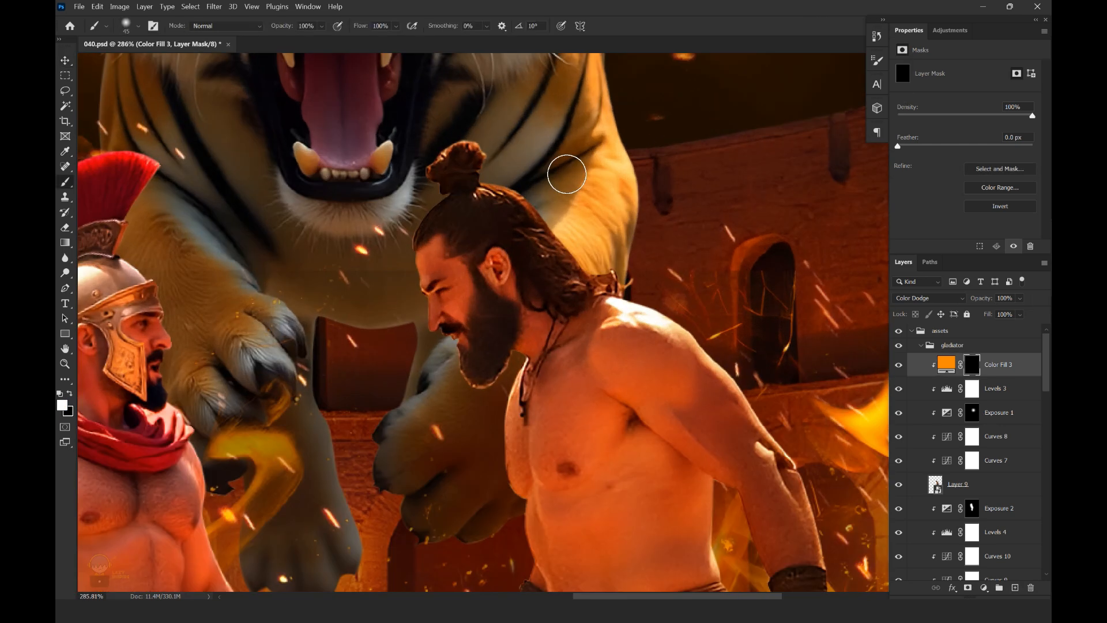
left_click_drag(594, 237, 493, 180)
mouse_move(688, 264)
left_mouse_down()
mouse_move(599, 269)
mouse_move(571, 227)
left_mouse_up()
mouse_move(623, 258)
left_mouse_down()
mouse_move(600, 257)
mouse_move(633, 271)
left_mouse_up()
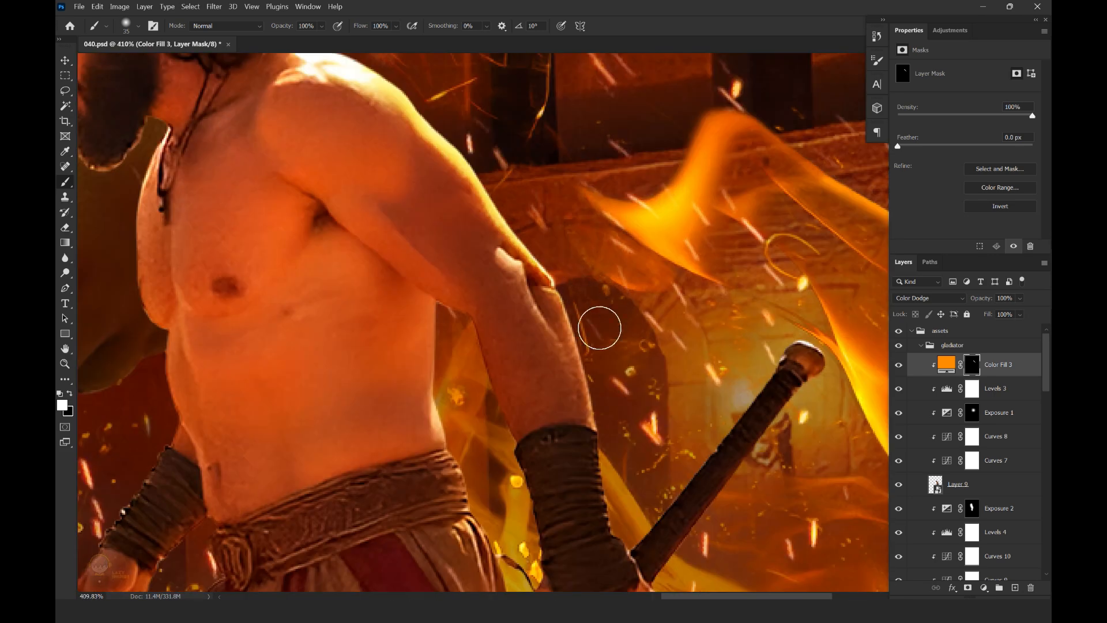
left_click_drag(574, 318, 609, 393)
left_click_drag(620, 437, 600, 344)
left_click_drag(611, 508, 577, 86)
Continue the rim light down the right fighter's forearm, clothing and legs with a smaller white brush on the fill mask
key("[")
mouse_move(521, 334)
left_mouse_down()
mouse_move(573, 375)
mouse_move(539, 277)
left_mouse_up()
mouse_move(531, 288)
left_mouse_down()
mouse_move(601, 334)
mouse_move(568, 267)
left_mouse_up()
left_click_drag(568, 270, 687, 485)
left_click_drag(333, 244, 555, 367)
left_click_drag(555, 368, 578, 368)
left_click_drag(530, 279, 549, 273)
left_click_drag(535, 269, 376, 421)
mouse_move(663, 336)
left_mouse_down()
mouse_move(517, 329)
mouse_move(582, 332)
left_mouse_up()
left_click_drag(383, 219, 721, 124)
left_click_drag(573, 435, 556, 248)
left_click_drag(515, 185, 524, 272)
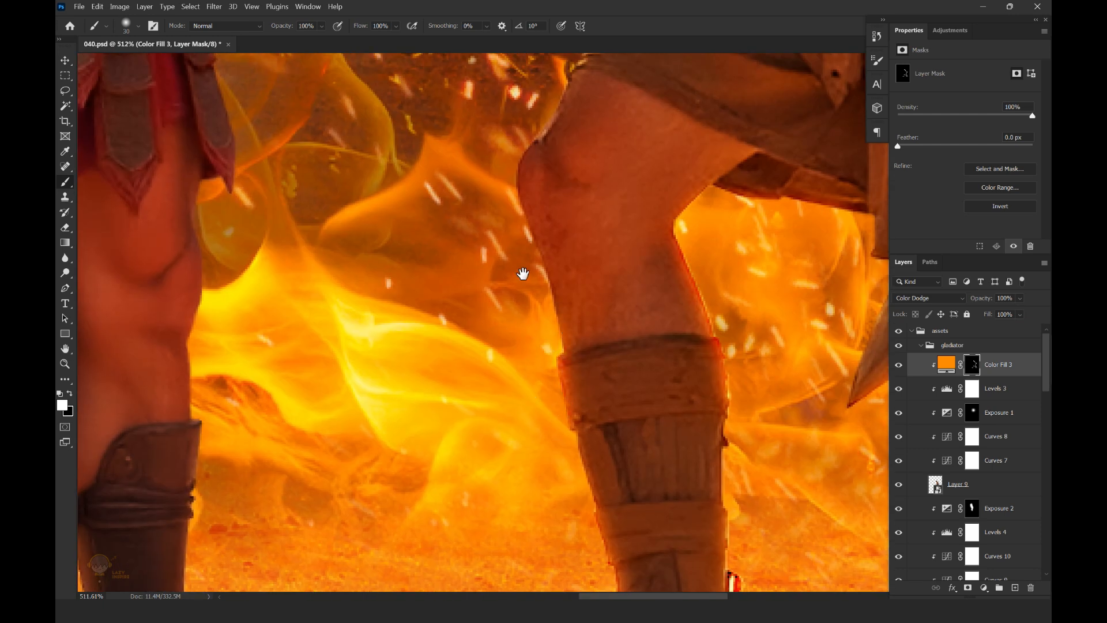
Paint fine rim light on the right fighter's legs, face, beard and hair with a 10 px brush, and save the file
left_click_drag(563, 323, 527, 190)
left_click_drag(523, 222, 531, 348)
key("[")
key("[")
key("[")
key("[")
left_click_drag(635, 311, 547, 311)
mouse_move(577, 230)
left_mouse_down()
mouse_move(597, 299)
mouse_move(640, 302)
left_mouse_up()
left_click_drag(492, 231, 513, 343)
left_click_drag(522, 380, 523, 313)
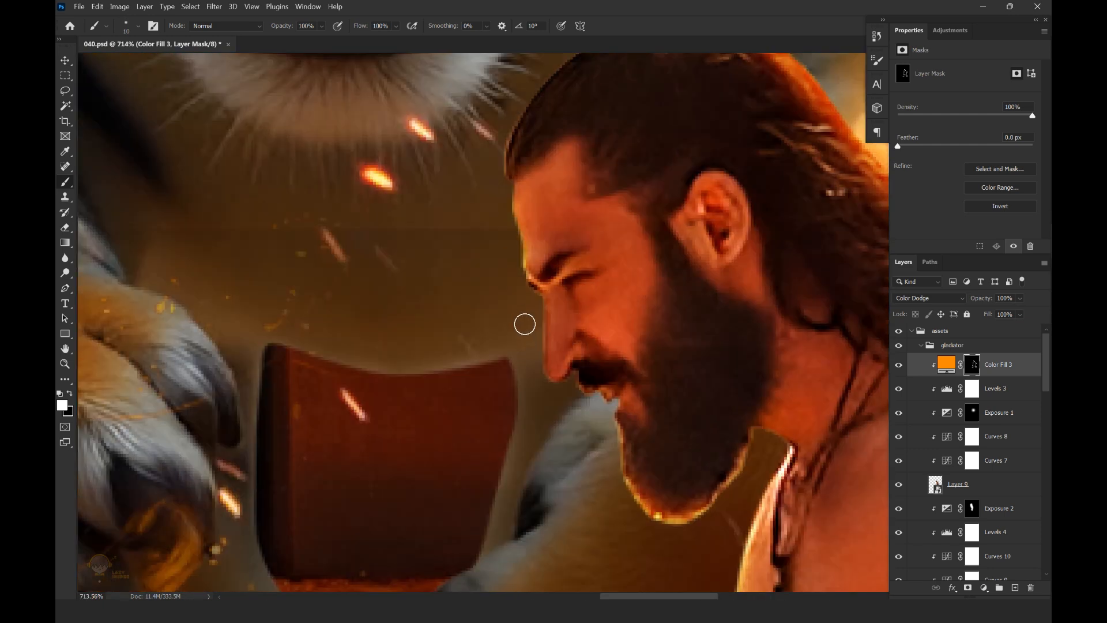
left_click_drag(535, 393, 538, 393)
left_click_drag(487, 200, 617, 307)
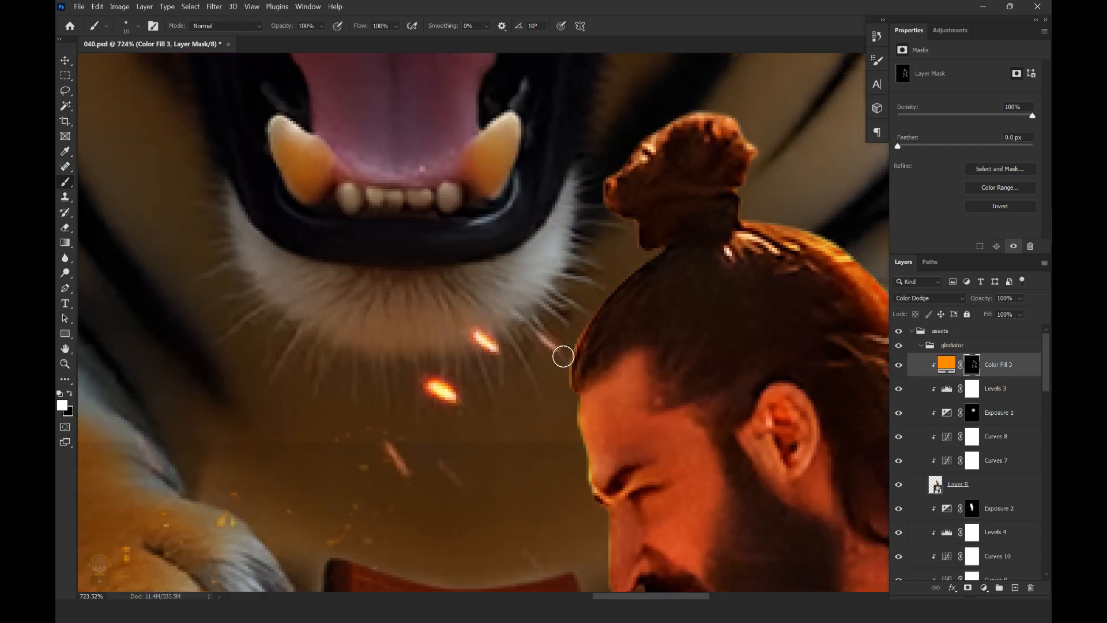
scroll(612, 318, "down", 12)
scroll(615, 329, "up", 2)
key("ctrl+s")
key("v")
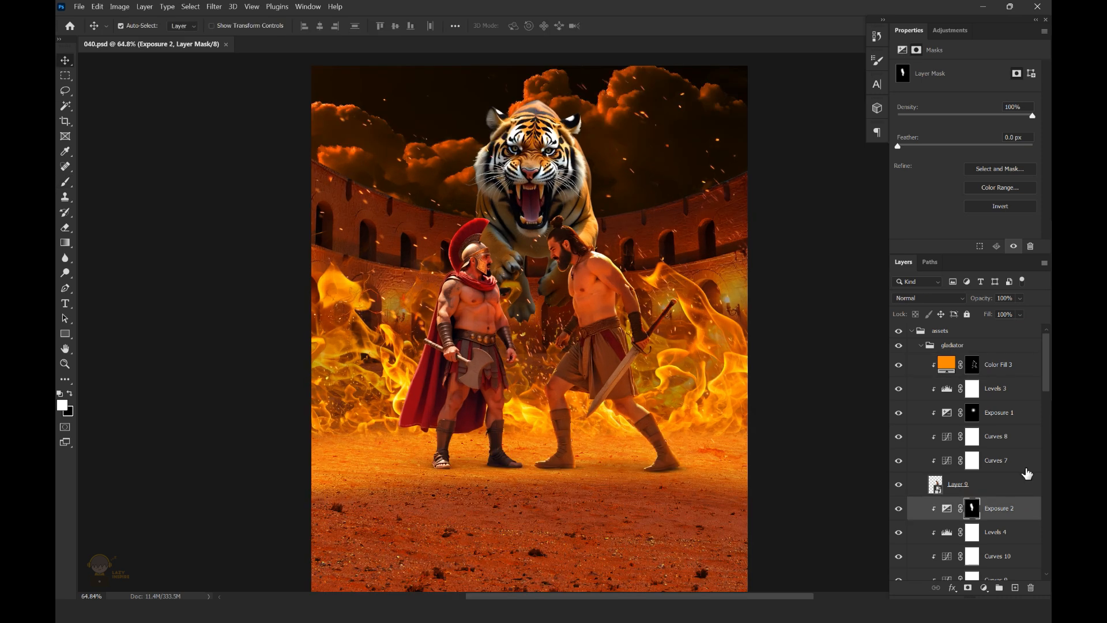
Add a Solid Color fill in orange ffa200 above the left fighter's Exposure adjustment and clip it to him
left_click_drag(1047, 382, 1047, 397)
left_click(983, 589)
left_click(987, 380)
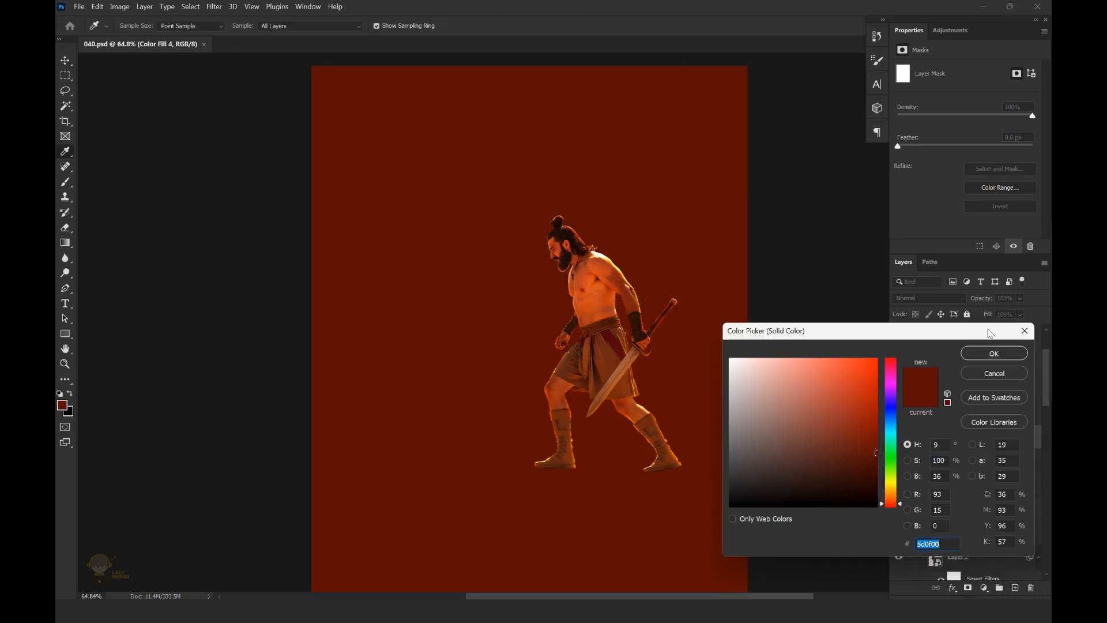
left_click_drag(900, 503, 900, 489)
left_click_drag(841, 418, 880, 355)
left_click_drag(900, 489, 900, 492)
left_click(994, 353)
left_click(1008, 448, "alt")
Set the left fighter's colour fill to Color Dodge mode and change its colour to ffb400
left_click(930, 297)
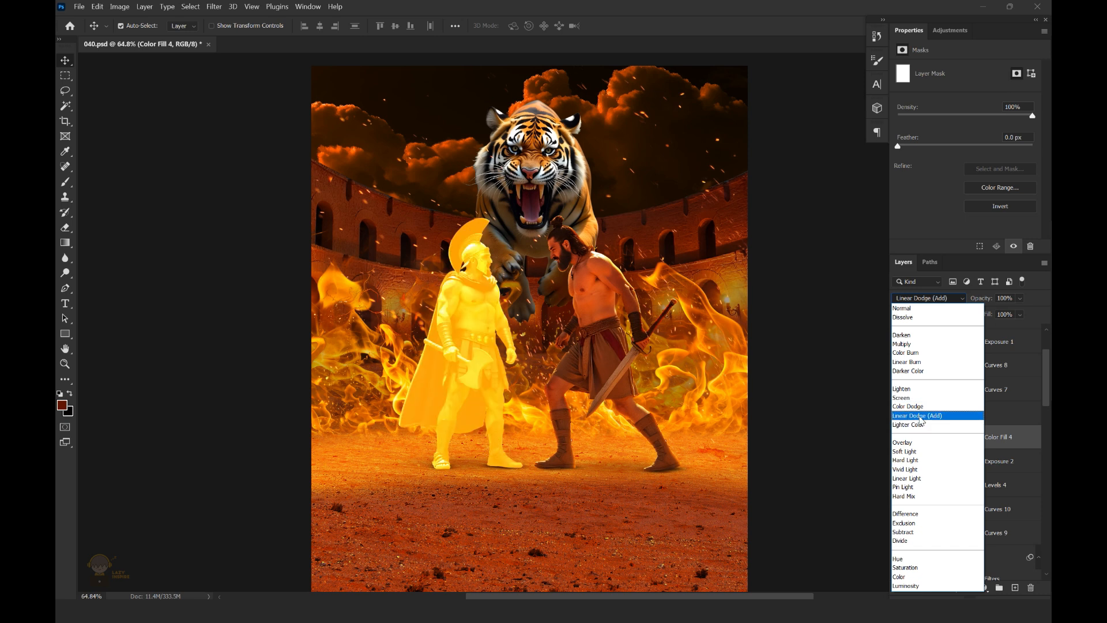
left_click(917, 411)
key("ctrl+1")
double_click(944, 438)
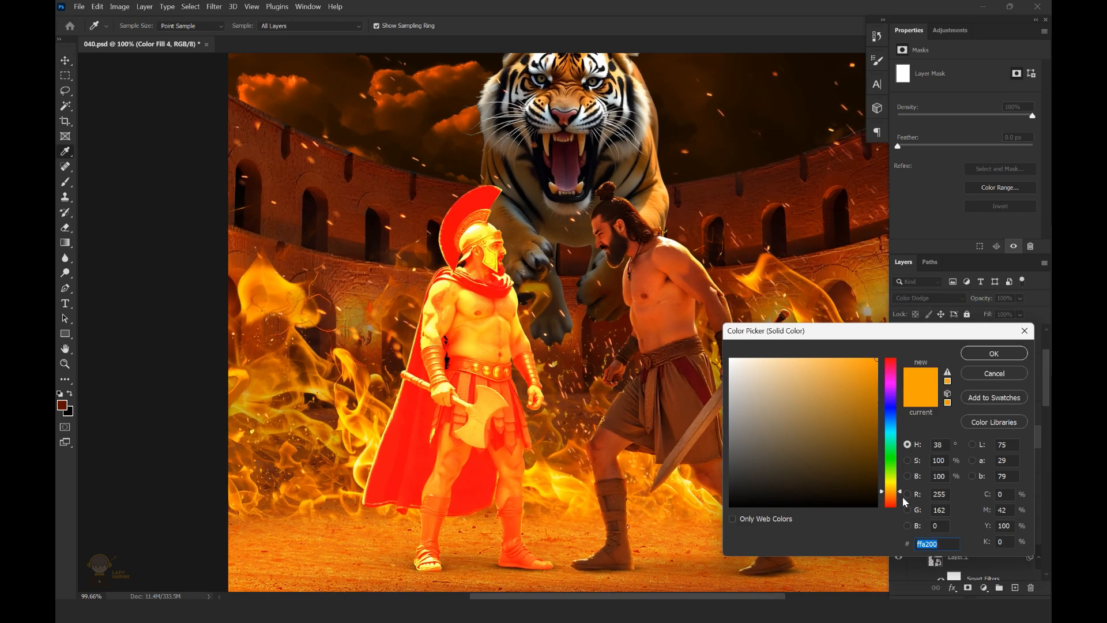
left_click_drag(904, 499, 900, 490)
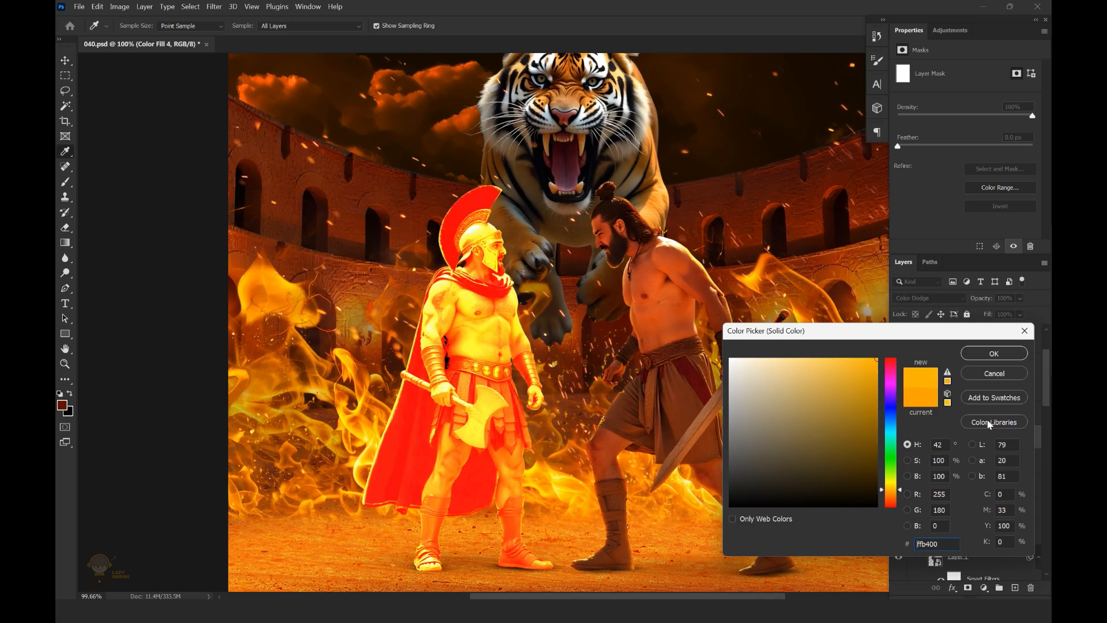
key("Return")
Invert the new fill's mask to black and paint white rim light along the left fighter's chest, arm and bracer facing his opponent
key("ctrl+i")
scroll(535, 246, "up", 10)
key("b")
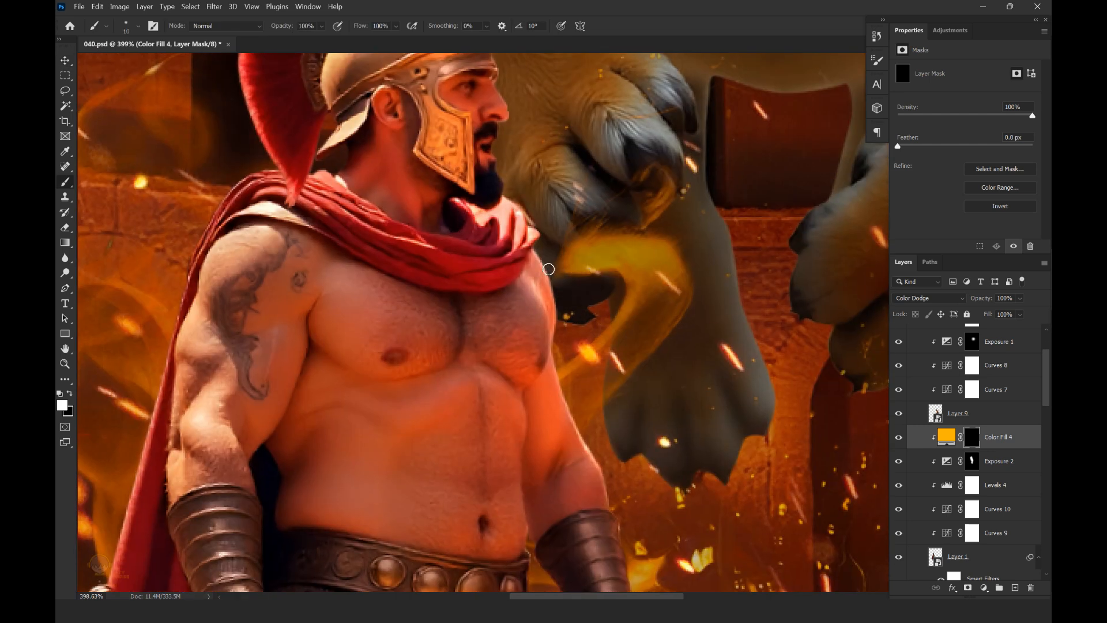
scroll(515, 229, "down", 6)
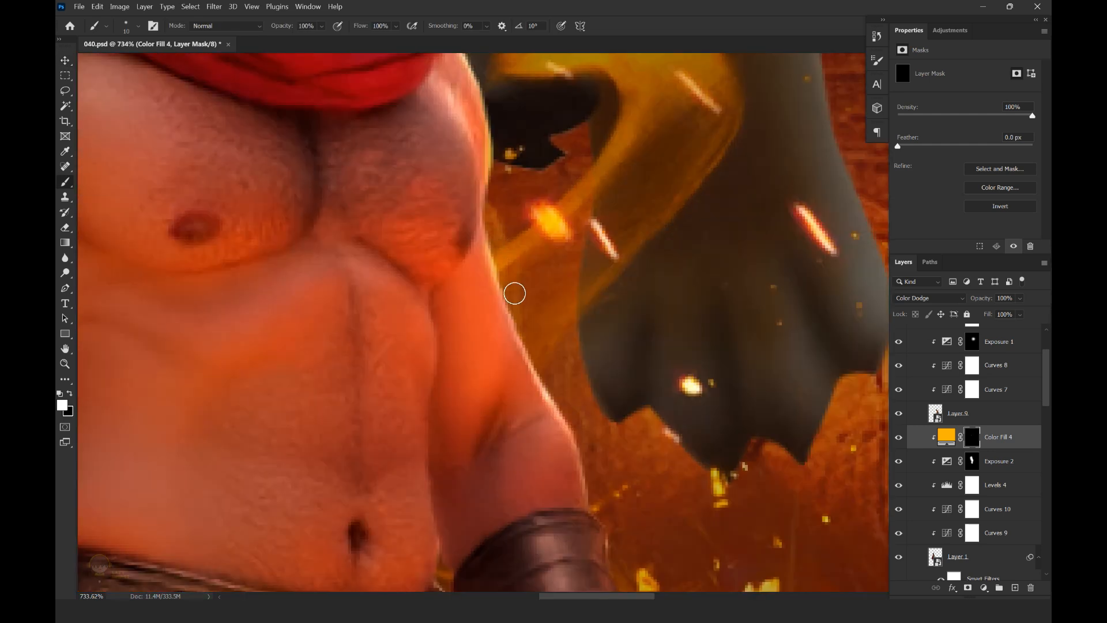
scroll(585, 296, "down", 5)
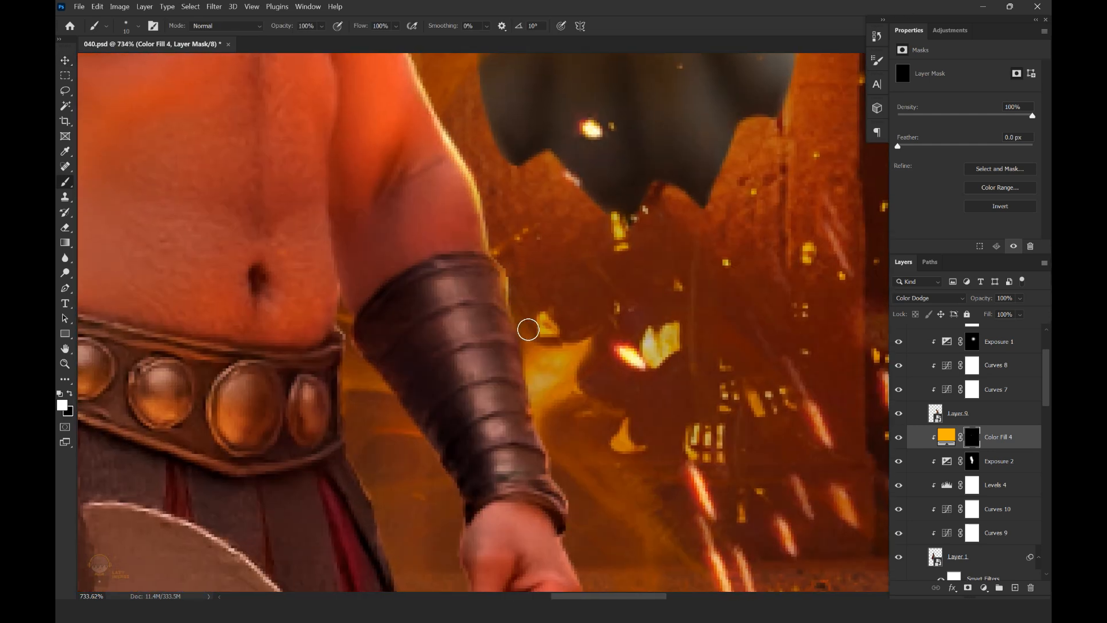
scroll(553, 235, "down", 2)
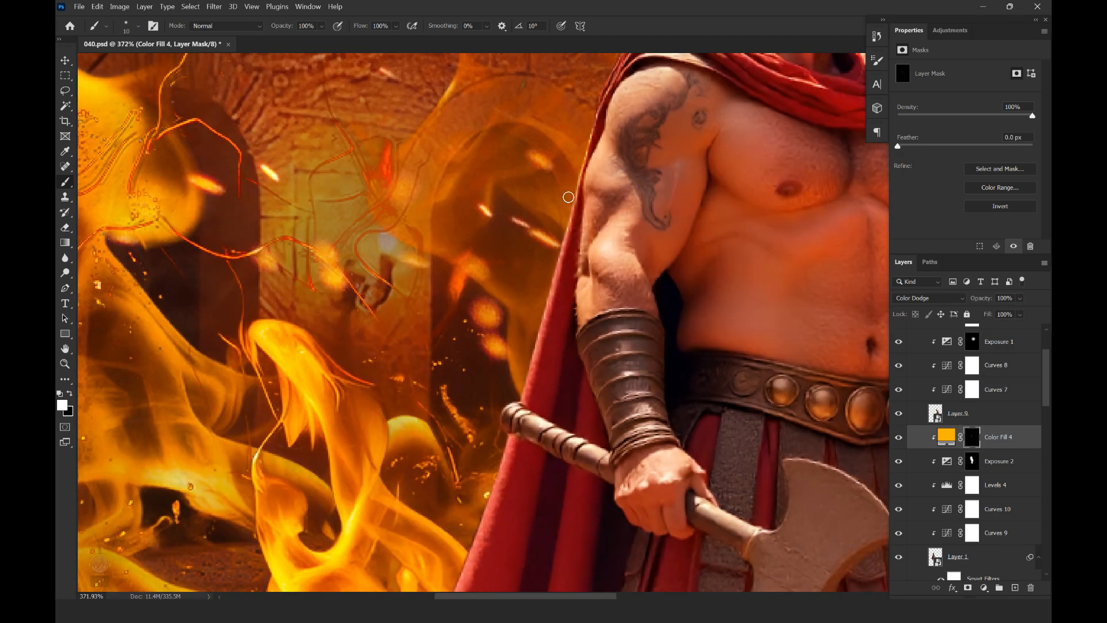
Paint white rim light on the fill mask down the outer edge of the left fighter's red cape
left_click_drag(525, 369, 511, 409)
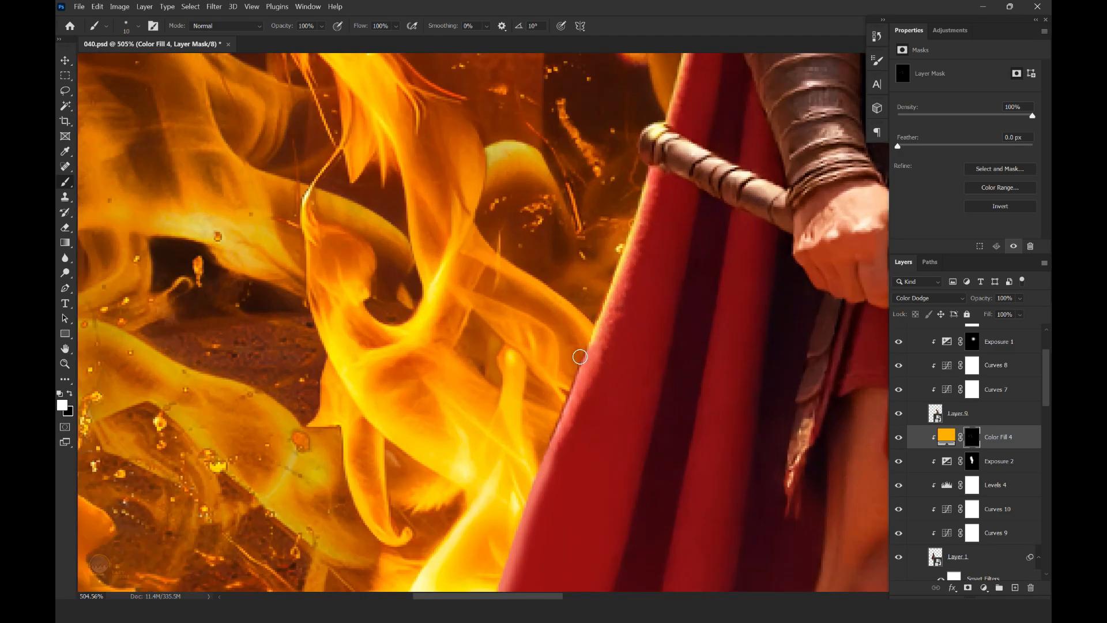
scroll(579, 356, "down", 6)
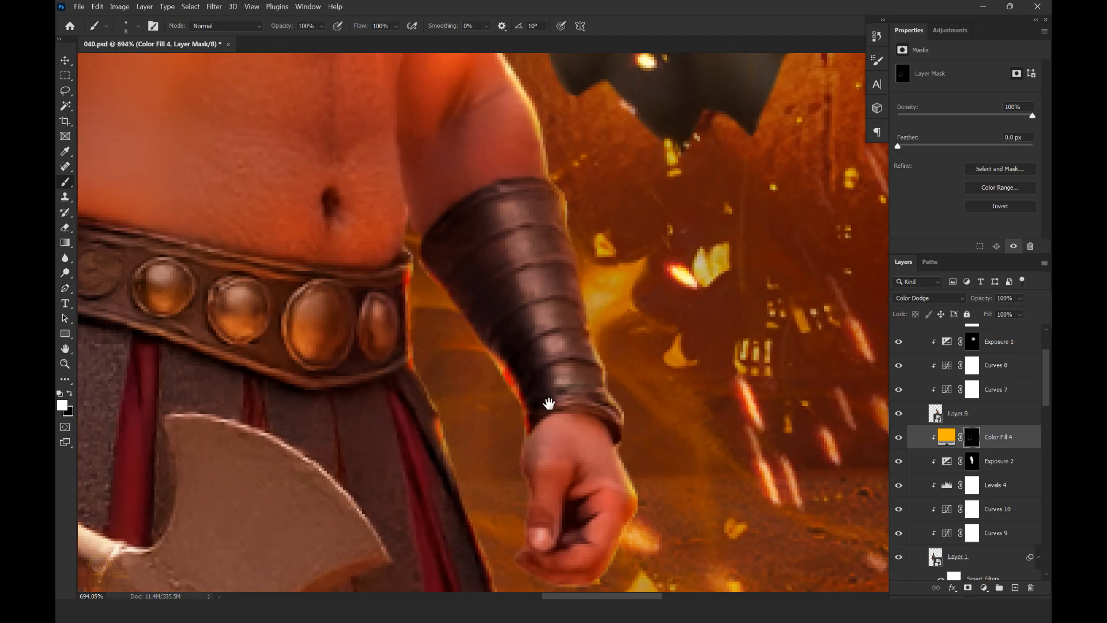
mouse_move(548, 403)
left_mouse_down()
mouse_move(557, 326)
mouse_move(581, 287)
mouse_move(525, 381)
left_mouse_up()
scroll(701, 369, "down", 10)
scroll(679, 375, "up", 10)
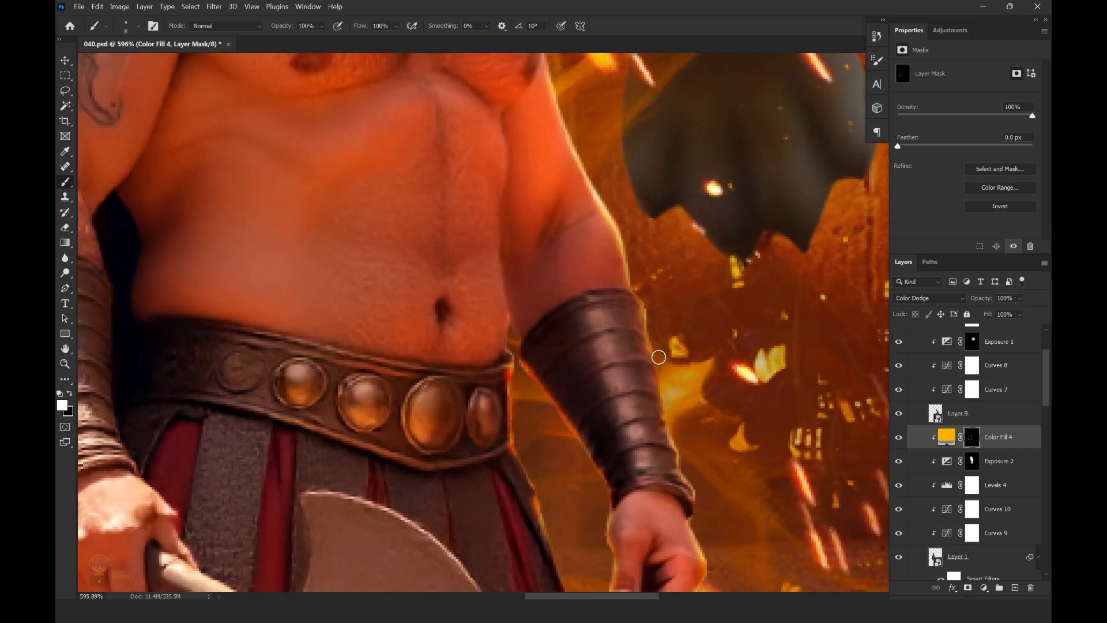
Strengthen the rim light along the left fighter's bracer and hand with white on the fill mask
left_click_drag(655, 357, 658, 412)
scroll(698, 369, "down", 10)
scroll(718, 311, "down", 5)
scroll(519, 288, "up", 2)
key("v")
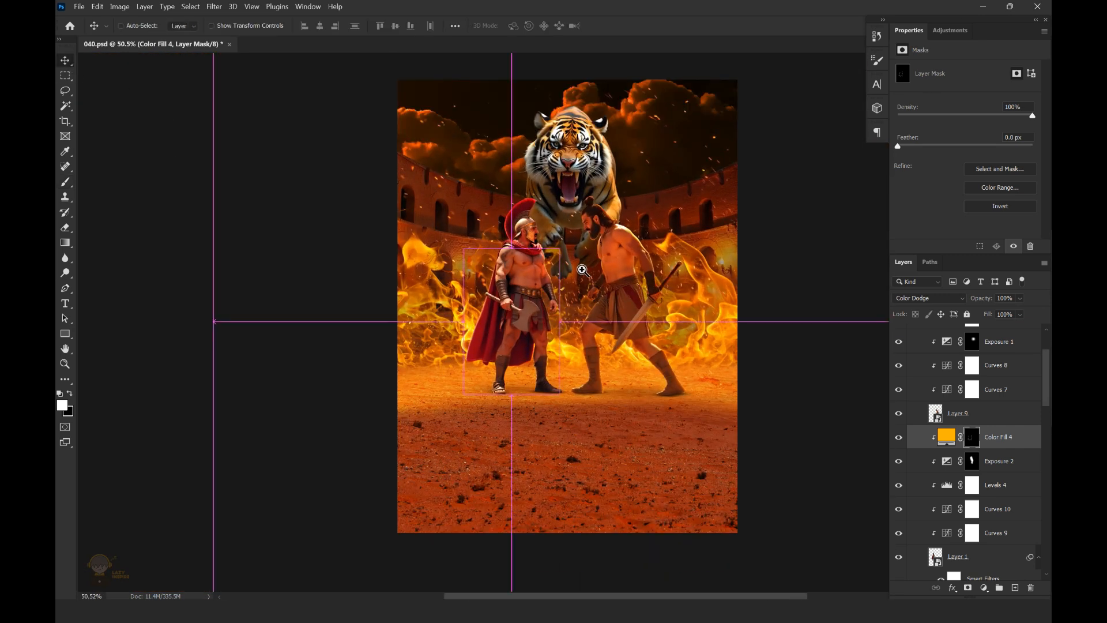
Save the document, add an orange-red solid colour fill above the left fighter's amber fill, and set its blend mode to Linear Dodge (Add)
key("ctrl+s")
left_click(523, 279)
left_click(997, 437)
left_click(984, 587)
left_click(979, 382)
left_click_drag(865, 398, 875, 360)
left_click(994, 353)
left_click(928, 297)
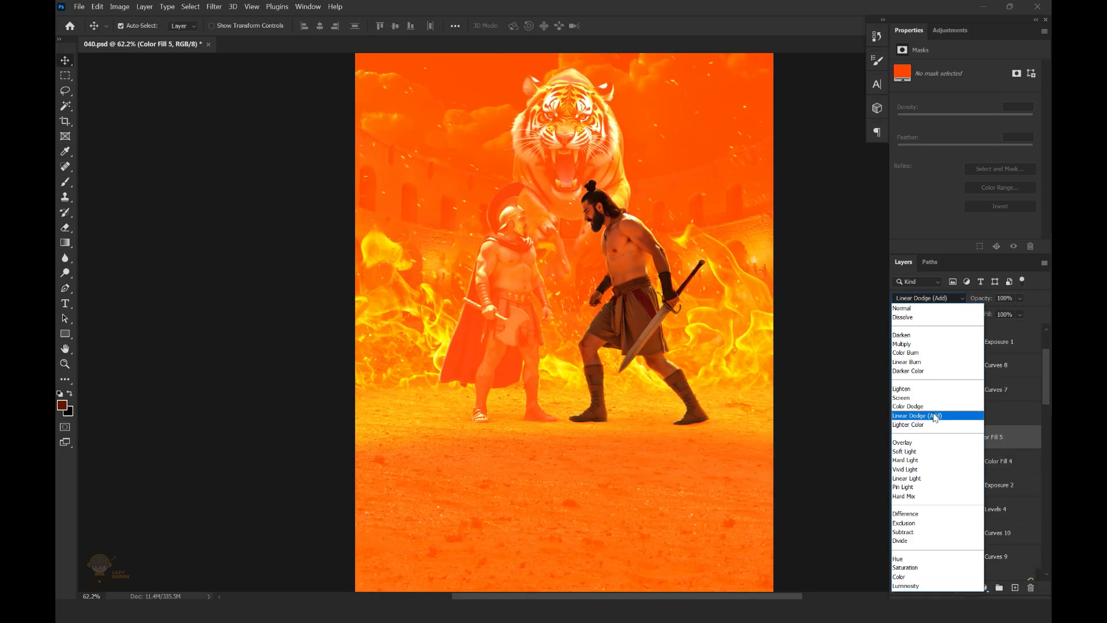
left_click(934, 415)
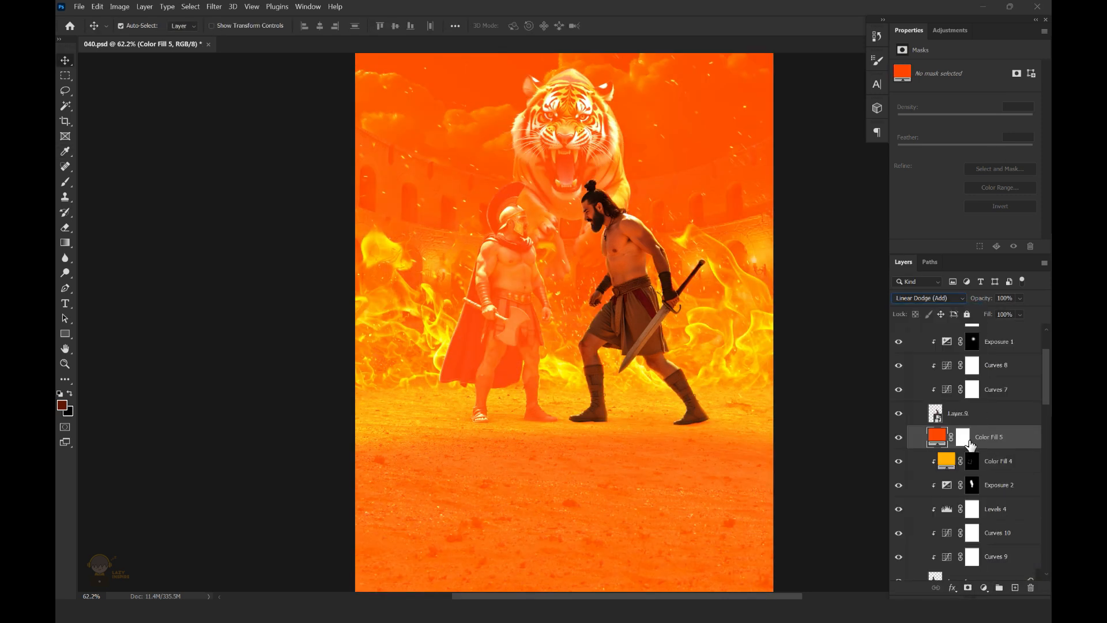
Clip the orange-red fill to the left fighter and invert its mask to black
left_click(997, 448, "alt")
scroll(509, 233, "up", 3)
left_click(972, 439)
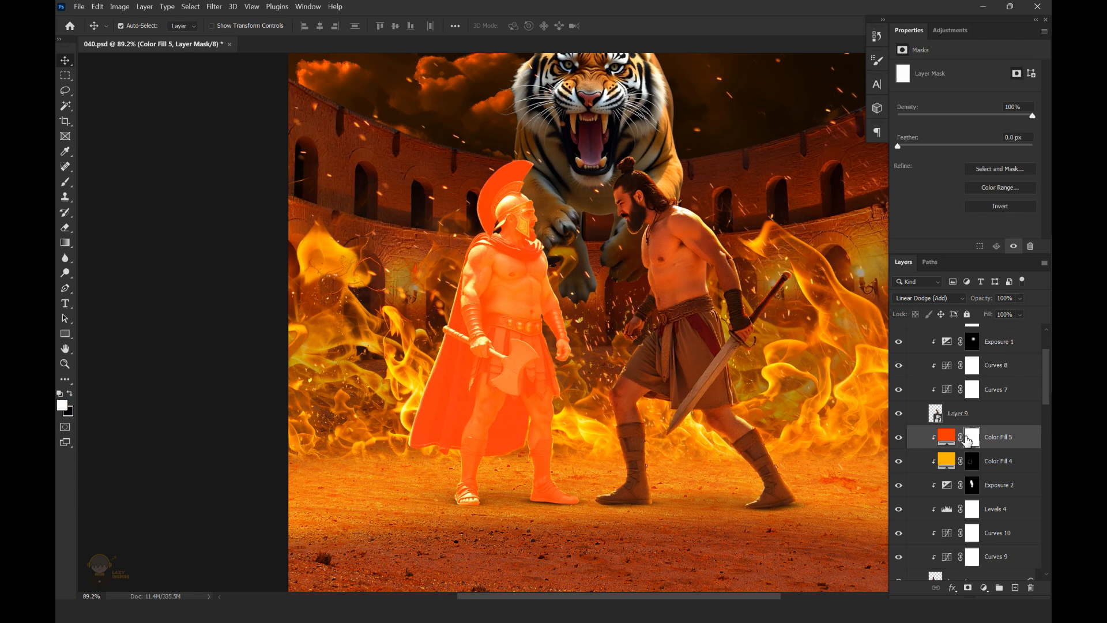
key("ctrl+i")
key("b")
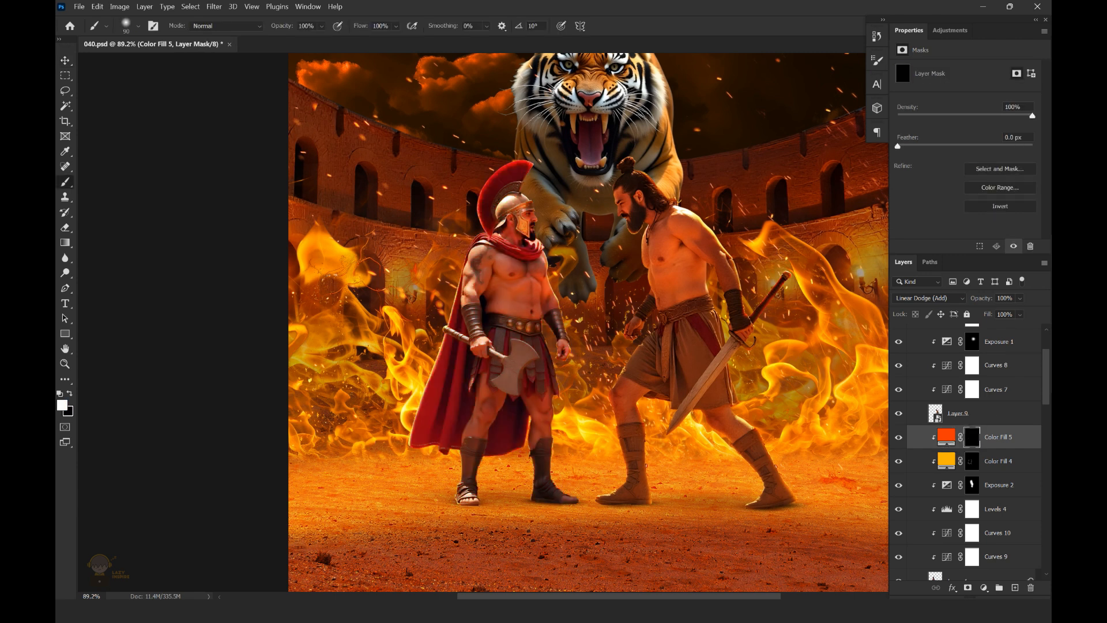
Paint broad white strokes on the orange-red fill mask along both sides of the left fighter with a 300 px soft brush
scroll(567, 213, "up", 3)
left_click_drag(384, 320, 363, 392)
mouse_move(347, 490)
left_mouse_down()
mouse_move(369, 415)
mouse_move(324, 425)
left_mouse_up()
scroll(481, 372, "down", 6)
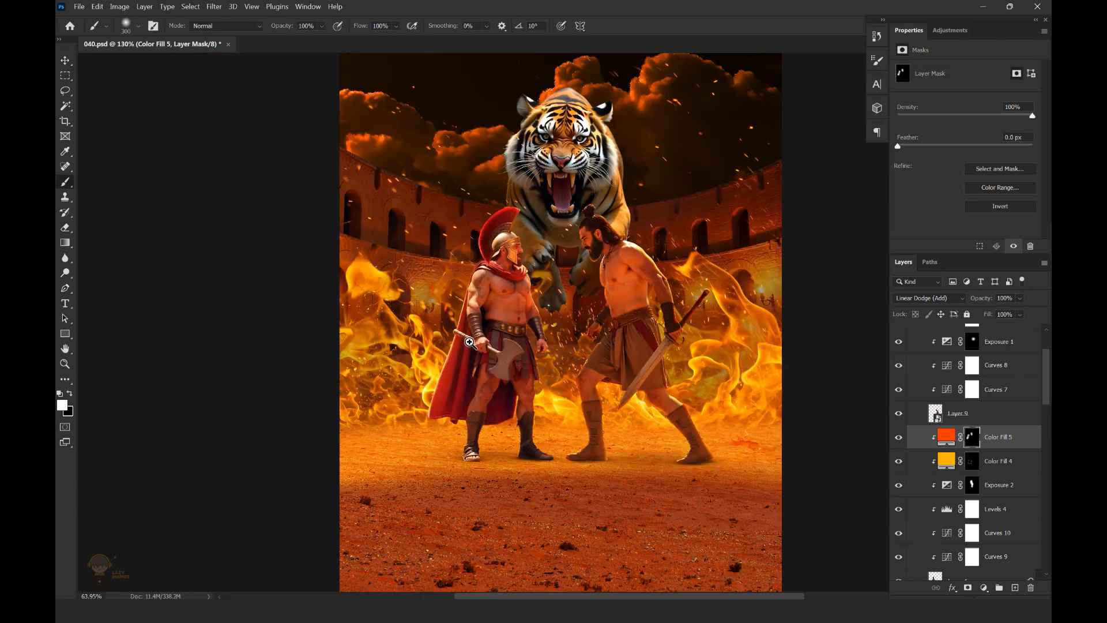
Paint white glow on the fill mask along the lower edges and hem of the left fighter's cape with a smaller brush
scroll(511, 372, "up", 5)
scroll(542, 420, "up", 5)
key("bracketleft")
key("bracketleft")
key("bracketleft")
mouse_move(607, 537)
left_mouse_down()
mouse_move(608, 410)
mouse_move(634, 388)
left_mouse_up()
mouse_move(306, 397)
left_mouse_down()
mouse_move(285, 334)
mouse_move(412, 376)
left_mouse_up()
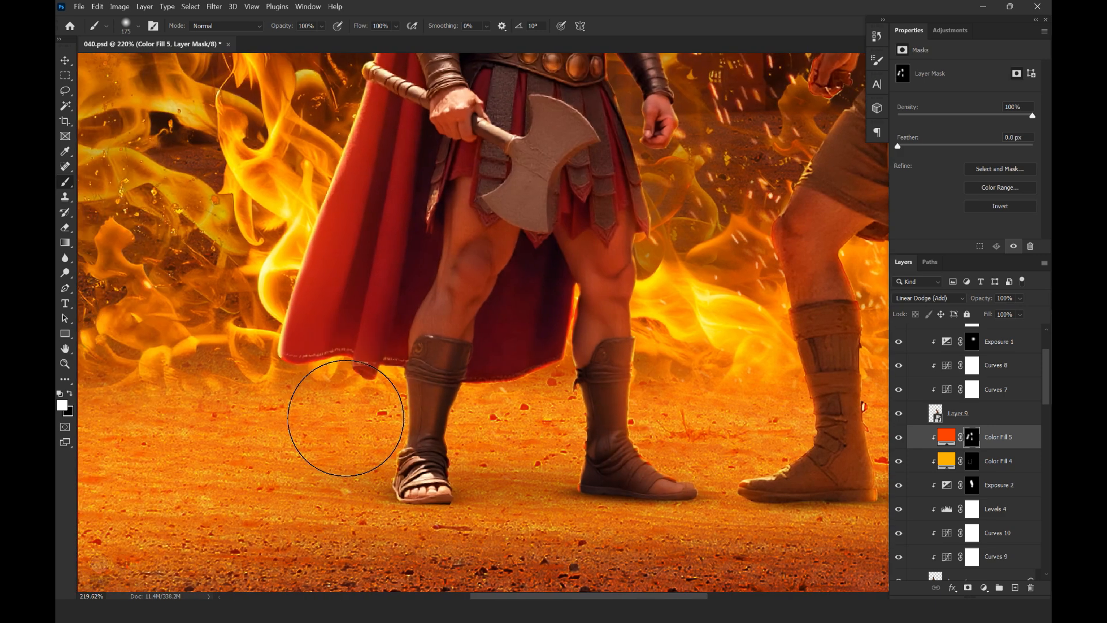
left_click_drag(455, 415, 494, 427)
scroll(540, 441, "down", 8)
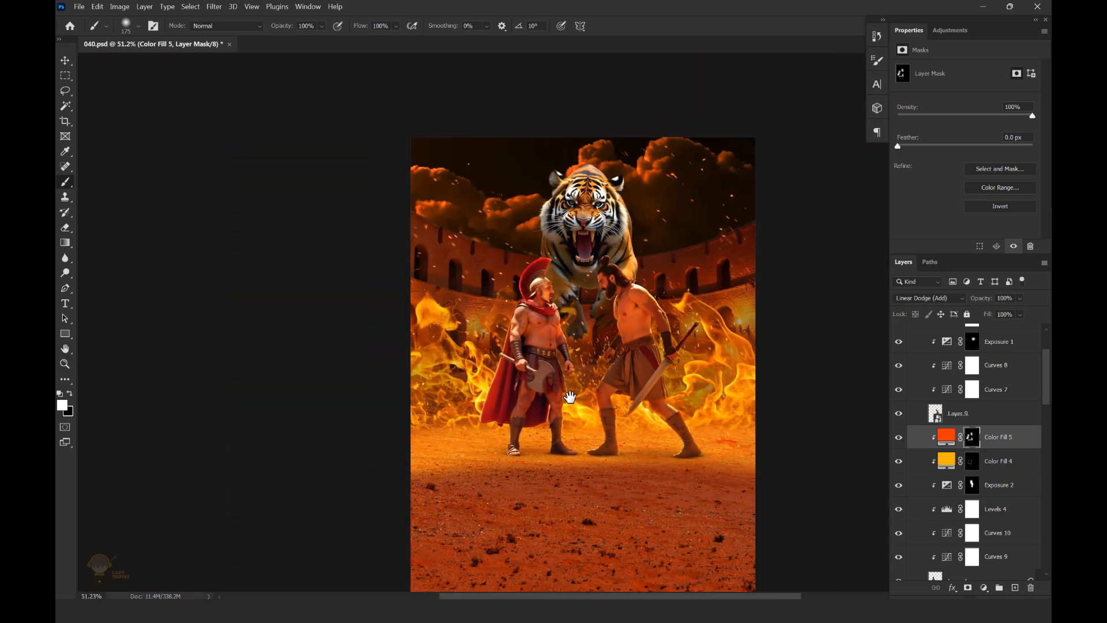
Paint finer white glow on the fill mask around the left fighter's torso and arms with a 100 px brush
scroll(571, 396, "up", 6)
scroll(573, 348, "up", 4)
key("bracketleft")
key("bracketleft")
key("bracketleft")
mouse_move(604, 152)
left_mouse_down()
mouse_move(603, 269)
mouse_move(613, 341)
mouse_move(625, 340)
left_mouse_up()
left_click_drag(497, 226, 404, 228)
left_click_drag(551, 274, 650, 274)
left_click_drag(320, 294, 396, 225)
left_click_drag(491, 293, 467, 293)
left_click_drag(435, 367, 439, 298)
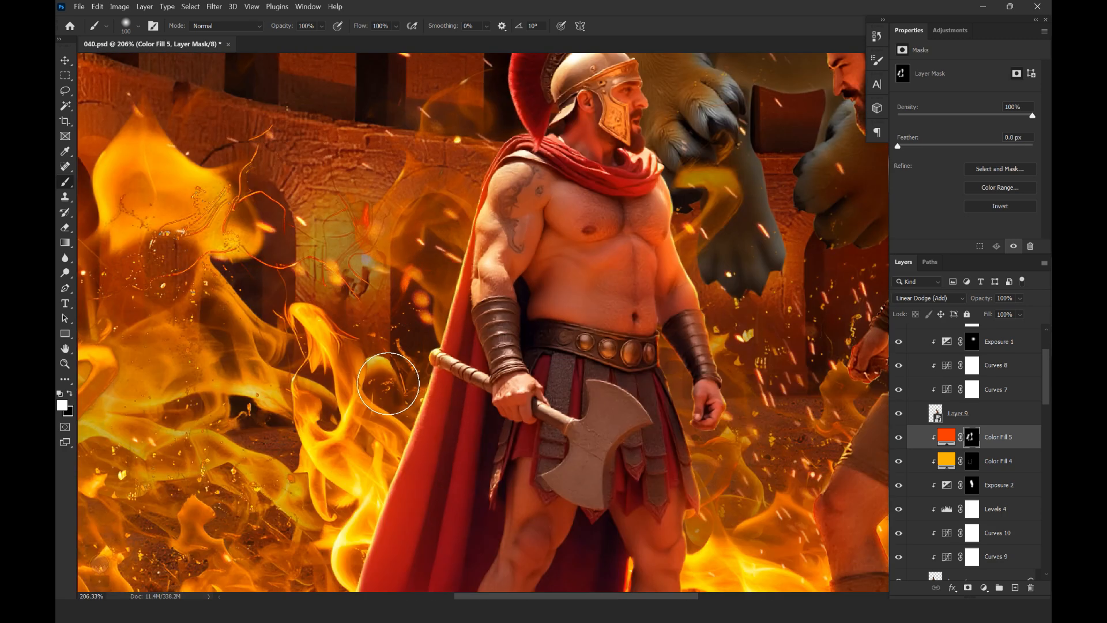
Extend the white glow on the fill mask along the left fighter's axe handle, cape, shoulders and helmet crest
left_click_drag(390, 382, 411, 378)
left_click_drag(451, 303, 459, 435)
left_click_drag(508, 149, 479, 212)
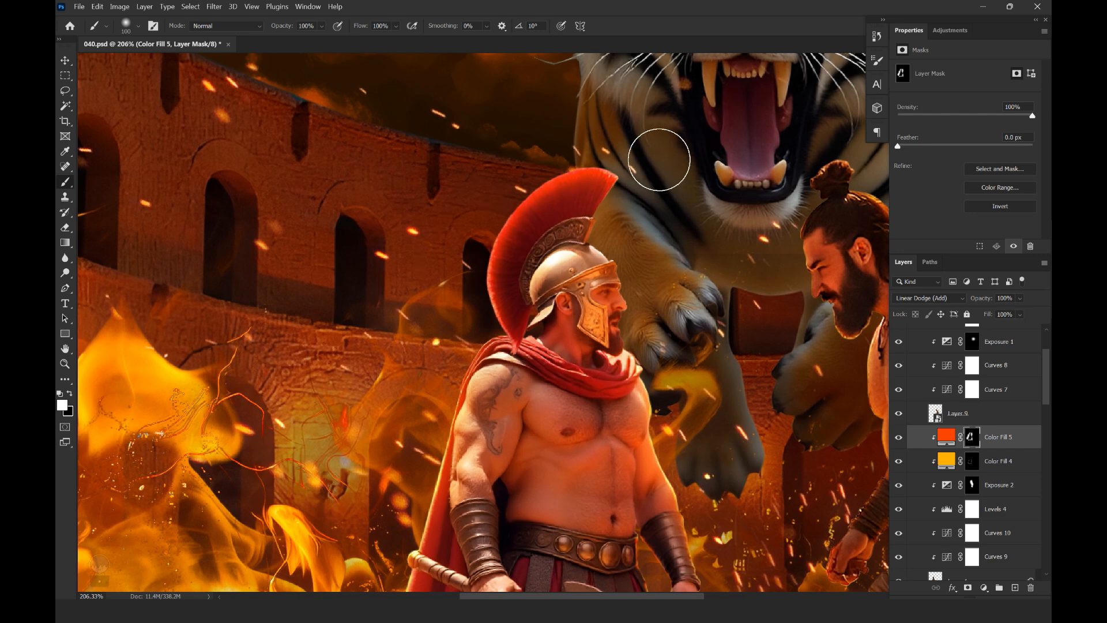
left_click_drag(658, 168, 693, 169)
left_click_drag(625, 279, 600, 234)
left_click_drag(644, 342, 551, 324)
left_click_drag(660, 323, 738, 323)
left_click_drag(558, 422, 568, 273)
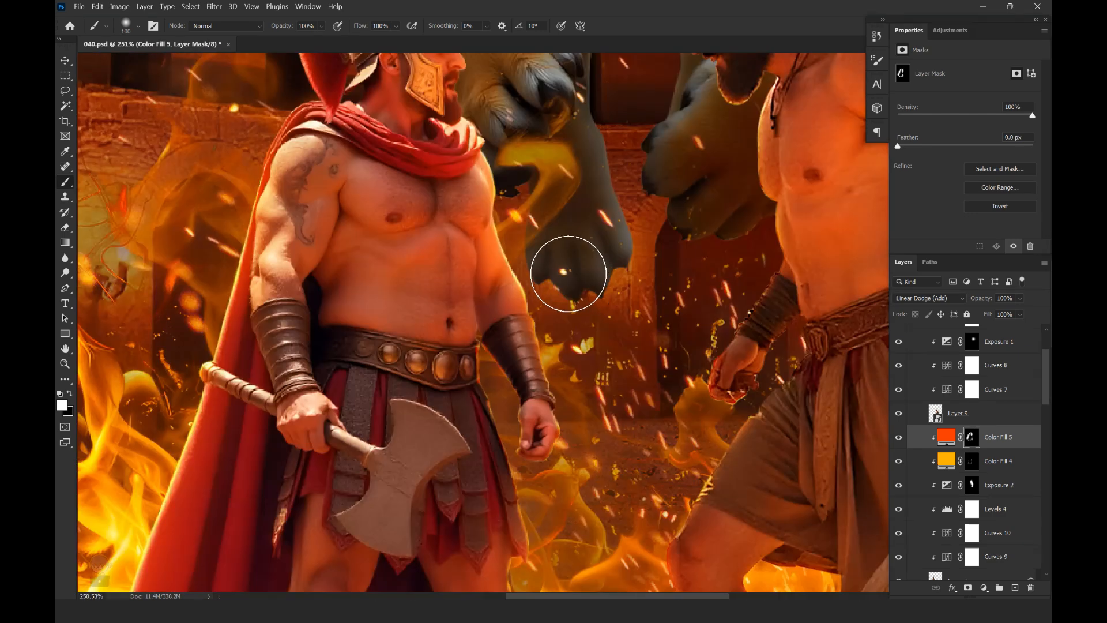
Paint white glow on the fill mask along the left fighter's facing hand and legs, and save the document
mouse_move(617, 341)
left_mouse_down()
mouse_move(479, 341)
mouse_move(606, 365)
left_mouse_up()
left_click_drag(492, 466, 462, 437)
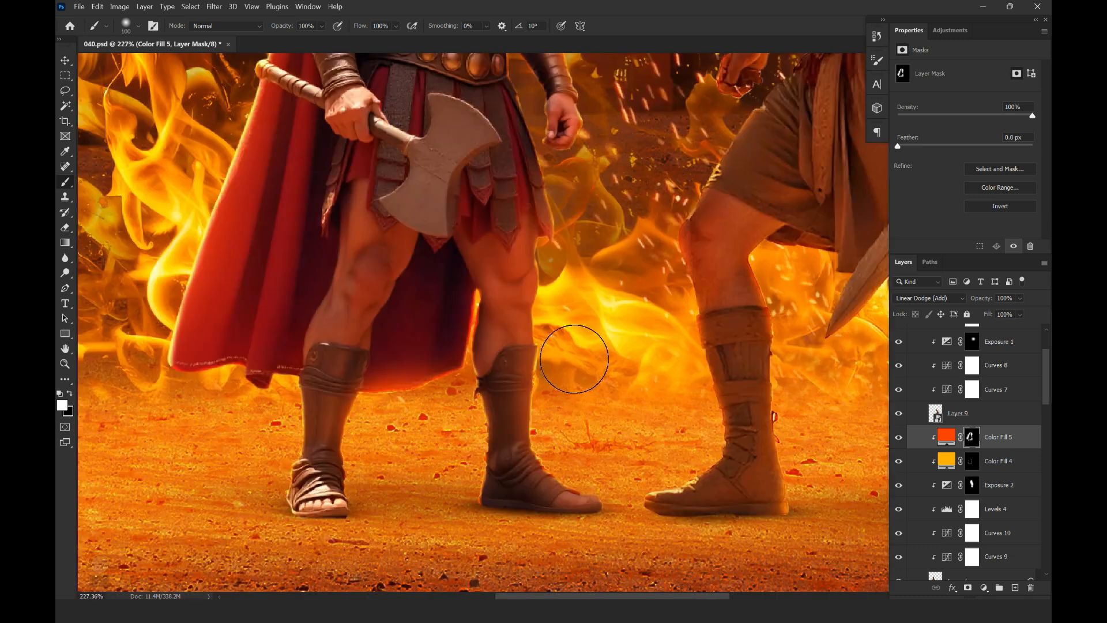
left_click_drag(572, 399, 559, 350)
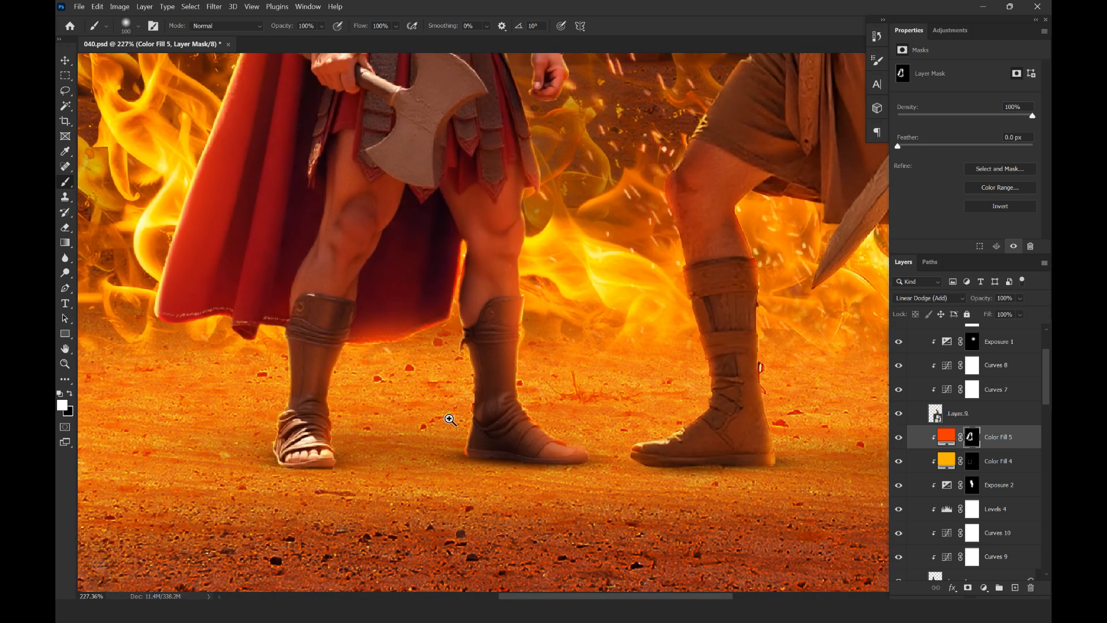
left_click_drag(450, 419, 335, 419)
key("ctrl+0")
key("ctrl+s")
Add a solid colour fill above the right fighter's existing orange fill, clip it to him and set its colour to ff4200
left_click(65, 60)
left_click(524, 280)
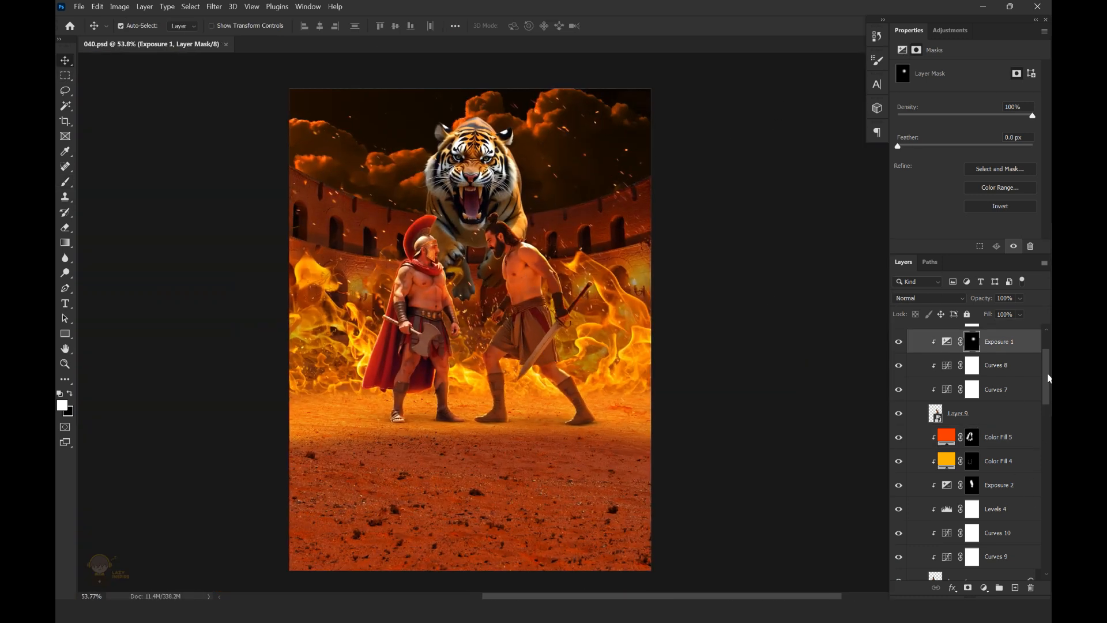
left_click_drag(1048, 374, 1047, 356)
left_click(1000, 371)
left_click(984, 587)
left_click(974, 378)
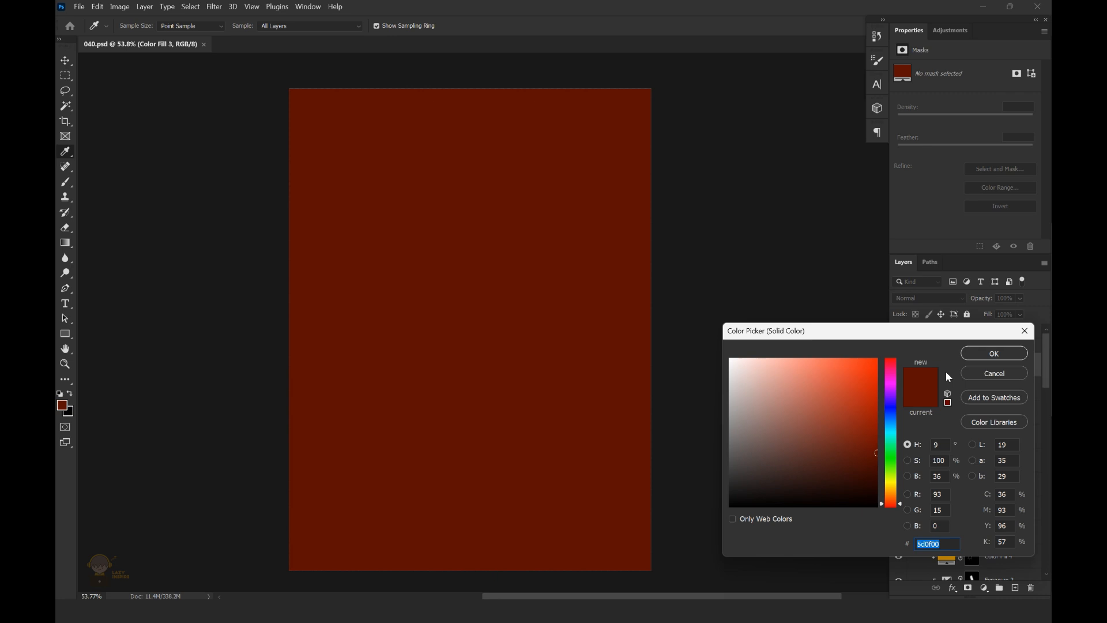
left_click(984, 355)
left_click(1006, 376, "alt")
double_click(953, 369)
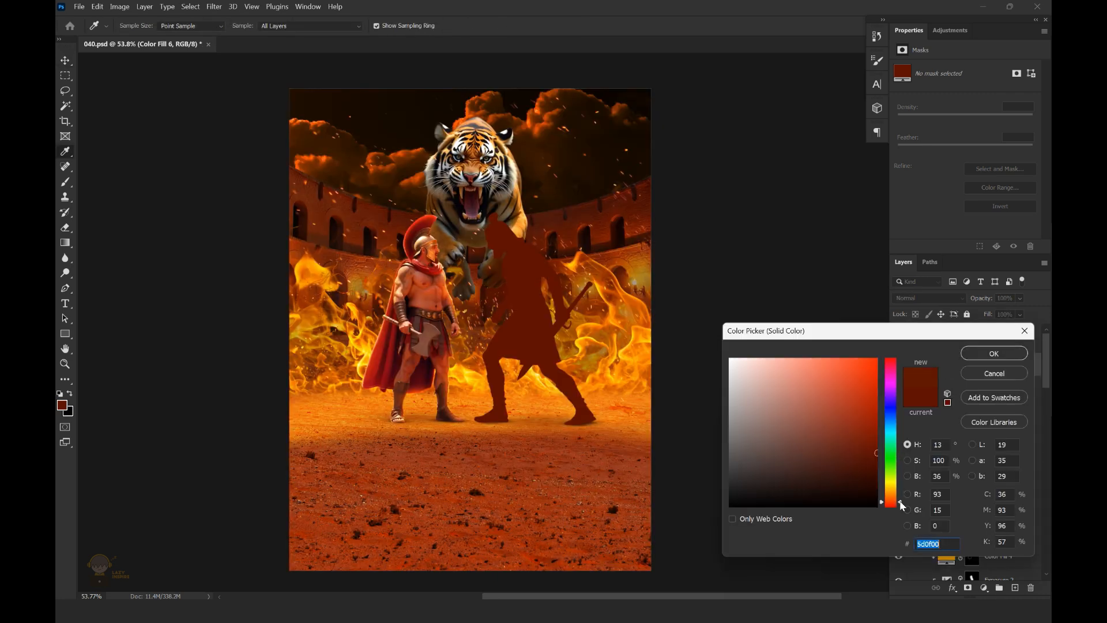
type("ff4200")
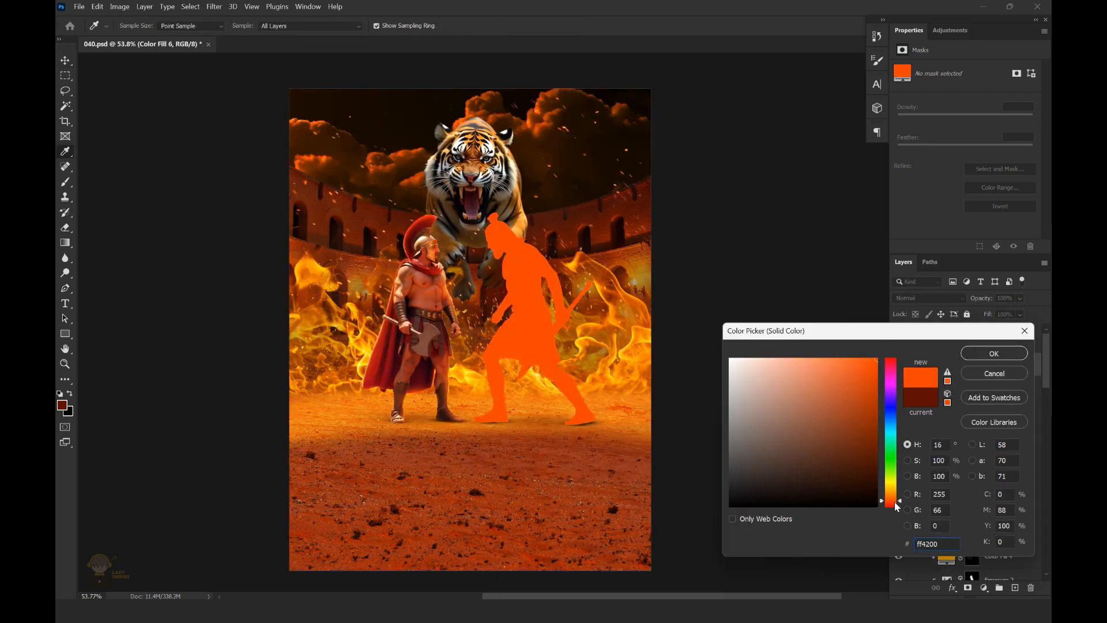
left_click(994, 353)
Set the right fighter's new fill to Linear Dodge (Add) and invert its mask to black
left_click(928, 297)
left_click(917, 386)
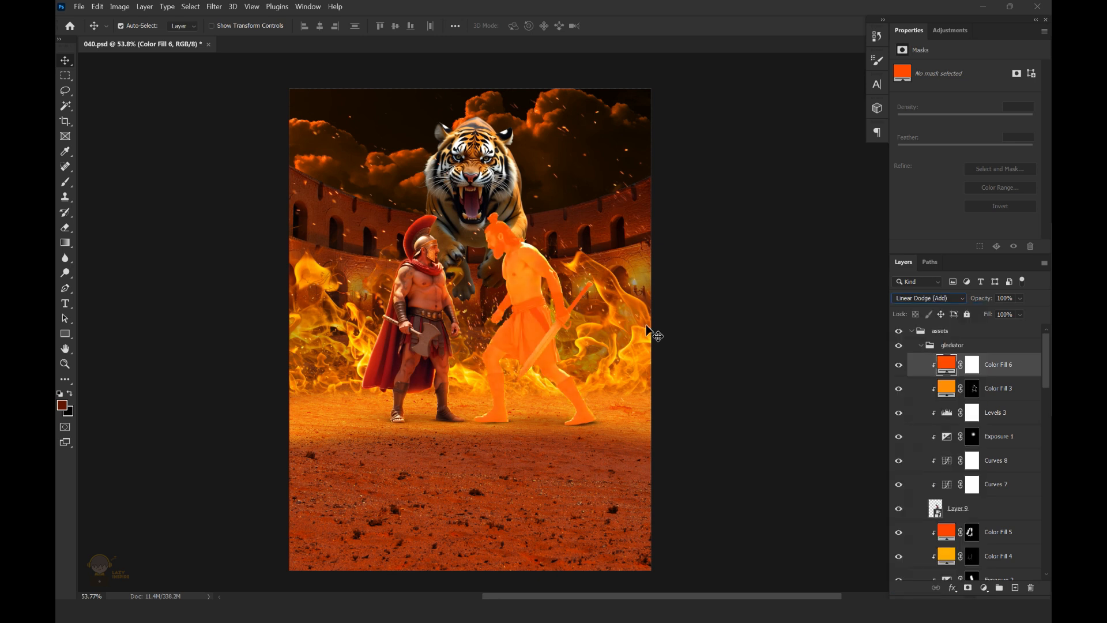
scroll(528, 267, "up", 4)
left_click(972, 365)
key("ctrl+i")
key("b")
Paint white glow on the new fill's mask along the right fighter's back, shoulder and sword arm
scroll(545, 228, "up", 3)
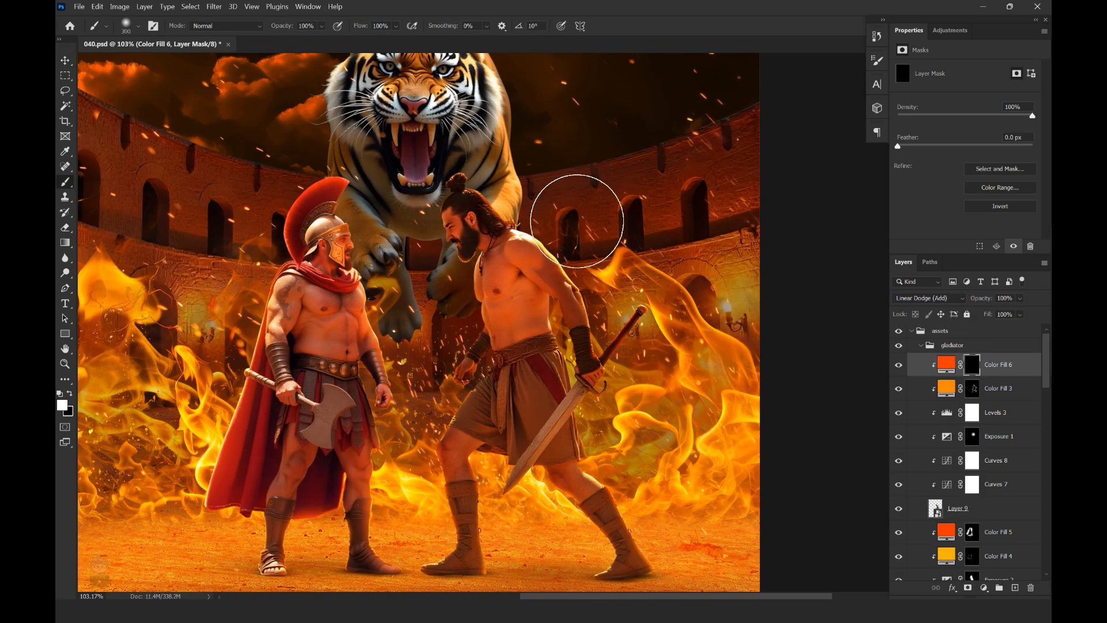
left_click_drag(580, 217, 549, 188)
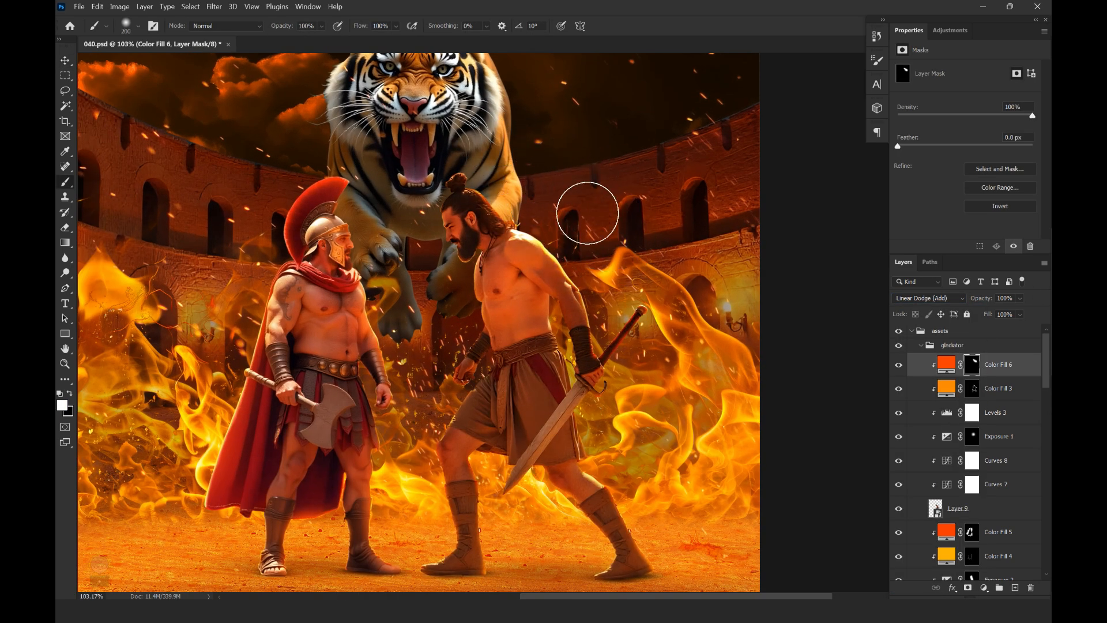
scroll(669, 358, "up", 3)
key("bracketleft")
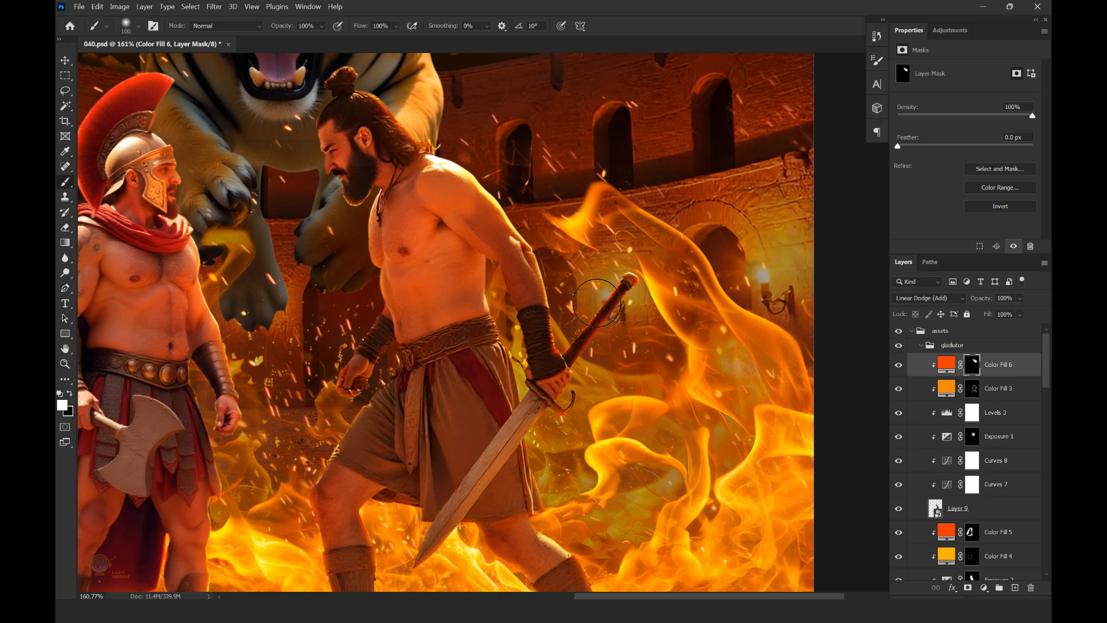
left_click_drag(569, 173, 548, 133)
scroll(557, 267, "down", 5)
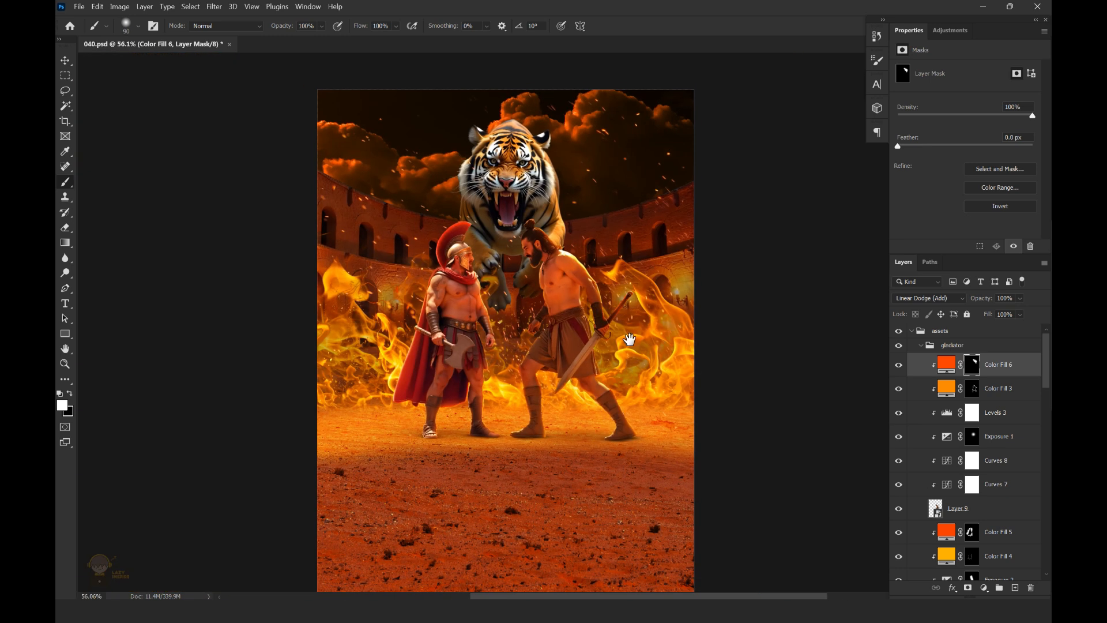
Paint white glow on the fill mask along the right fighter's kilt and legs
scroll(571, 393, "up", 7)
left_click_drag(580, 408, 580, 465)
mouse_move(440, 400)
left_mouse_down()
mouse_move(490, 348)
mouse_move(490, 434)
left_mouse_up()
mouse_move(289, 332)
left_mouse_down()
mouse_move(378, 339)
mouse_move(512, 457)
left_mouse_up()
scroll(359, 346, "up", 2)
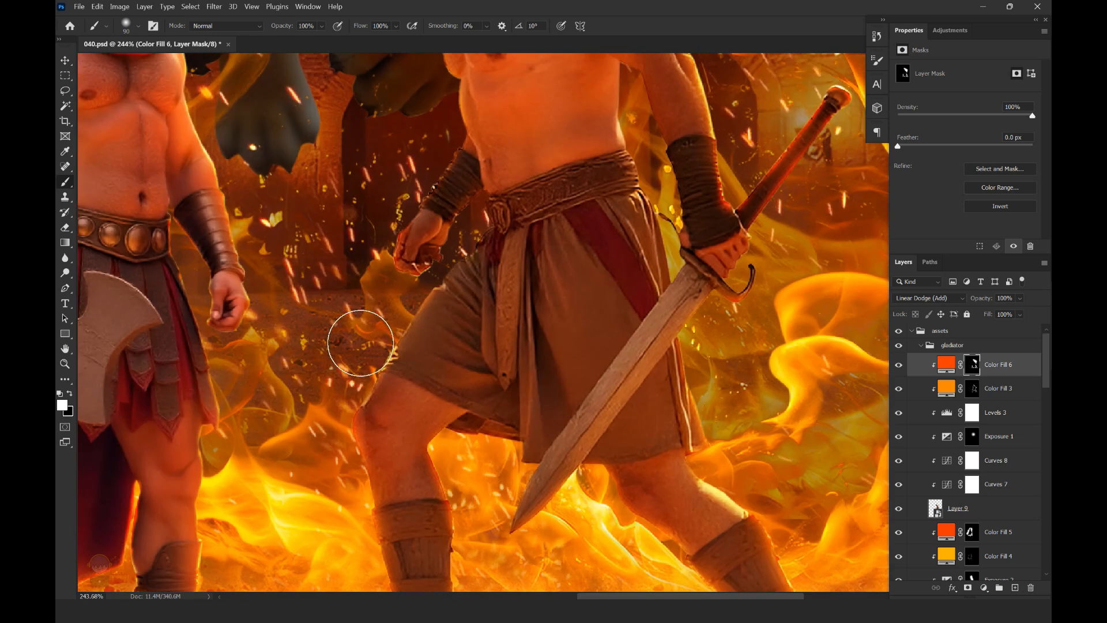
Refine the glow around the right fighter's fist and thigh with a 40 px brush, painting black on the mask over the fist
scroll(432, 328, "up", 3)
scroll(520, 221, "up", 2)
key("bracketleft")
key("bracketleft")
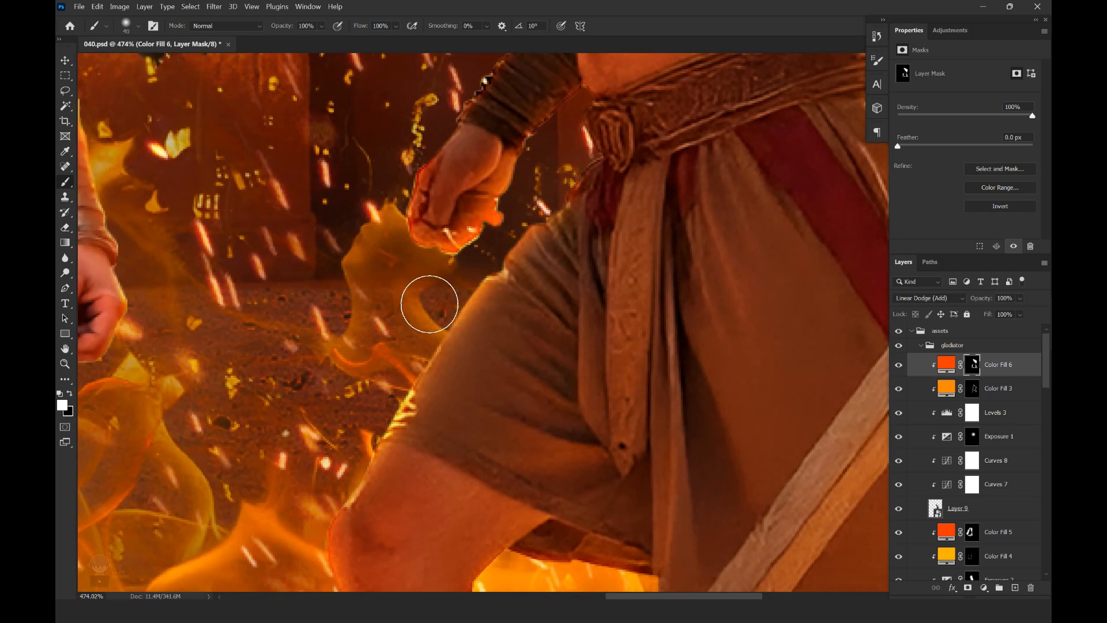
scroll(588, 259, "down", 4)
scroll(568, 211, "up", 4)
mouse_move(595, 244)
left_mouse_down()
mouse_move(598, 203)
mouse_move(581, 266)
left_mouse_up()
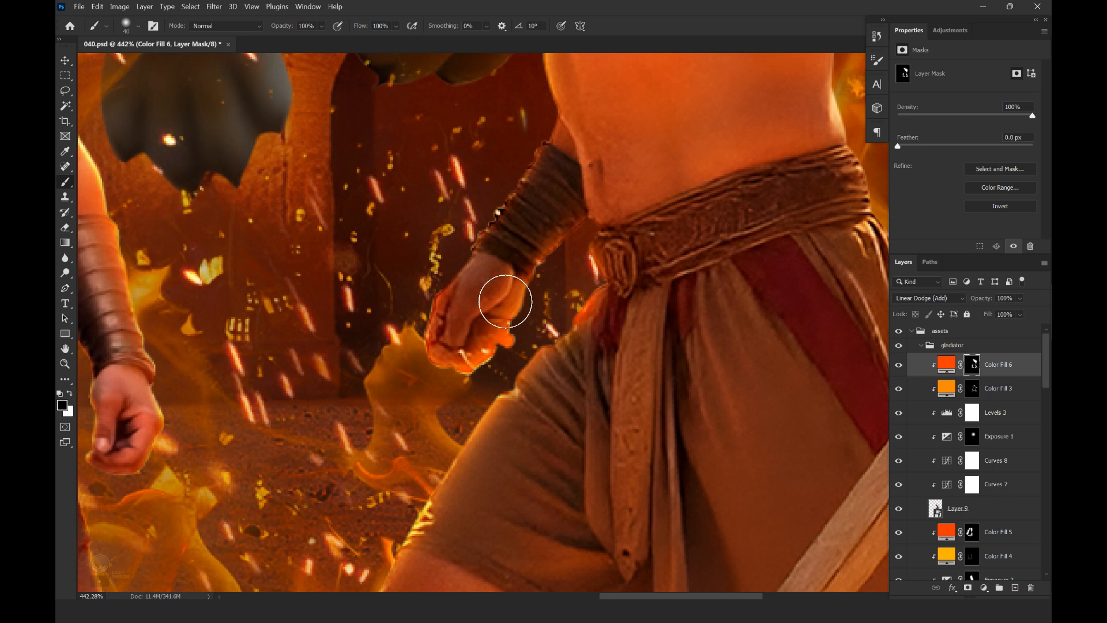
left_click_drag(505, 301, 463, 339)
scroll(620, 272, "down", 5)
Paint white glow on the fill mask along the front of the right fighter's chest and head
scroll(622, 267, "up", 3)
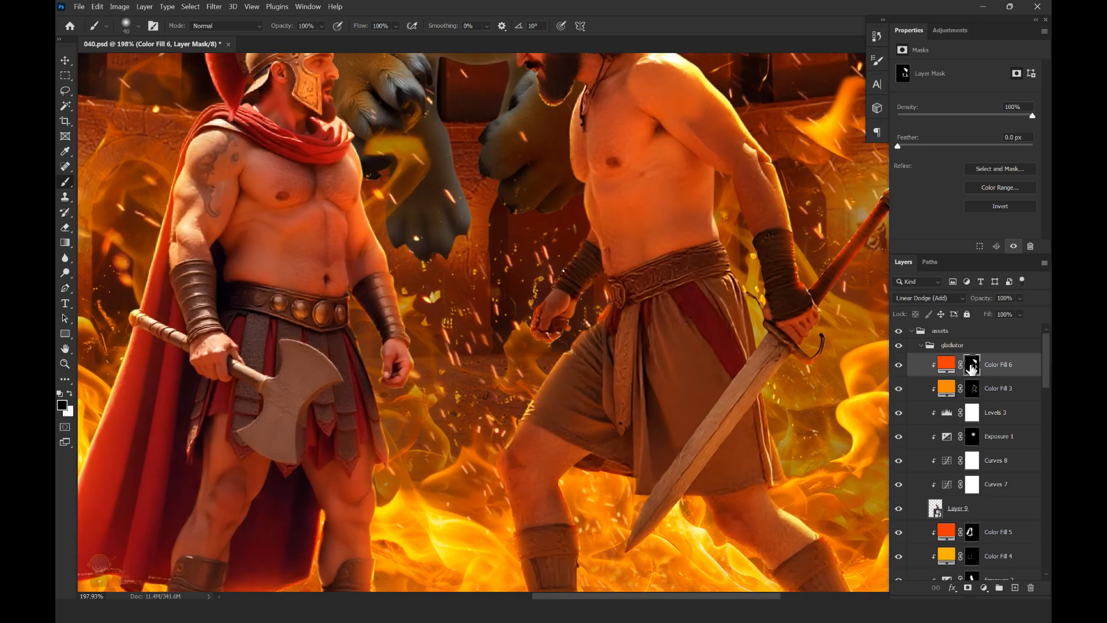
scroll(519, 257, "up", 4)
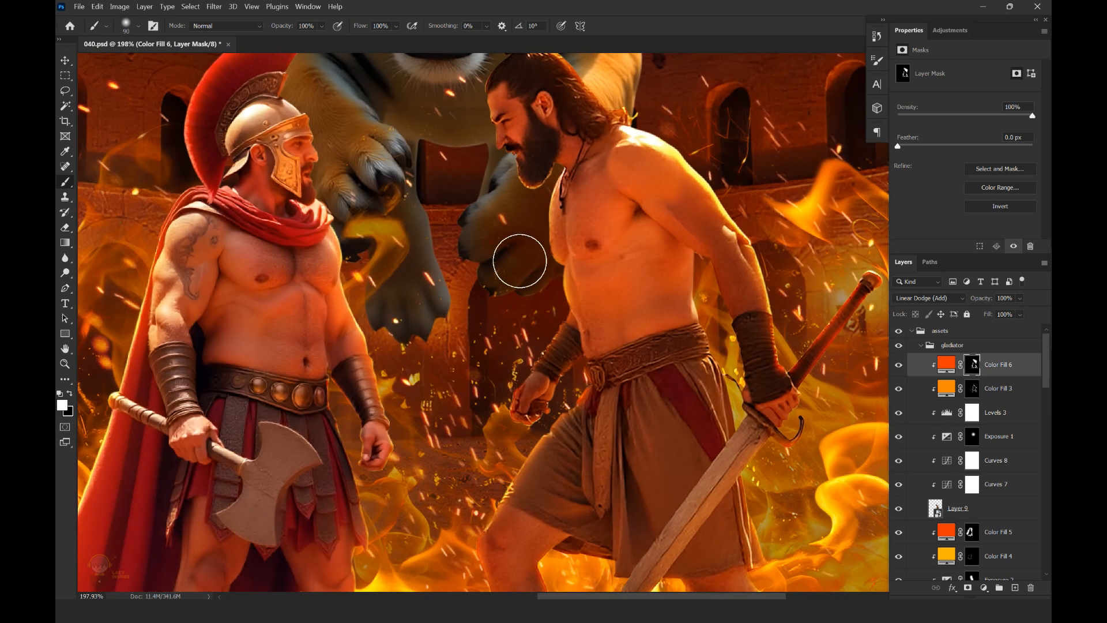
scroll(455, 169, "up", 2)
scroll(603, 253, "down", 8)
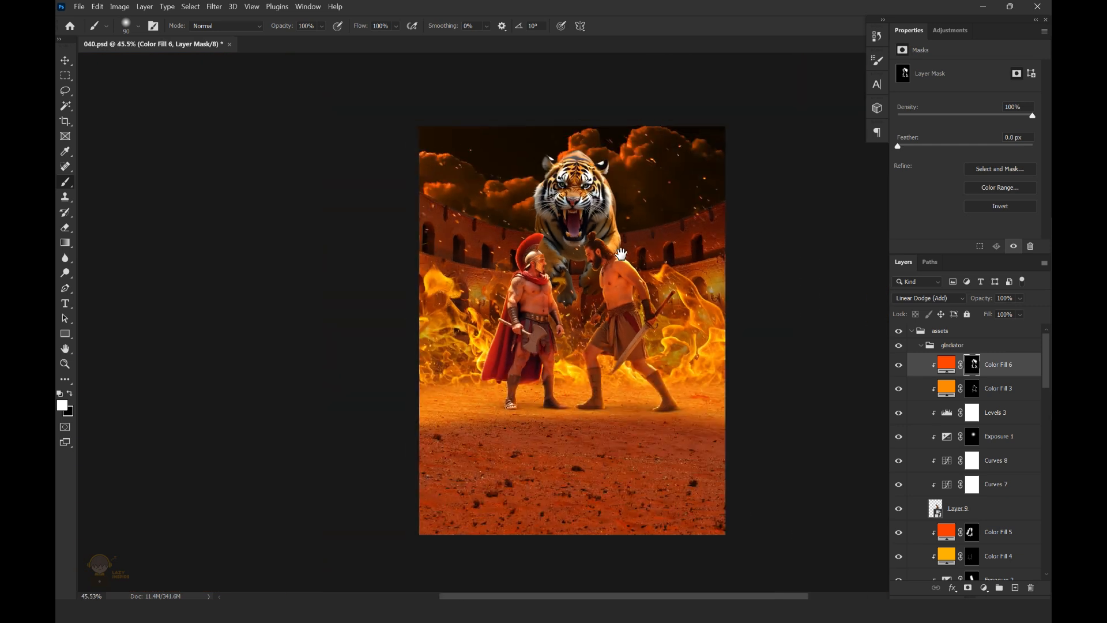
Save the document and bring the fire3 image in as a visible layer at the top of the gladiator group
key("ctrl+s")
left_click(65, 62)
scroll(724, 337, "up", 2)
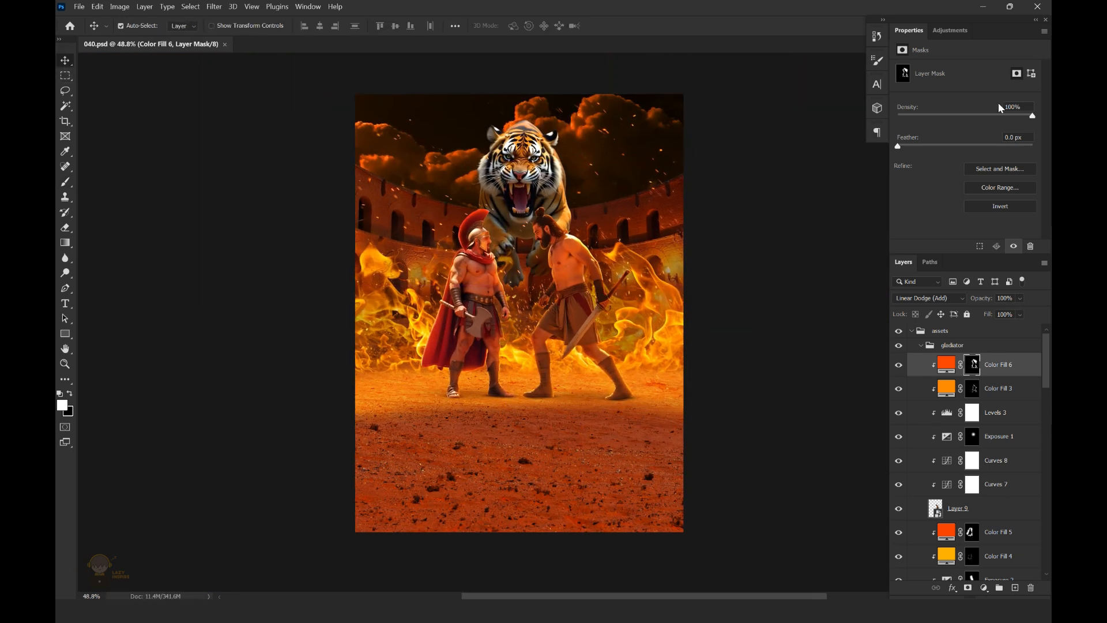
left_click_drag(1048, 371, 1000, 353)
left_click(974, 414)
left_click(899, 413)
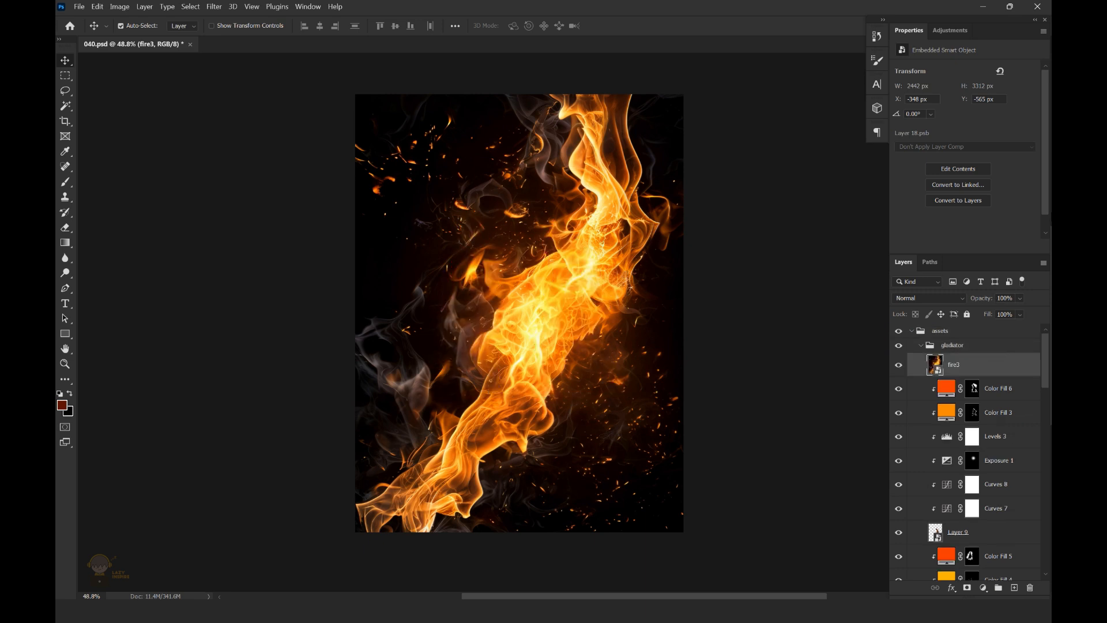
Set fire3 to Screen mode, scale it down to 557 x 709 px and rotate it 6.64° to lie over the right fighter's sword
left_click(929, 297)
left_click(934, 375)
key("ctrl+t")
scroll(628, 297, "down", 5)
left_click_drag(704, 112, 624, 265)
scroll(613, 286, "up", 5)
left_click_drag(527, 294, 638, 293)
left_click_drag(710, 216, 724, 240)
left_click_drag(653, 278, 648, 304)
left_click_drag(705, 223, 671, 254)
left_click_drag(658, 283, 690, 281)
left_click_drag(632, 311, 628, 315)
key("Return")
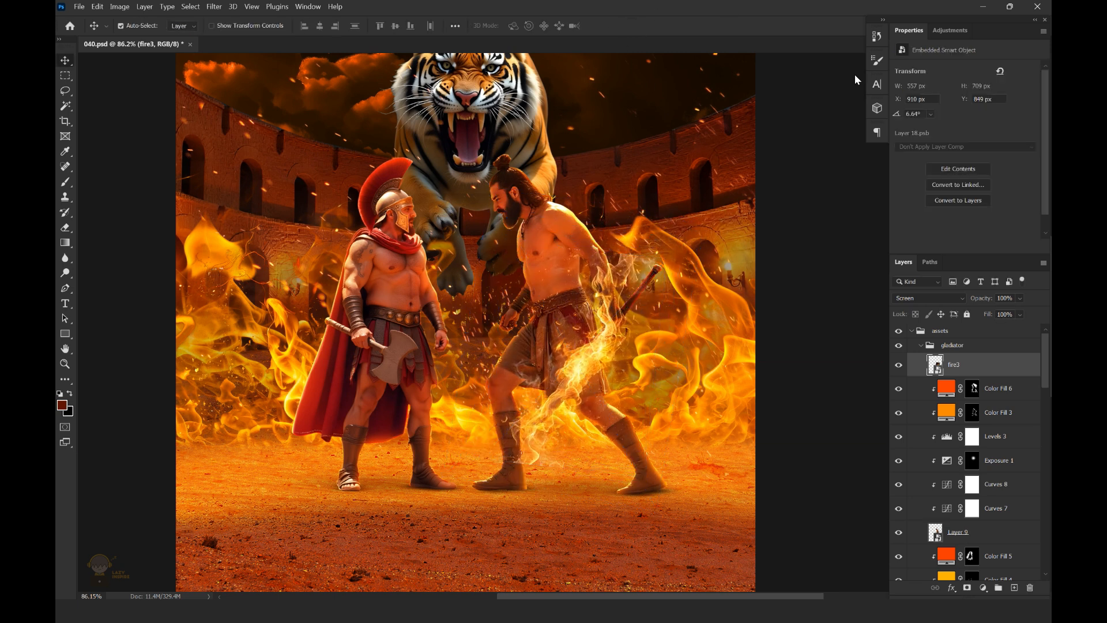
Add a layer mask to fire3 and paint black to hide stray flames around the right fighter's sword
scroll(569, 323, "up", 2)
left_click(967, 588)
key("b")
key("d")
key("x")
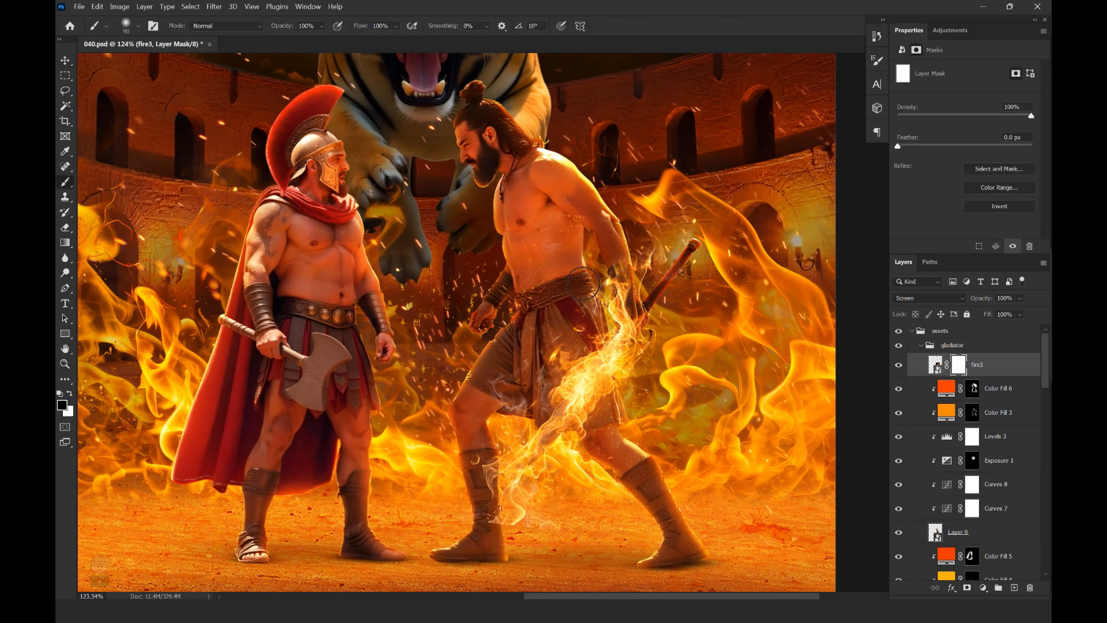
left_click_drag(593, 307, 613, 331)
scroll(667, 367, "up", 1)
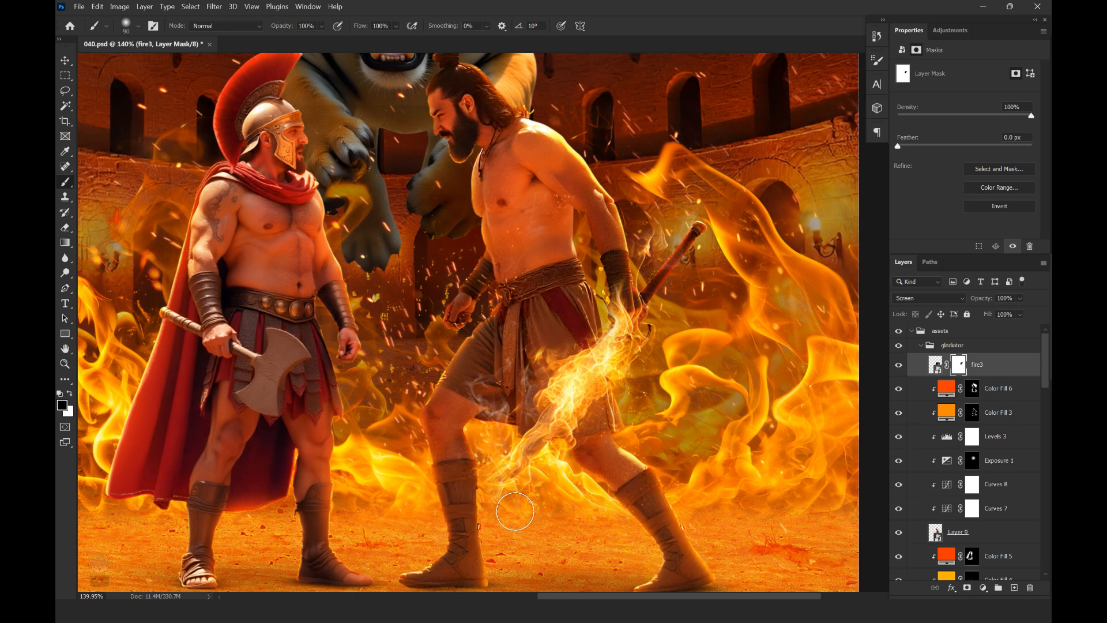
scroll(615, 380, "up", 1)
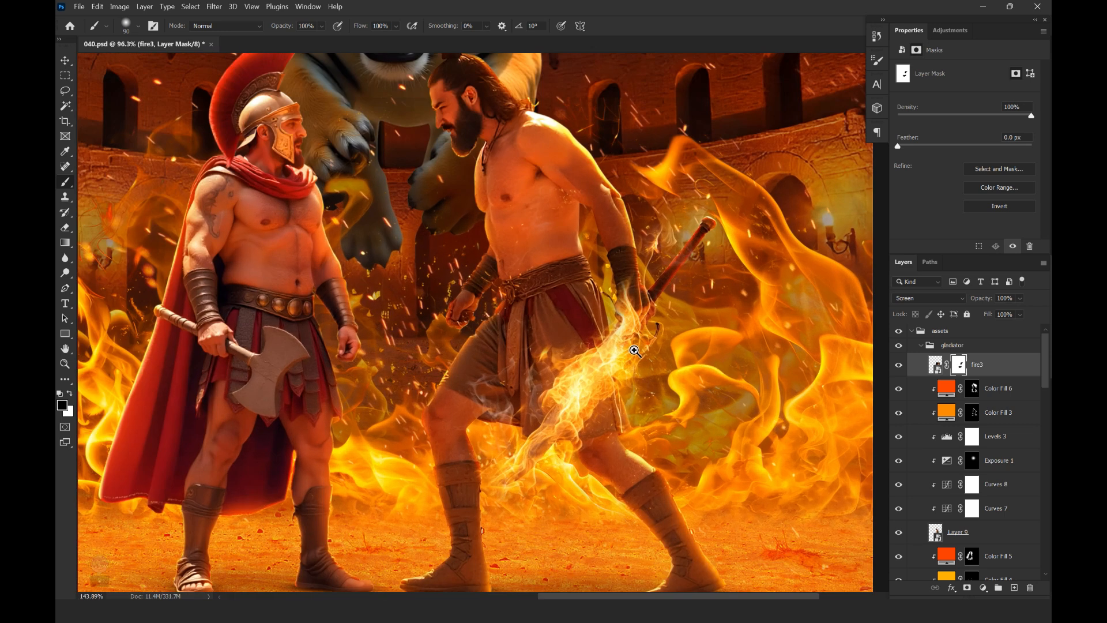
Hide the fire3 layer and add a new empty layer directly above the right fighter's orange-red fill
left_click(899, 365)
left_click(964, 539)
key("ctrl+shift+alt+n")
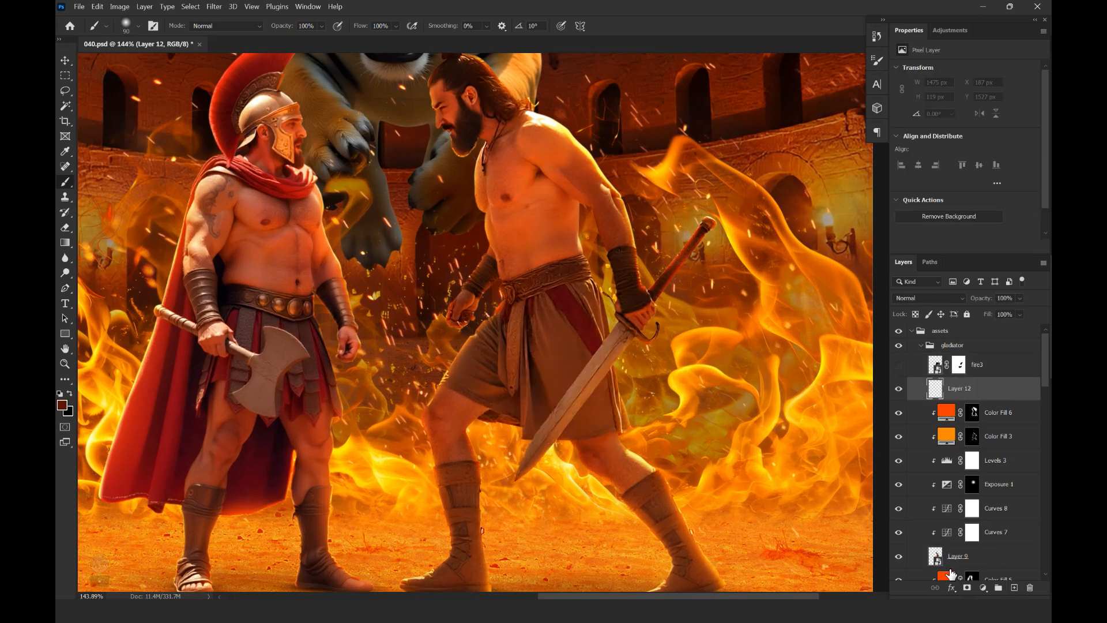
Trace the blade of the right fighter's sword with a closed Pen tool path, from the crossguard to the tip
left_click(957, 556)
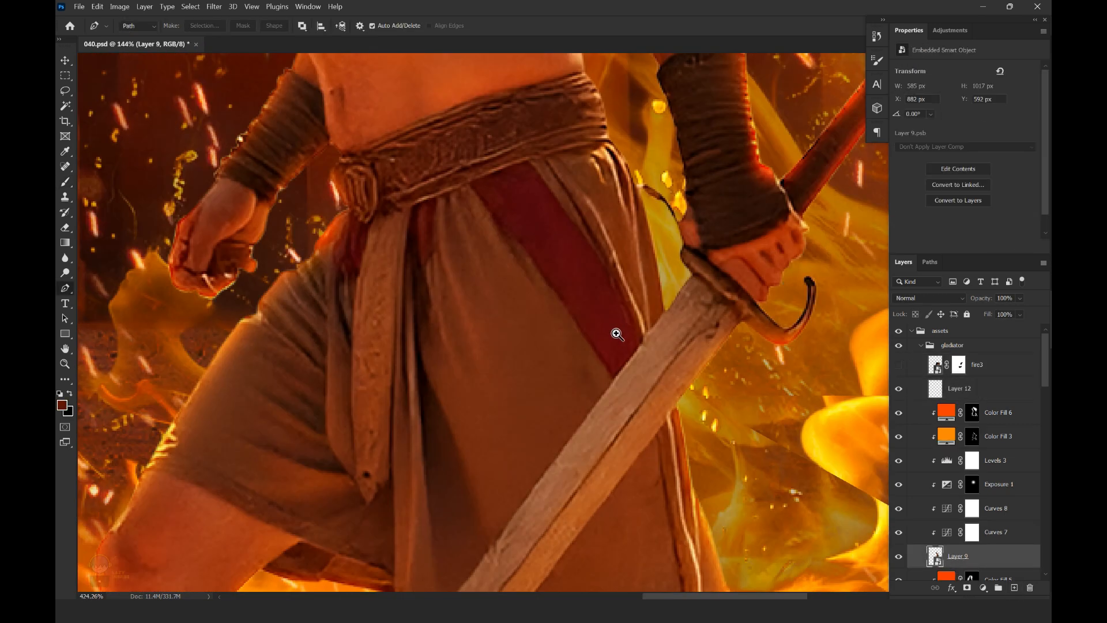
left_click_drag(617, 335, 639, 332)
left_click_drag(759, 264, 771, 227)
left_click(793, 182)
left_click(750, 246)
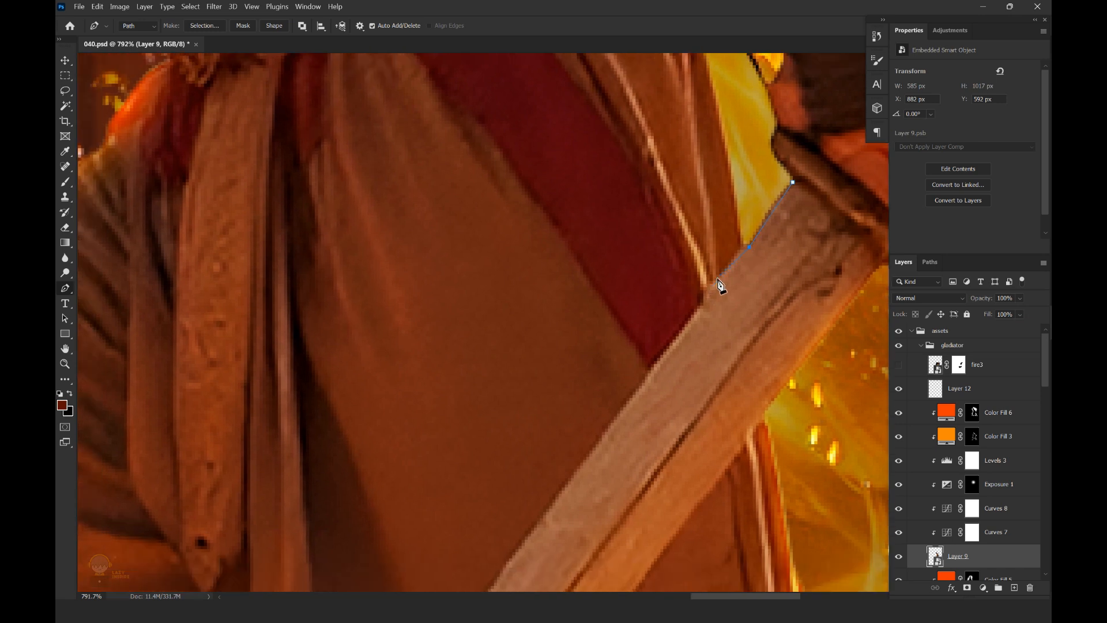
left_click_drag(648, 386, 724, 279)
left_click(585, 454)
left_click_drag(598, 446, 613, 413)
left_click_drag(559, 469, 621, 311)
left_click(479, 501)
left_click_drag(441, 543, 484, 442)
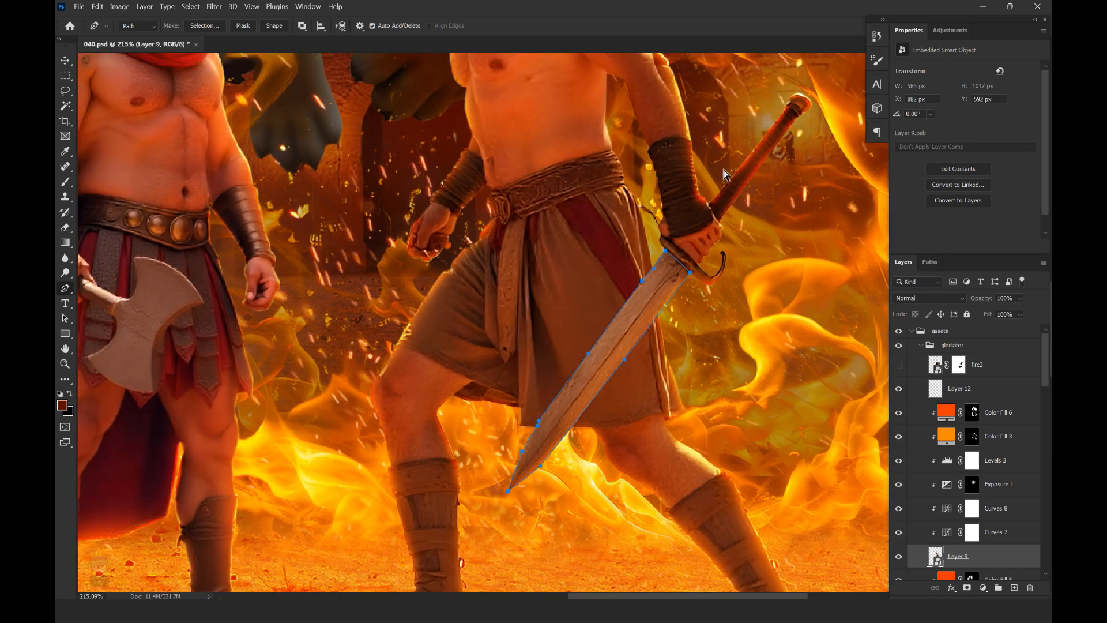
Turn the blade path into a selection and fill it with bright orange-red on a new layer above Color Fill 6
left_click(992, 420)
key("ctrl+shift+alt+n")
left_click(62, 405)
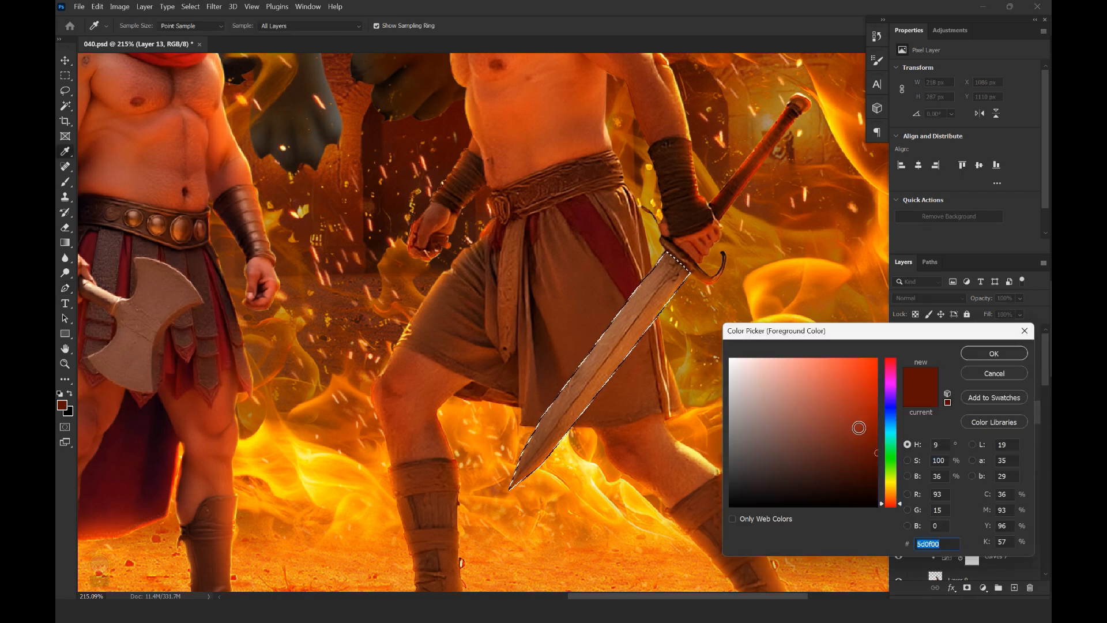
left_click_drag(898, 501, 899, 501)
left_click(877, 359)
left_click(984, 353)
key("alt+BackSpace")
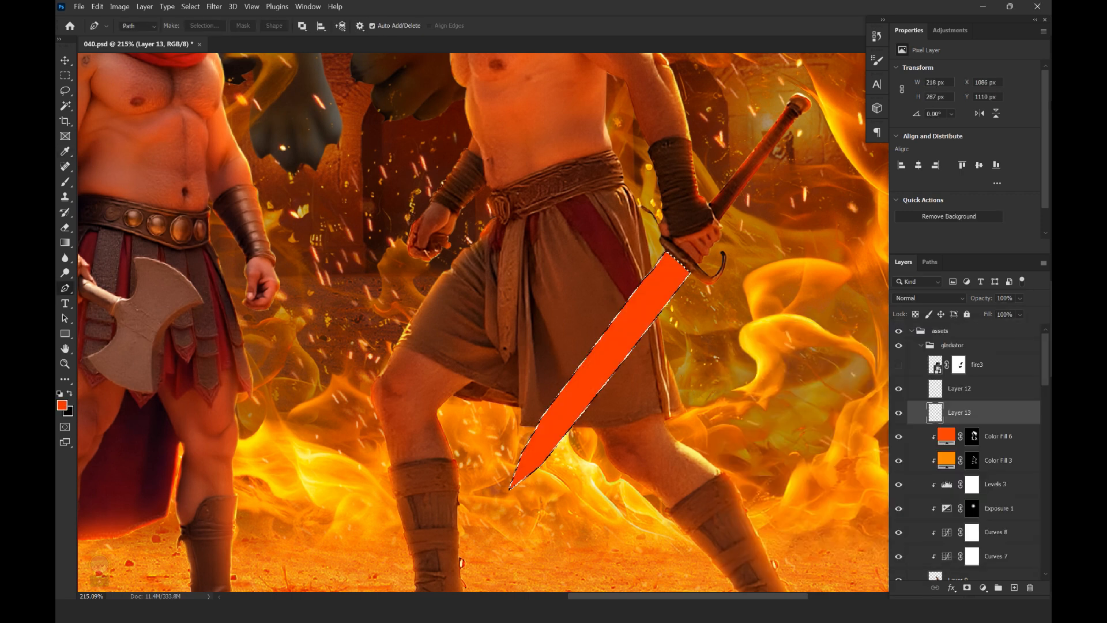
Set the blade fill layer to Overlay mode and make the fire3 layer visible again
left_click(928, 298)
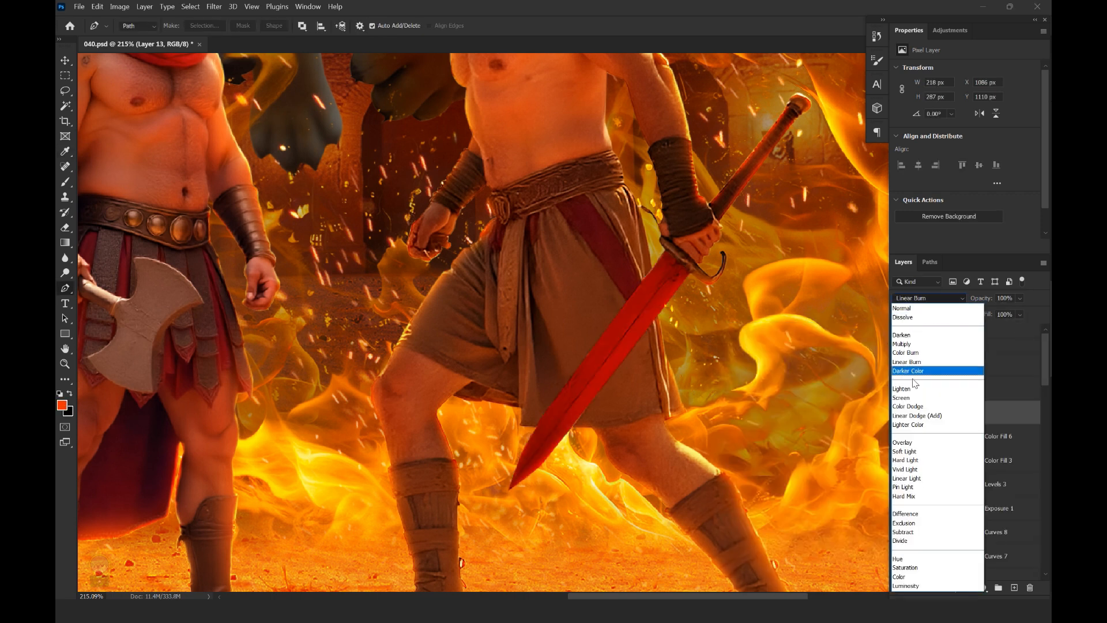
left_click(910, 444)
left_click_drag(704, 302, 688, 347)
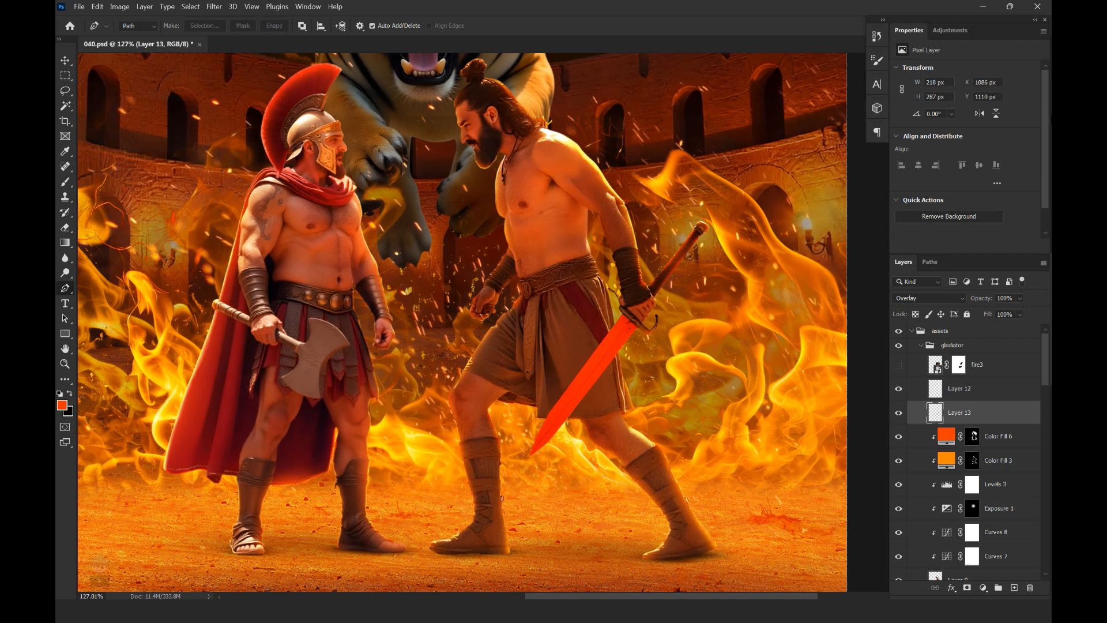
left_click(899, 369)
left_click(976, 361)
left_click(966, 416)
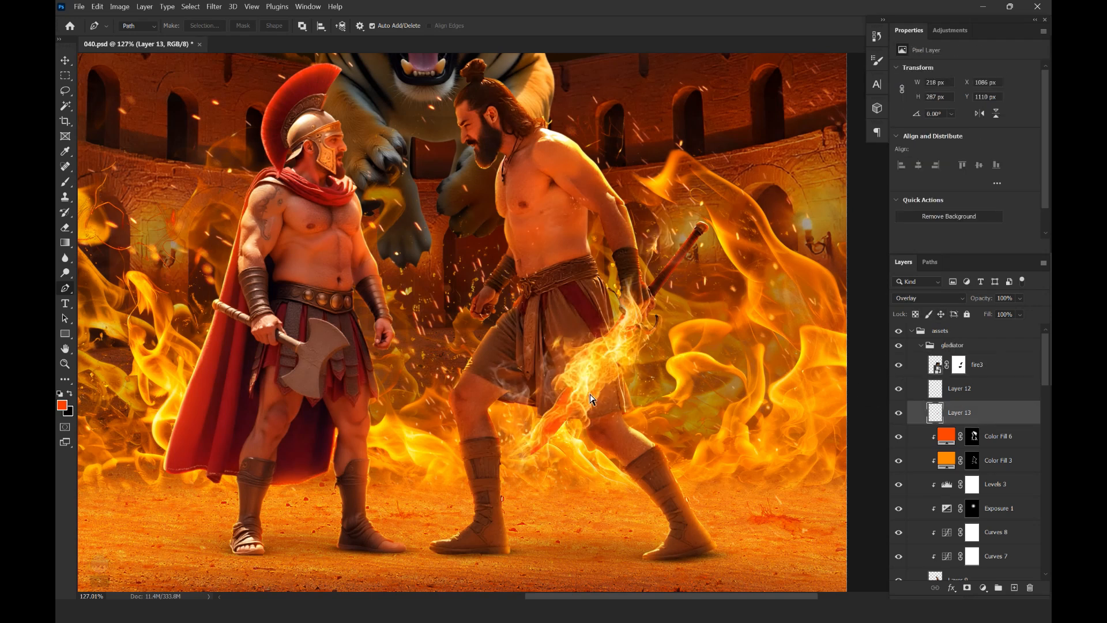
key("ctrl+0")
Fill the blade selection with black on fire3's layer mask, and deselect
left_click(959, 365)
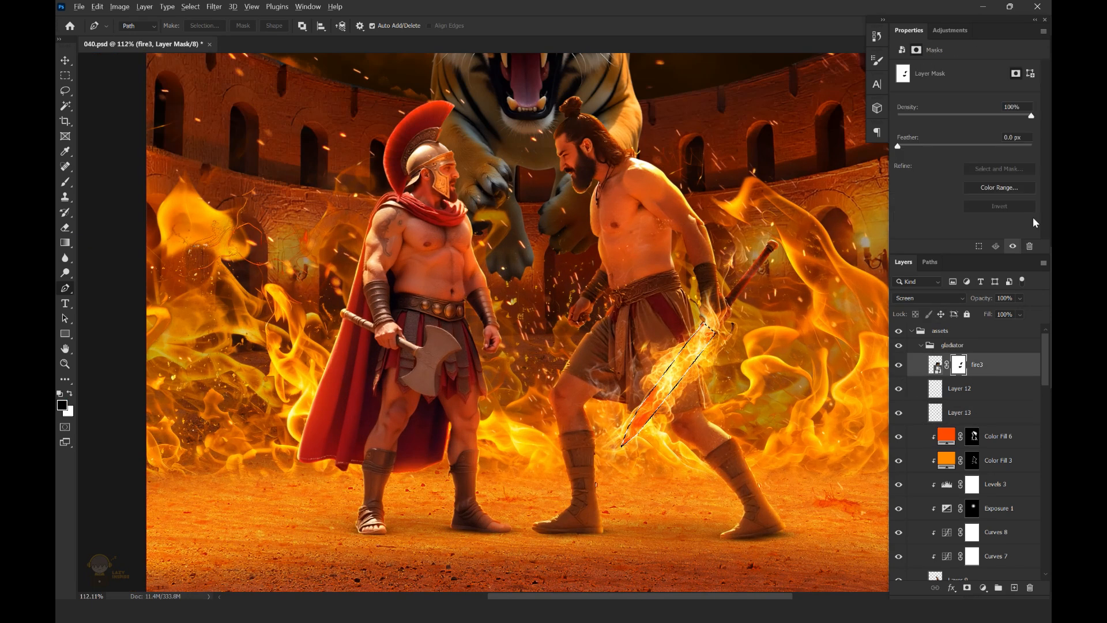
key("alt+Delete")
key("ctrl+d")
Change the blend mode of the blade fill layer to Color Dodge
scroll(680, 364, "up", 5)
left_click(976, 417)
left_click(929, 299)
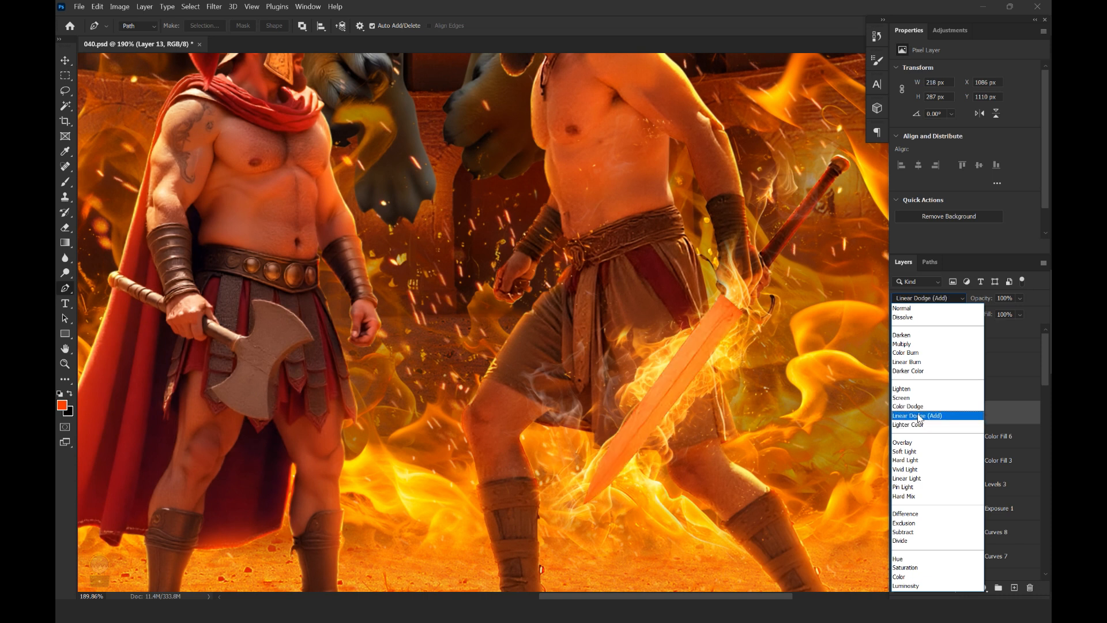
left_click(921, 407)
Add a Color Overlay effect in bright orange to the blade fill layer
left_click(952, 587)
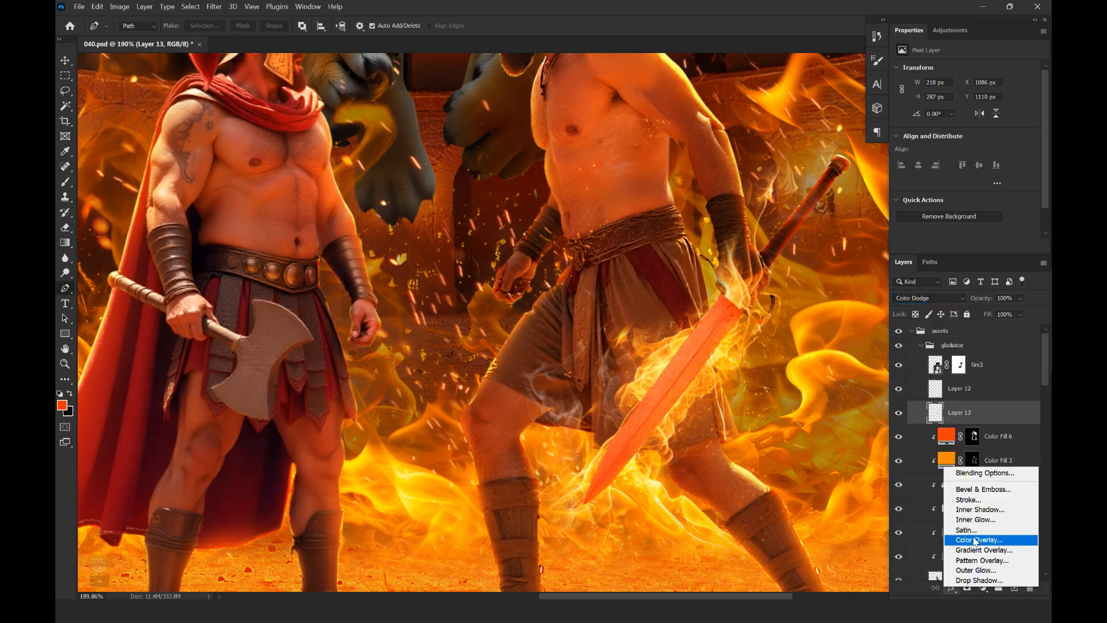
left_click(976, 539)
left_click(983, 185)
type("ff7e00")
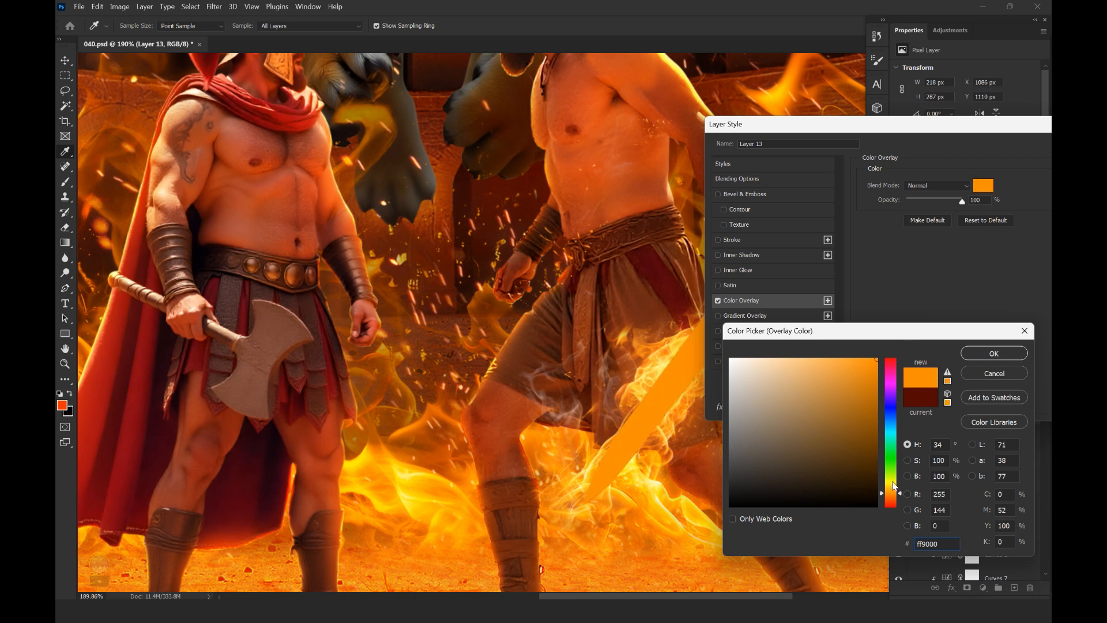
key("Return")
key("Return")
key("p")
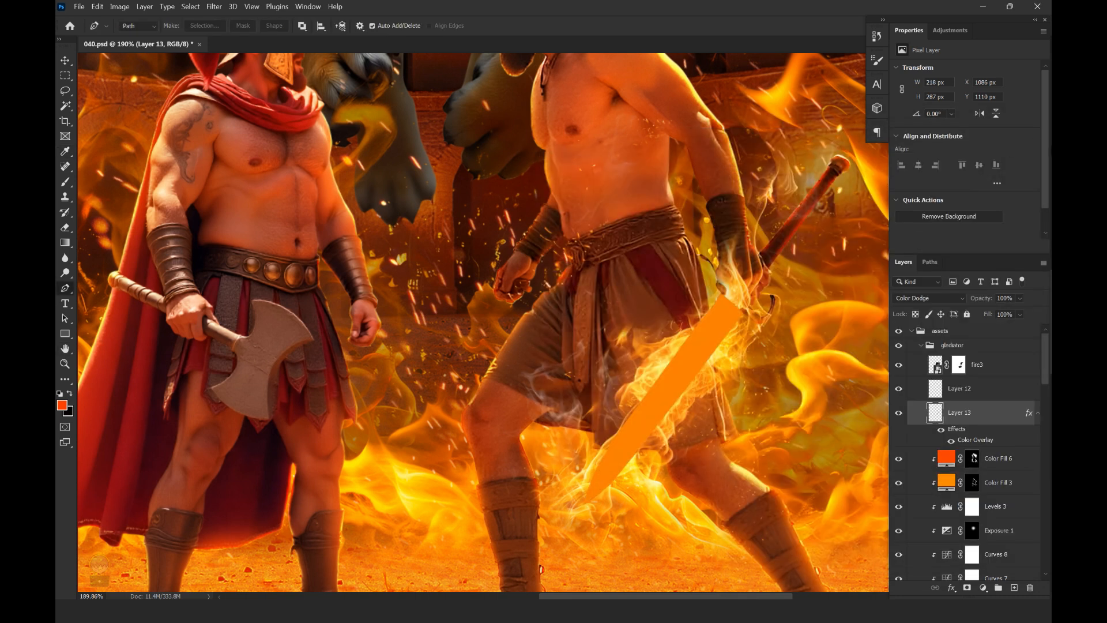
Rework the blade layer's style so its orange overlay blends as a yellow glow with the sword's texture, and save the document
double_click(1030, 413)
left_click(567, 340)
mouse_move(767, 161)
left_mouse_down()
mouse_move(919, 144)
mouse_move(918, 423)
mouse_move(823, 116)
left_mouse_up()
left_click(910, 207)
left_click(883, 312)
left_click(1012, 136)
mouse_move(705, 359)
left_mouse_down()
mouse_move(691, 363)
mouse_move(719, 348)
mouse_move(703, 349)
left_mouse_up()
left_click(898, 414)
left_click(897, 414)
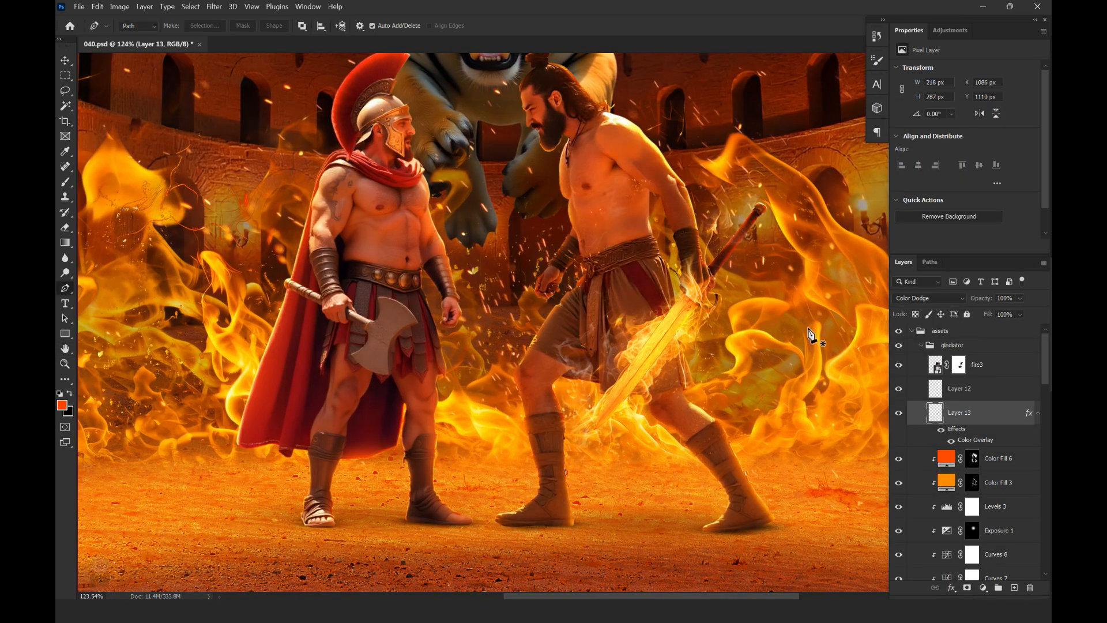
scroll(647, 368, "up", 8)
key("ctrl+s")
Paint white on fire3's layer mask with a soft 45 px brush to bring flames back over the blade and its edges
scroll(627, 423, "up", 5)
scroll(627, 424, "down", 13)
scroll(645, 404, "up", 9)
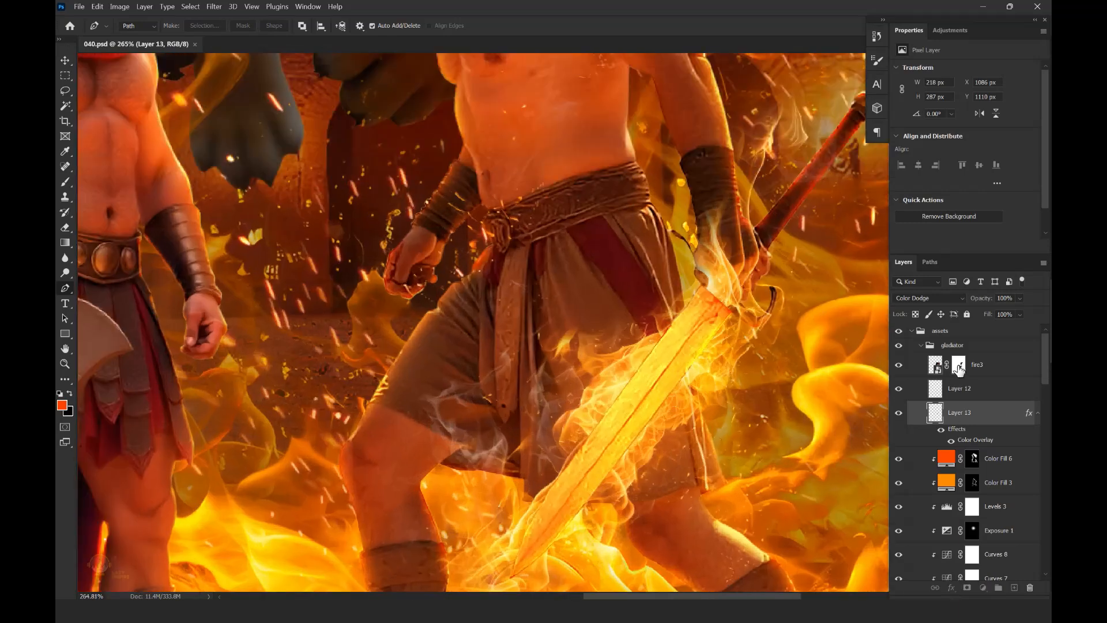
left_click(959, 369)
key("b")
key("d")
left_click_drag(642, 378, 618, 469)
key("ctrl+z")
left_click_drag(652, 325, 670, 412)
left_click_drag(573, 461, 585, 487)
left_click_drag(710, 398, 697, 390)
left_click_drag(597, 483, 634, 403)
mouse_move(611, 478)
left_mouse_down()
mouse_move(603, 447)
mouse_move(623, 441)
left_mouse_up()
left_click_drag(692, 386, 698, 453)
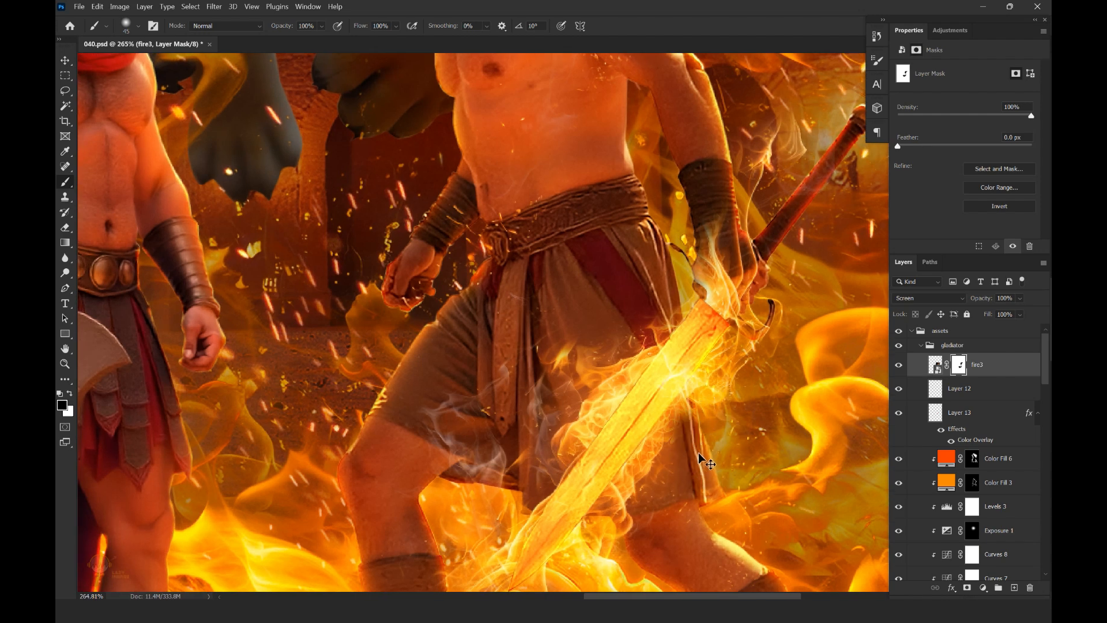
left_click_drag(643, 485, 647, 415)
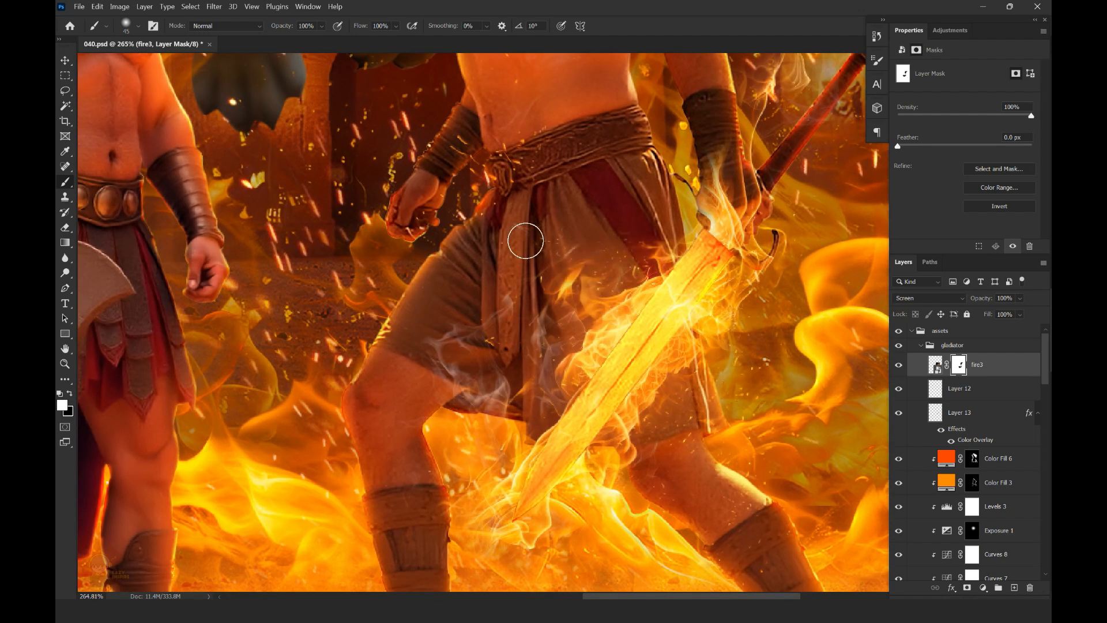
Clean up fire3's mask by hiding the smoke over the right fighter's shorts and hand, and check the whole poster
scroll(725, 262, "down", 5)
scroll(669, 294, "down", 2)
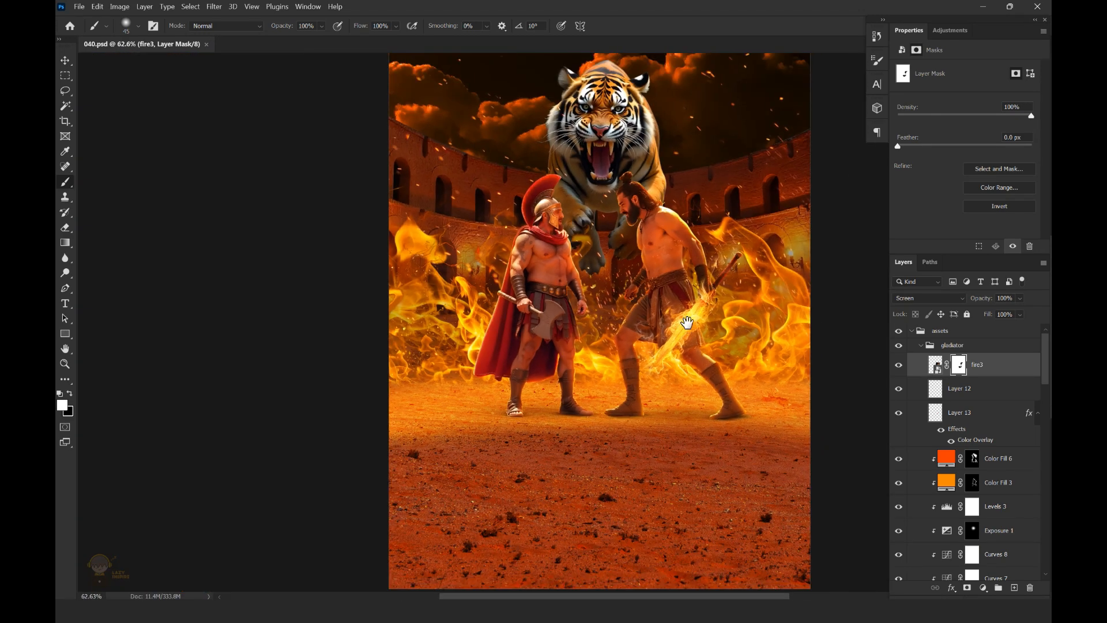
scroll(599, 303, "up", 4)
scroll(626, 183, "down", 4)
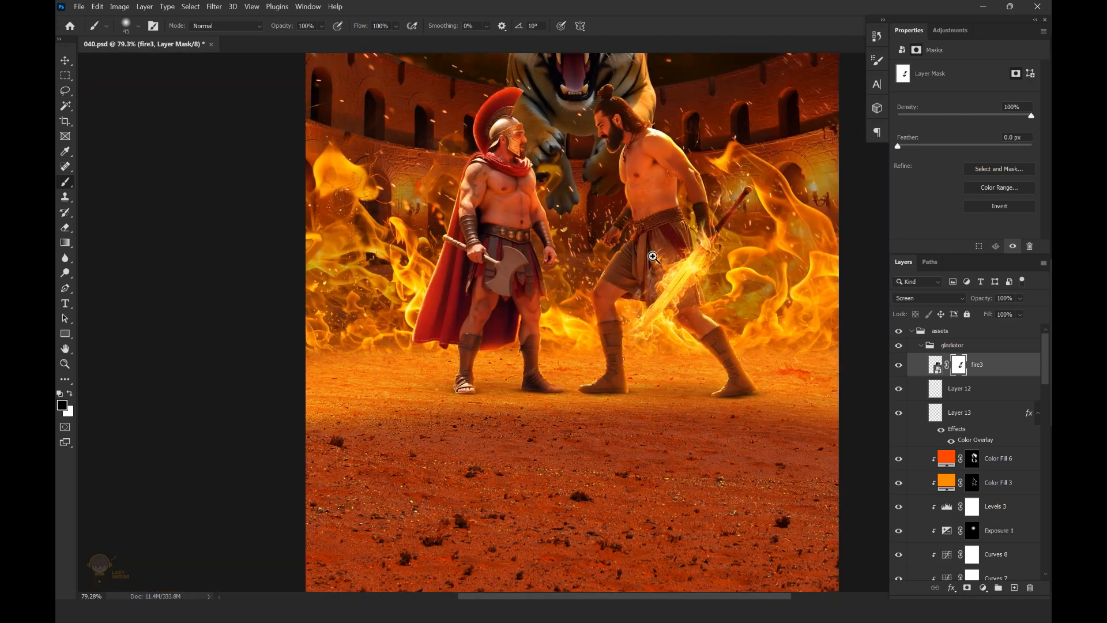
scroll(646, 306, "up", 4)
scroll(682, 259, "down", 1)
scroll(704, 266, "up", 1)
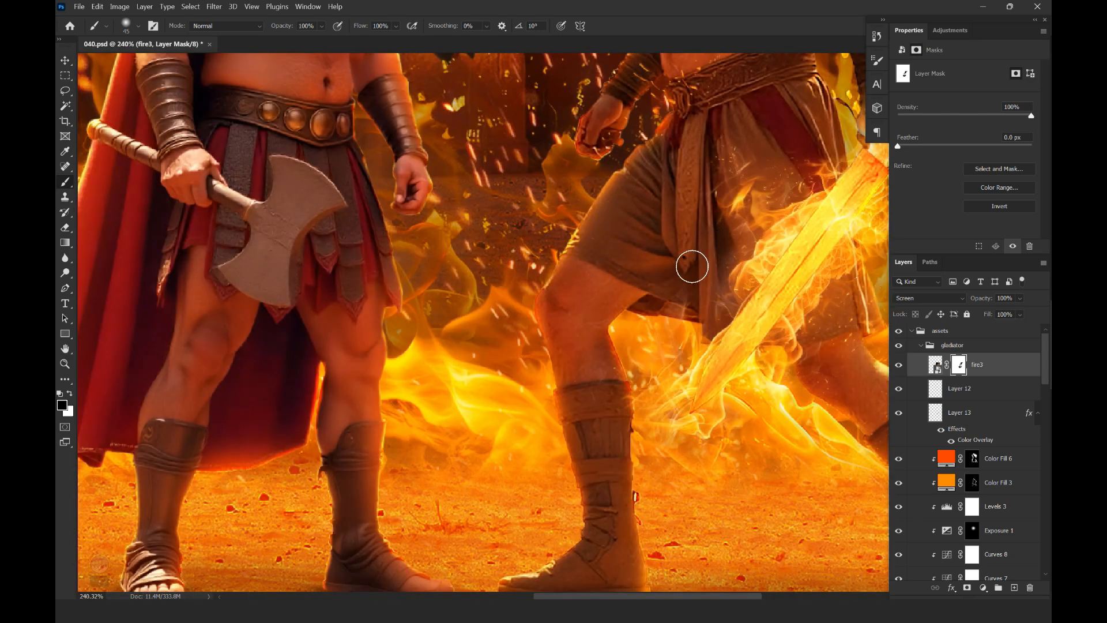
scroll(680, 254, "down", 5)
scroll(749, 156, "up", 1)
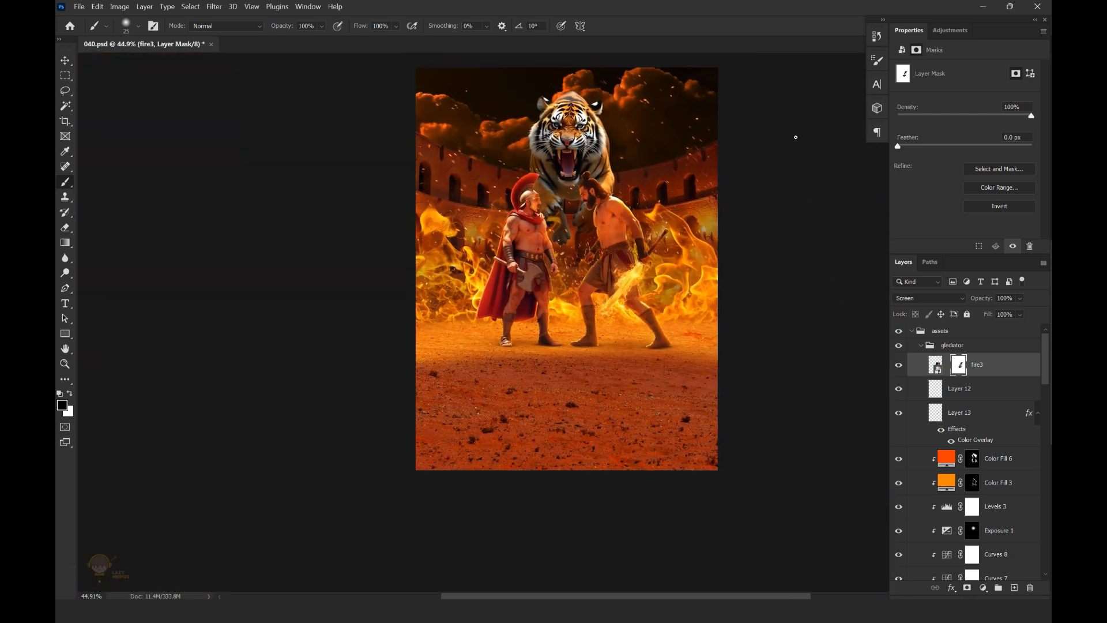
scroll(638, 292, "up", 5)
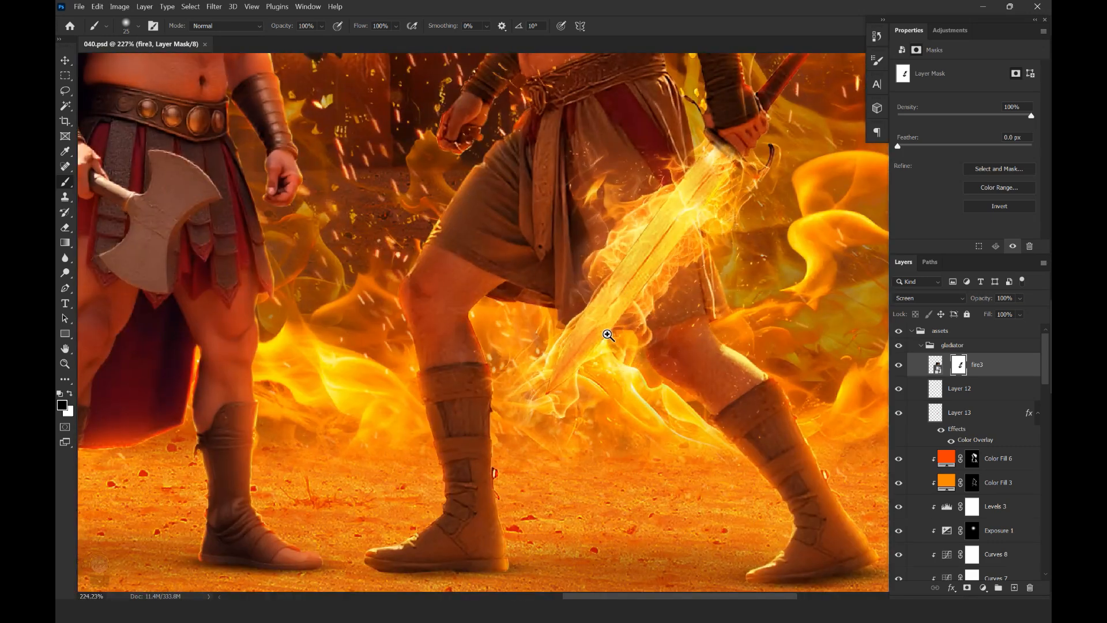
scroll(608, 335, "down", 4)
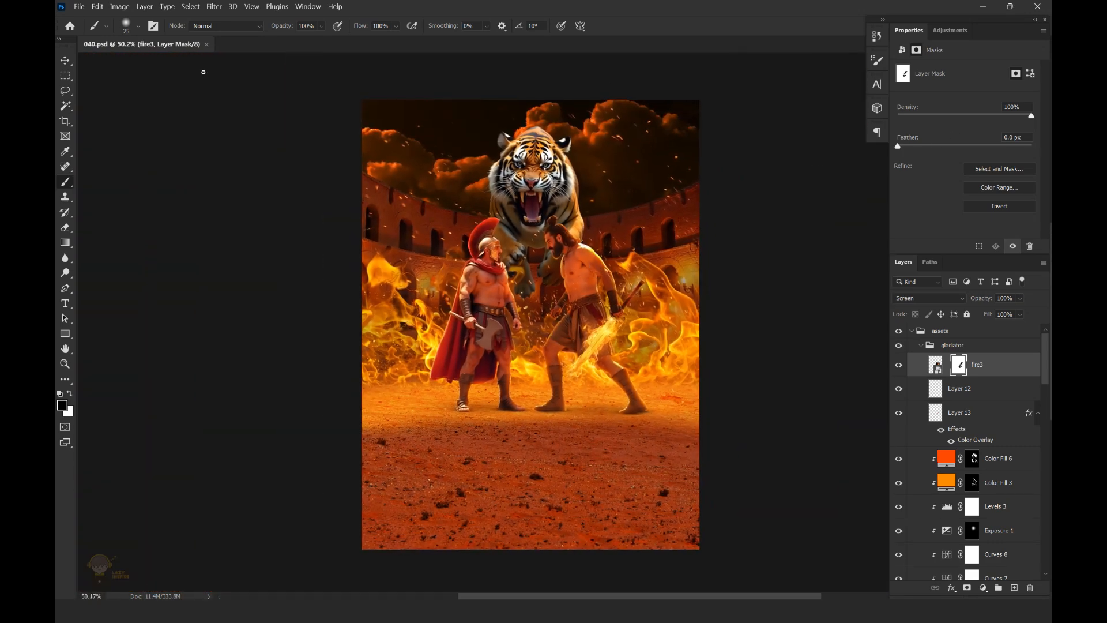
Add a Curves adjustment clipped to the tiger layer and raise its Red curve to input 97, output 144
key("v")
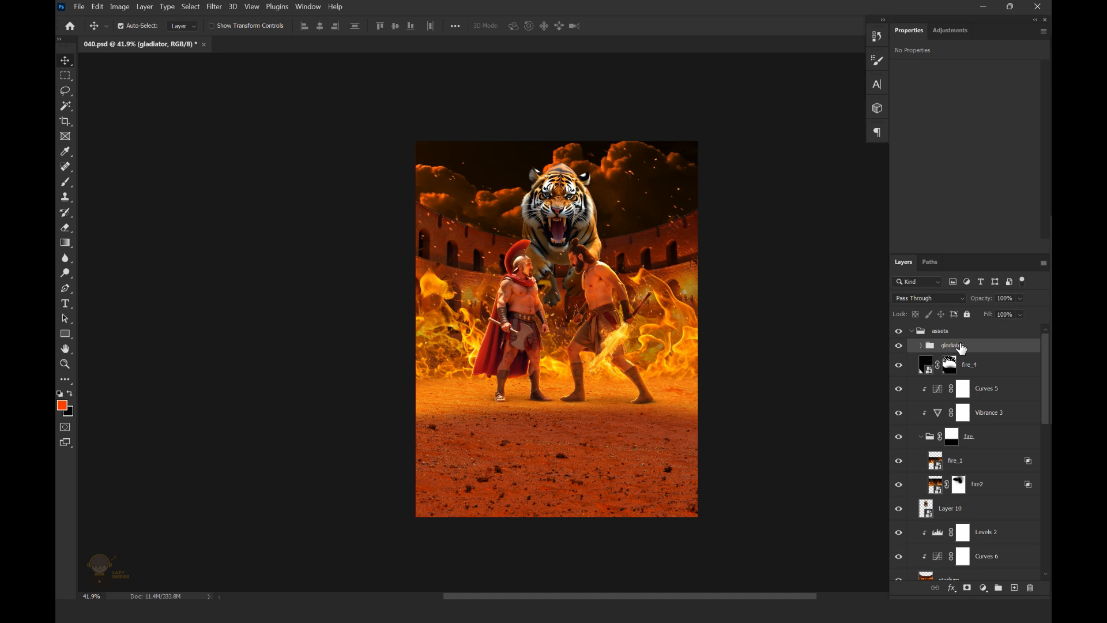
scroll(552, 208, "up", 2)
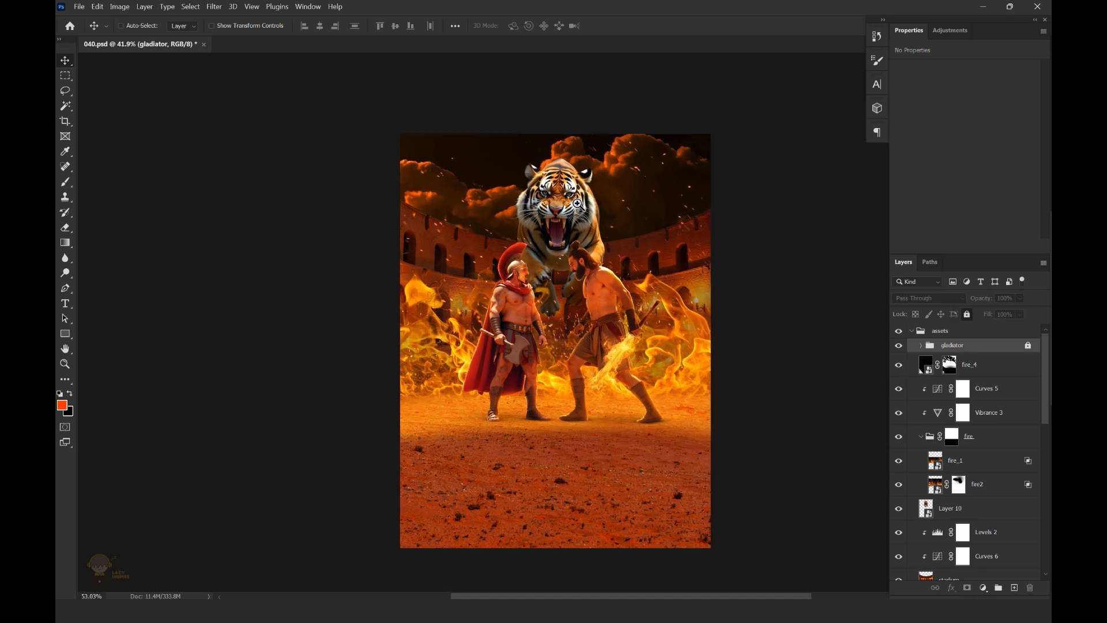
left_click(983, 584)
left_click(980, 437)
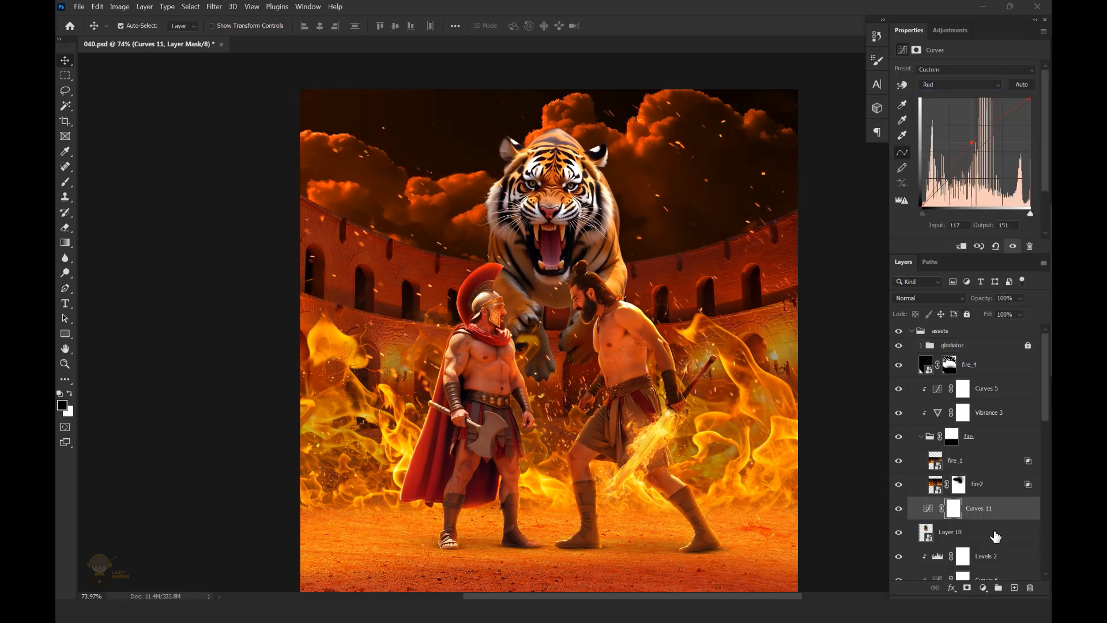
left_click(1002, 519, "alt")
left_click(962, 85)
left_click(961, 103)
left_click_drag(971, 143, 962, 145)
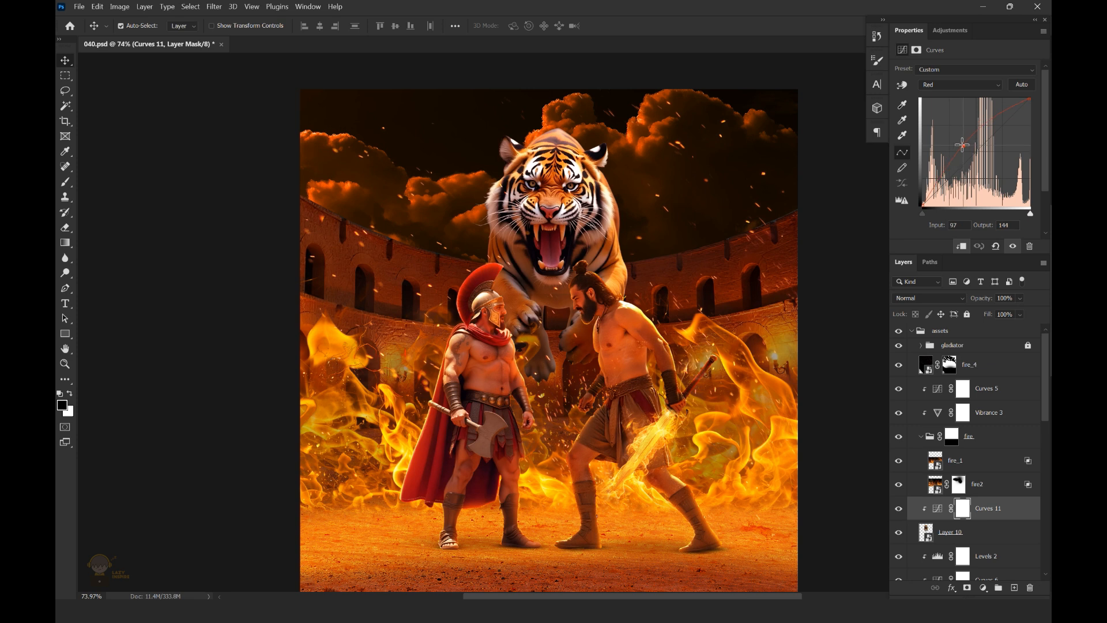
Add a Levels adjustment clipped to the tiger and set its black input level to 17
scroll(589, 250, "down", 2)
left_click(983, 587)
left_click(983, 438)
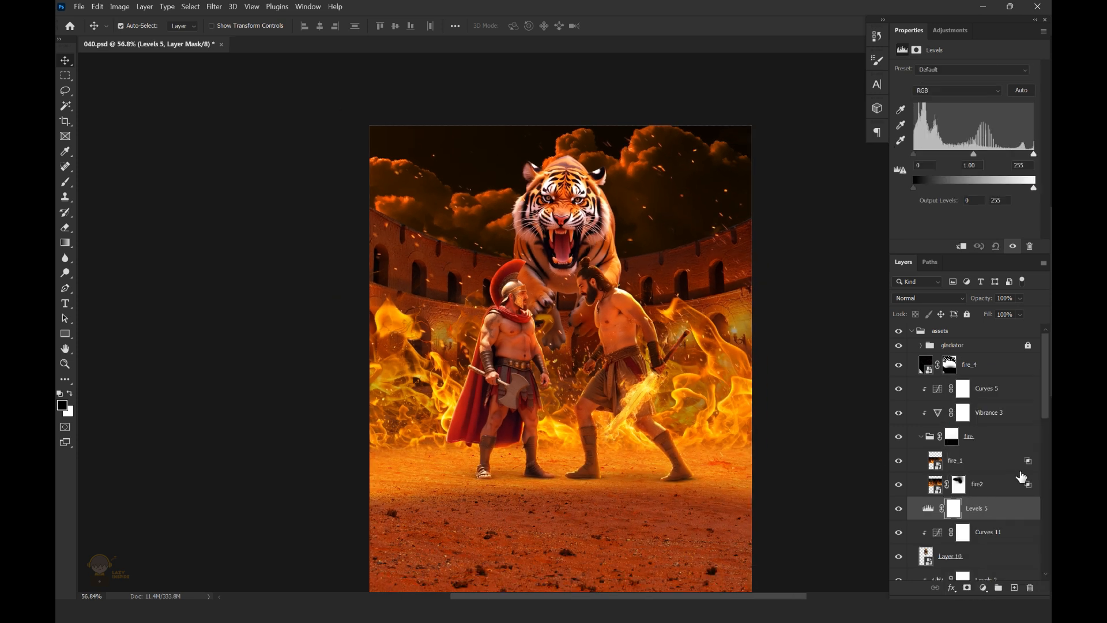
scroll(1003, 472, "down", 2)
left_click(1003, 472, "alt")
left_click_drag(923, 154, 921, 155)
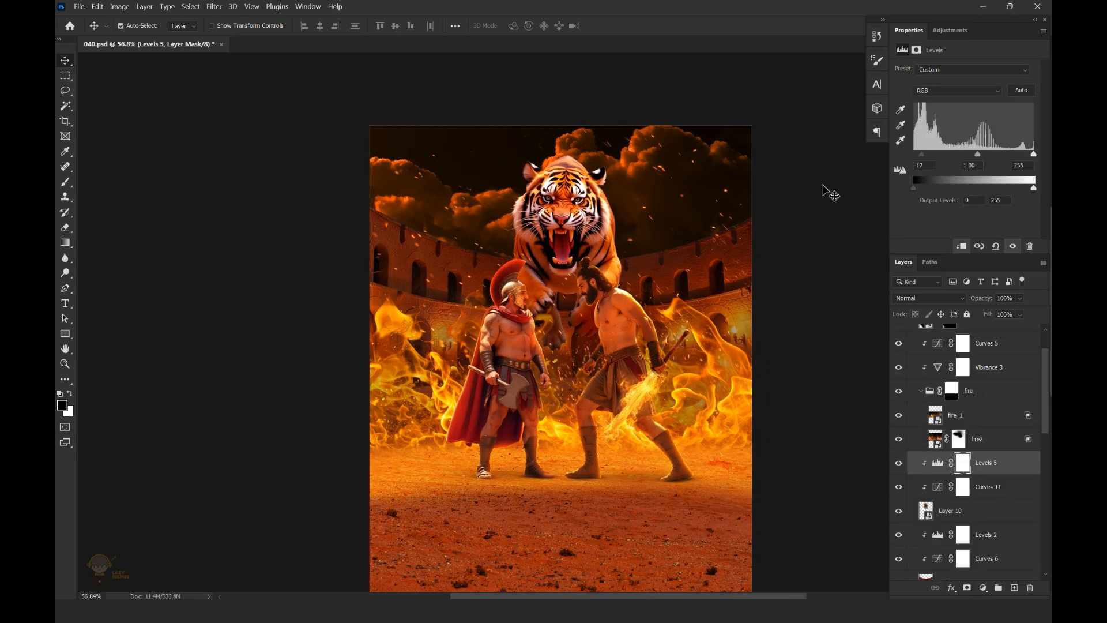
scroll(828, 191, "down", 2)
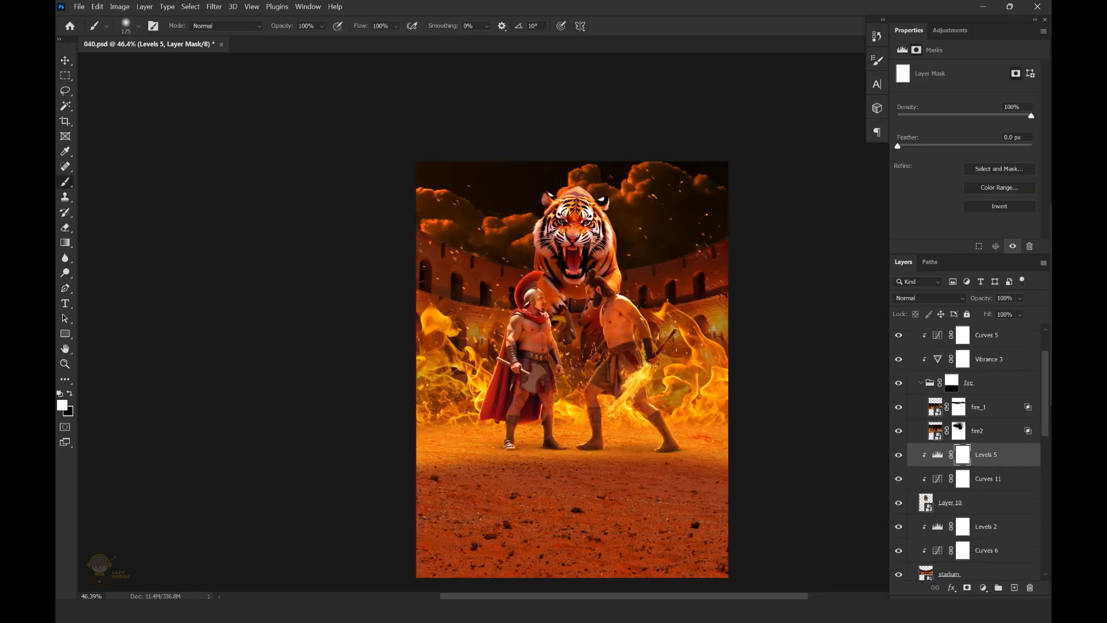
Add an orange-red Solid Color fill clipped to the tiger and set its blend mode to Linear Dodge (Add)
left_click(983, 587)
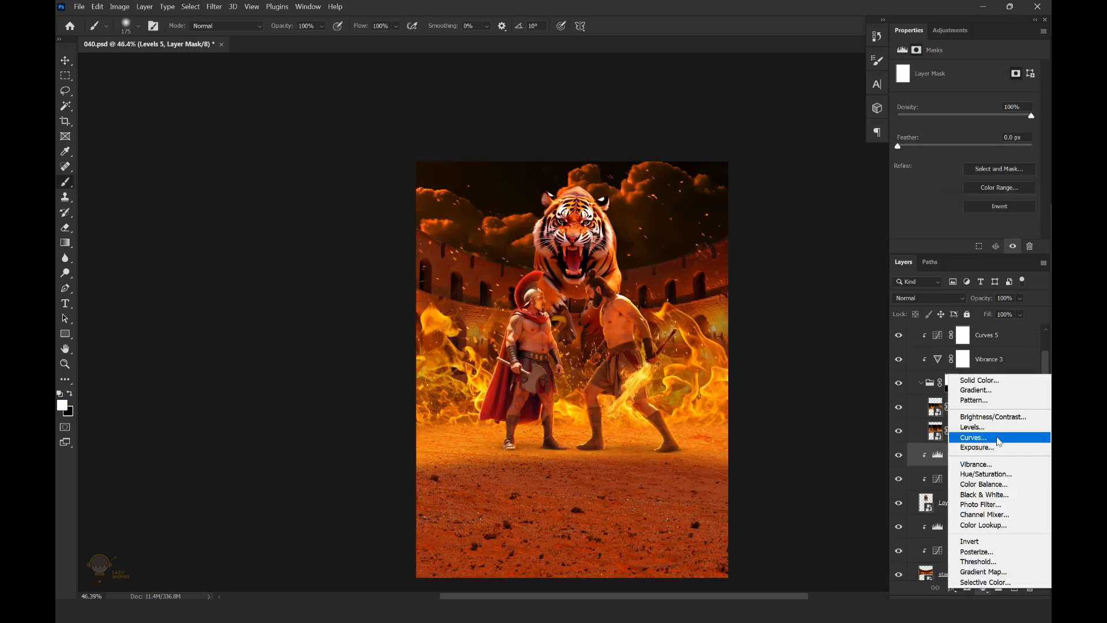
left_click(929, 298)
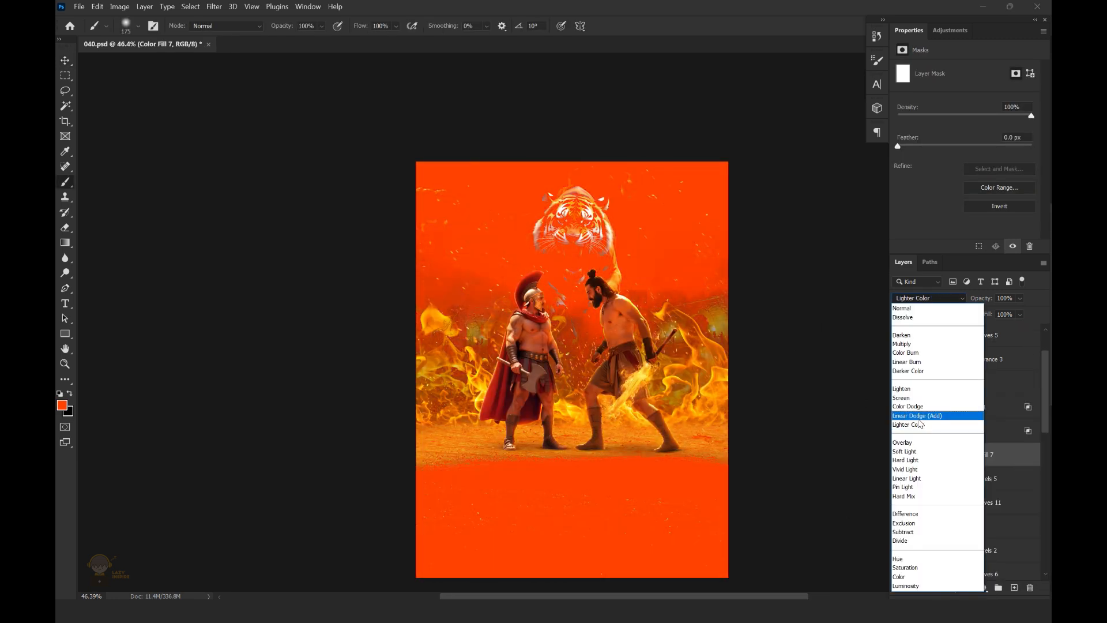
left_click(917, 407)
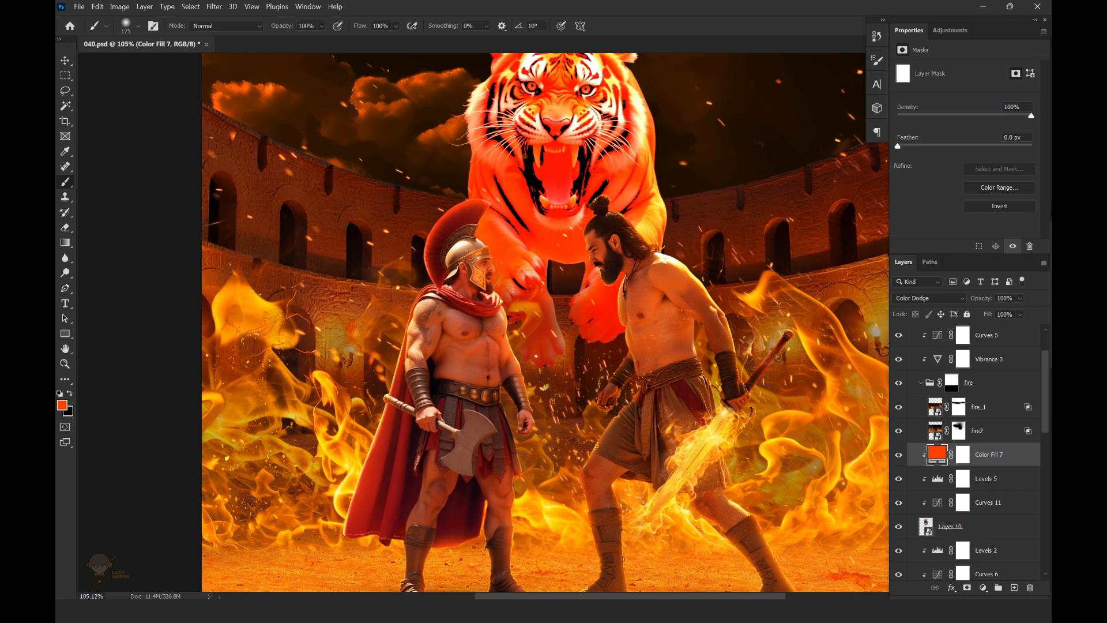
left_click(919, 298)
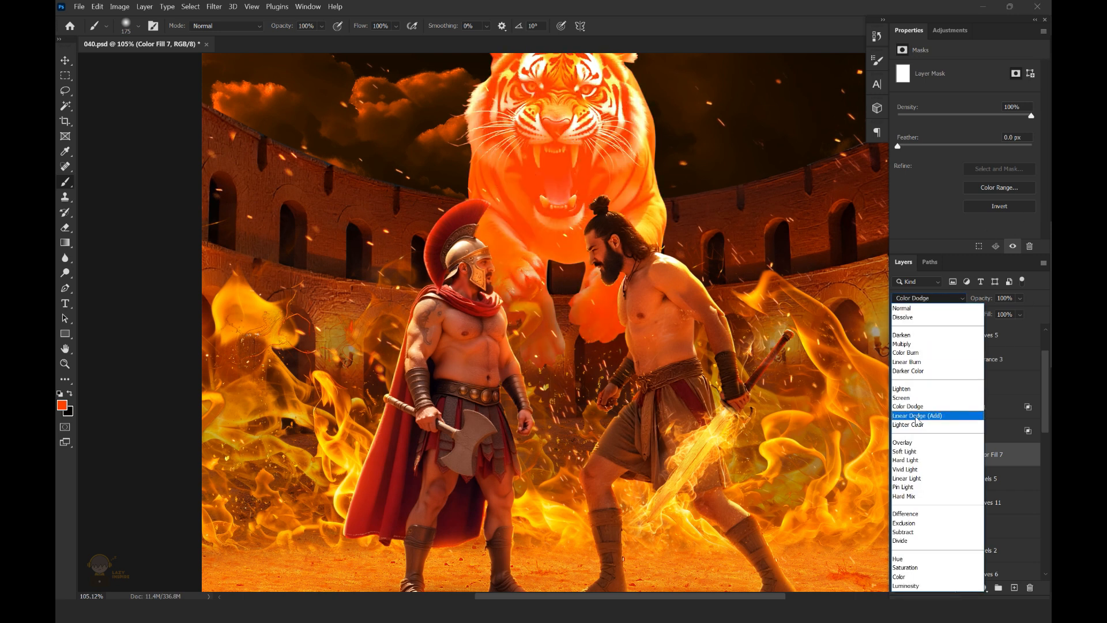
left_click(923, 413)
Invert the orange-red fill's mask and paint white with a soft brush over the tiger's paws and body edges for a fiery glow
left_click(961, 459)
key("ctrl+i")
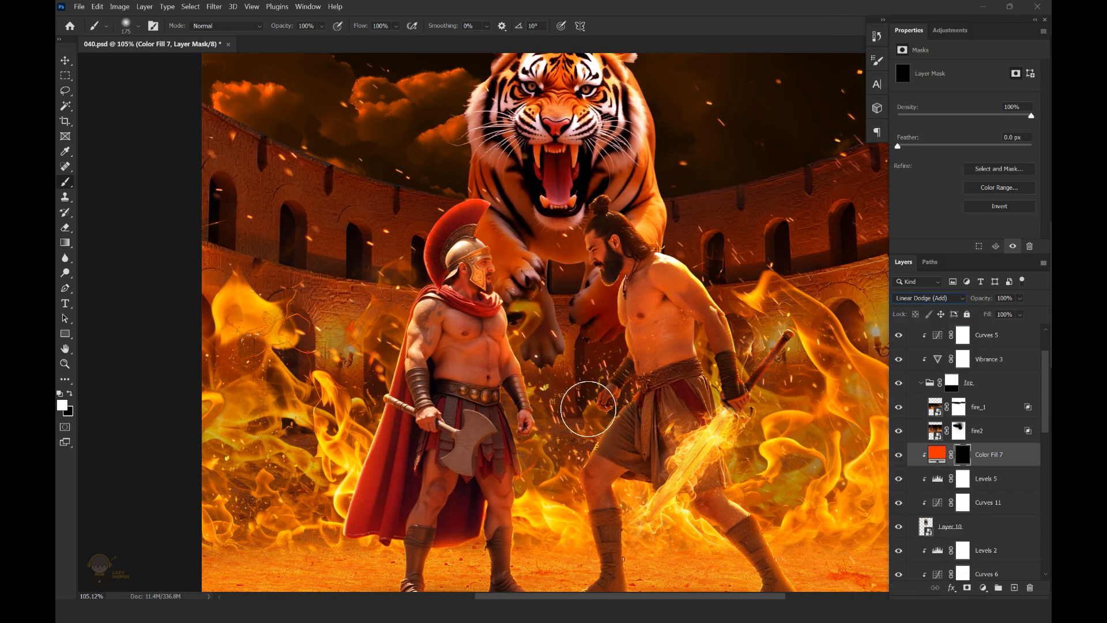
left_click_drag(527, 393, 663, 343)
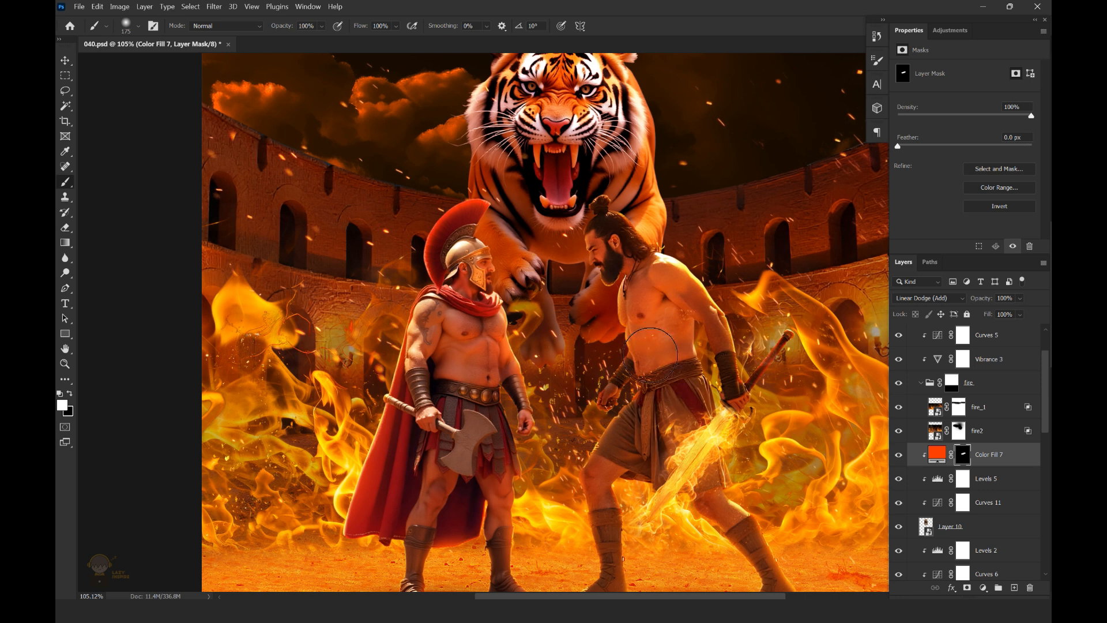
left_click_drag(719, 255, 706, 283)
left_click_drag(474, 166, 478, 257)
left_click_drag(444, 306, 449, 223)
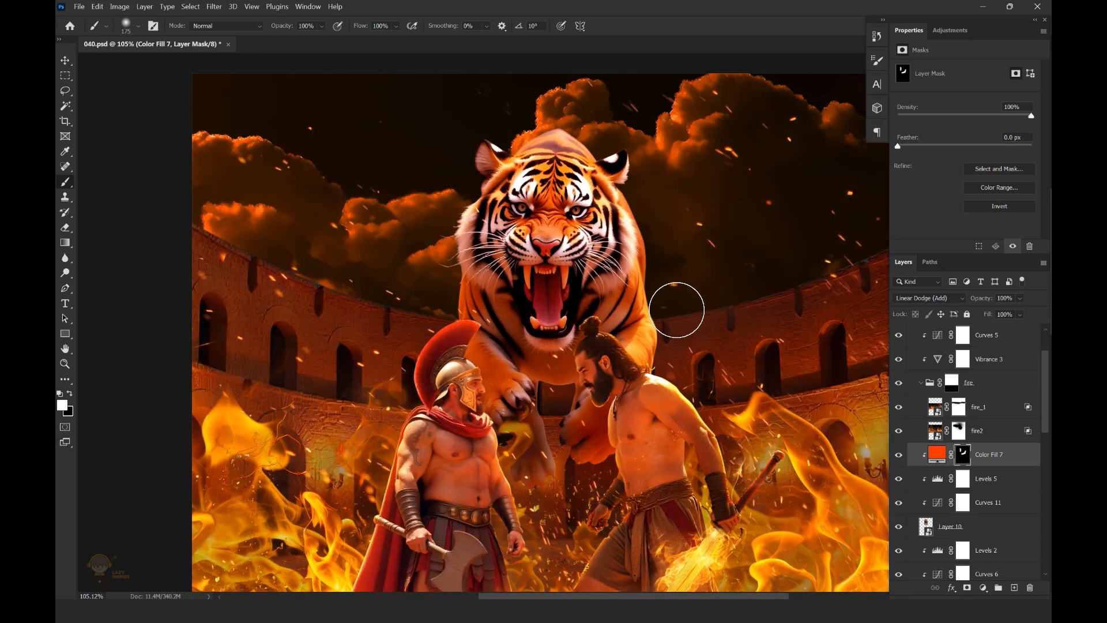
Extend the orange-red glow on the Color Fill 7 mask along the tiger's body edges and front paws, using a smaller soft brush for the paws
left_click_drag(677, 311, 663, 225)
scroll(663, 242, "down", 4)
left_click_drag(358, 179, 676, 266)
scroll(628, 317, "up", 2)
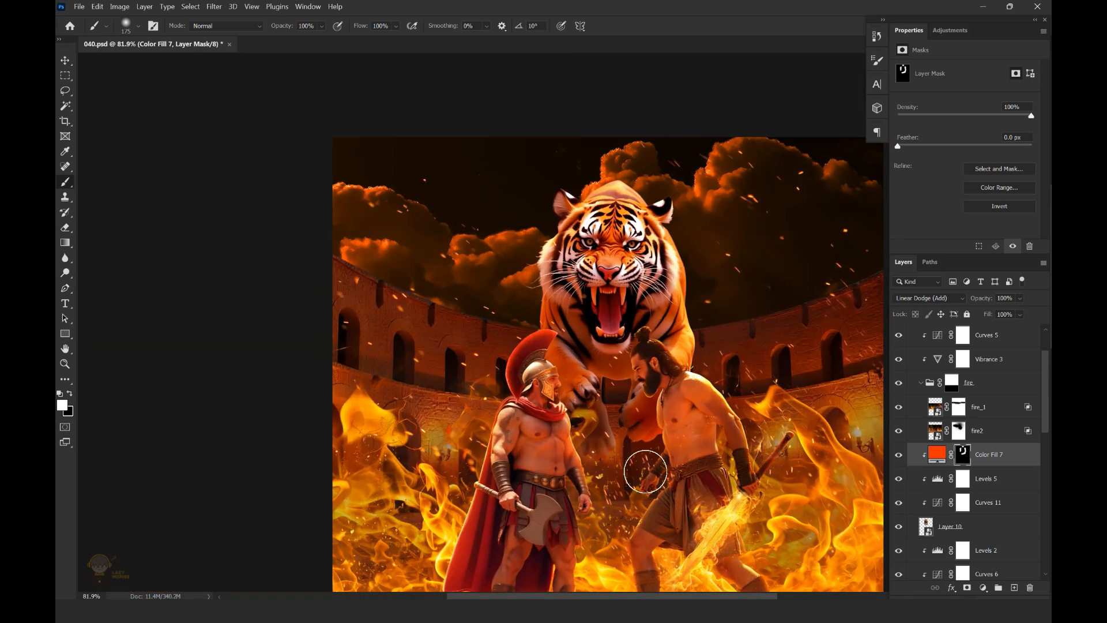
left_click_drag(672, 389, 728, 385)
key("bracketleft")
key("bracketleft")
key("bracketleft")
key("bracketleft")
key("bracketleft")
key("bracketleft")
key("bracketleft")
key("bracketleft")
left_click_drag(619, 365, 663, 360)
mouse_move(614, 414)
left_mouse_down()
mouse_move(608, 325)
mouse_move(600, 347)
mouse_move(575, 355)
mouse_move(597, 421)
left_mouse_up()
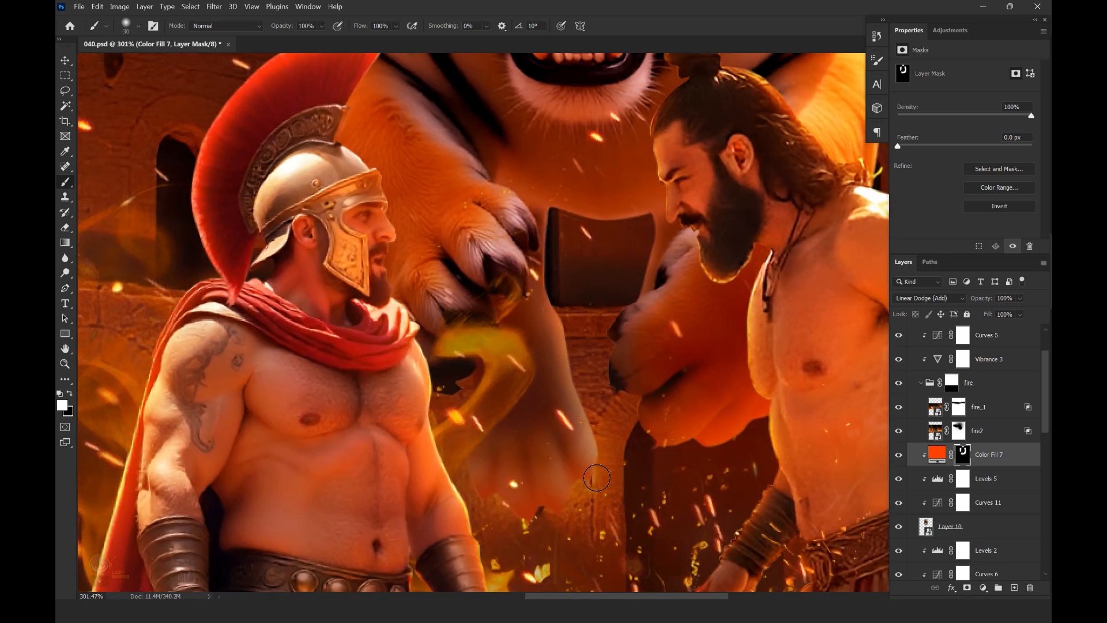
Try another glow stroke between the tiger's paws, undo it, and save the document
mouse_move(555, 262)
left_mouse_down()
mouse_move(576, 224)
mouse_move(622, 298)
left_mouse_up()
key("ctrl+z")
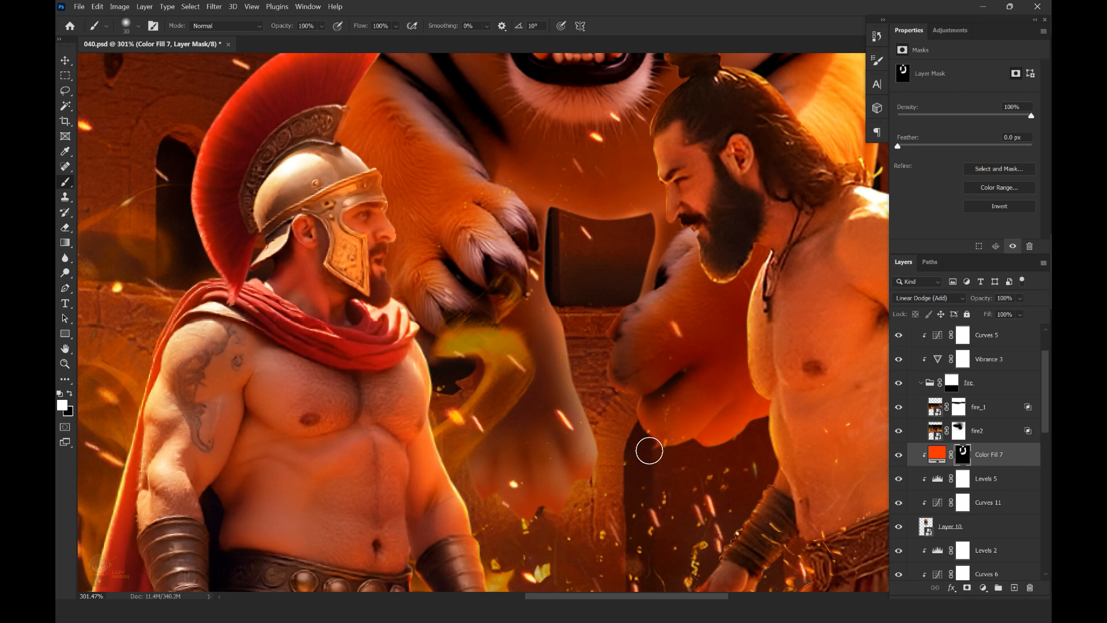
scroll(651, 388, "down", 6)
scroll(651, 388, "up", 1)
key("ctrl+s")
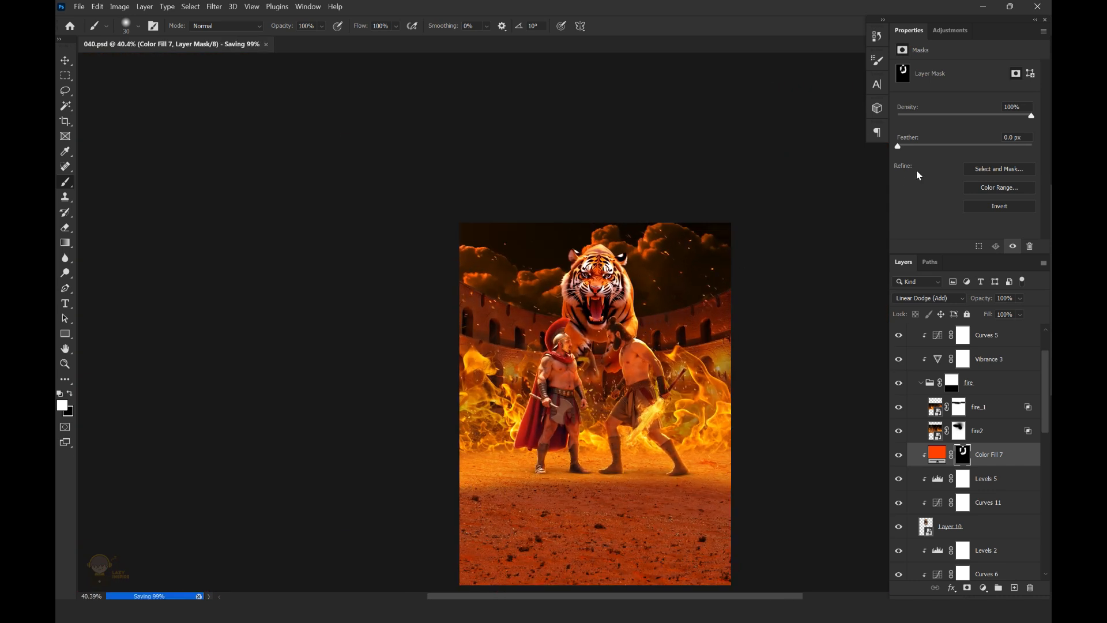
Add a Curves adjustment clipped to the tiger and lower its RGB midpoint to input 128, output 70
key("v")
left_click(983, 588)
left_click(974, 431)
left_click_drag(975, 154, 976, 174)
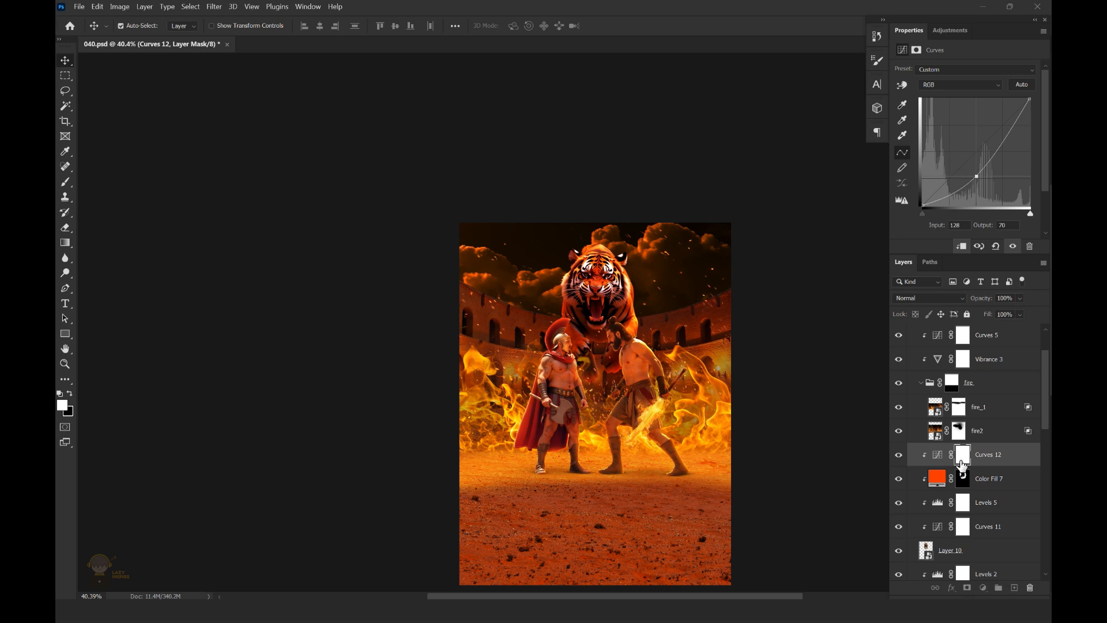
Invert the new Curves mask and paint white over the tiger's head and upper body with a 250 px soft brush
left_click(962, 464)
key("ctrl+i")
scroll(617, 240, "up", 3)
key("b")
key("bracketright")
key("bracketright")
mouse_move(575, 249)
left_mouse_down()
mouse_move(499, 240)
mouse_move(677, 308)
mouse_move(528, 242)
mouse_move(577, 301)
left_mouse_up()
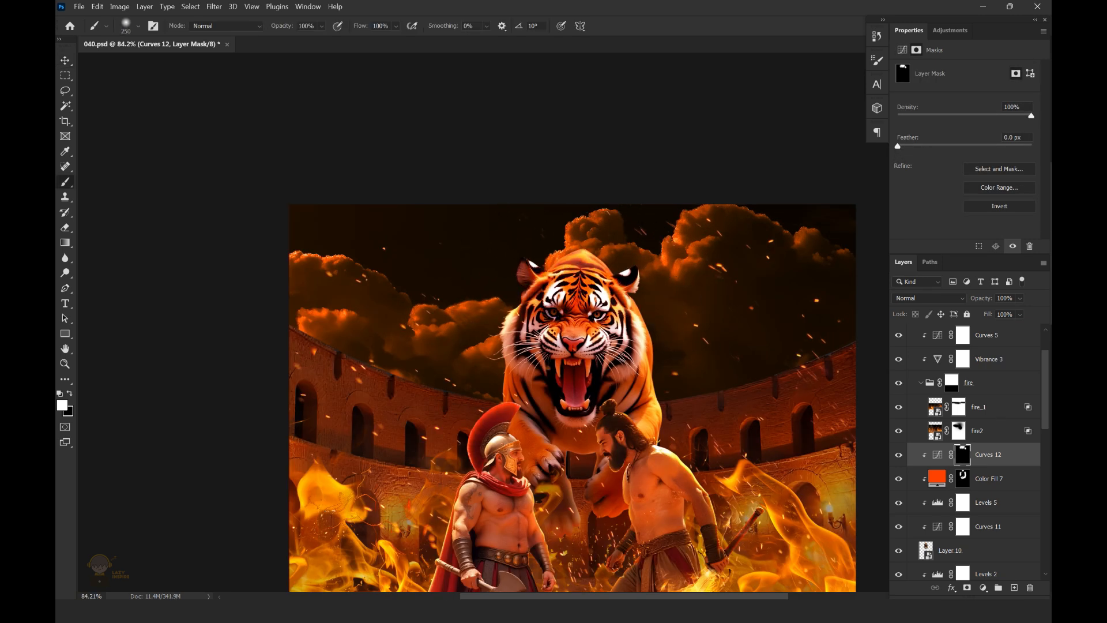
Test a slightly lower opacity on the tiger's darkening Curves, keep it at 100%, and save the document
scroll(684, 288, "up", 1)
mouse_move(1036, 313)
left_mouse_down()
mouse_move(1019, 317)
mouse_move(1042, 313)
left_mouse_up()
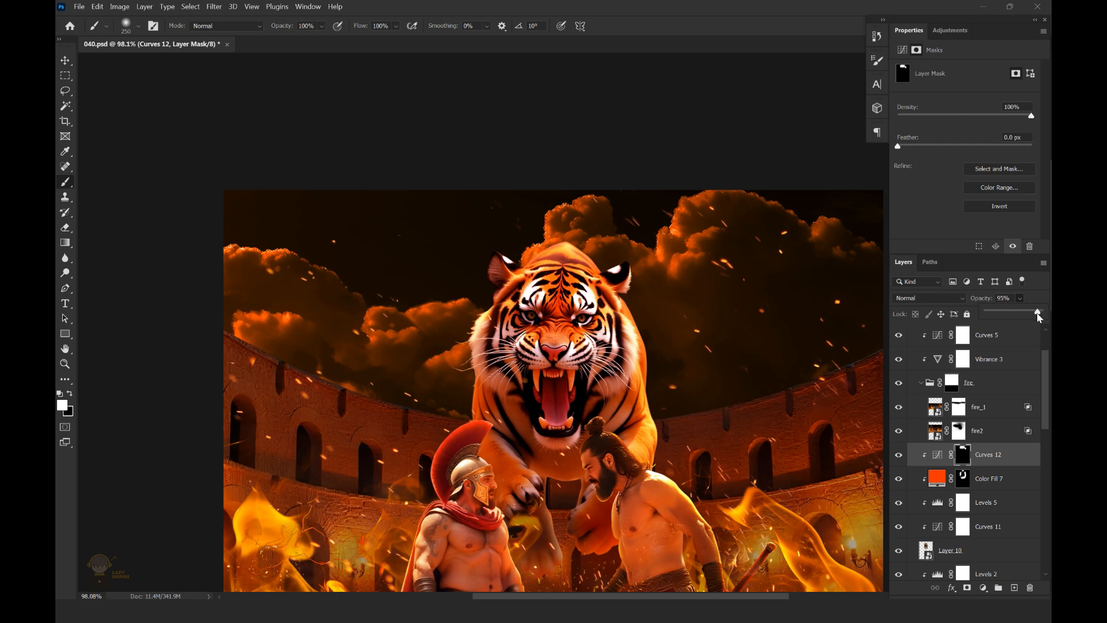
scroll(545, 316, "down", 3)
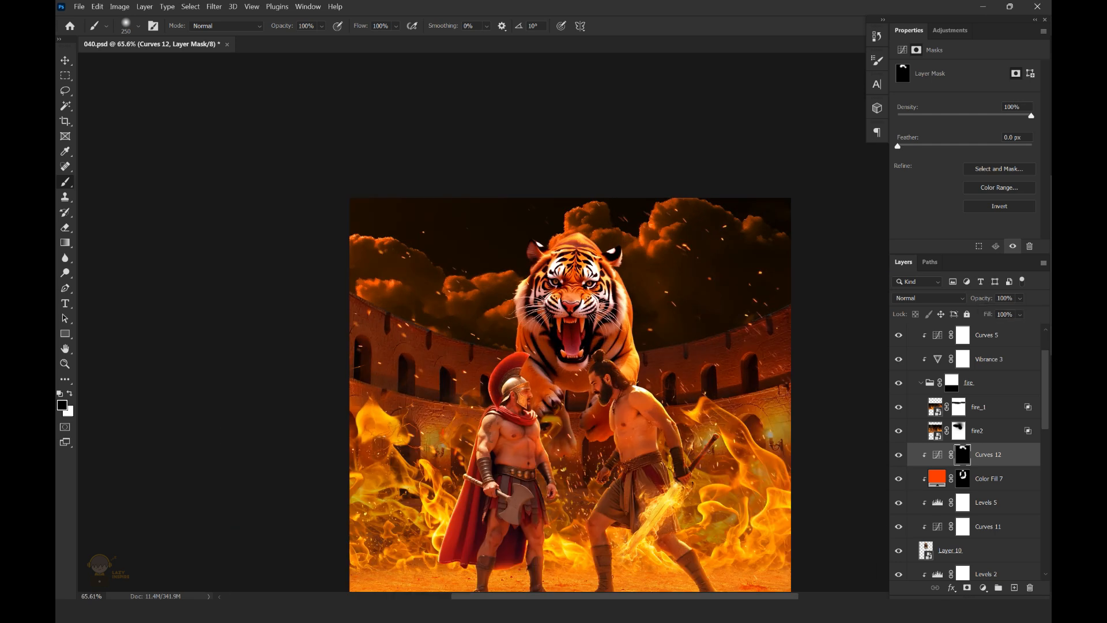
key("ctrl+s")
key("v")
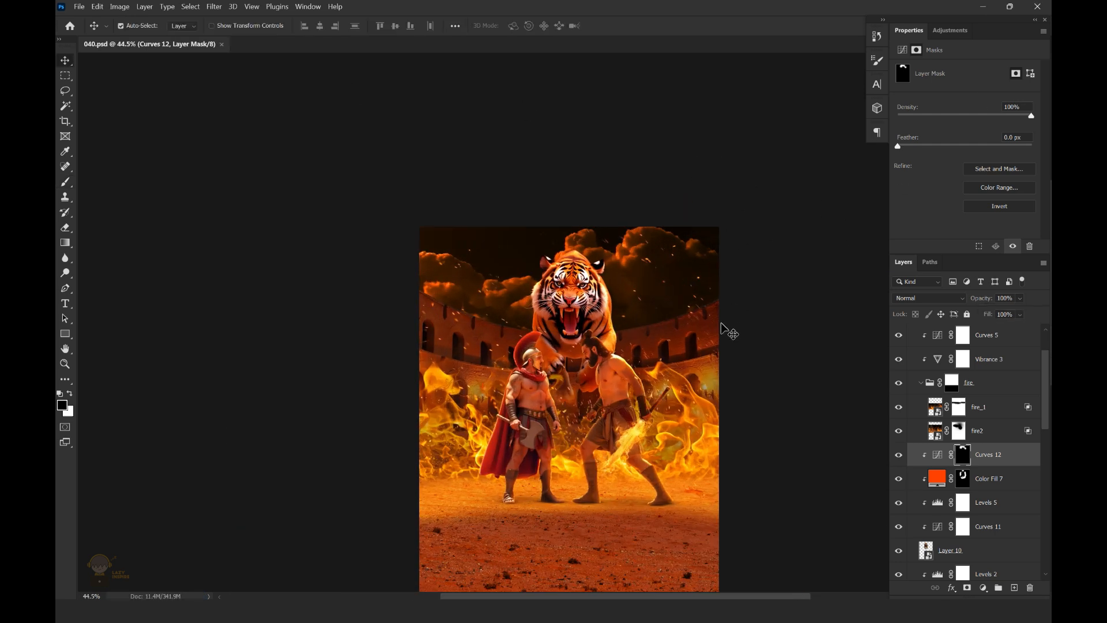
scroll(725, 329, "down", 3)
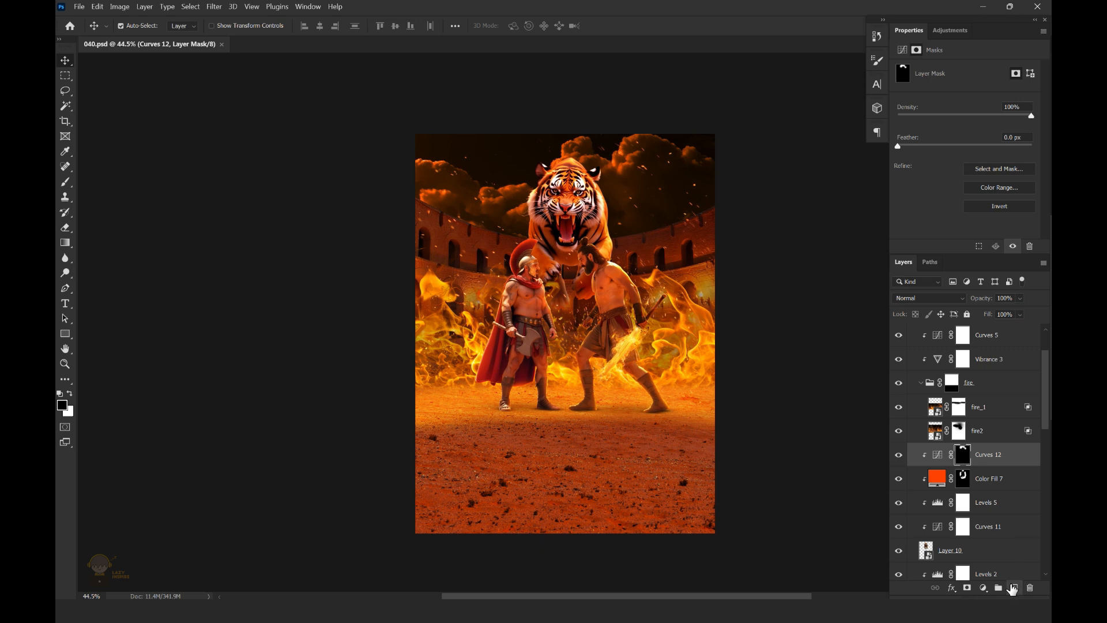
Create a new layer clipped to the tiger, set the foreground color to orange, and set the layer's blend mode to Screen
left_click(1014, 588)
left_click(61, 405)
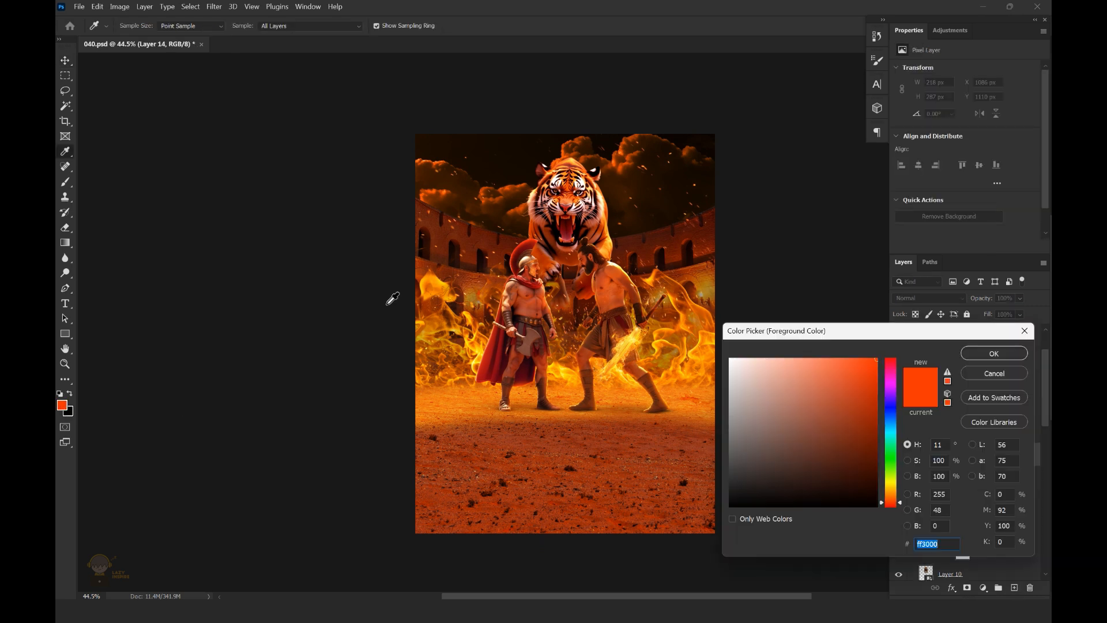
left_click(442, 289)
left_click(993, 351)
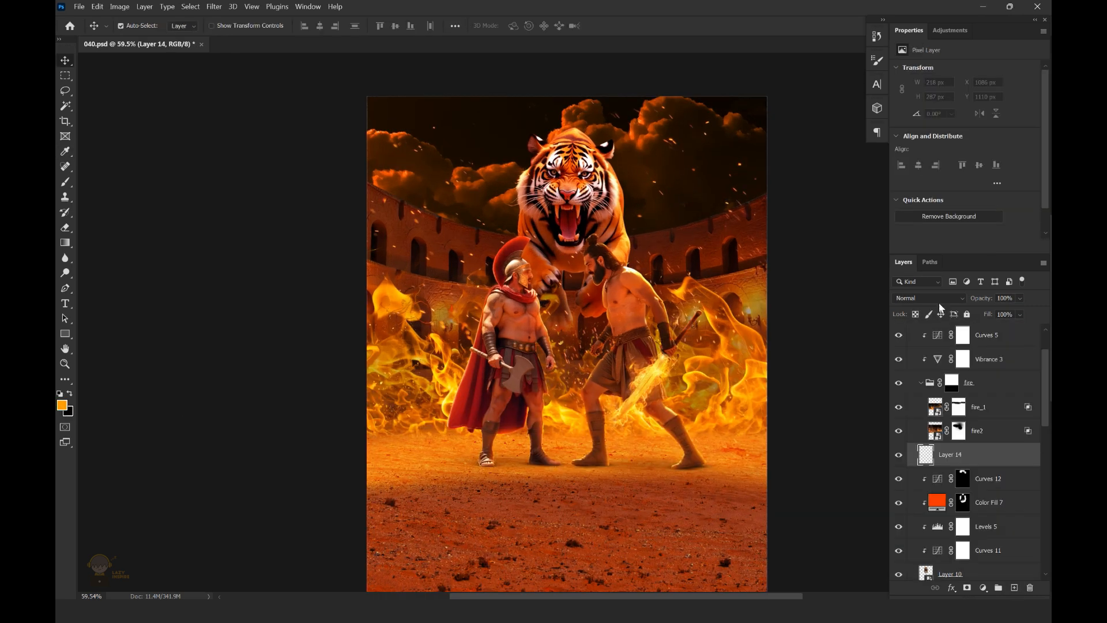
left_click(938, 299)
left_click(902, 398)
left_click(1016, 467, "alt")
Paint soft orange firelight over the tiger's lower body and legs on the Screen layer, reducing the brush size as needed
scroll(508, 221, "up", 1)
key("b")
key("ctrl+z")
key("bracketleft")
key("bracketleft")
key("bracketleft")
left_click(513, 304)
left_click(652, 346)
scroll(691, 354, "down", 2)
scroll(635, 330, "up", 4)
key("bracketleft")
key("bracketleft")
key("bracketleft")
key("bracketleft")
key("bracketleft")
scroll(598, 353, "down", 1)
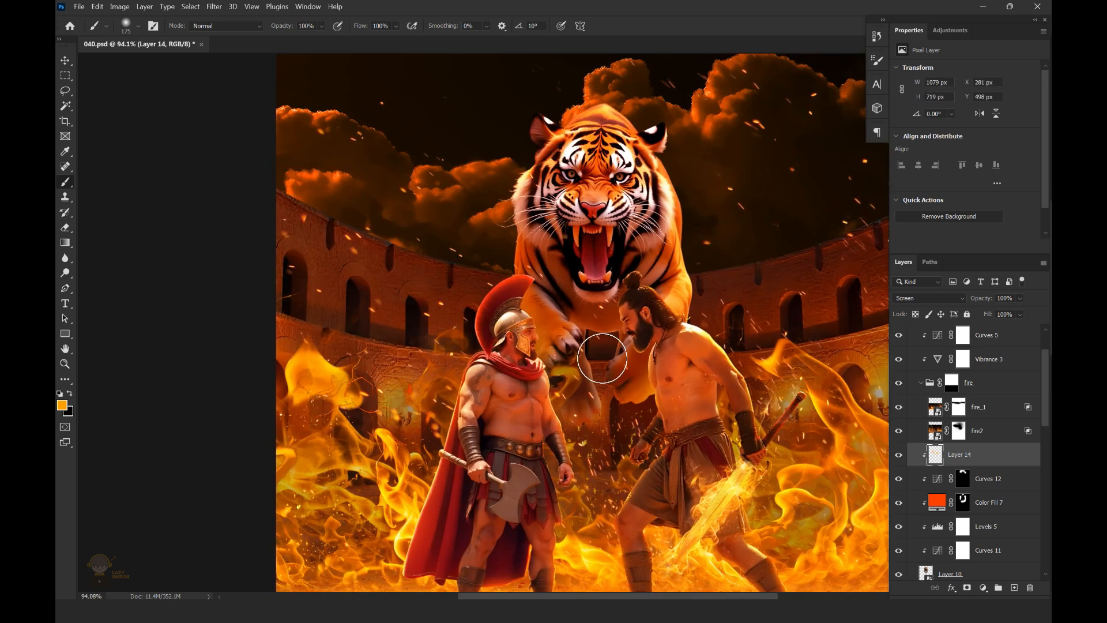
Refine the orange light around the tiger's front paws with a 40 px soft brush
scroll(613, 339, "up", 4)
key("bracketleft")
key("bracketleft")
key("bracketleft")
key("bracketleft")
key("bracketleft")
key("bracketleft")
key("bracketleft")
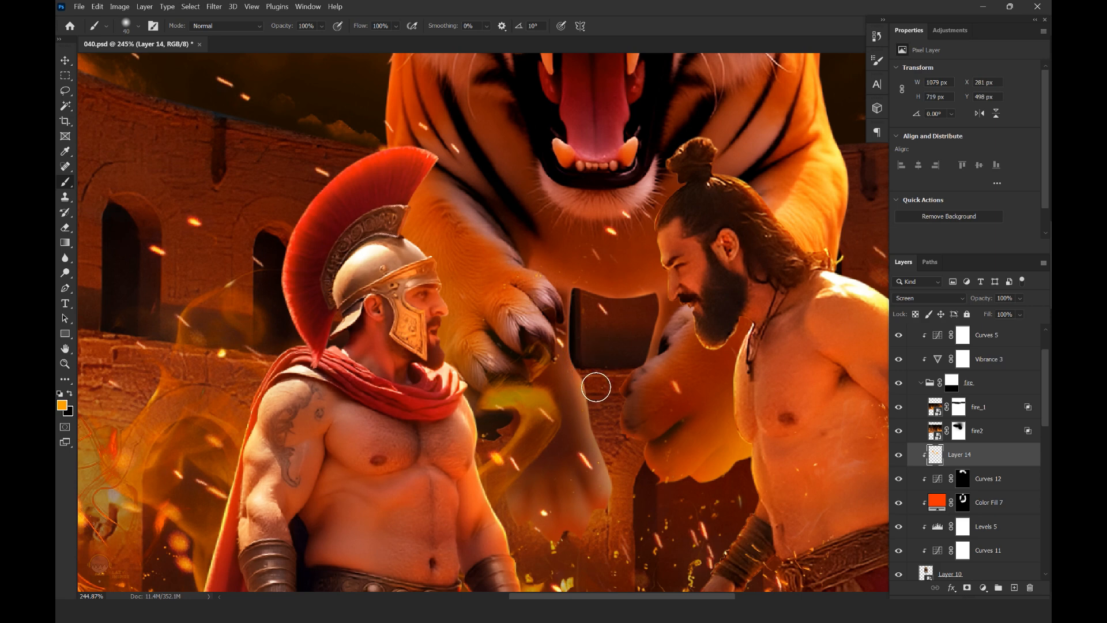
scroll(625, 473, "down", 5)
scroll(605, 413, "up", 4)
scroll(621, 429, "down", 4)
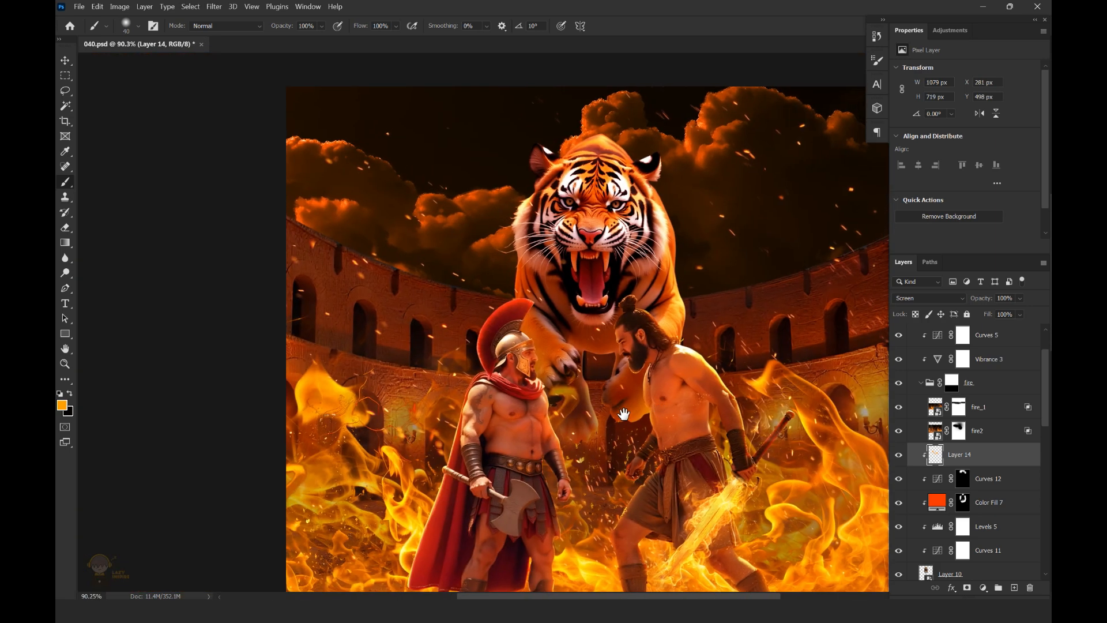
scroll(623, 414, "up", 5)
scroll(596, 447, "down", 1)
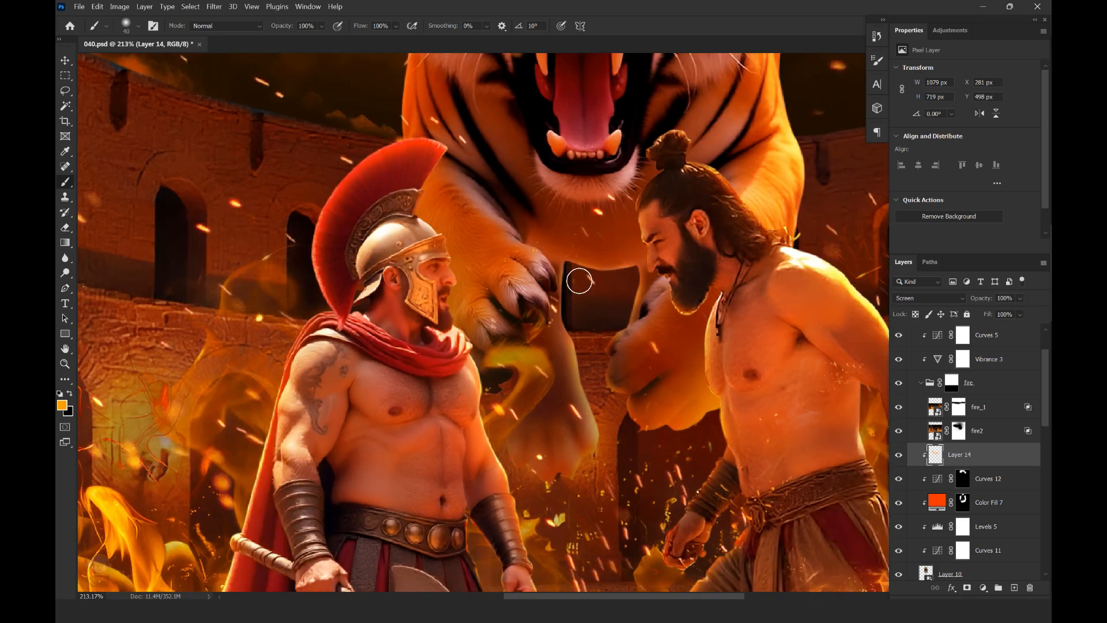
Paint orange rim light up both sides of the tiger's body on the Screen layer with the 40 px brush
scroll(579, 286, "down", 5)
scroll(585, 308, "up", 3)
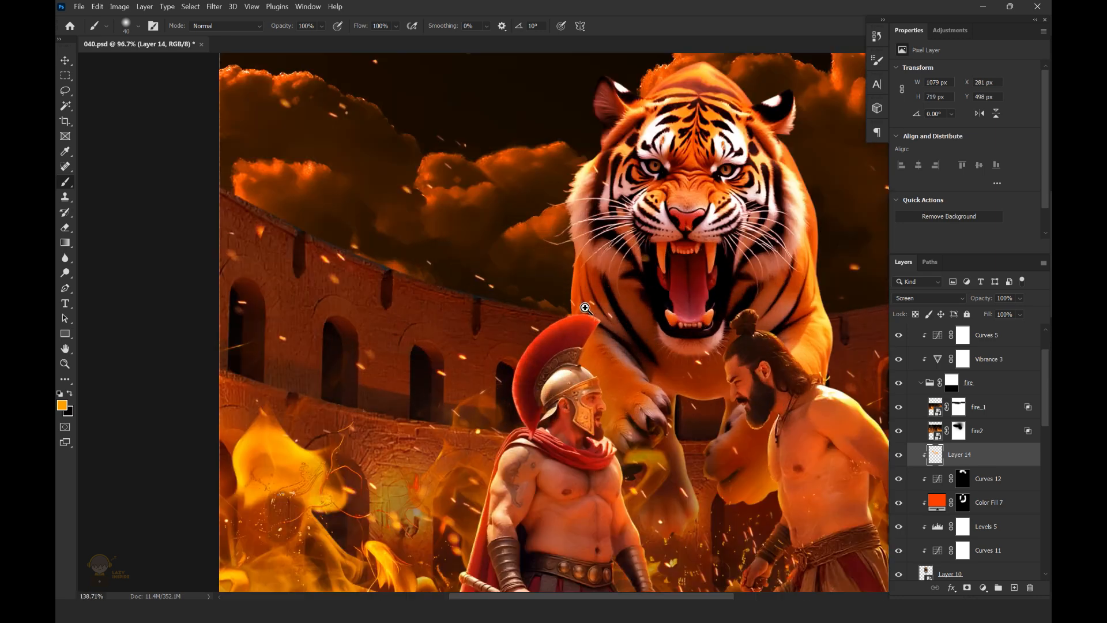
scroll(586, 309, "up", 3)
left_click_drag(579, 176, 603, 284)
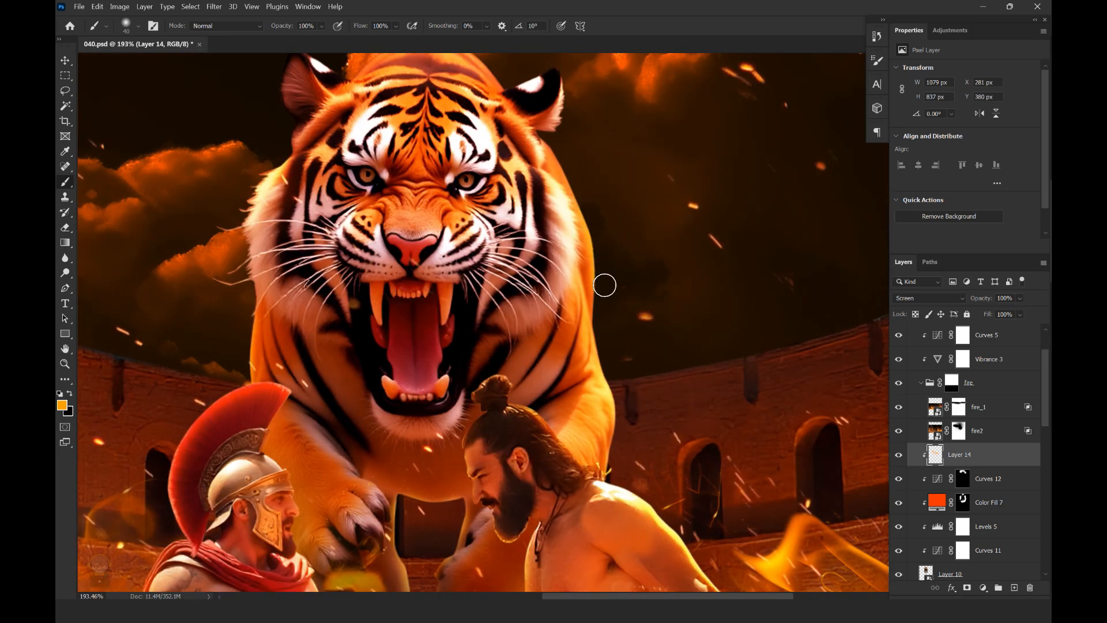
left_click_drag(231, 331, 405, 338)
left_click_drag(619, 209, 574, 262)
scroll(564, 259, "down", 3)
scroll(548, 352, "up", 3)
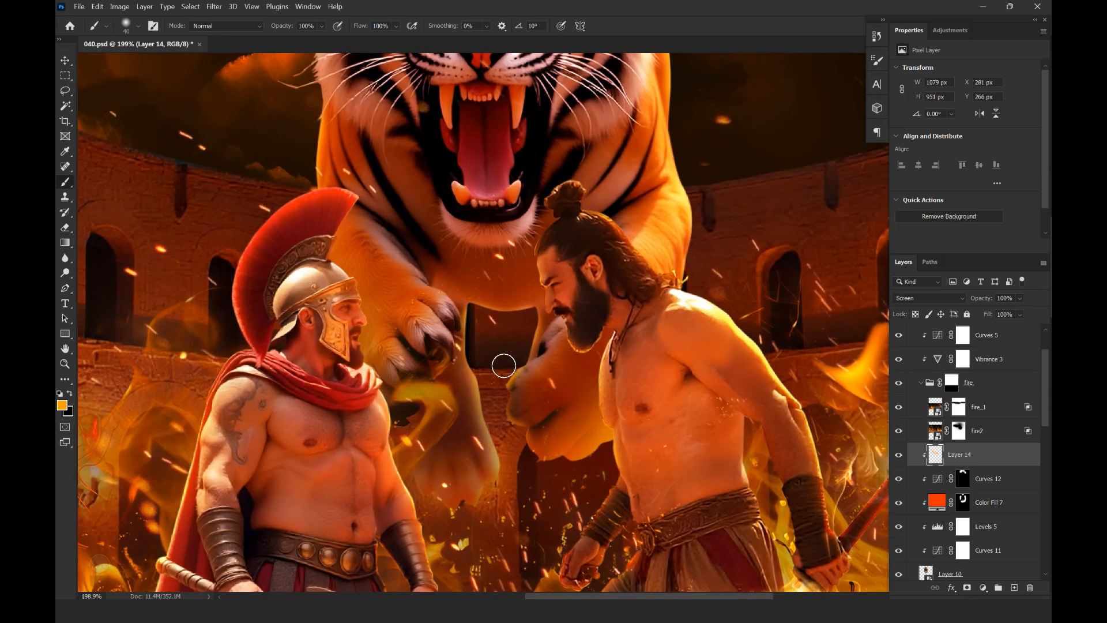
Add more orange light to the tiger's paw beside the bearded fighter and save the document
left_click_drag(523, 430, 525, 407)
left_click_drag(600, 372, 611, 347)
left_click_drag(596, 412, 520, 358)
scroll(520, 358, "up", 2)
key("ctrl+s")
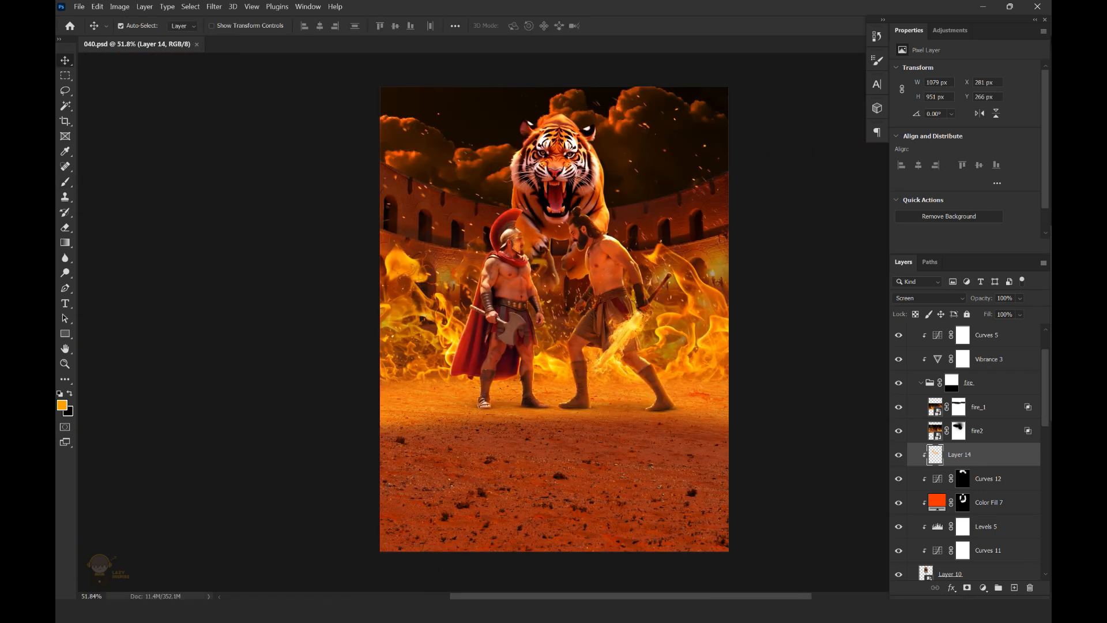
Set the sand's Vibrance 2 adjustment to vibrance +27
scroll(1048, 394, "up", 2)
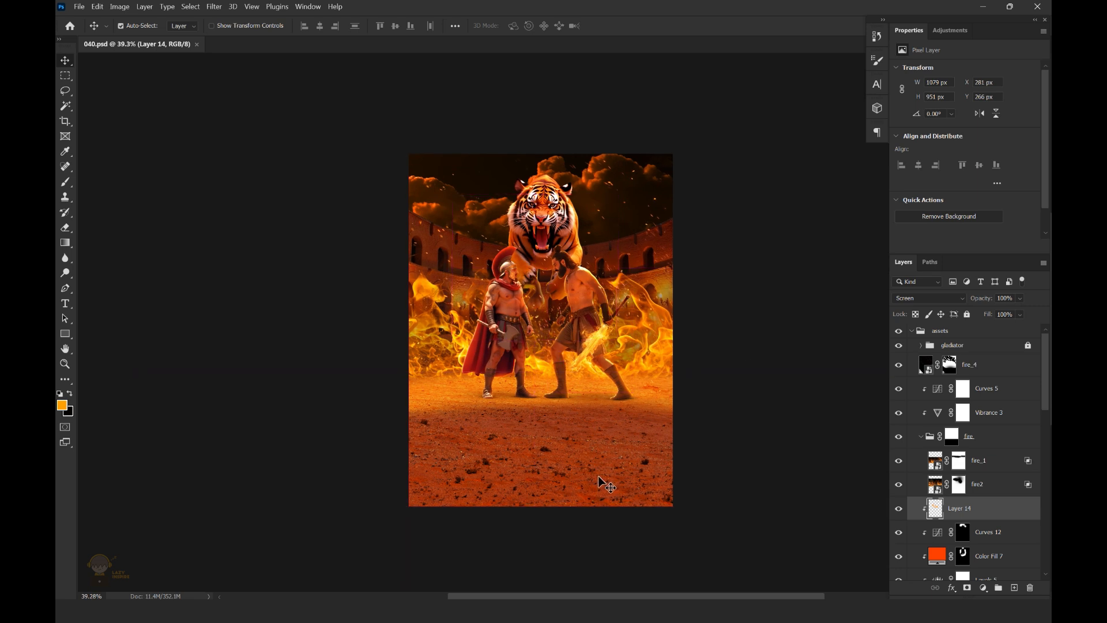
left_click(608, 485)
scroll(1047, 478, "up", 1)
left_click(963, 430)
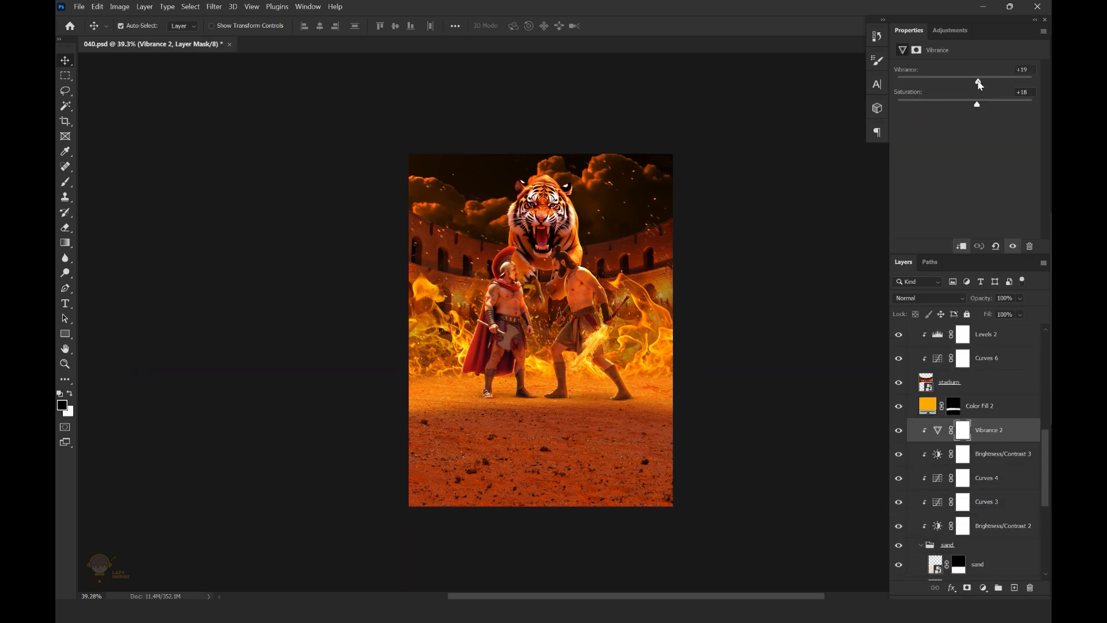
left_click_drag(981, 102, 983, 106)
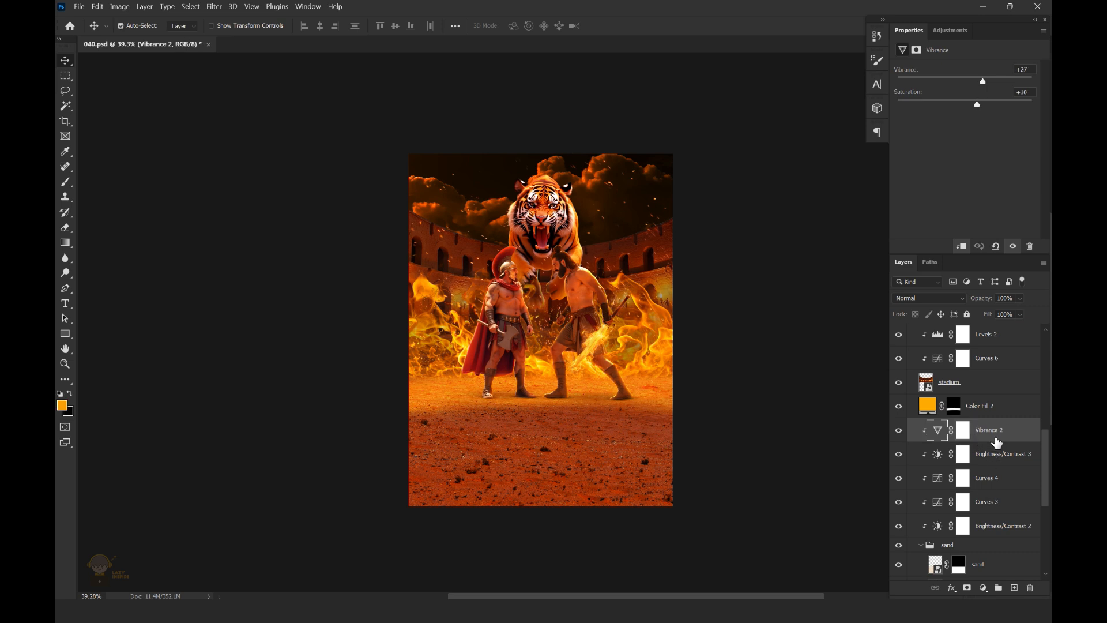
Set the sand's Brightness/Contrast 3 to brightness -20 and contrast -3, and compare the sand with and without it
scroll(997, 442, "down", 2)
left_click(1000, 414)
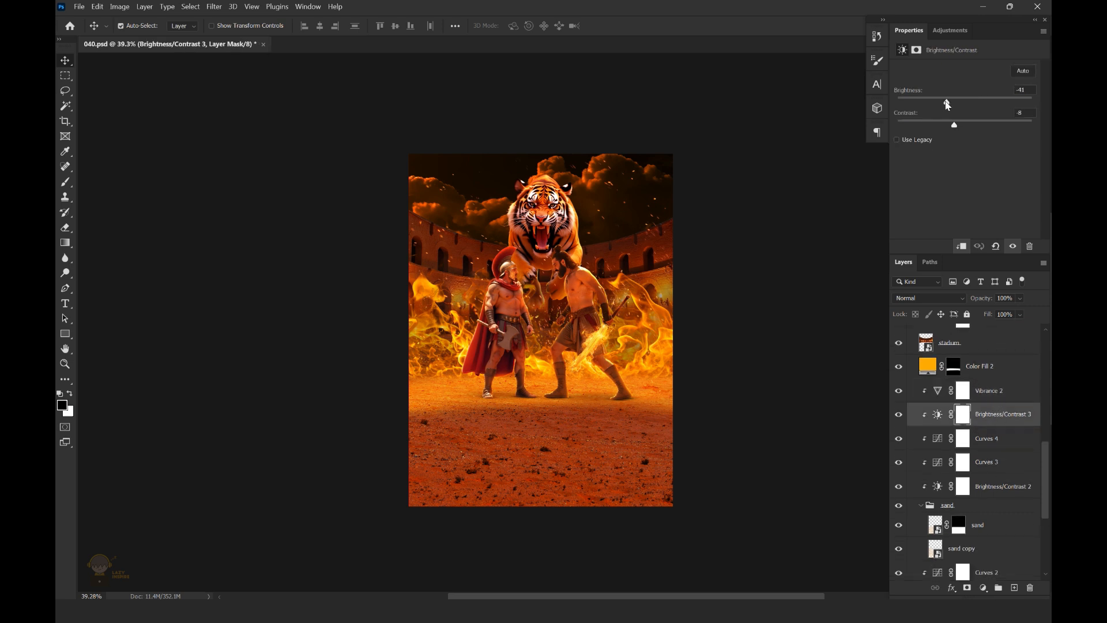
left_click_drag(948, 105, 961, 109)
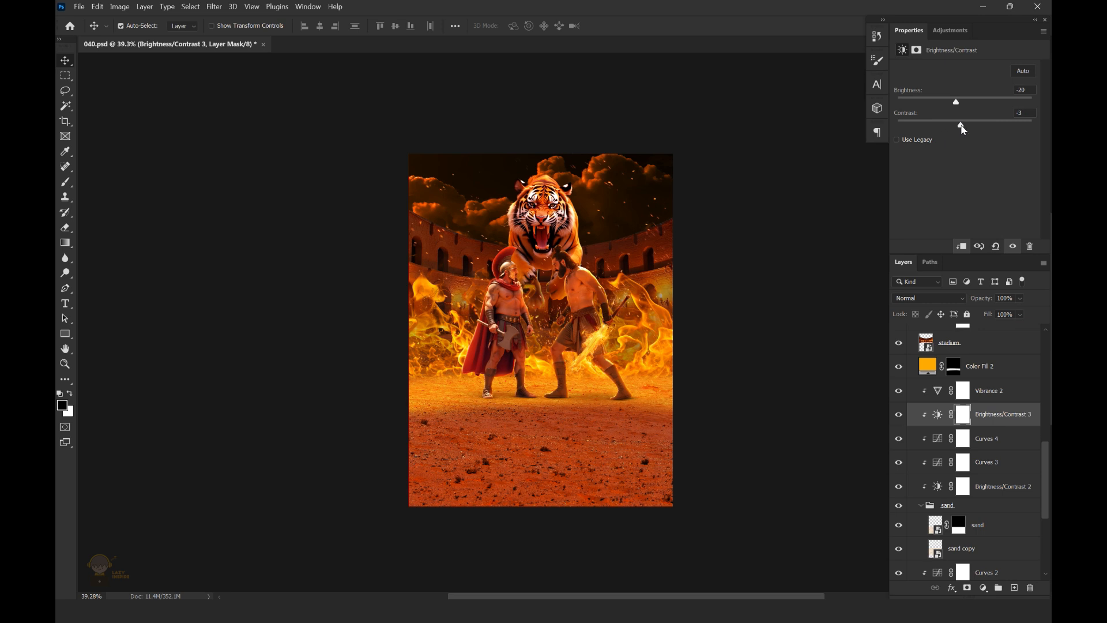
scroll(571, 274, "down", 1)
scroll(588, 301, "up", 1)
left_click(897, 414)
left_click(896, 414)
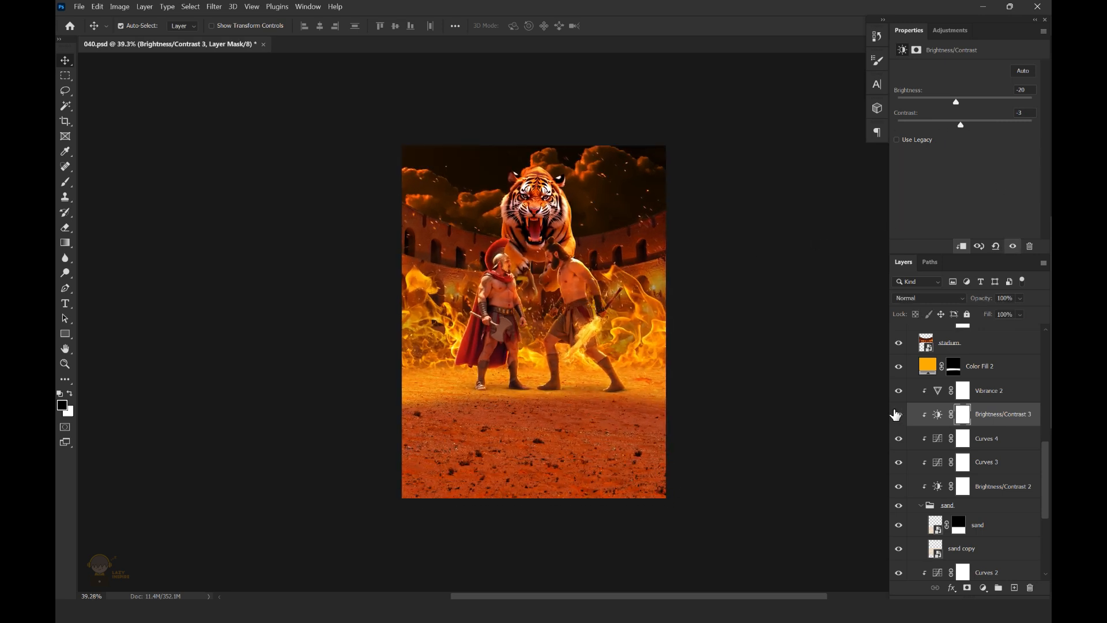
Paint black on the Brightness/Contrast 3 mask across the band of sand around the fighters' feet with a 700 px soft brush
key("b")
scroll(529, 287, "up", 1)
key("bracketright")
key("bracketright")
key("bracketright")
key("bracketright")
key("bracketright")
key("bracketright")
key("bracketright")
key("bracketright")
key("bracketright")
key("bracketright")
key("bracketright")
key("bracketright")
key("bracketright")
key("bracketright")
key("bracketright")
key("bracketright")
key("x")
key("x")
mouse_move(495, 315)
left_mouse_down()
mouse_move(685, 346)
mouse_move(611, 344)
left_mouse_up()
Lower the opacity of Brightness/Contrast 3 to 20%
left_click(899, 414)
left_click(899, 415)
left_click(1020, 298)
left_click_drag(1020, 312, 1013, 312)
scroll(622, 324, "down", 1)
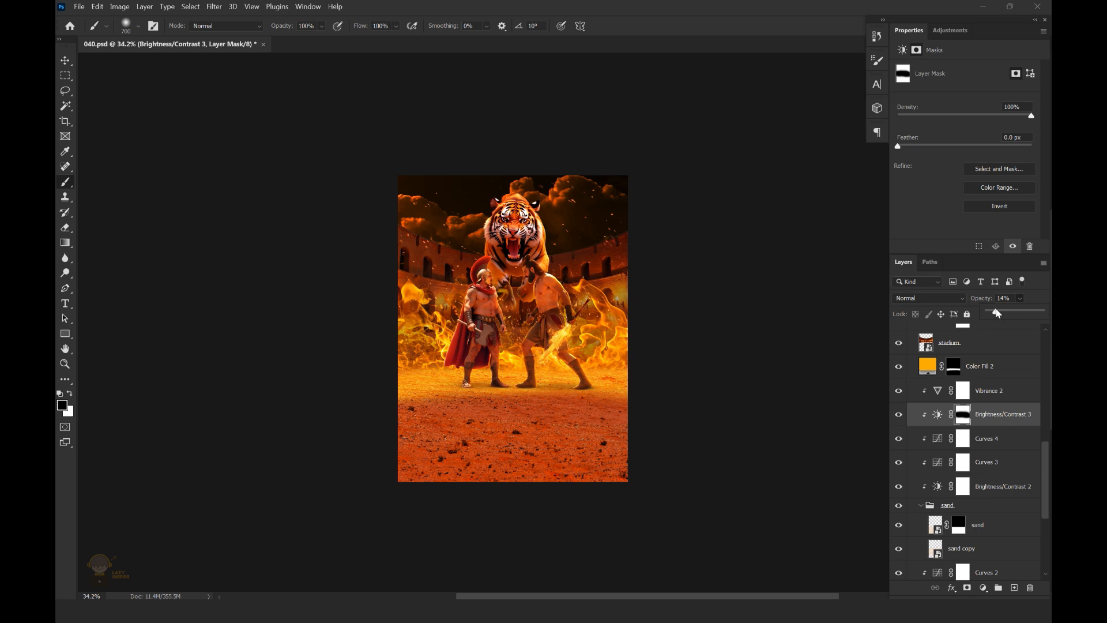
scroll(601, 369, "down", 1)
left_click(899, 415)
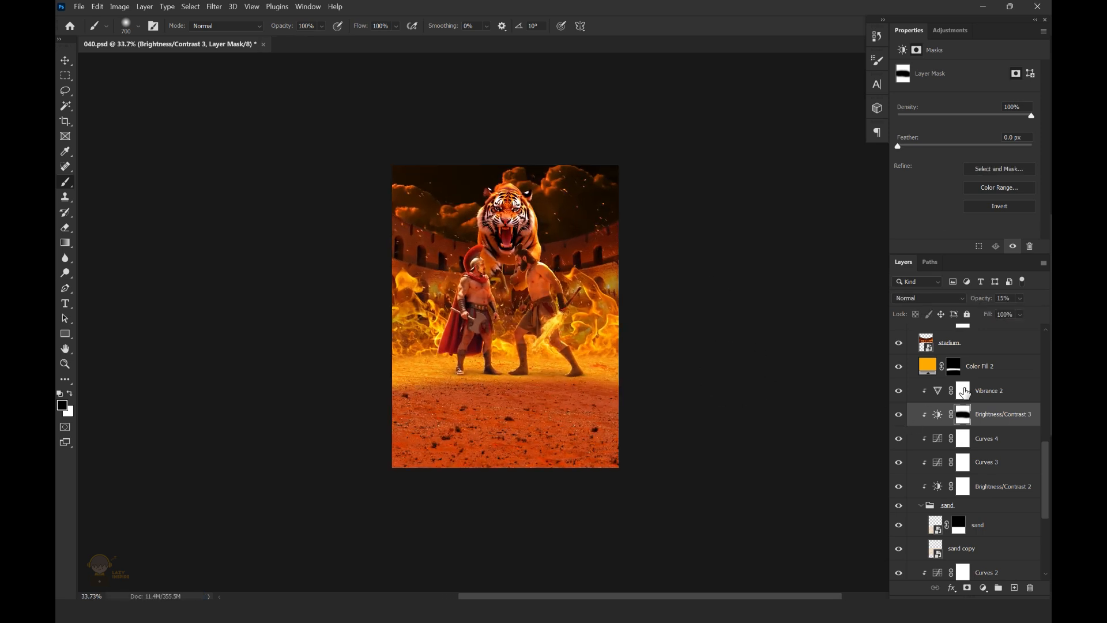
scroll(778, 306, "up", 1)
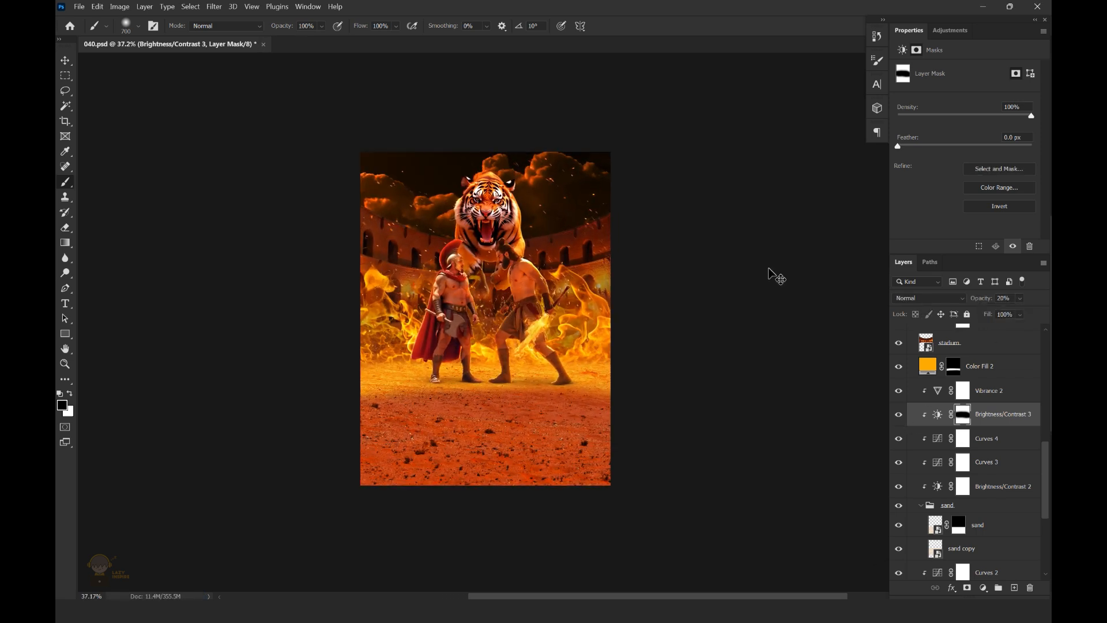
Compare the sand with Brightness/Contrast 3 hidden and shown, and save the document
left_click(900, 415)
left_click(900, 415)
left_click(899, 415)
left_click(900, 416)
scroll(582, 317, "down", 3)
scroll(579, 316, "up", 1)
key("ctrl+s")
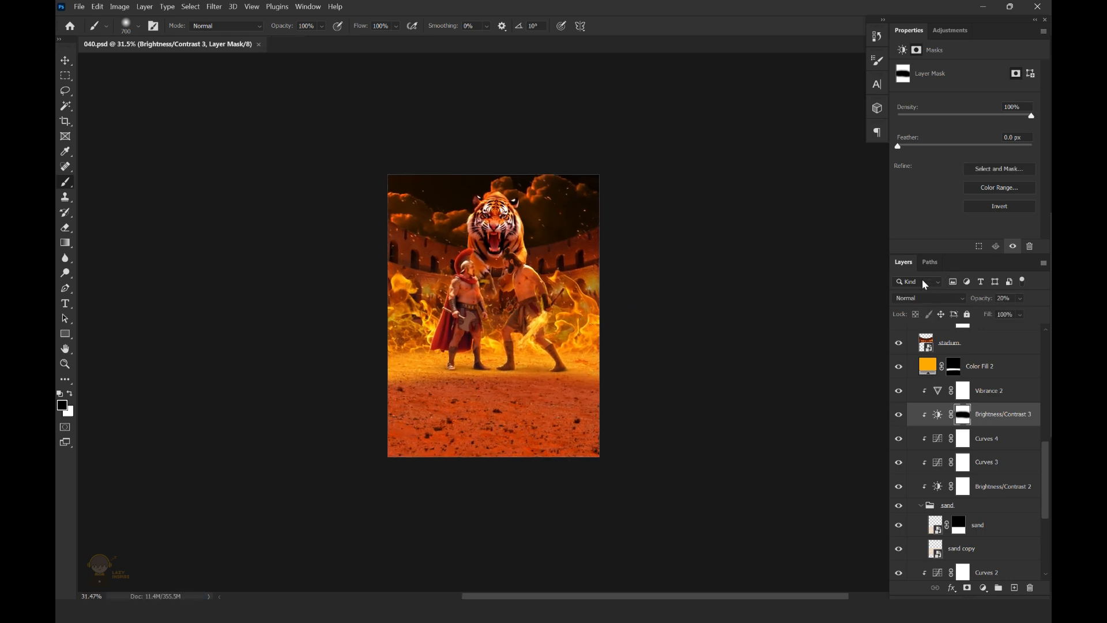
Check the sand's Curves 3, set the opacity of Brightness/Contrast 3 to 16%, and save the document
left_click(937, 464)
left_click_drag(981, 165, 982, 166)
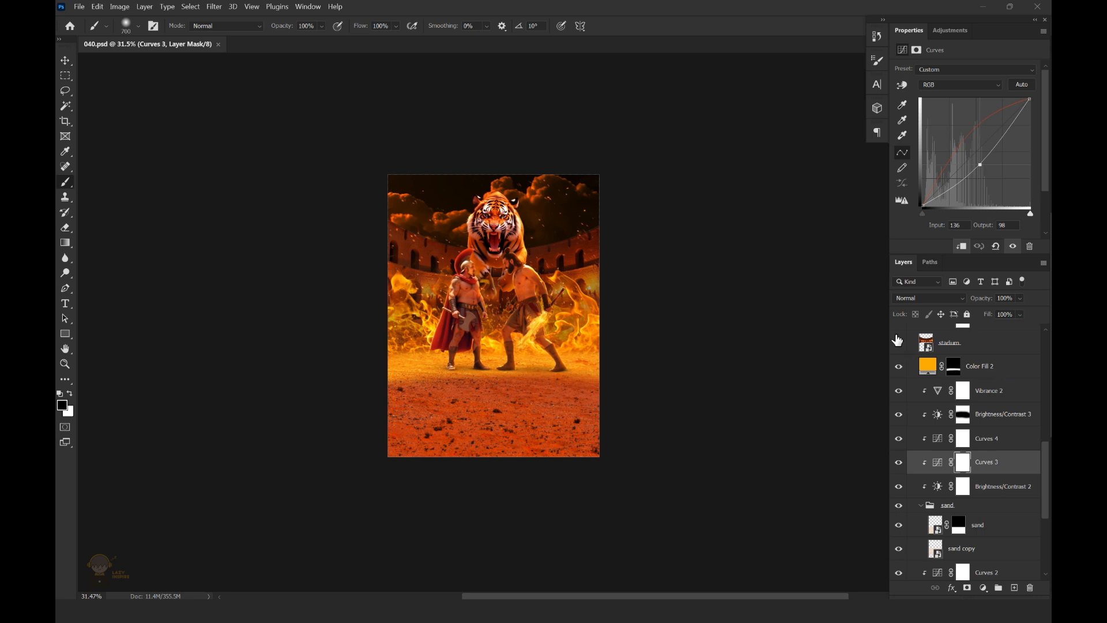
left_click(946, 415)
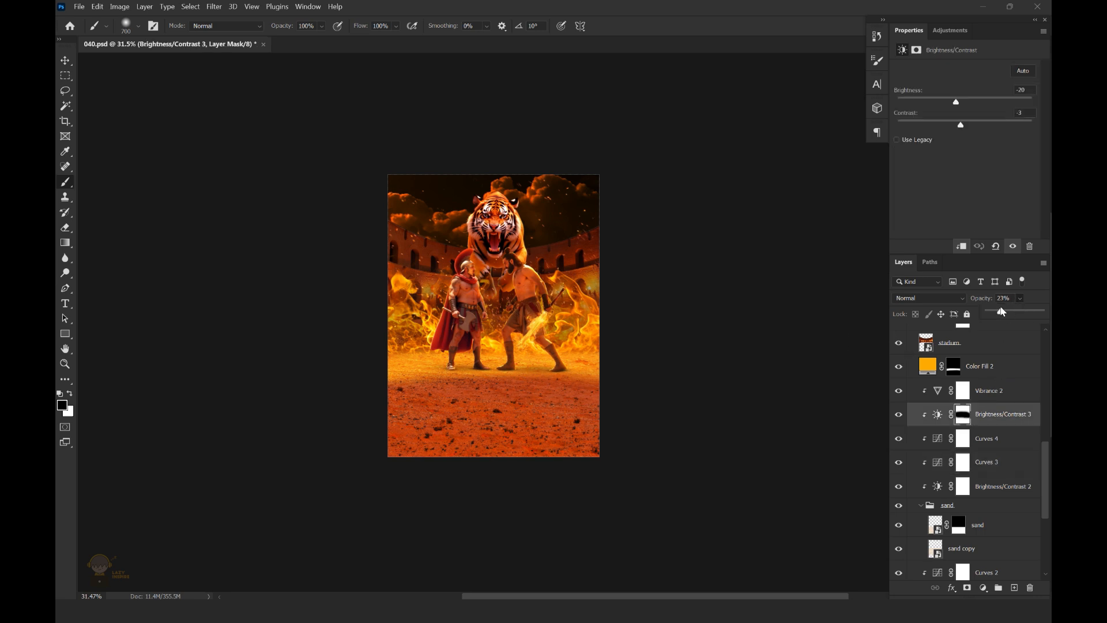
left_click_drag(501, 404, 579, 404)
key("ctrl+s")
left_click(899, 416)
left_click(898, 417)
left_click_drag(620, 358, 557, 351)
key("ctrl+s")
key("v")
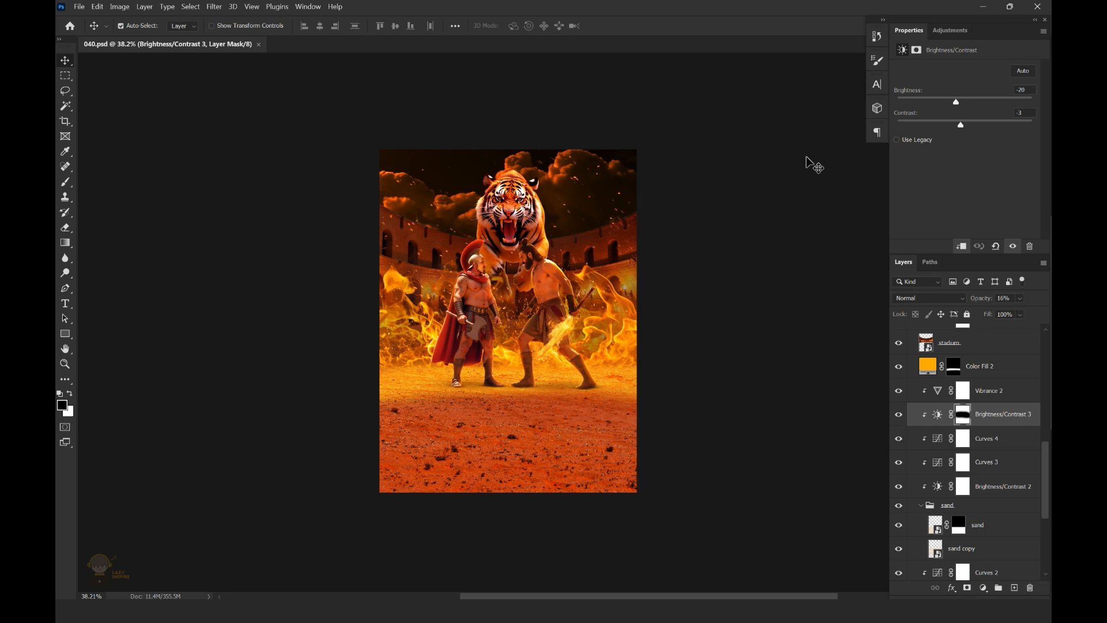
On a new layer above Color Fill 2, set the foreground color to ffb500 and the background color to orange-red with hue 13
left_click(62, 405)
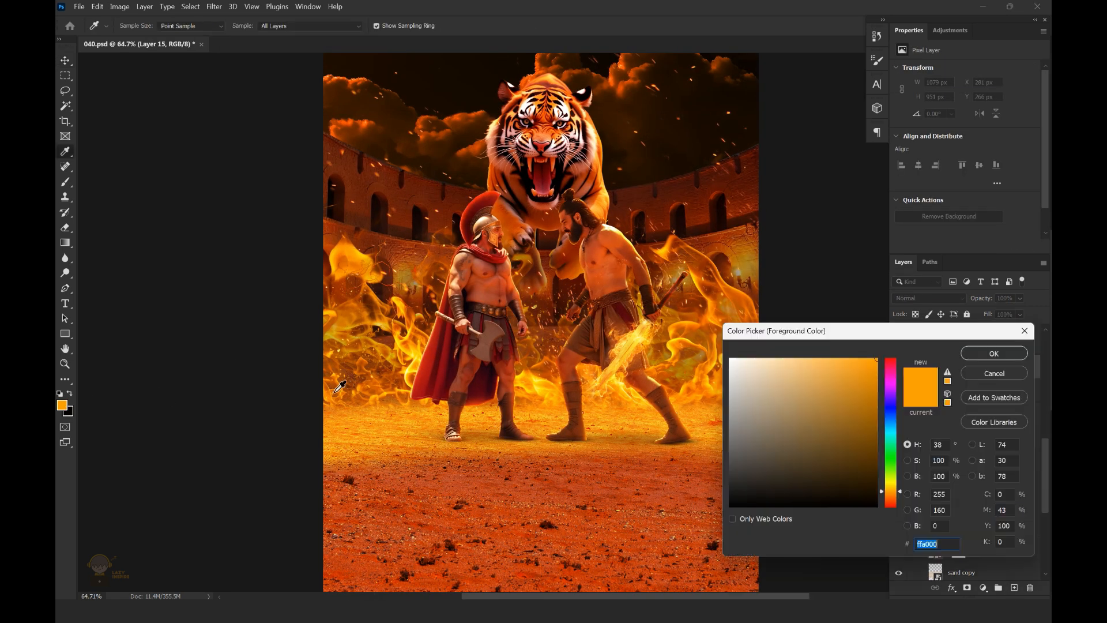
left_click(993, 353)
key("b")
left_click(69, 412)
left_click(892, 503)
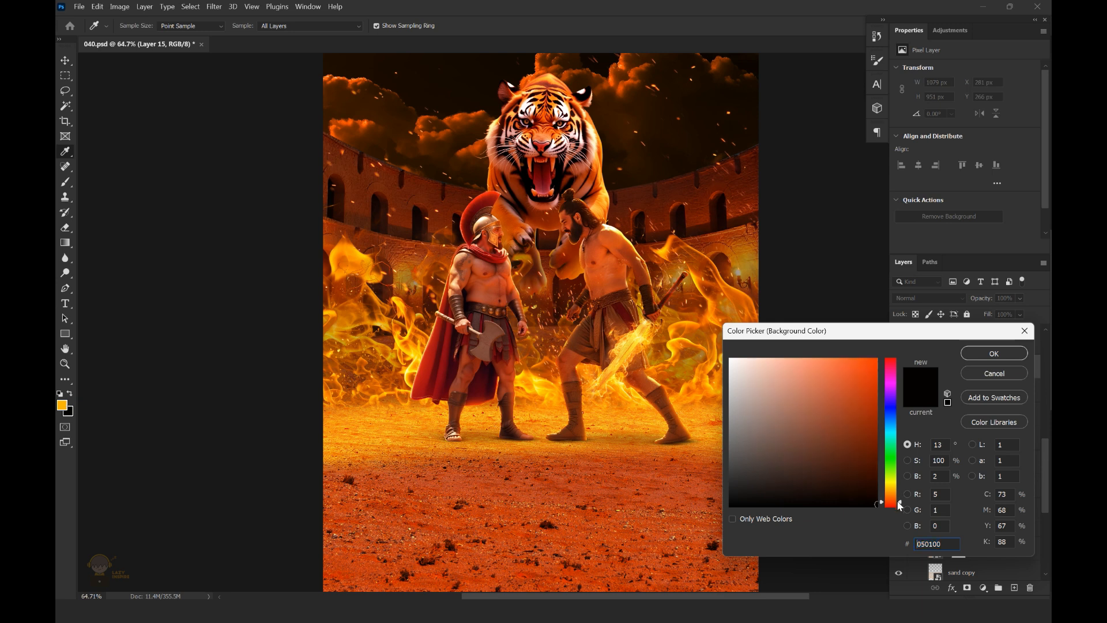
left_click(876, 359)
left_click(993, 353)
Paint a wide orange-red glow across the arena floor's horizon behind the fighters with a flattened 700 px soft brush
right_click(663, 330)
double_click(738, 432)
key("x")
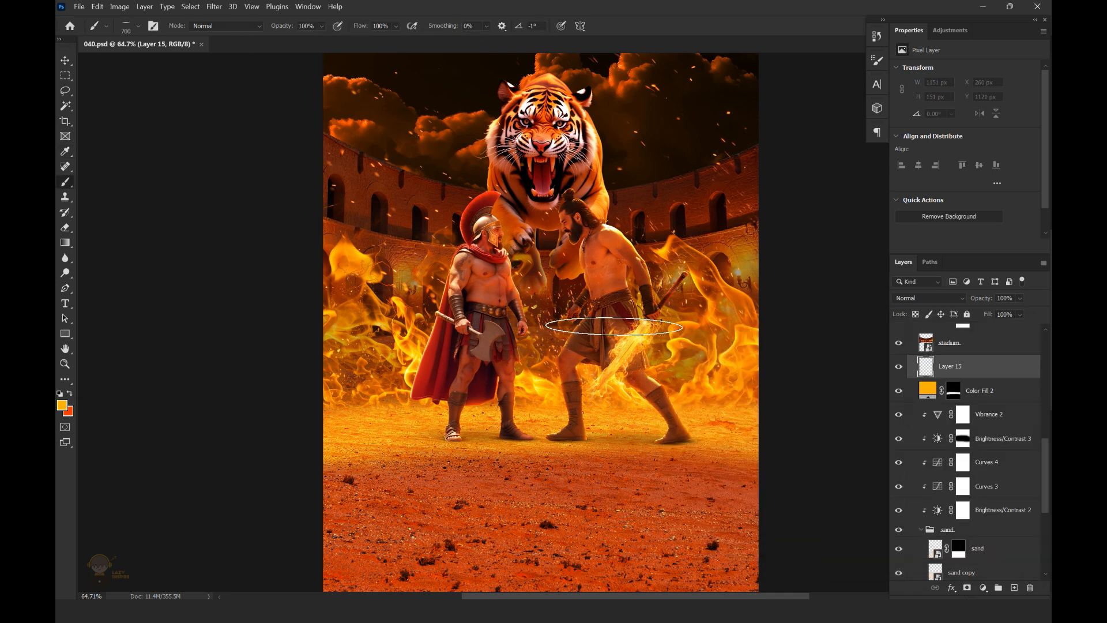
mouse_move(453, 351)
left_mouse_down()
mouse_move(742, 335)
mouse_move(348, 347)
mouse_move(606, 351)
left_mouse_up()
scroll(713, 331, "up", 2)
scroll(628, 353, "down", 3)
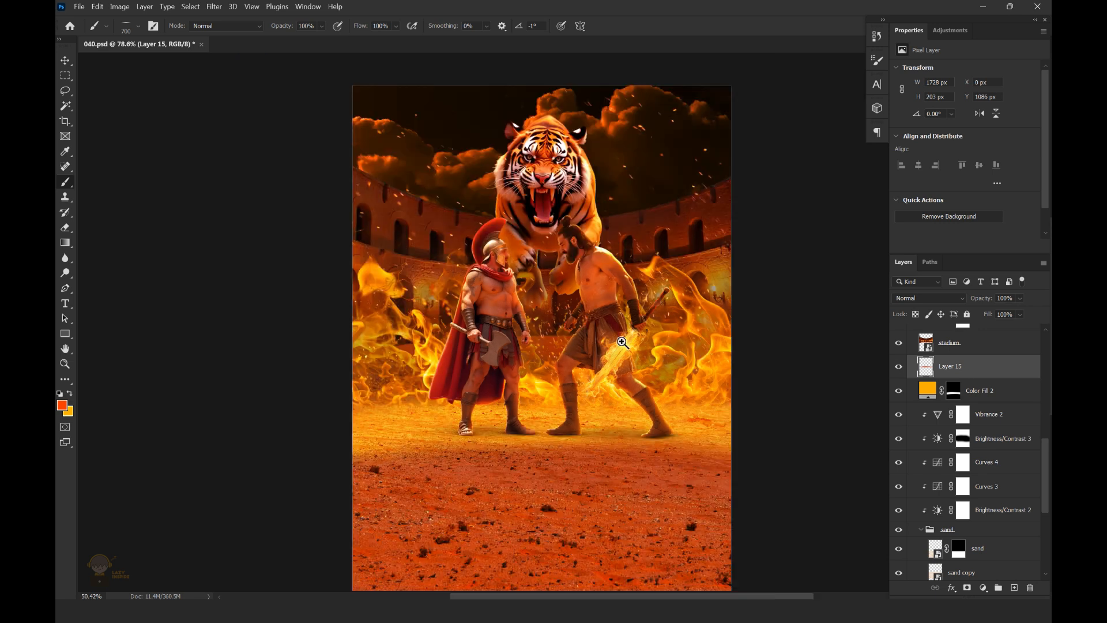
Set the opacity of the horizon glow on Layer 15 to 64% and save the document
scroll(667, 363, "up", 5)
scroll(709, 213, "down", 5)
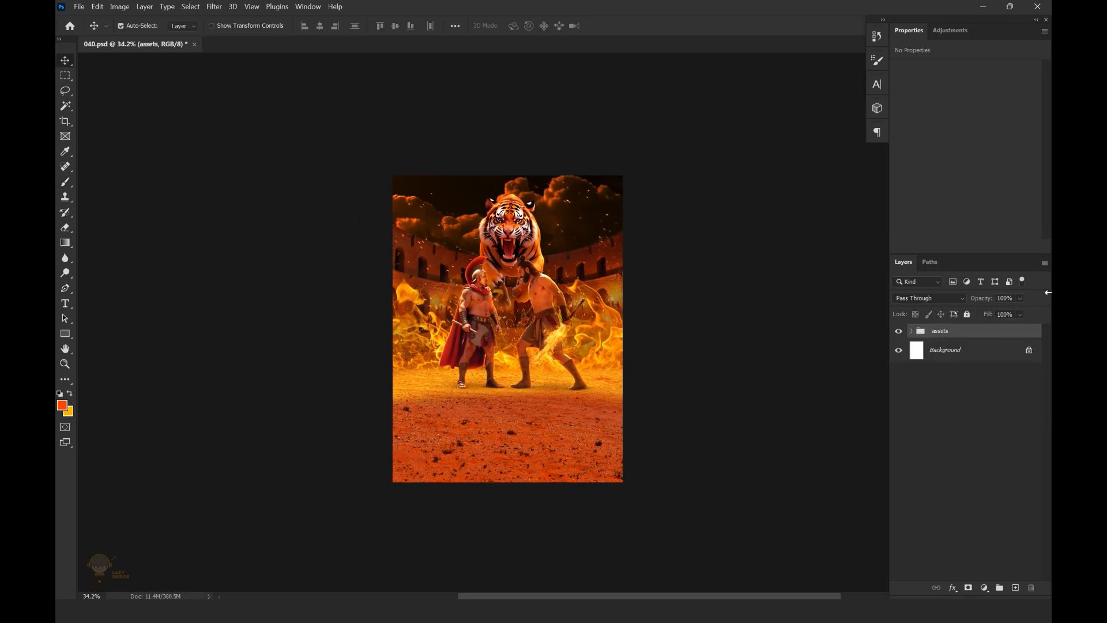
key("ctrl+s")
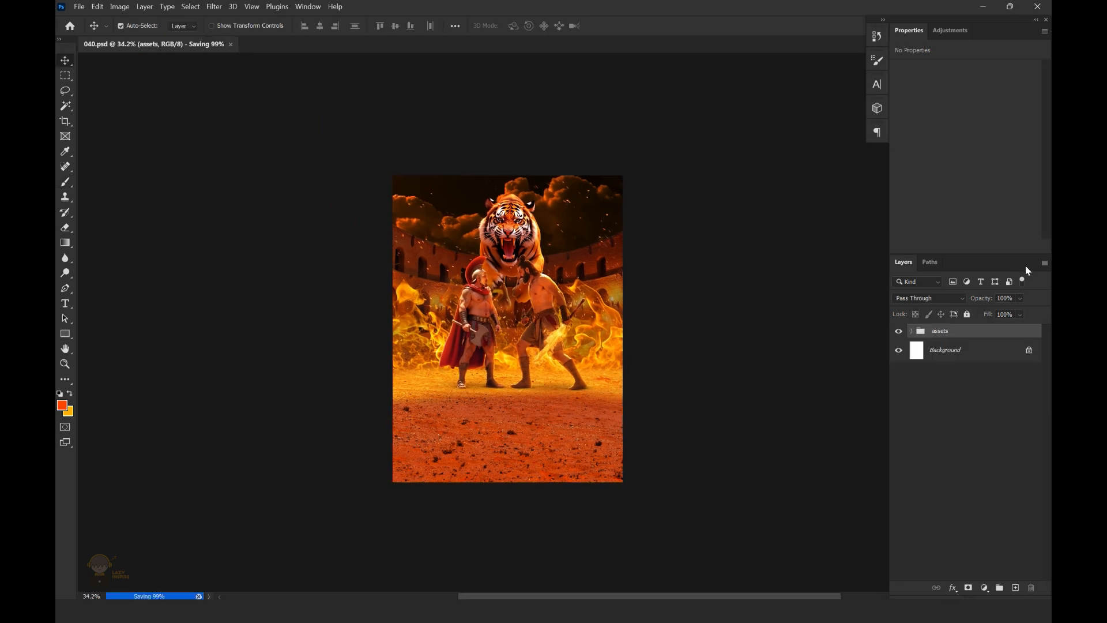
Stamp all visible layers into a new layer above the assets group and convert it to a smart object
key("ctrl+shift+alt+e")
right_click(971, 335)
left_click(852, 261)
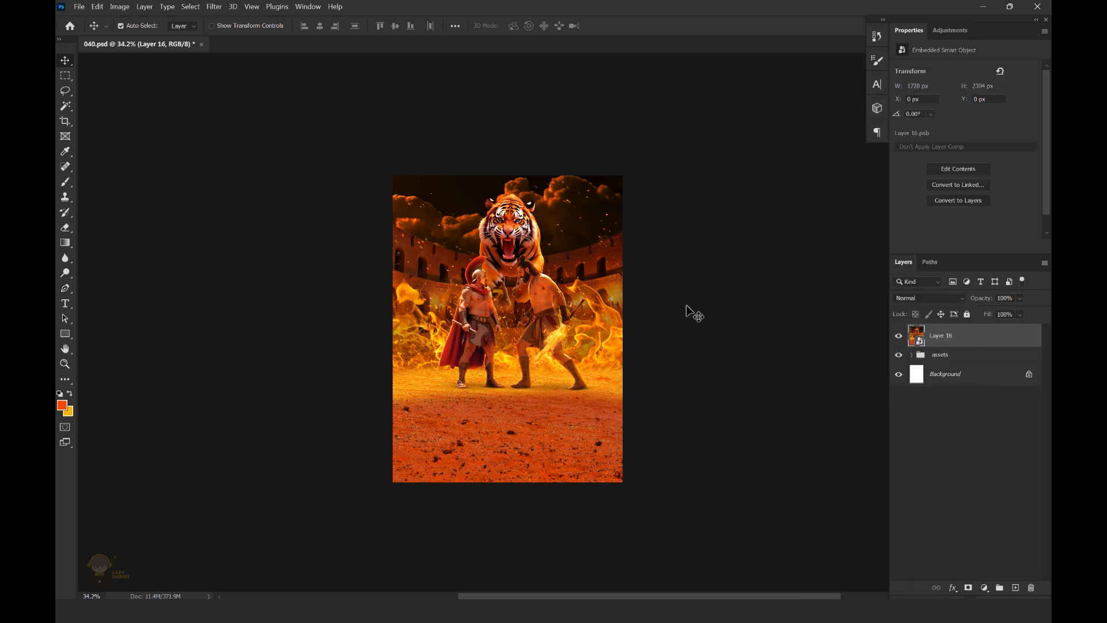
Grade Layer 16 with the Camera Raw Filter: Exposure +0.20, Contrast +13, Highlights +10, Shadows -7 and Blacks -27
scroll(597, 268, "up", 2)
left_click(214, 6)
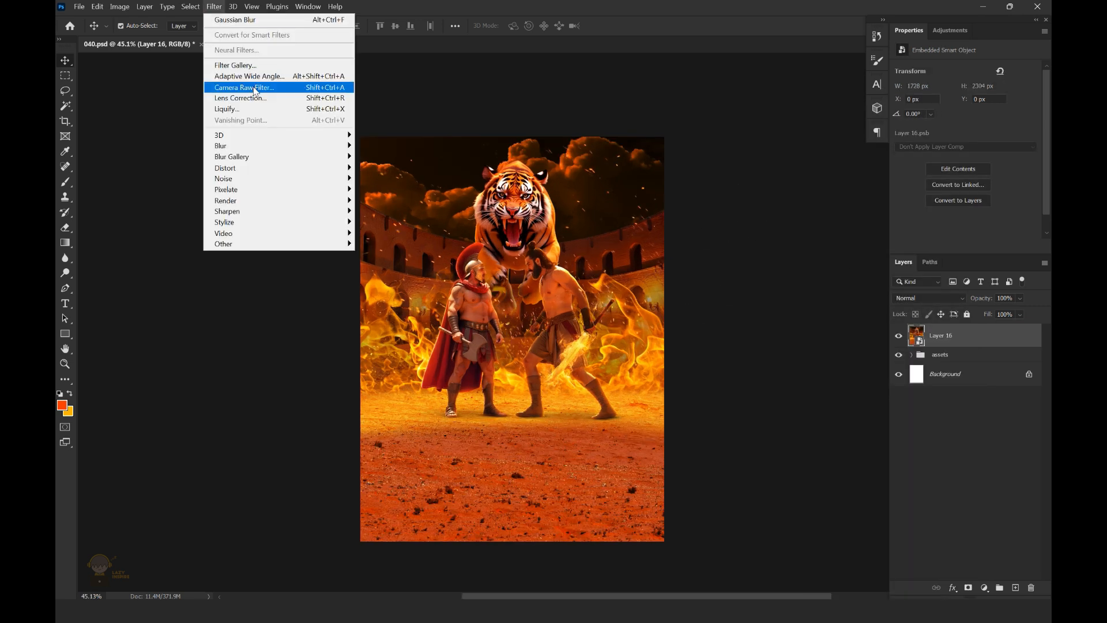
left_click(265, 89)
left_click_drag(835, 301, 845, 318)
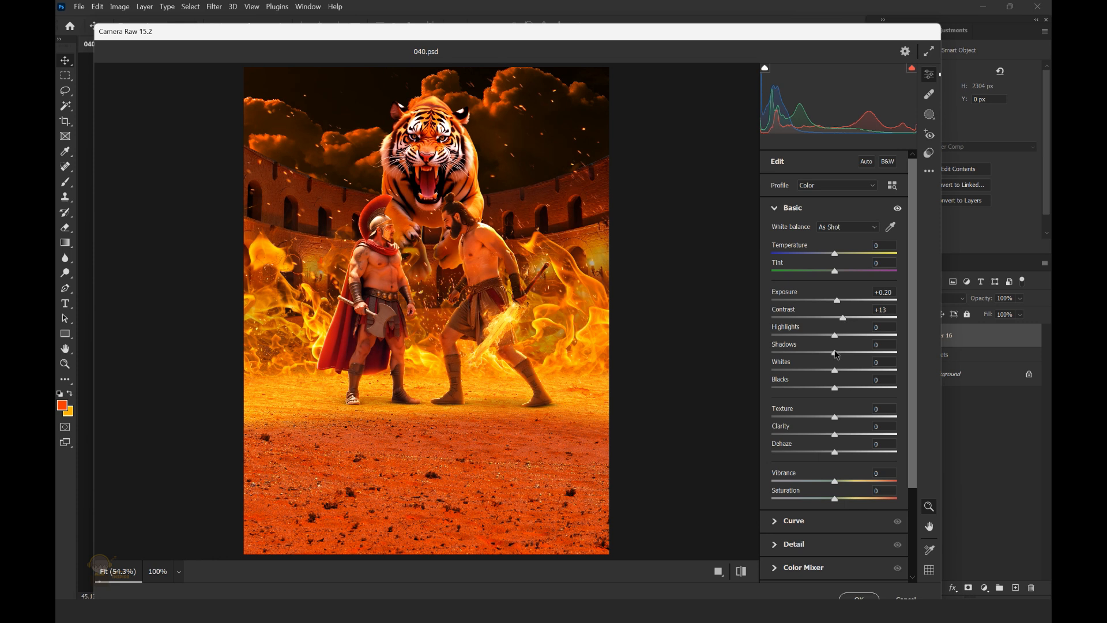
left_click_drag(835, 388, 821, 389)
left_click_drag(836, 344, 827, 353)
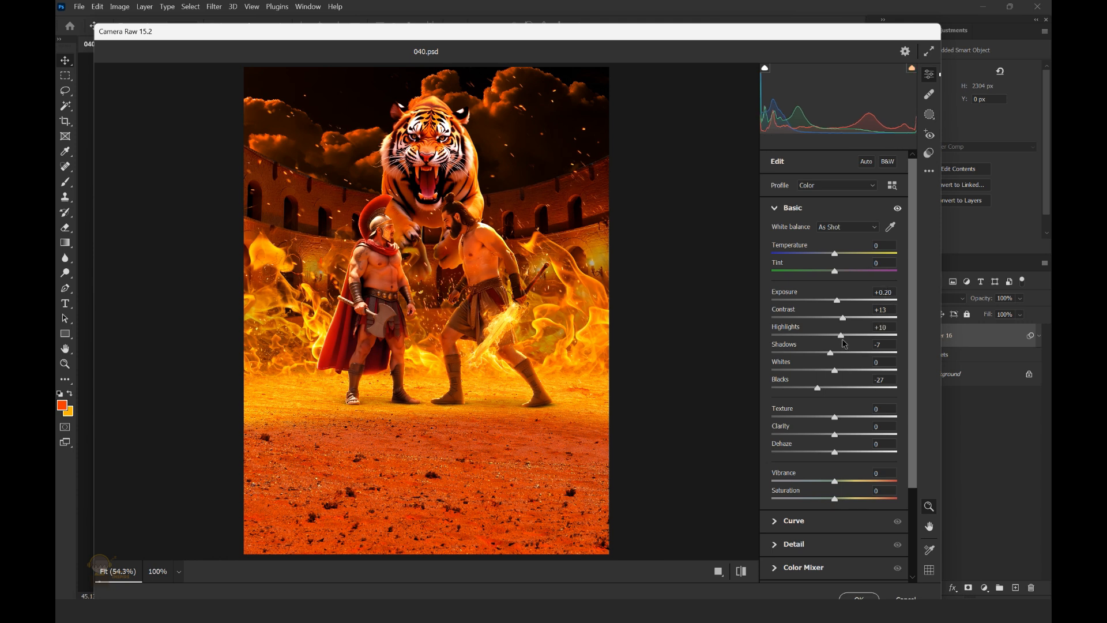
left_click(859, 597)
left_click(900, 341)
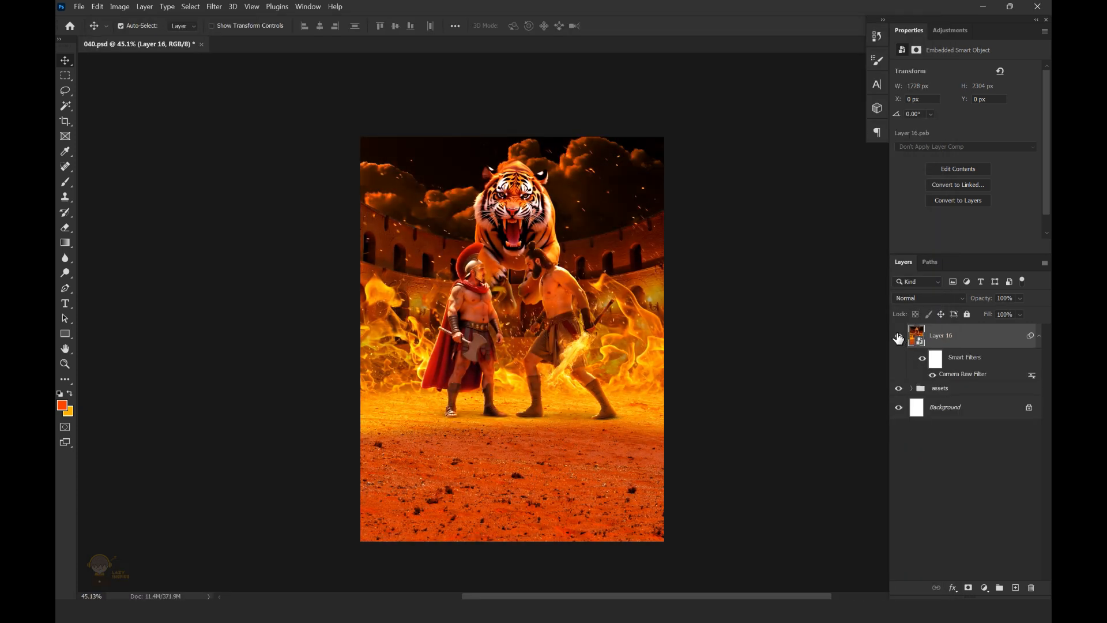
scroll(633, 307, "down", 3)
left_click(898, 340)
left_click(898, 339)
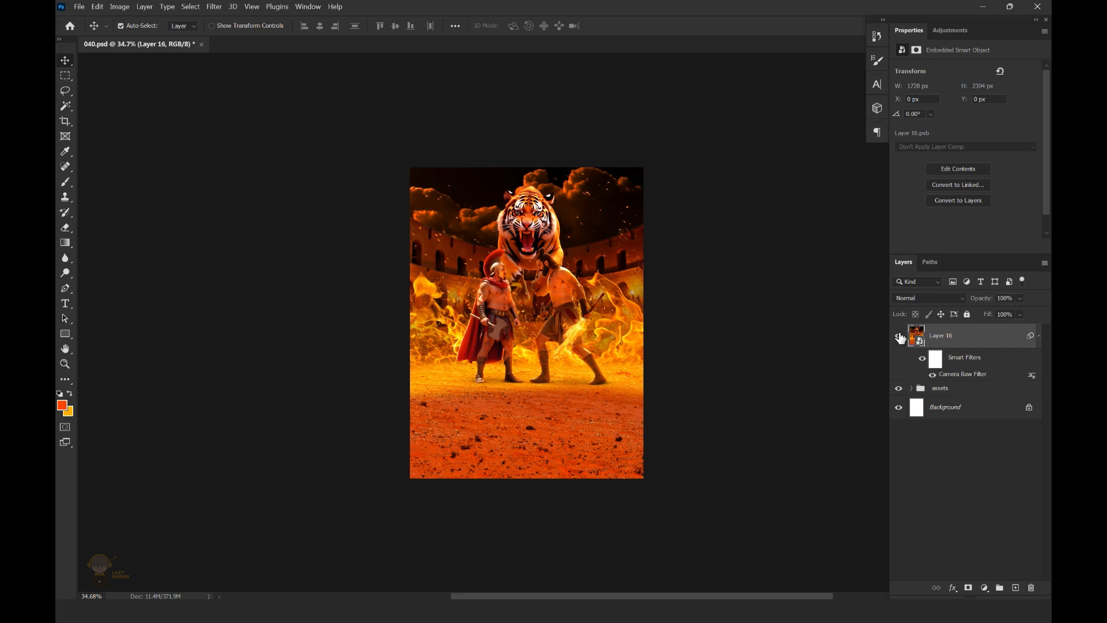
Duplicate Layer 16 and set the copy to Color Dodge at 12% opacity
key("ctrl+j")
left_click(923, 297)
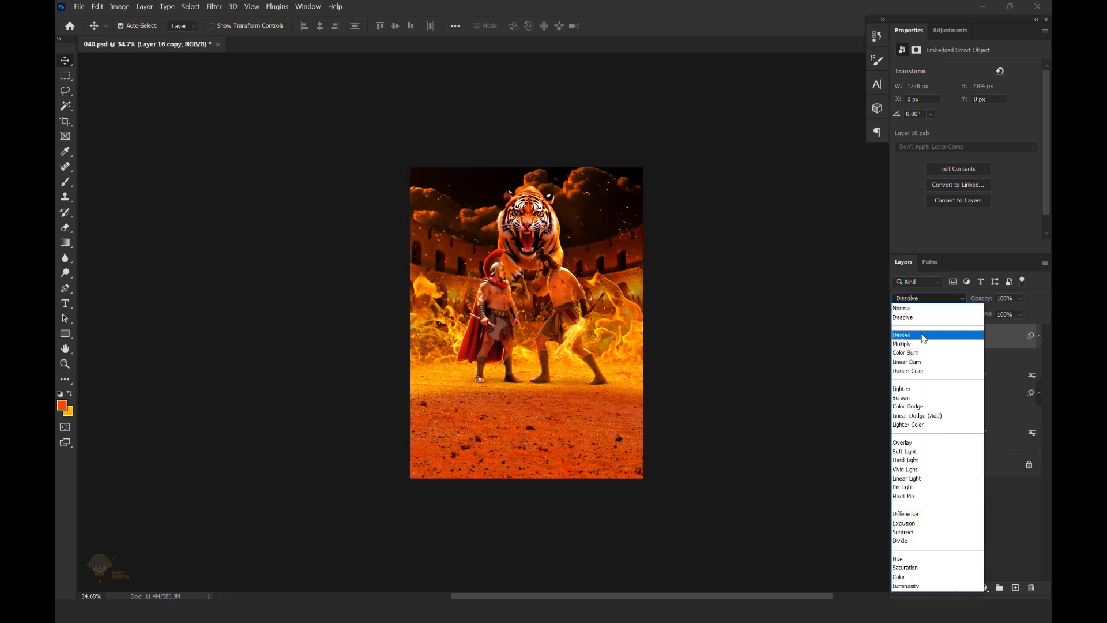
left_click(911, 407)
left_click_drag(997, 314, 988, 313)
left_click(900, 336)
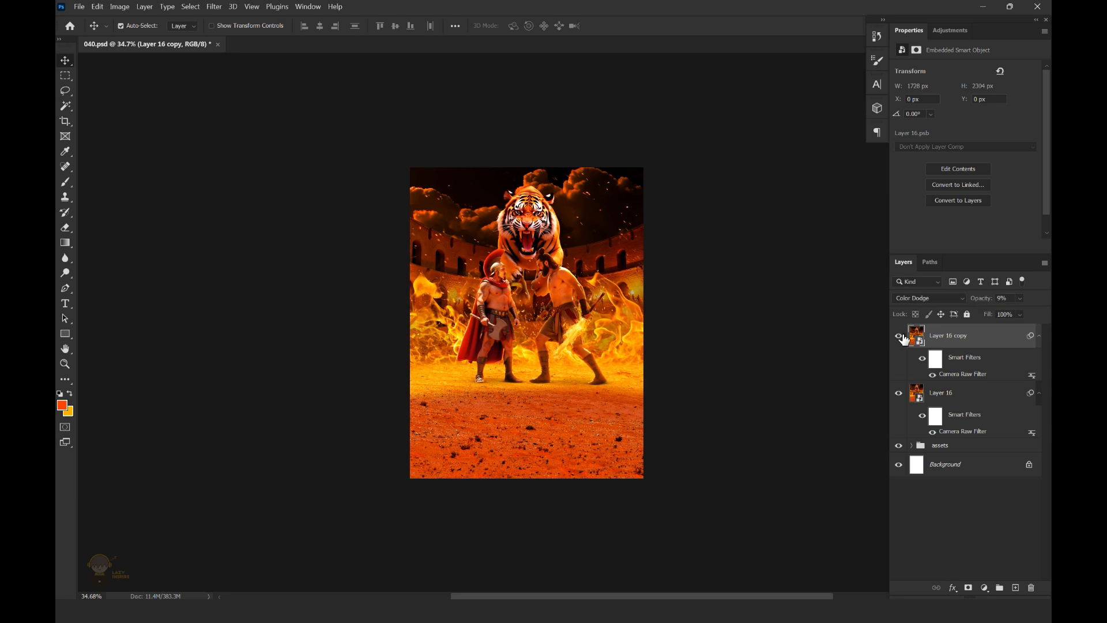
scroll(608, 312, "down", 1)
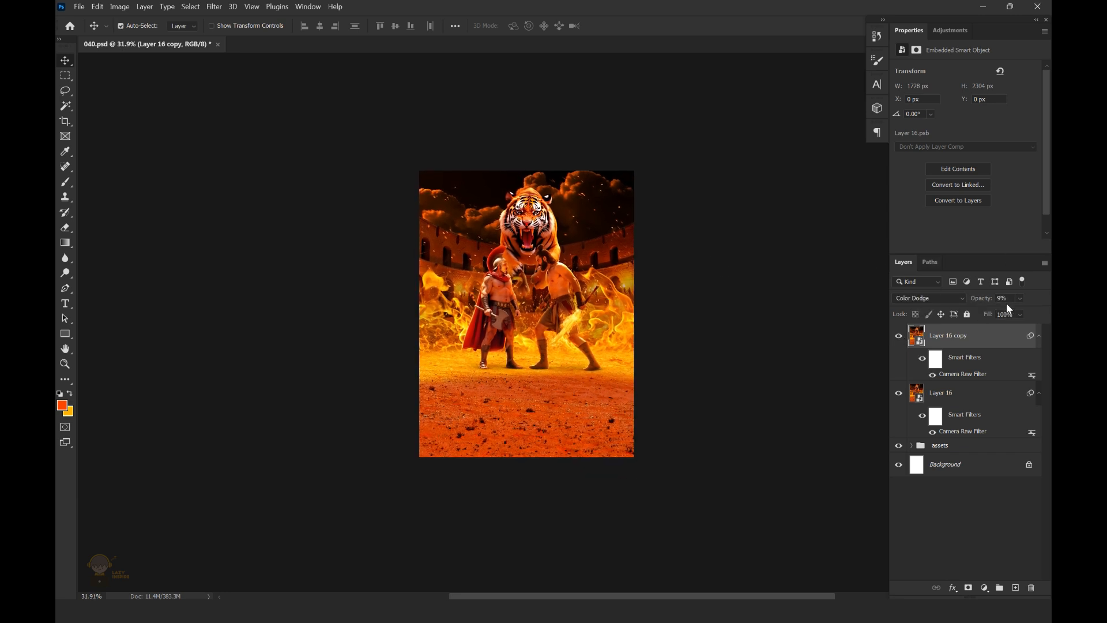
left_click(899, 336)
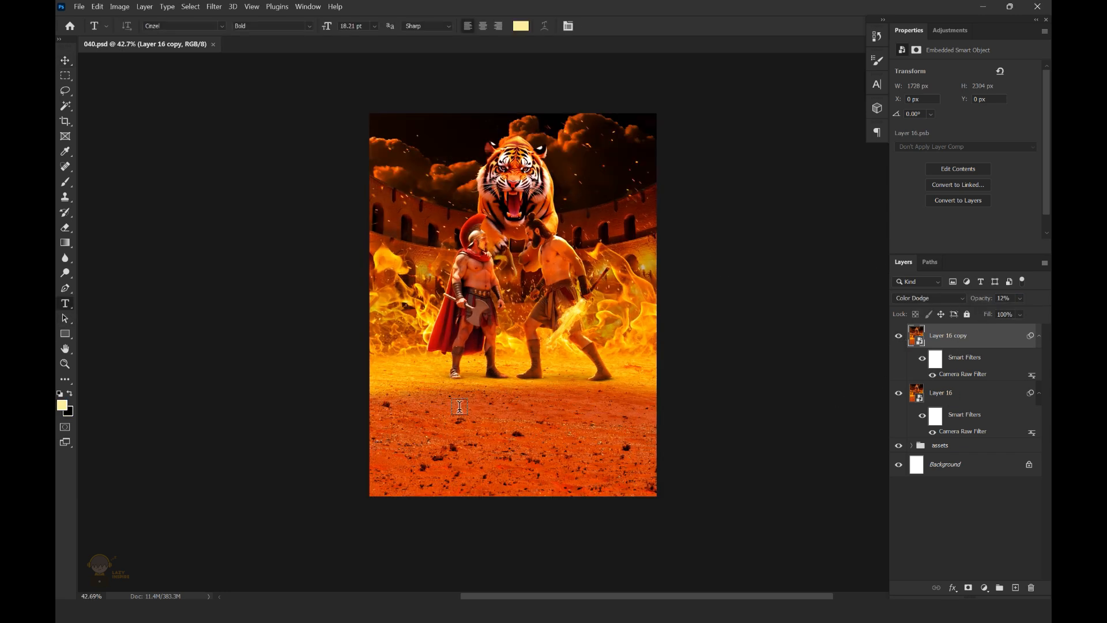
Add the title "gladiator" in Cinzel Bold on the sand below the fighters and enlarge it to 125.21 pt
left_click(463, 409)
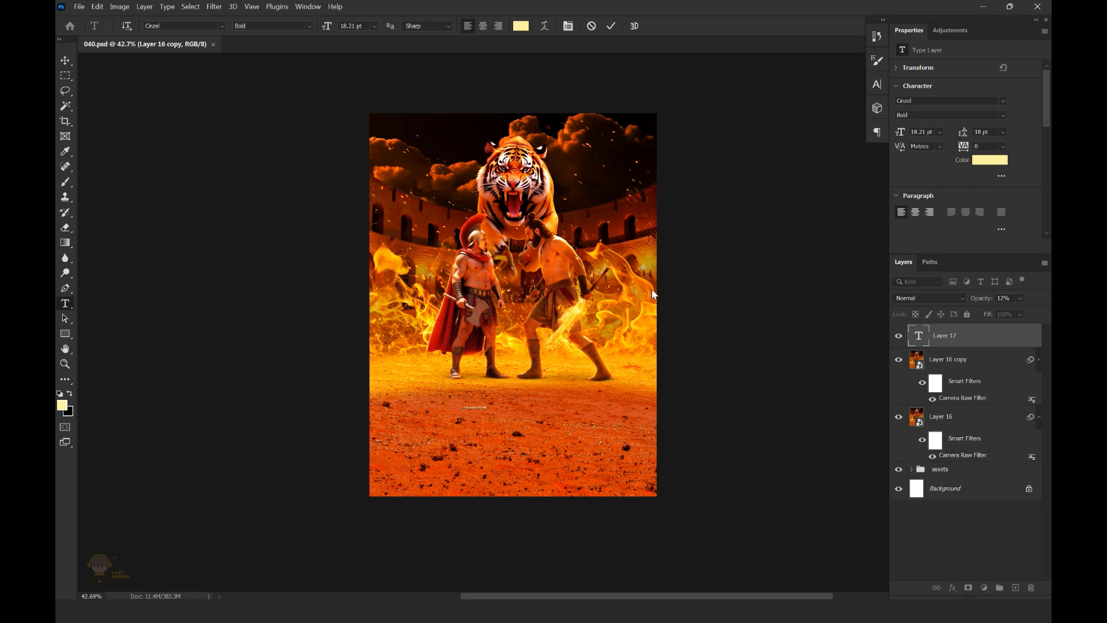
left_click(65, 60)
key("ctrl+t")
left_click_drag(487, 405, 579, 414)
left_click(631, 25)
Set the title's text color to the bright yellow ffe539
left_click(990, 160)
left_click(876, 359)
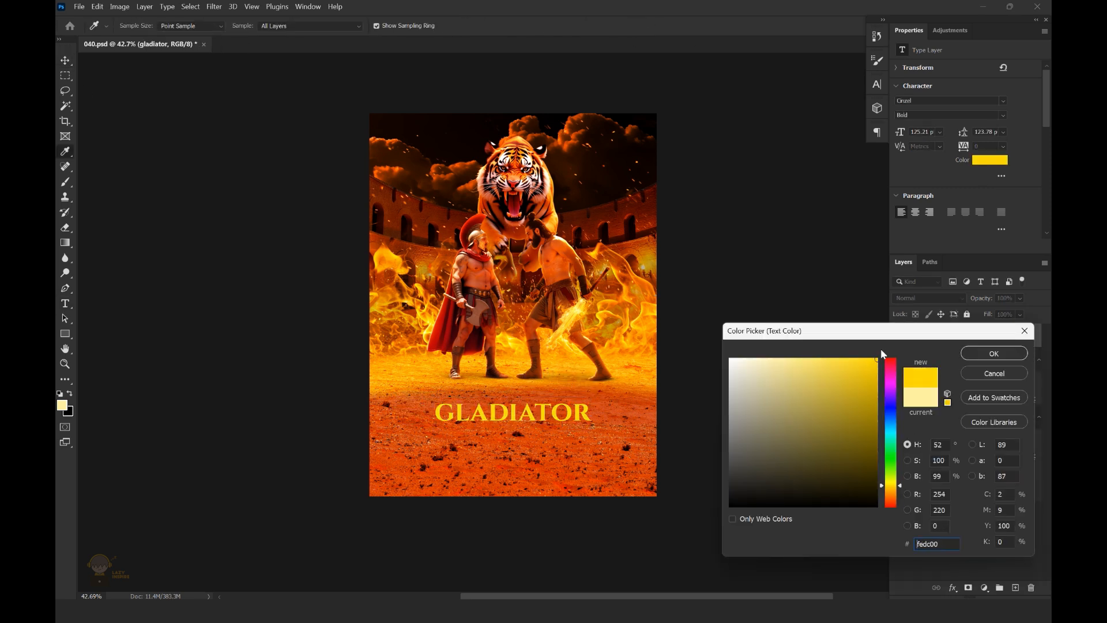
left_click_drag(867, 363, 847, 360)
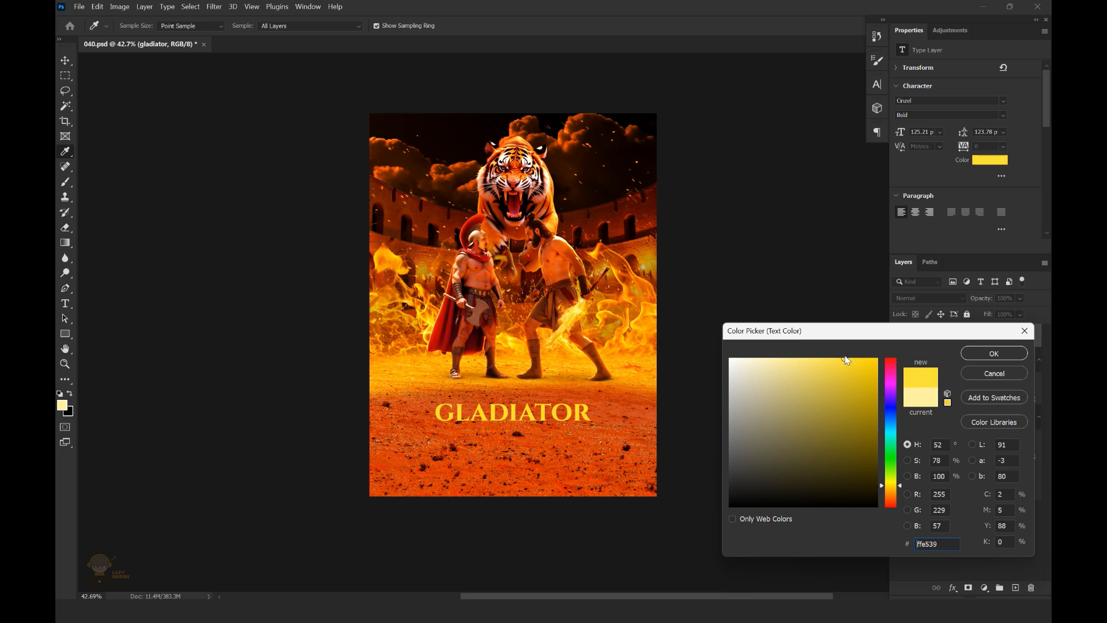
left_click(983, 353)
Center the title horizontally on the canvas, enlarge it to 169.4 pt, and save the document
key("ctrl+a")
left_click(320, 27)
key("ctrl+d")
key("ctrl+t")
left_click_drag(592, 398, 621, 385)
left_click(631, 26)
scroll(679, 394, "up", 2)
key("ctrl+s")
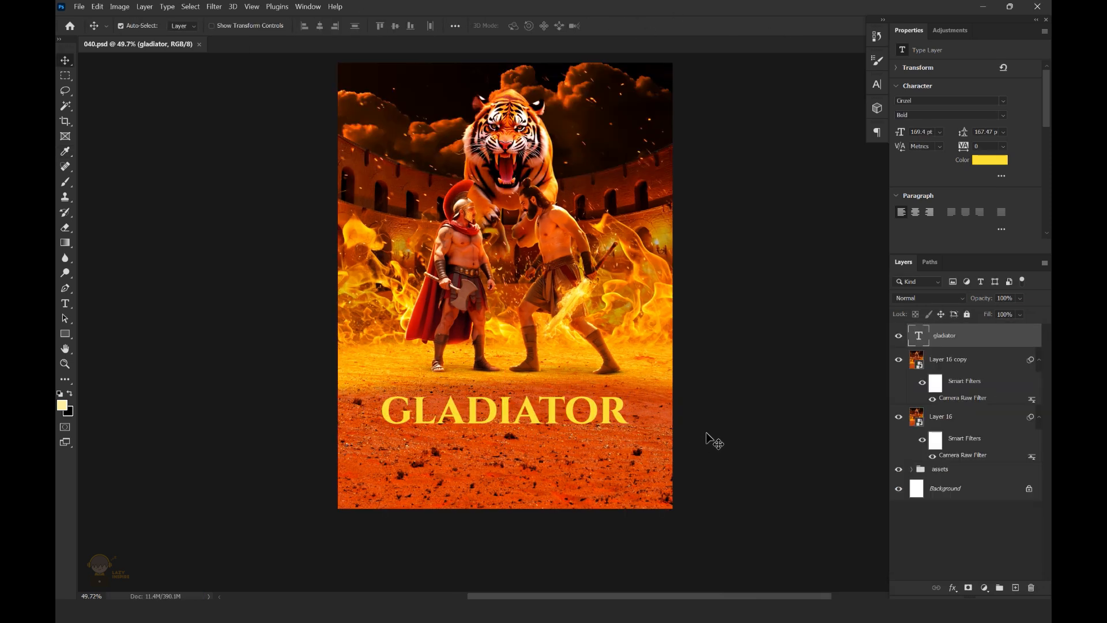
Clip a new layer to the title and draw a linear light-yellow-to-transparent gradient down over the letters
left_click(1016, 588)
left_click(965, 346, "alt")
key("g")
left_click(62, 406)
key("Return")
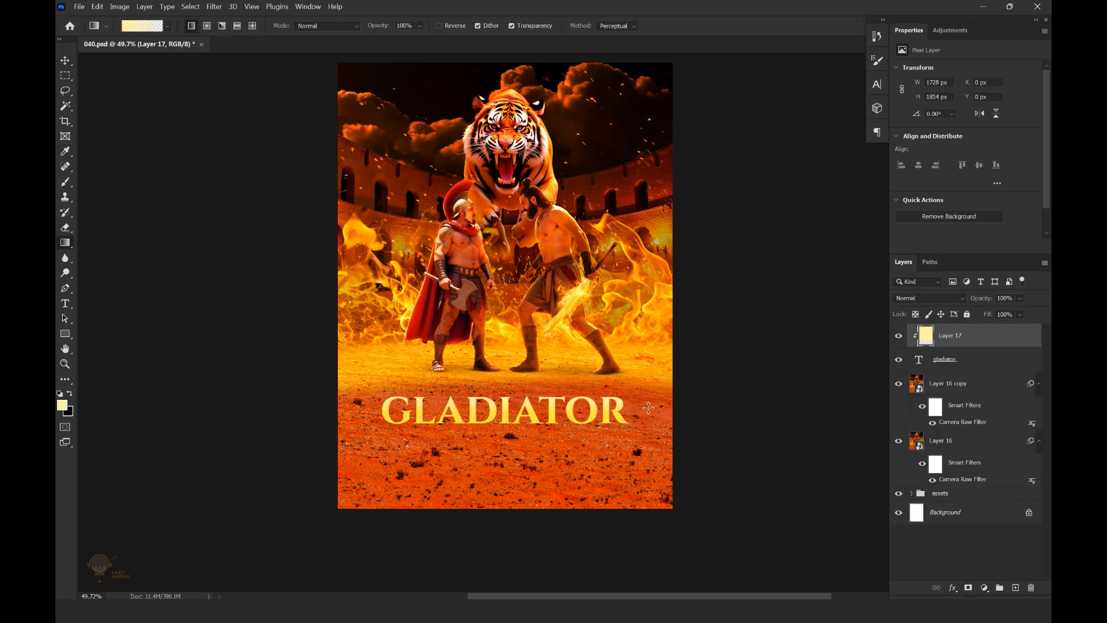
left_click_drag(658, 382, 662, 421)
scroll(642, 337, "down", 2)
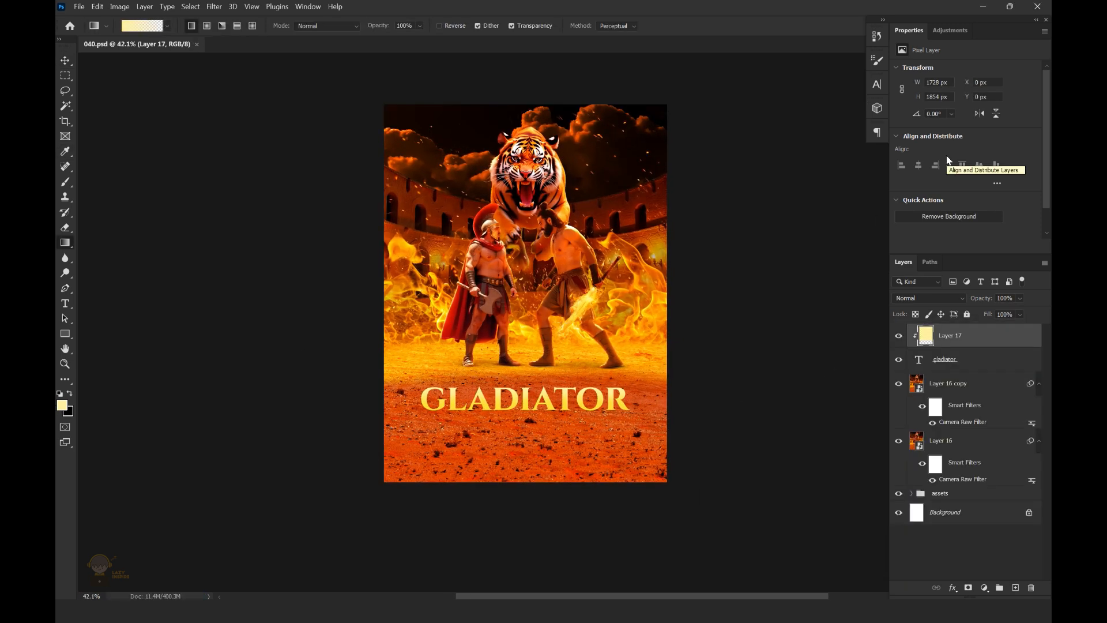
Change the base text color of the title to a golden orange and save the document
left_click(948, 370)
left_click(990, 160)
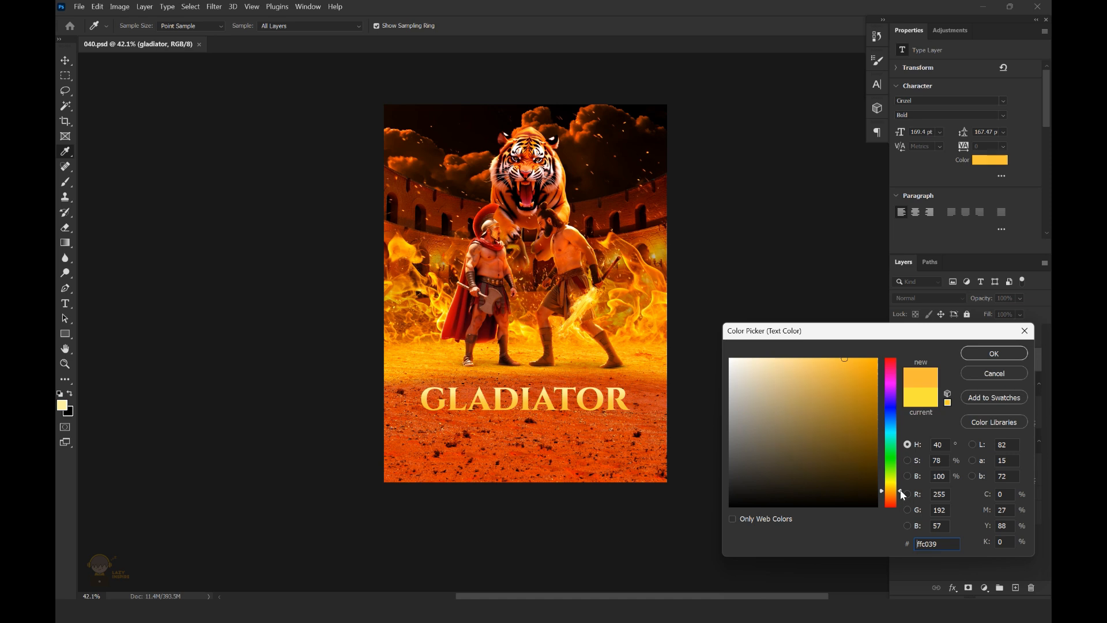
left_click_drag(900, 491, 900, 489)
left_click(975, 353)
scroll(563, 348, "down", 1)
key("ctrl+s")
Give the title a white 21 px Outer Glow in Screen mode at 100% opacity and split the effect into its own layer
left_click(951, 588)
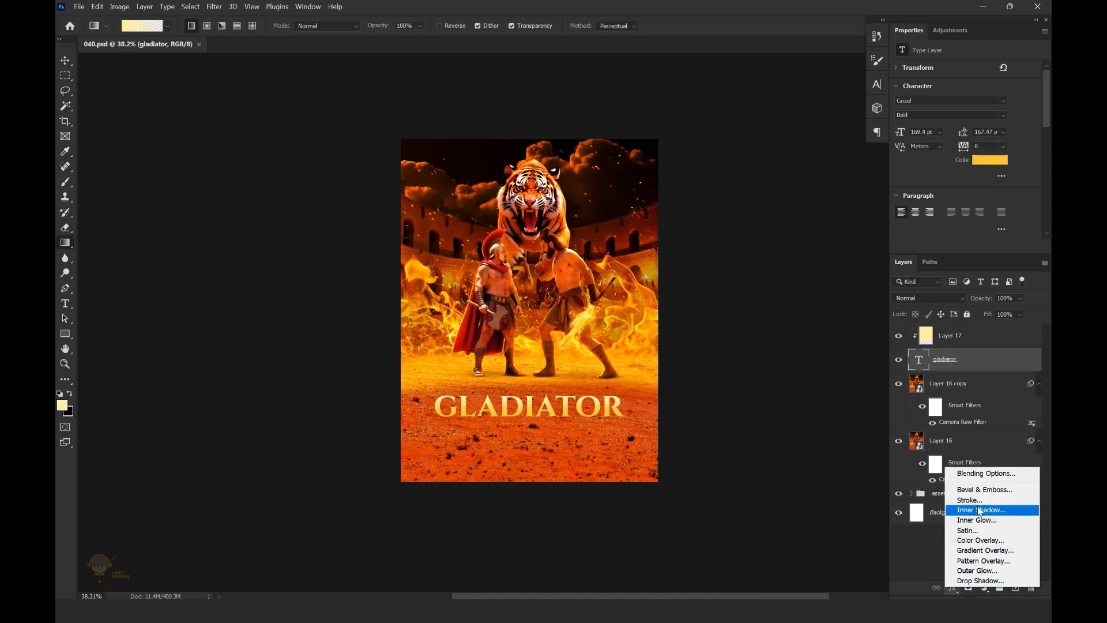
left_click(977, 558)
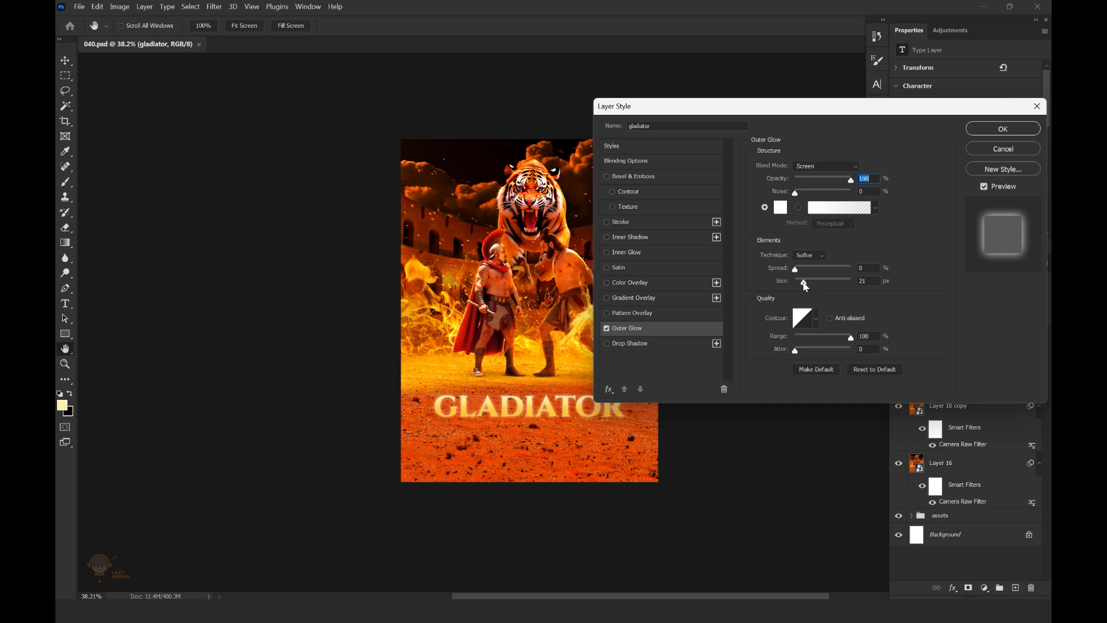
key("Return")
right_click(1032, 367)
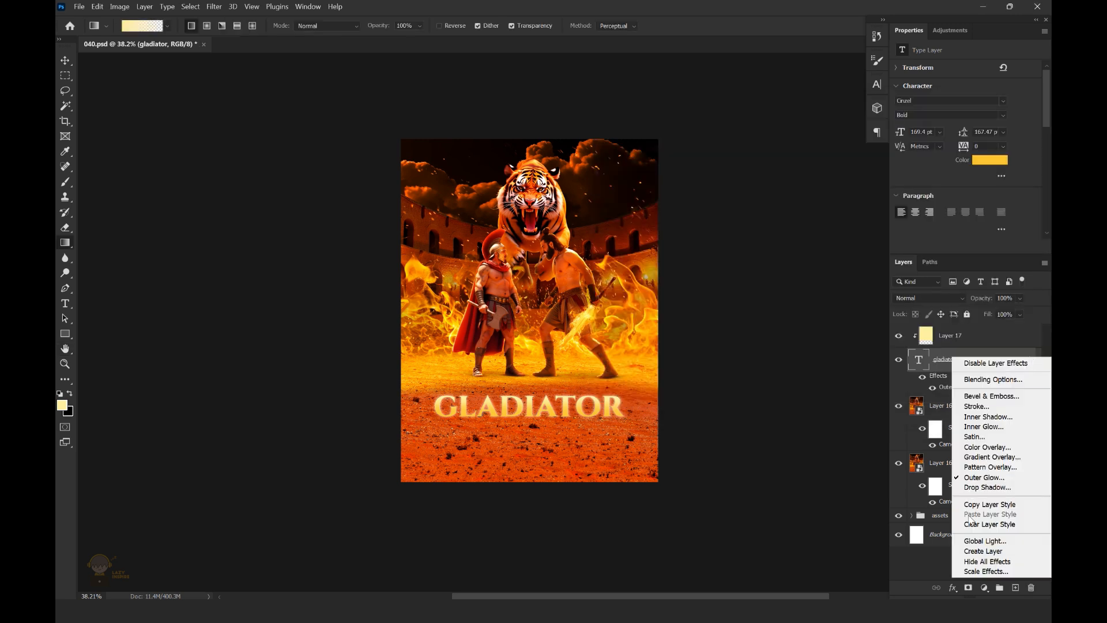
left_click(976, 553)
Mask the title's separated Outer Glow layer and fade its lower part with a black-to-transparent gradient
left_click(965, 390)
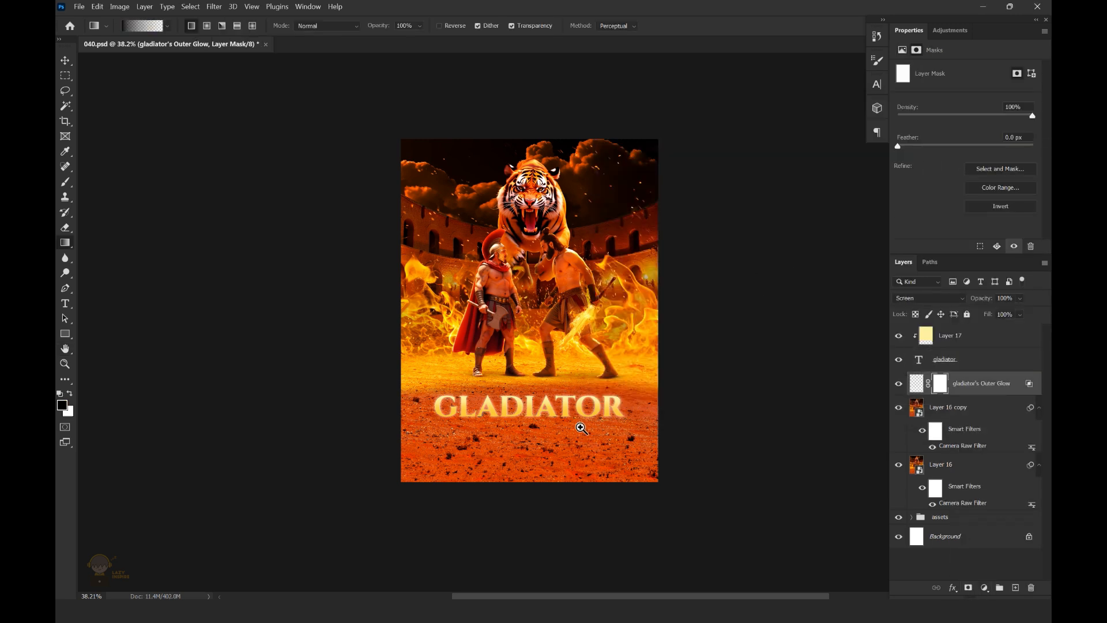
left_click_drag(581, 428, 699, 307)
left_click_drag(787, 231, 700, 315)
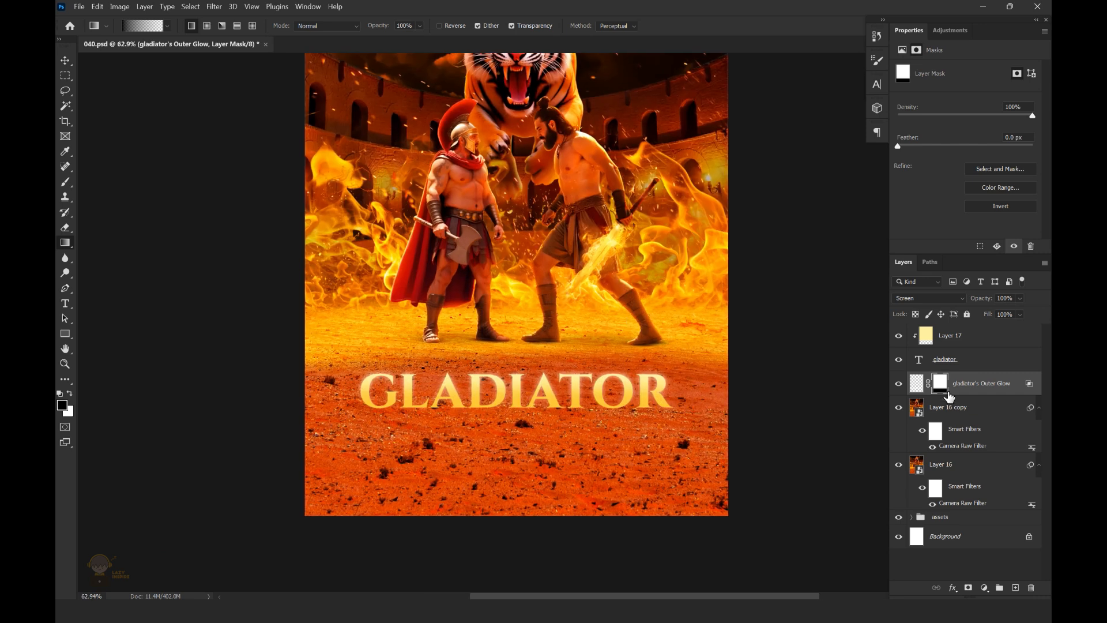
Duplicate the masked glow layer, set the copy's opacity to 18%, and save the document
left_click(917, 384)
key("ctrl+j")
left_click_drag(1020, 298, 988, 317)
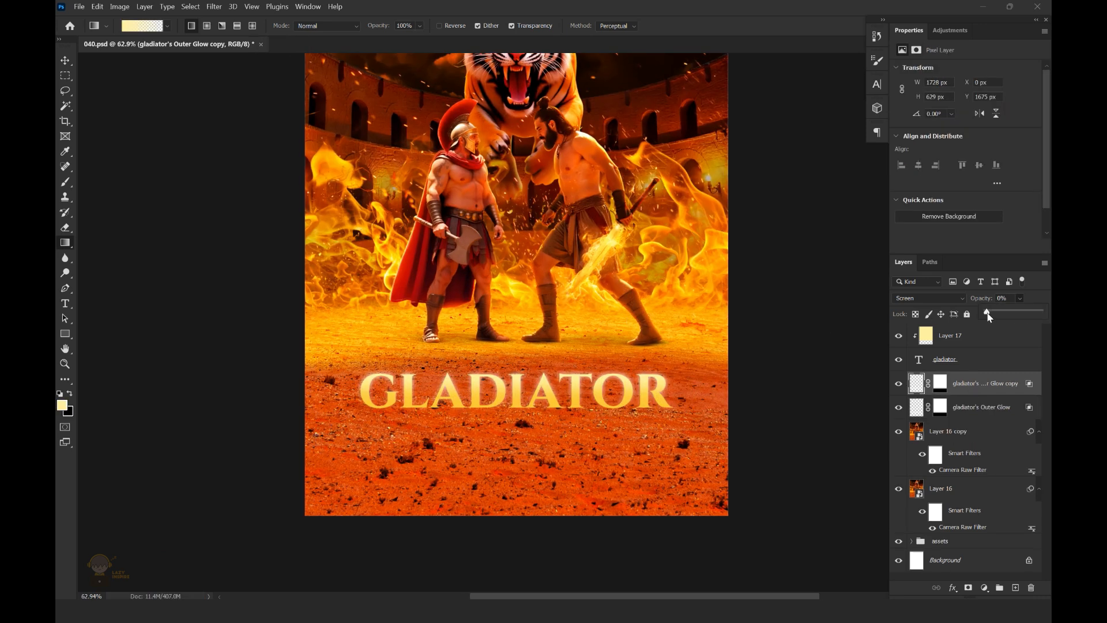
left_click_drag(526, 317, 456, 323)
key("ctrl+s")
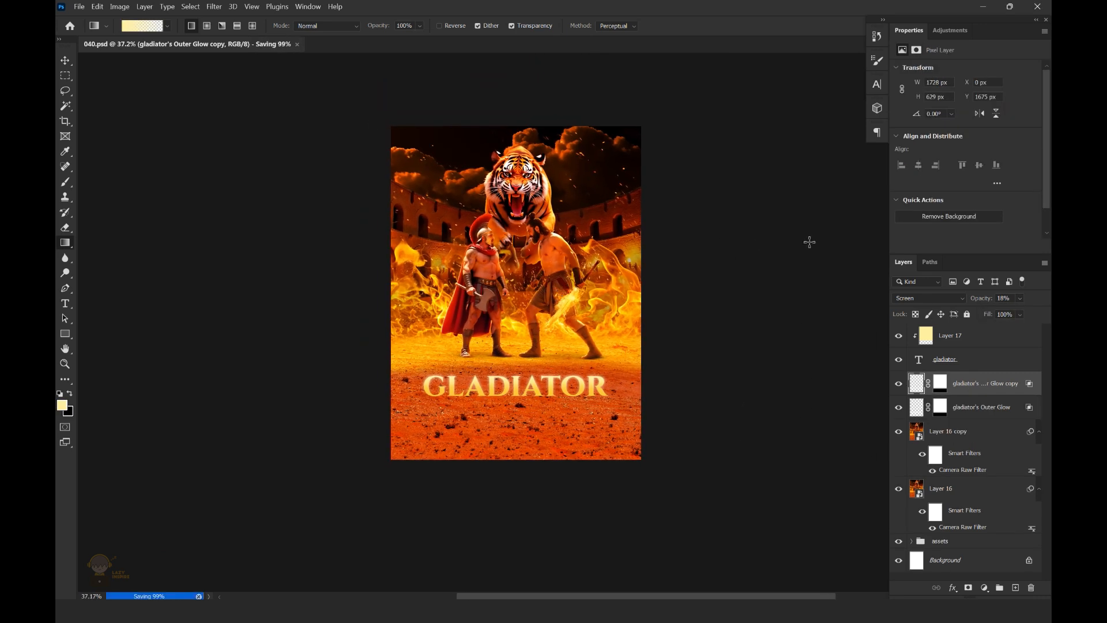
Add the tagline "fight for freedom" below the title in Montserrat Medium, formatted in all caps
left_click_drag(447, 416, 494, 415)
key("t")
left_click(510, 414)
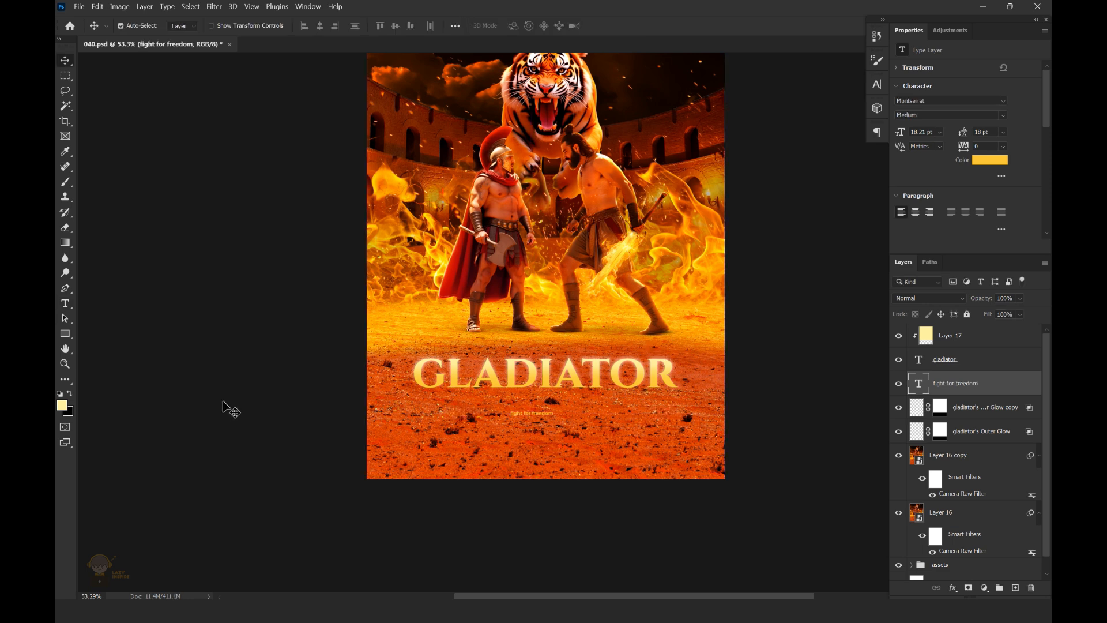
left_click(65, 304)
left_click(527, 413)
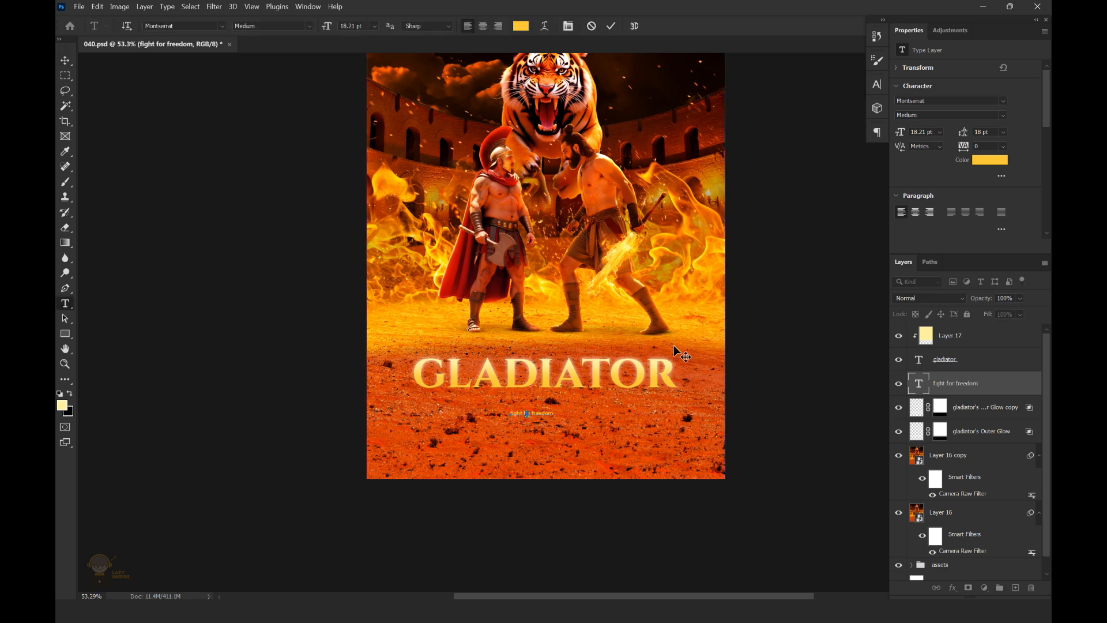
key("ctrl+a")
key("ctrl+t")
left_click(781, 164)
Enlarge the tagline to 49.05 pt and color it white
left_click(65, 60)
key("ctrl+t")
left_click_drag(564, 410, 610, 405)
left_click(632, 25)
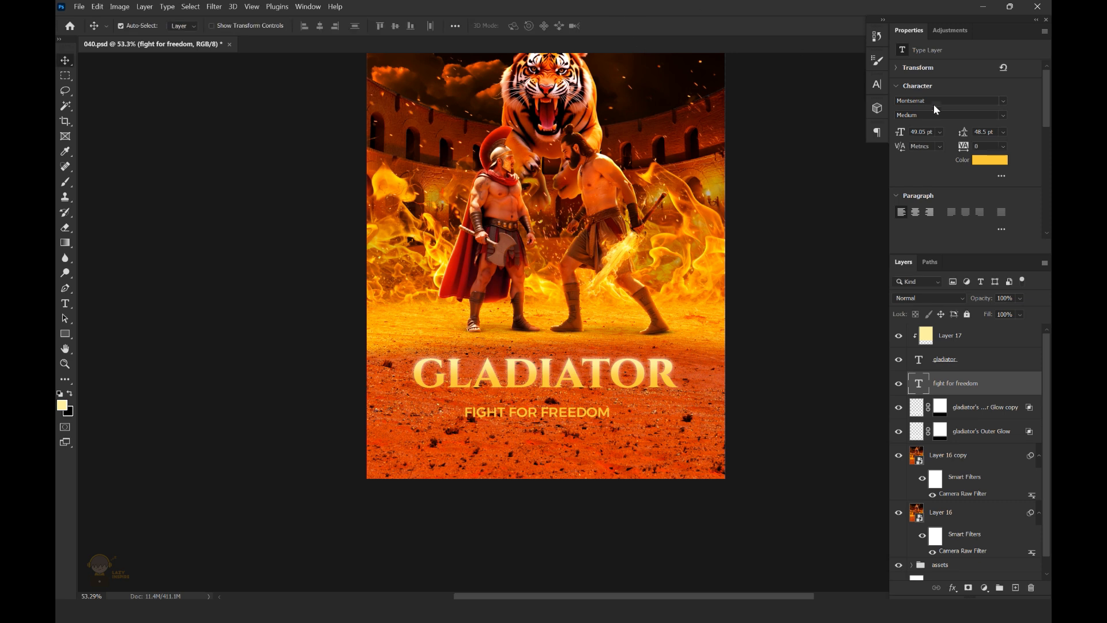
key("Return")
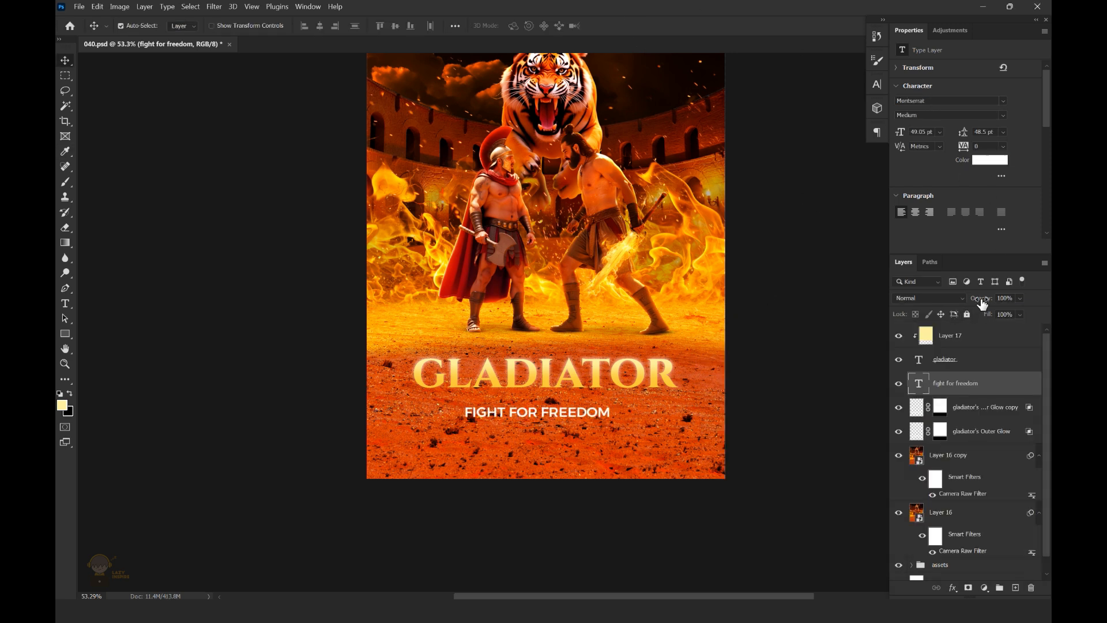
Widen the letter spacing of the whole tagline
left_click(64, 307)
left_click(550, 411)
key("ctrl+a")
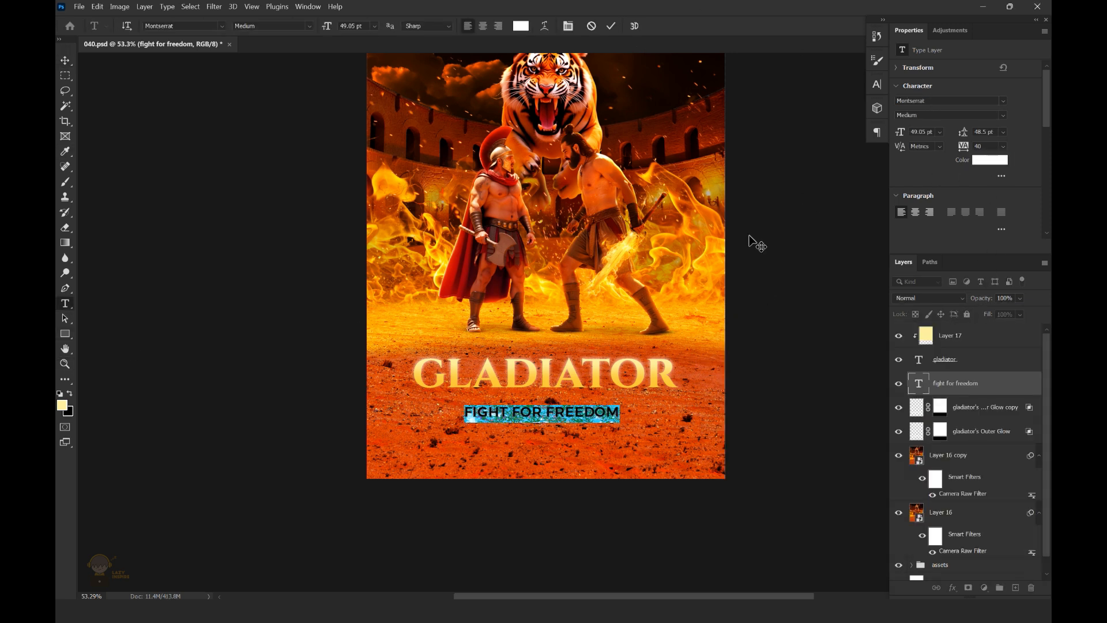
Scale the tagline down and move it up close beneath the title
left_click(65, 60)
key("ctrl+t")
left_click_drag(700, 406, 652, 410)
key("Return")
scroll(614, 393, "up", 2)
left_click_drag(581, 423, 580, 399)
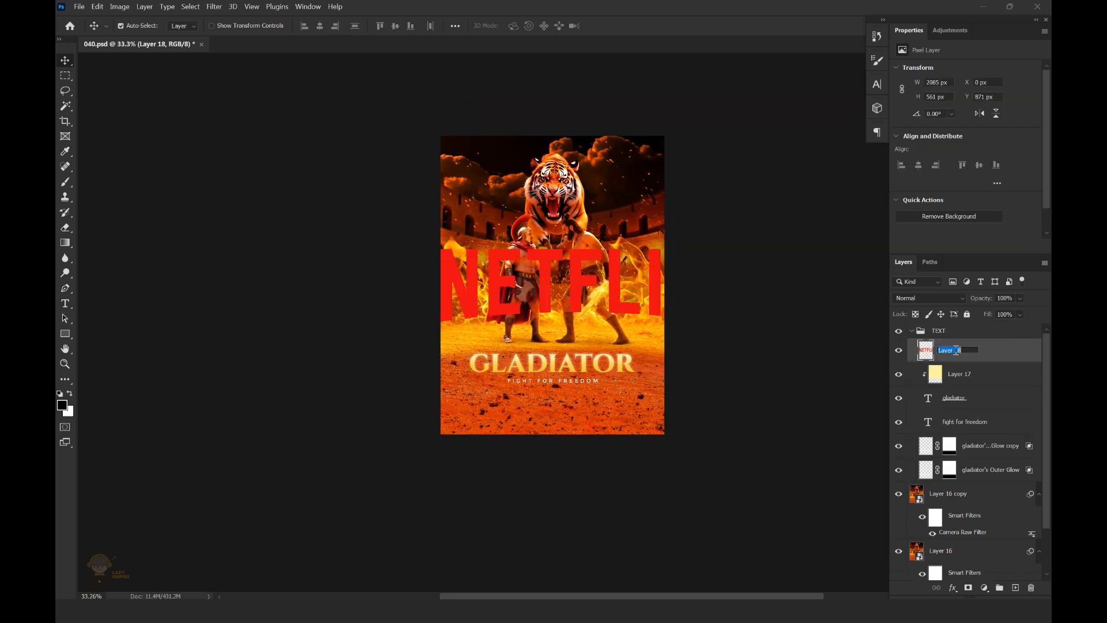
Name the Netflix layer LOGO, shrink it to about 607 px wide, and place it below the tagline
key("ctrl+t")
left_click_drag(712, 251, 616, 275)
left_click_drag(580, 294, 523, 408)
left_click(630, 26)
Apply a white Color Overlay in Normal blend mode to the LOGO layer
left_click(953, 589)
left_click(980, 543)
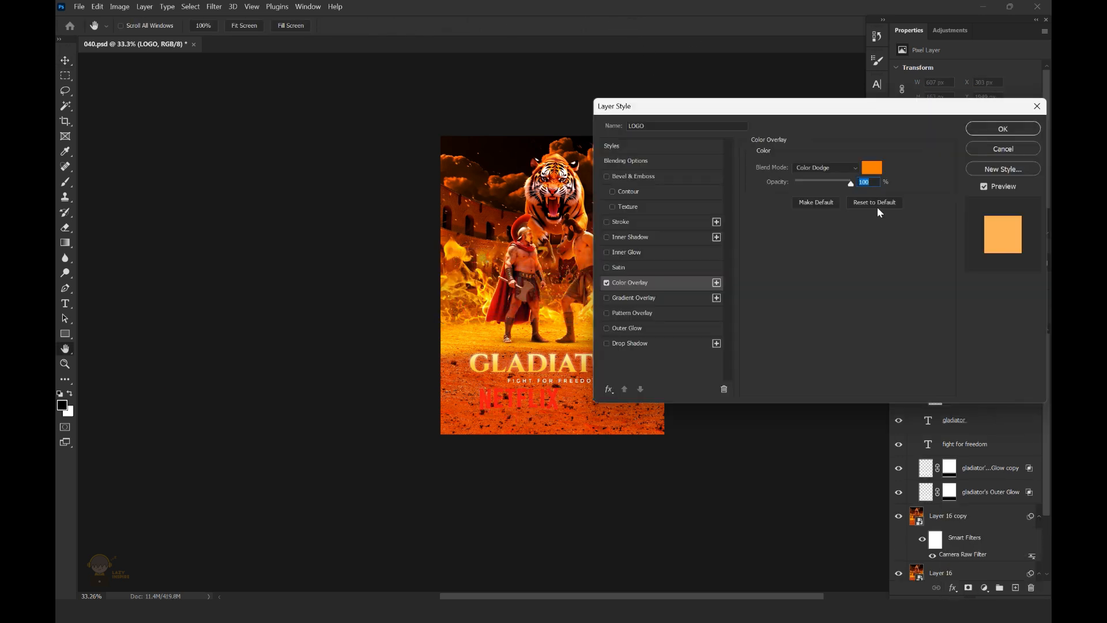
left_click(873, 167)
left_click(731, 360)
left_click(1003, 355)
left_click(821, 168)
left_click(810, 178)
left_click(1002, 128)
Scale the Netflix logo down to about 403 x 109 px and save the document
scroll(523, 384, "up", 2)
key("ctrl+t")
left_click_drag(568, 390, 554, 394)
key("Return")
scroll(737, 324, "down", 1)
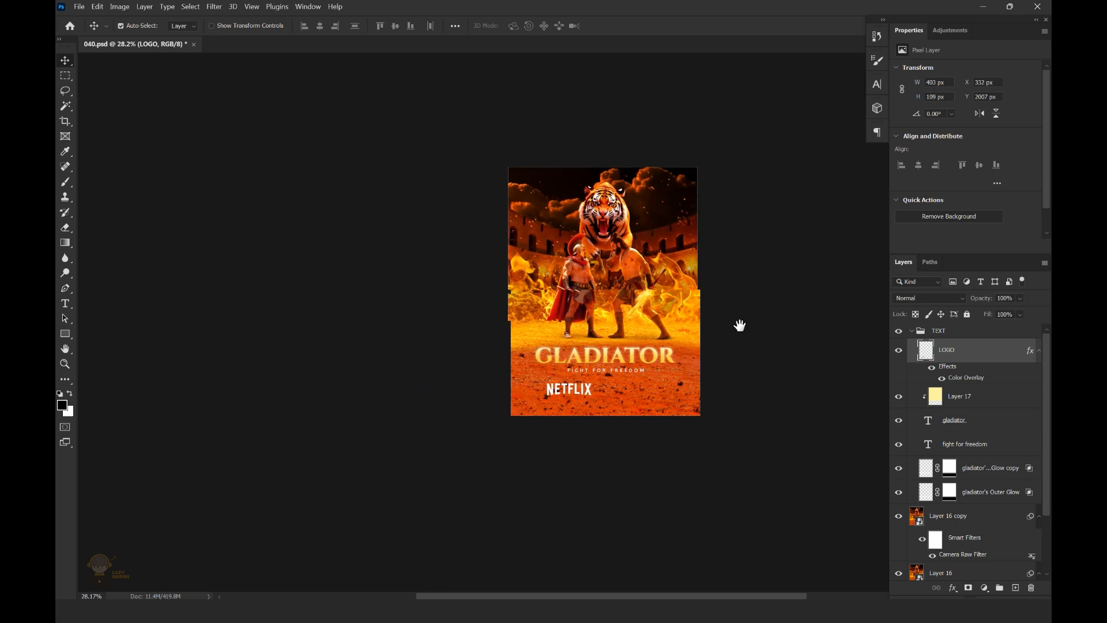
key("ctrl+s")
Add the text "TODAY / 8PM-10PM" beside the Netflix logo in Montserrat with tracking 0
scroll(543, 415, "up", 3)
key("t")
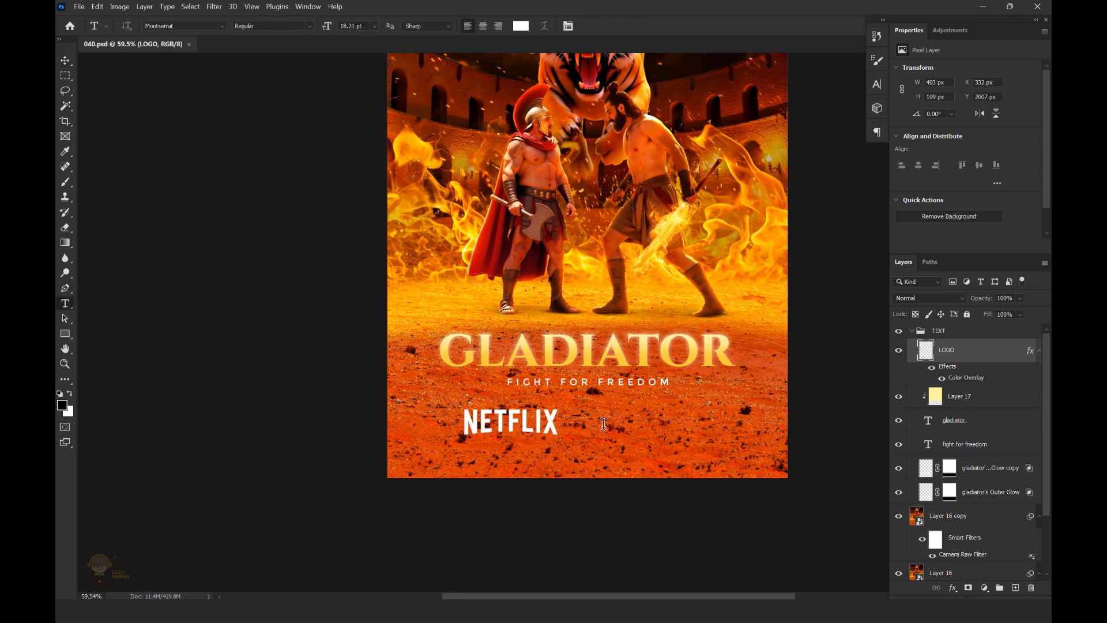
left_click(605, 425)
type("TODAY / 8PM-10PM")
left_click(925, 349)
left_click(1003, 146)
left_click(989, 215)
Enlarge the schedule text to 37.52 pt and set its font weight to SemiBold
key("ctrl+t")
left_click_drag(660, 419, 697, 403)
key("Return")
left_click(992, 115)
left_click(938, 218)
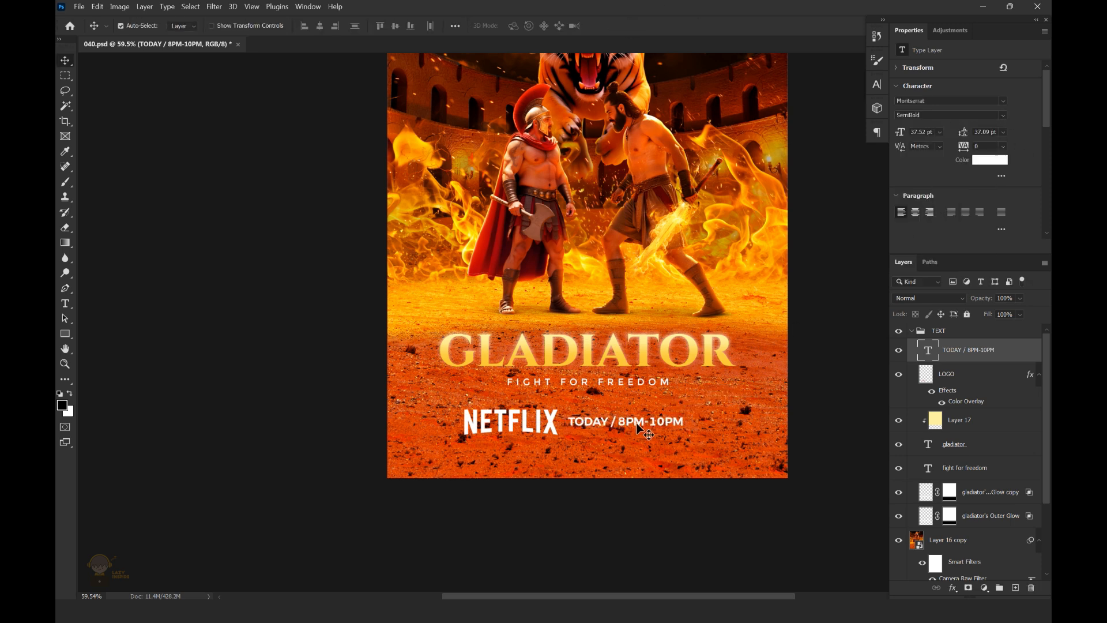
Scale the schedule text down slightly and keep it next to the Netflix logo
key("ctrl+t")
left_click_drag(684, 414, 619, 422)
key("Return")
scroll(677, 331, "down", 5)
left_click_drag(717, 289, 705, 303)
Group the Netflix logo with the schedule text, center the group horizontally on the canvas, and save the document
left_click(969, 378, "ctrl")
key("ctrl+g")
key("ctrl+a")
left_click(320, 26)
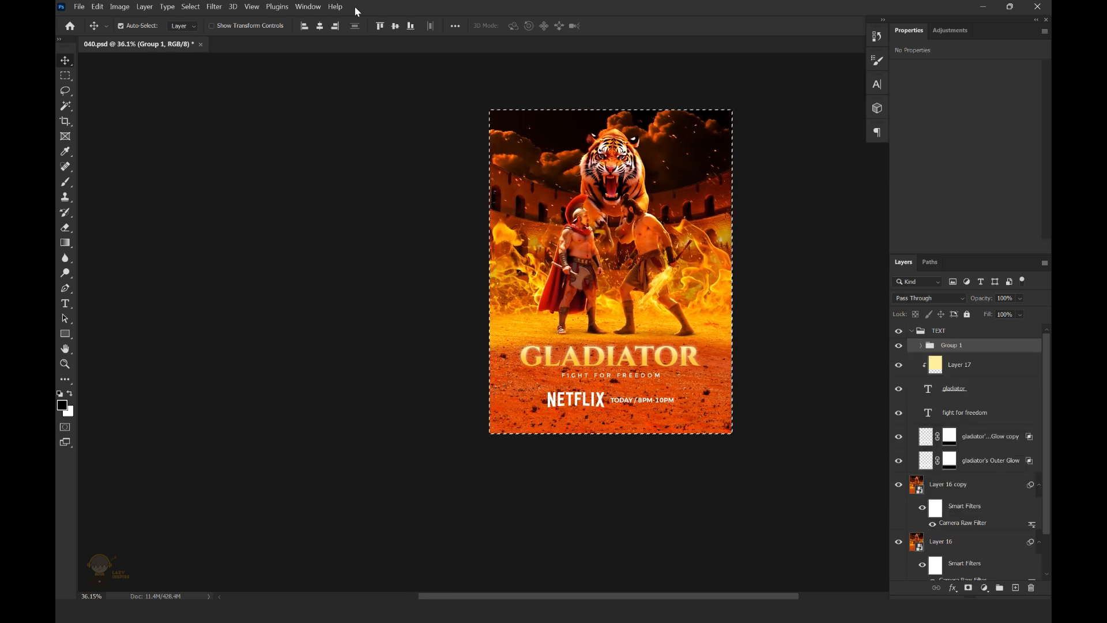
scroll(774, 301, "down", 1)
key("ctrl+s")
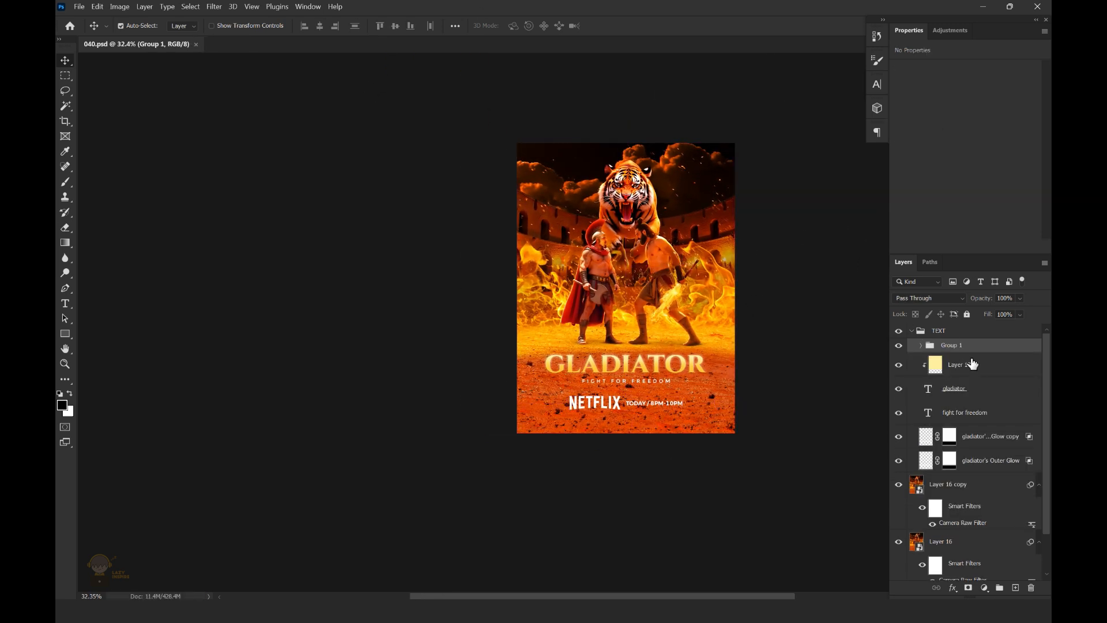
Scale the title, its gradient and glow layers, and the tagline together to 106.25%
left_click(967, 368)
left_click(992, 460, "shift")
key("ctrl+t")
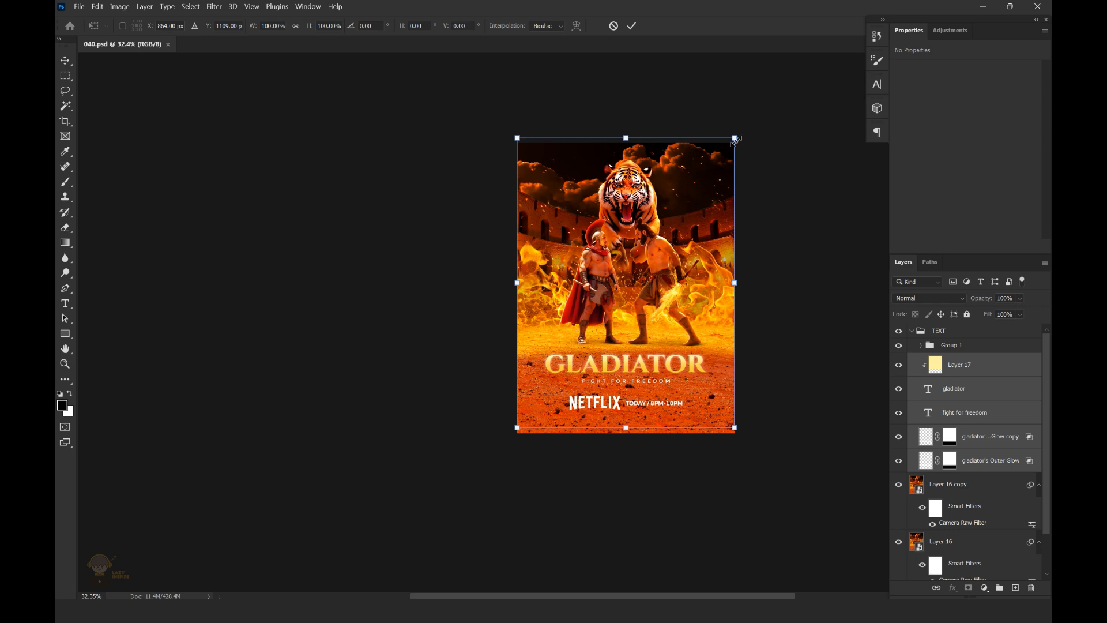
left_click_drag(734, 141, 748, 136)
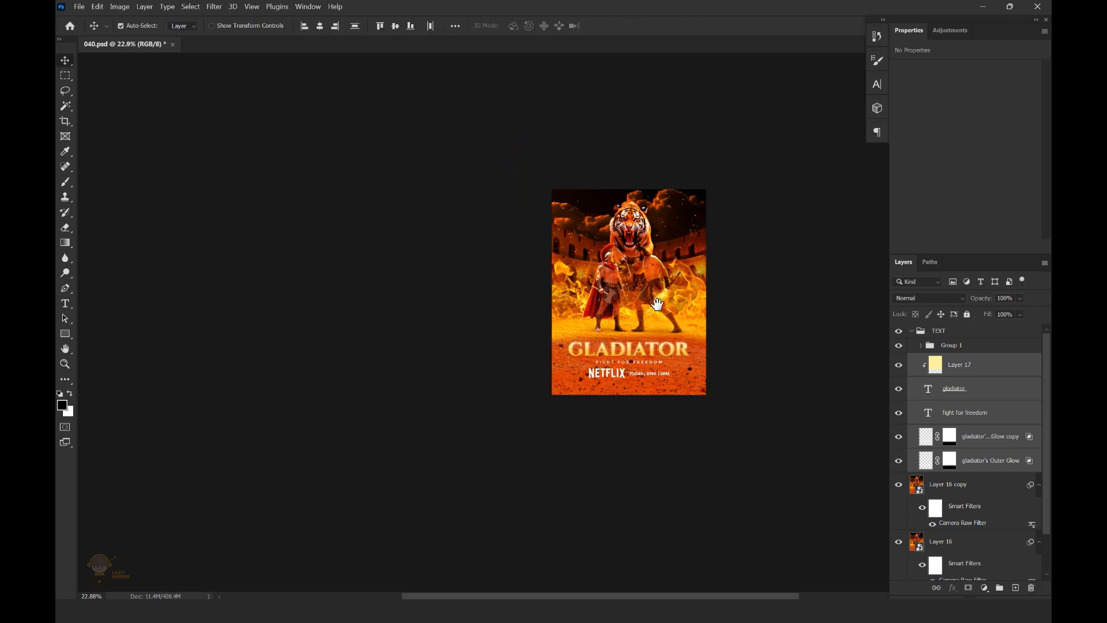
Move the group with the Netflix logo and schedule text down about 62 px, away from the tagline
left_click(957, 333)
left_click(959, 345)
key("ctrl+t")
scroll(652, 382, "up", 2)
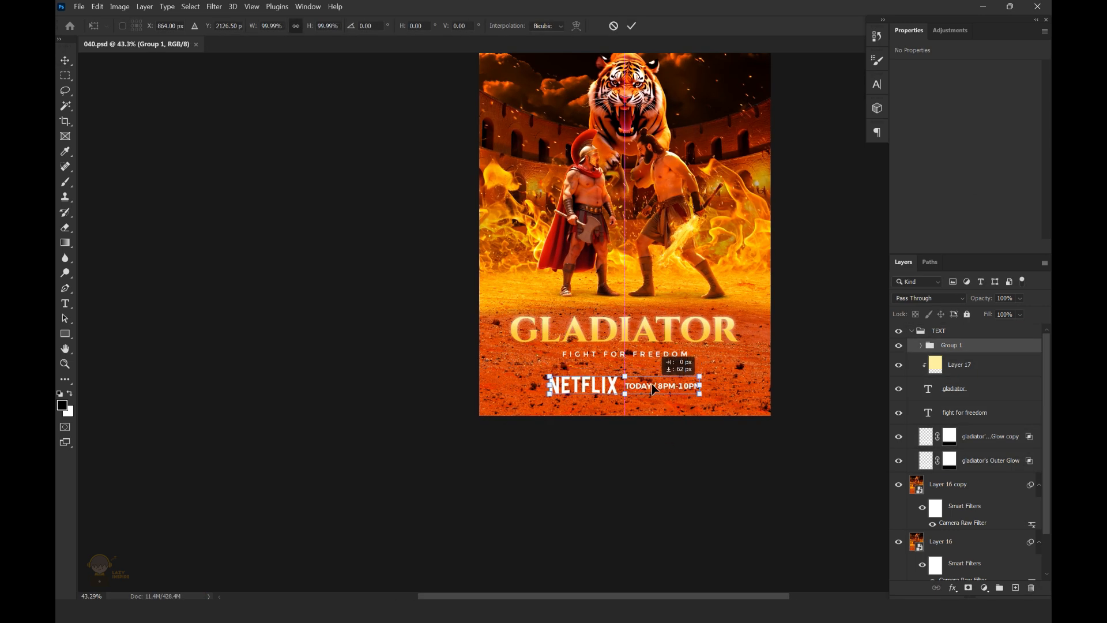